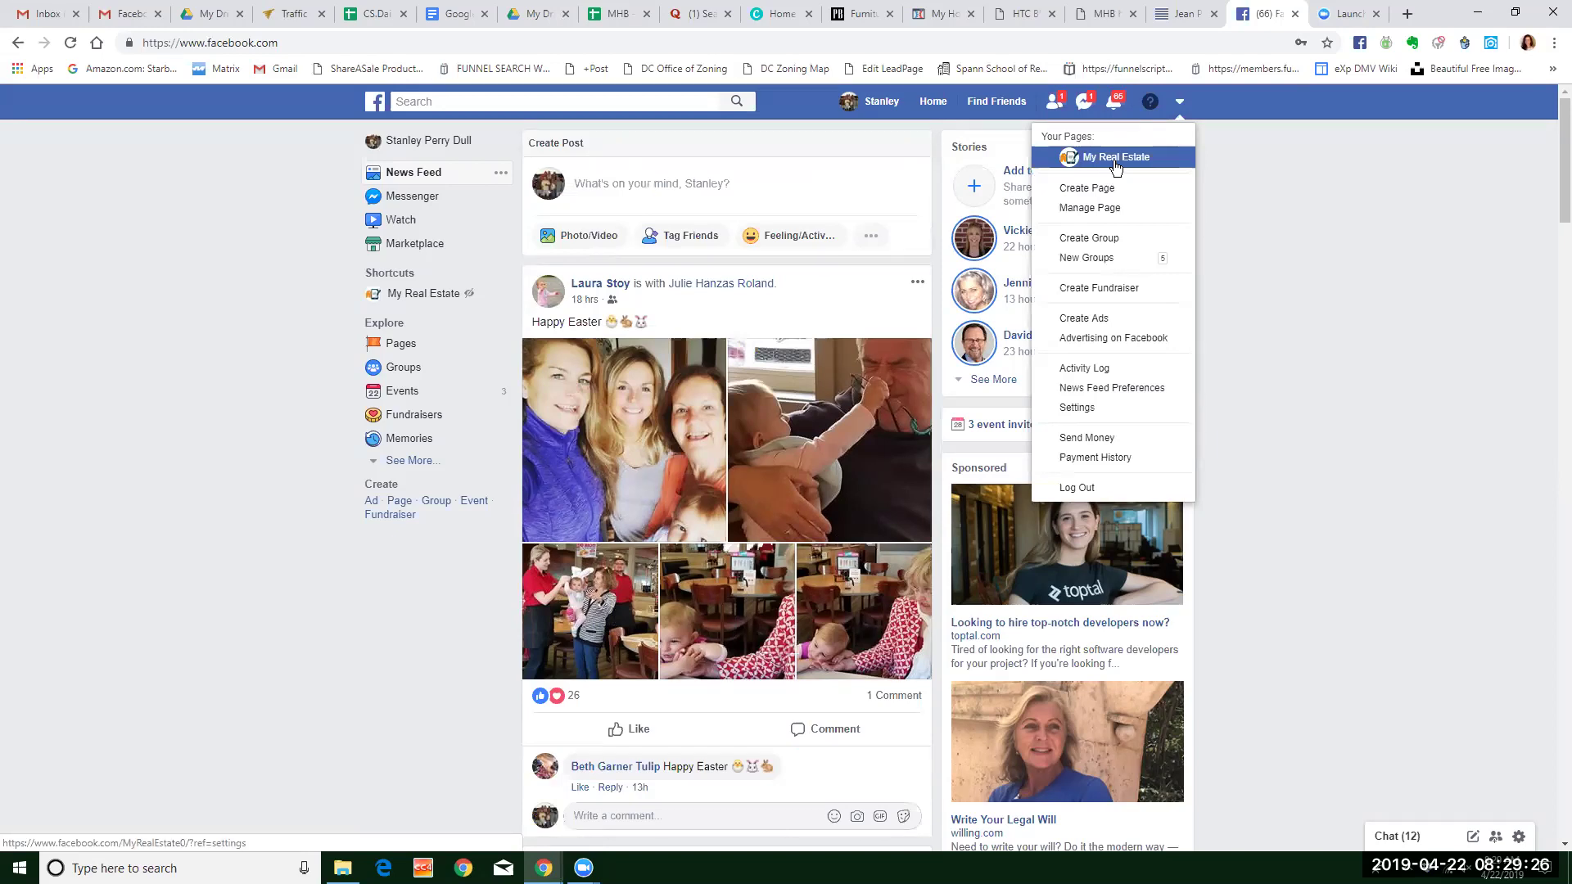
Open the My Real Estate page from the Manage Page list.
{"action": "left_click", "coordinate": [1107, 210]}
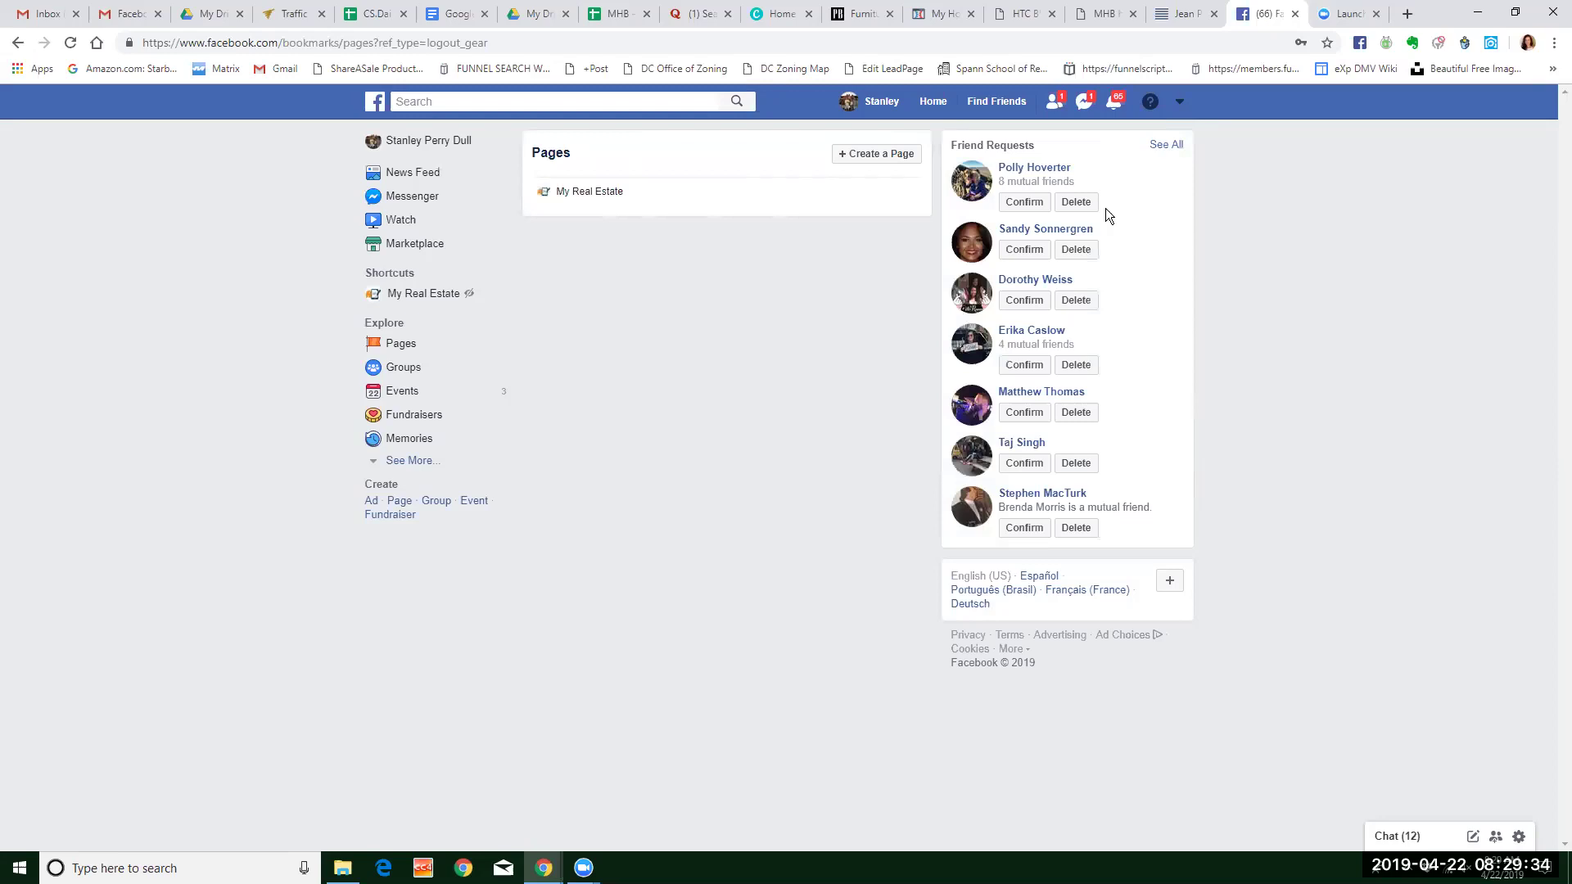
{"action": "left_click", "coordinate": [581, 194]}
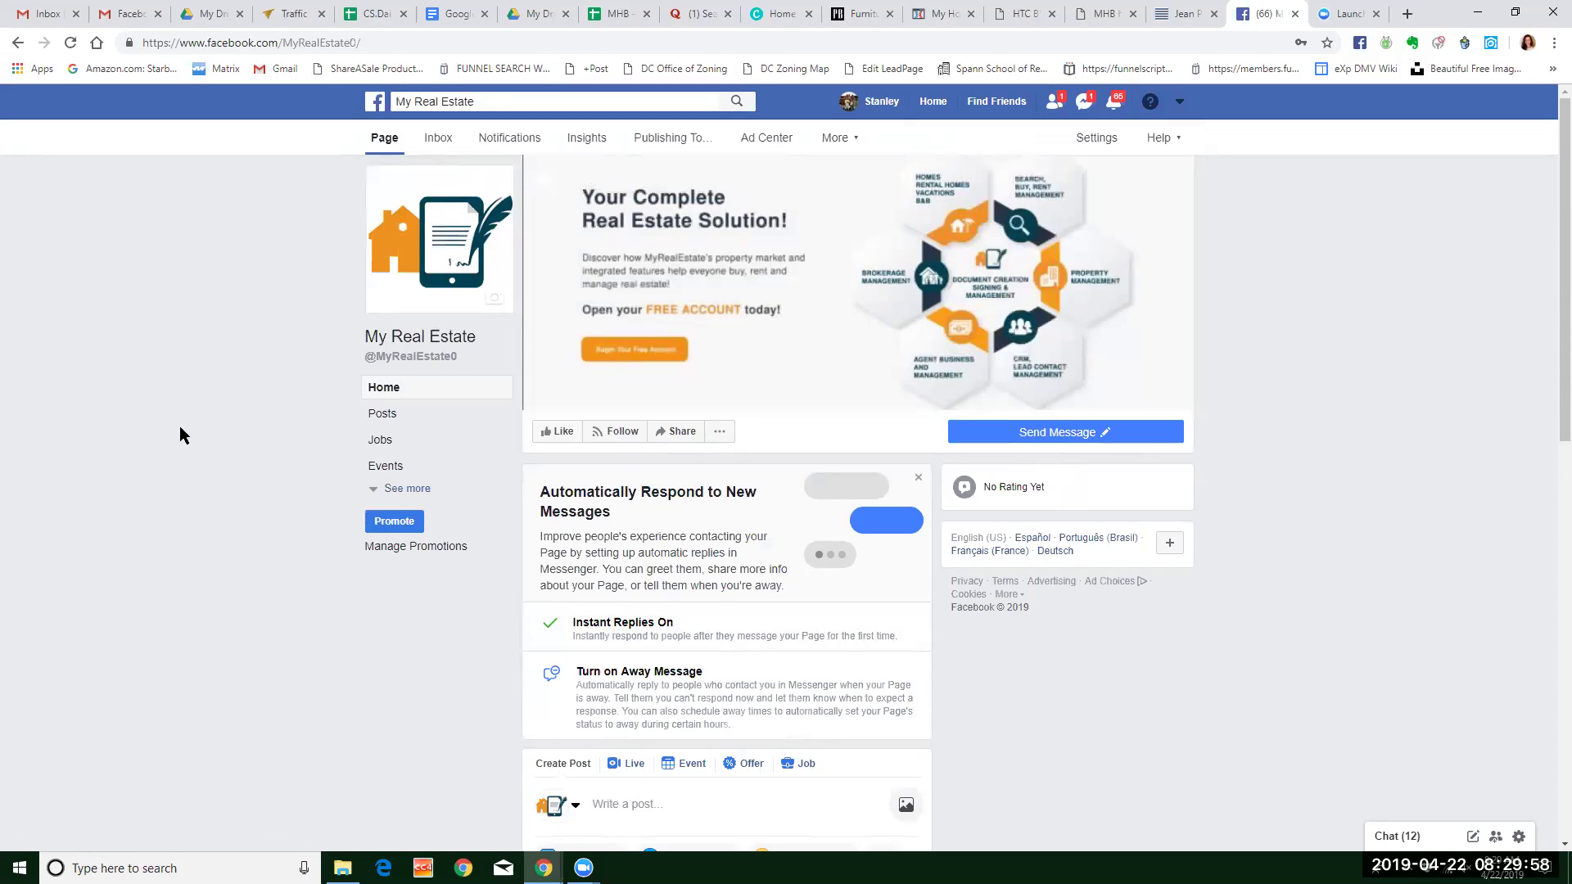
{"action": "mouse_move", "coordinate": [449, 359]}
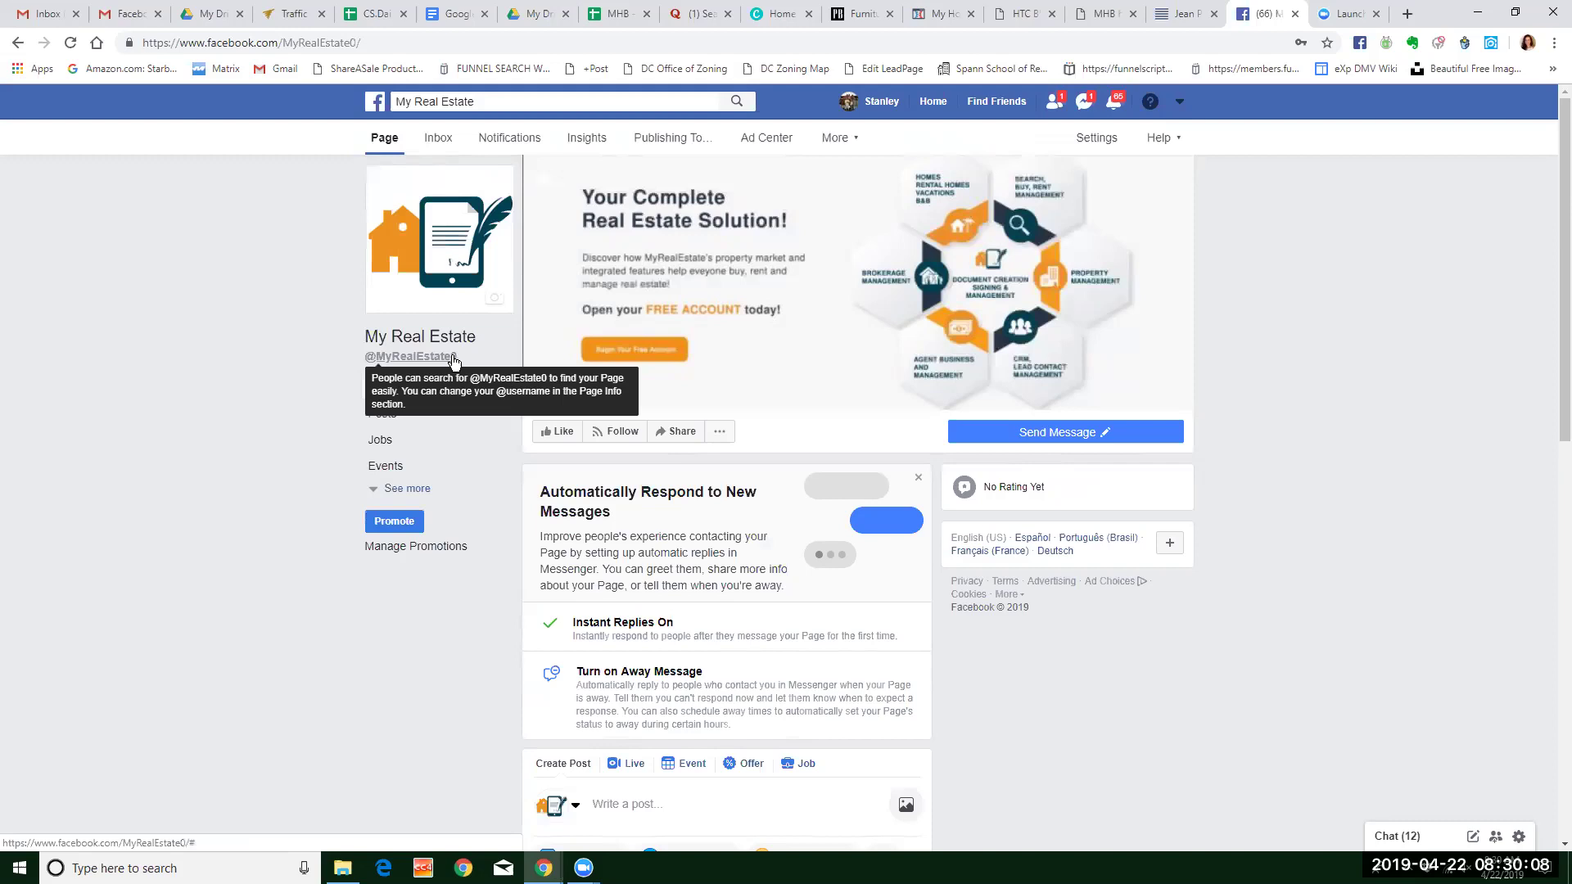
{"action": "left_click_drag", "start_coordinate": [361, 42], "coordinate": [142, 40]}
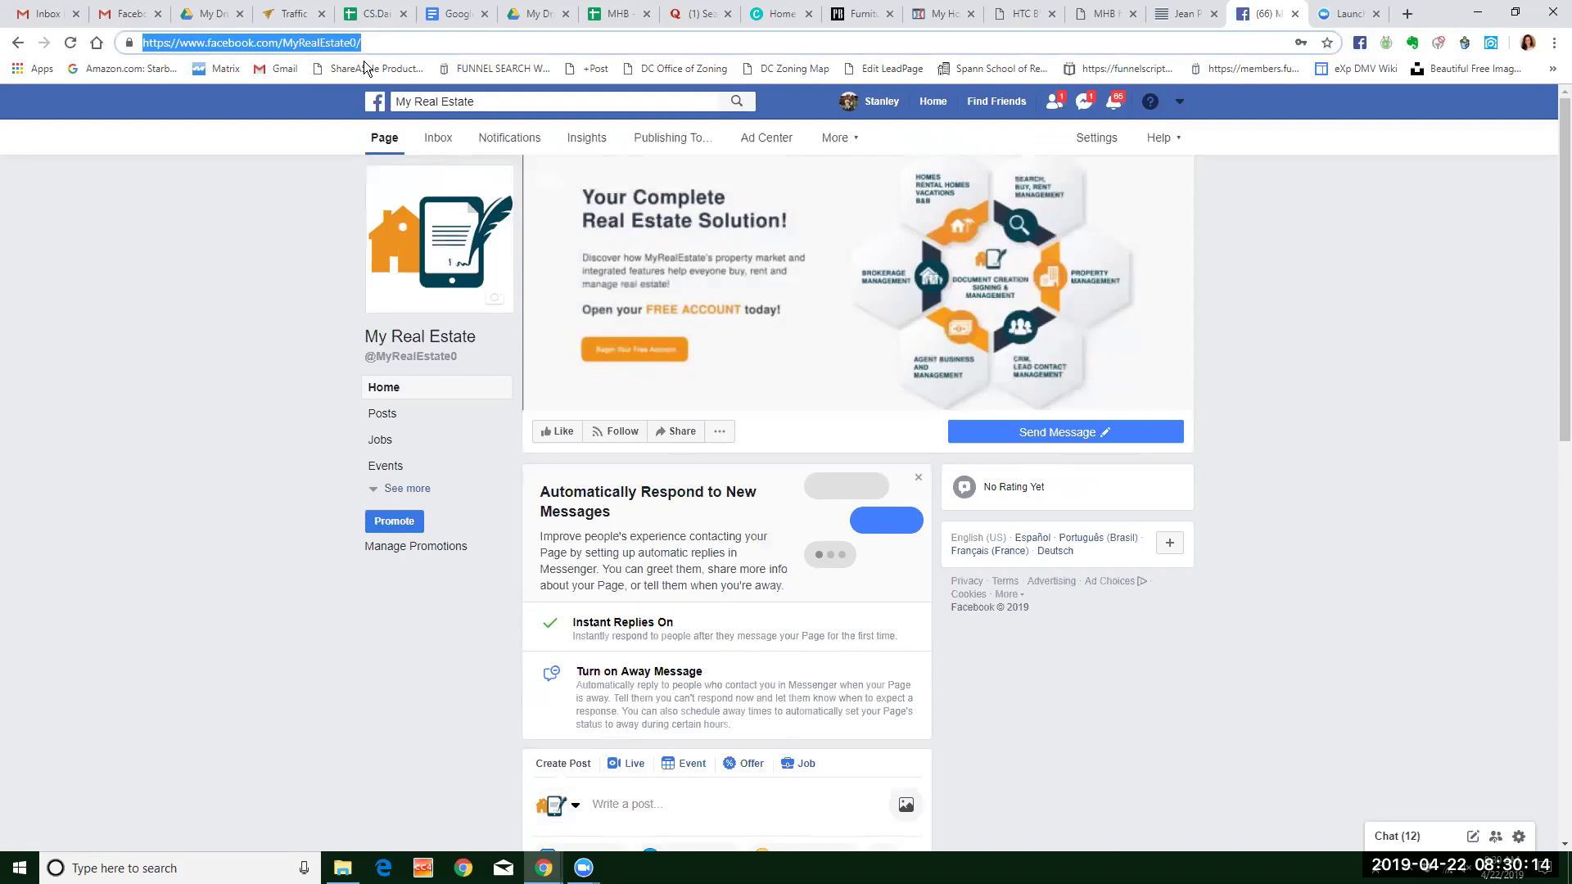
{"action": "left_click", "coordinate": [278, 406]}
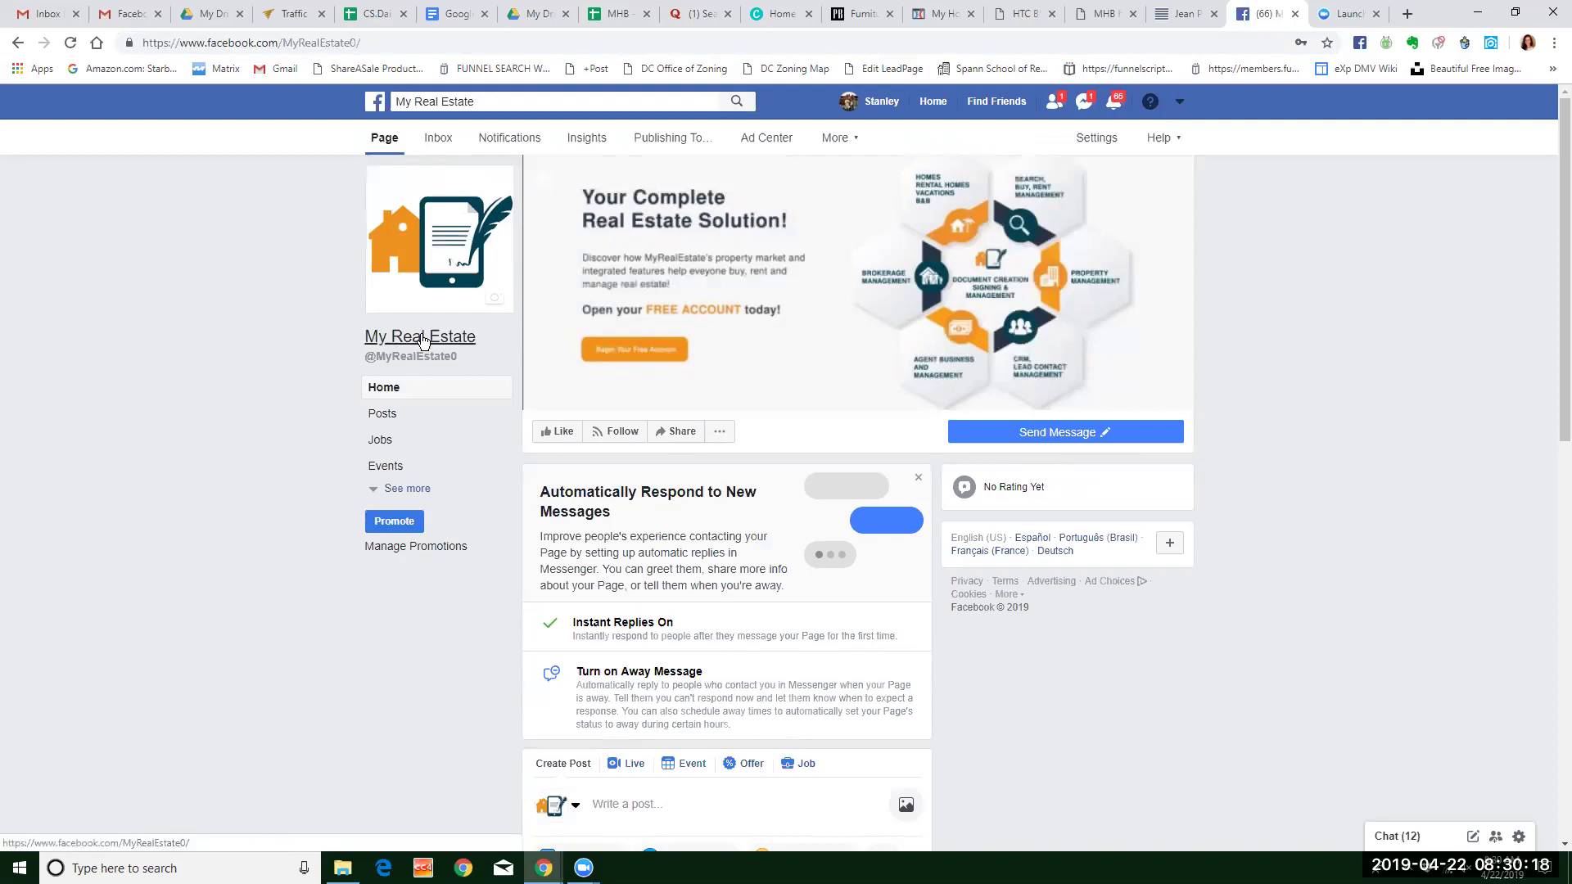
{"action": "mouse_move", "coordinate": [390, 361]}
{"action": "left_click", "coordinate": [555, 103]}
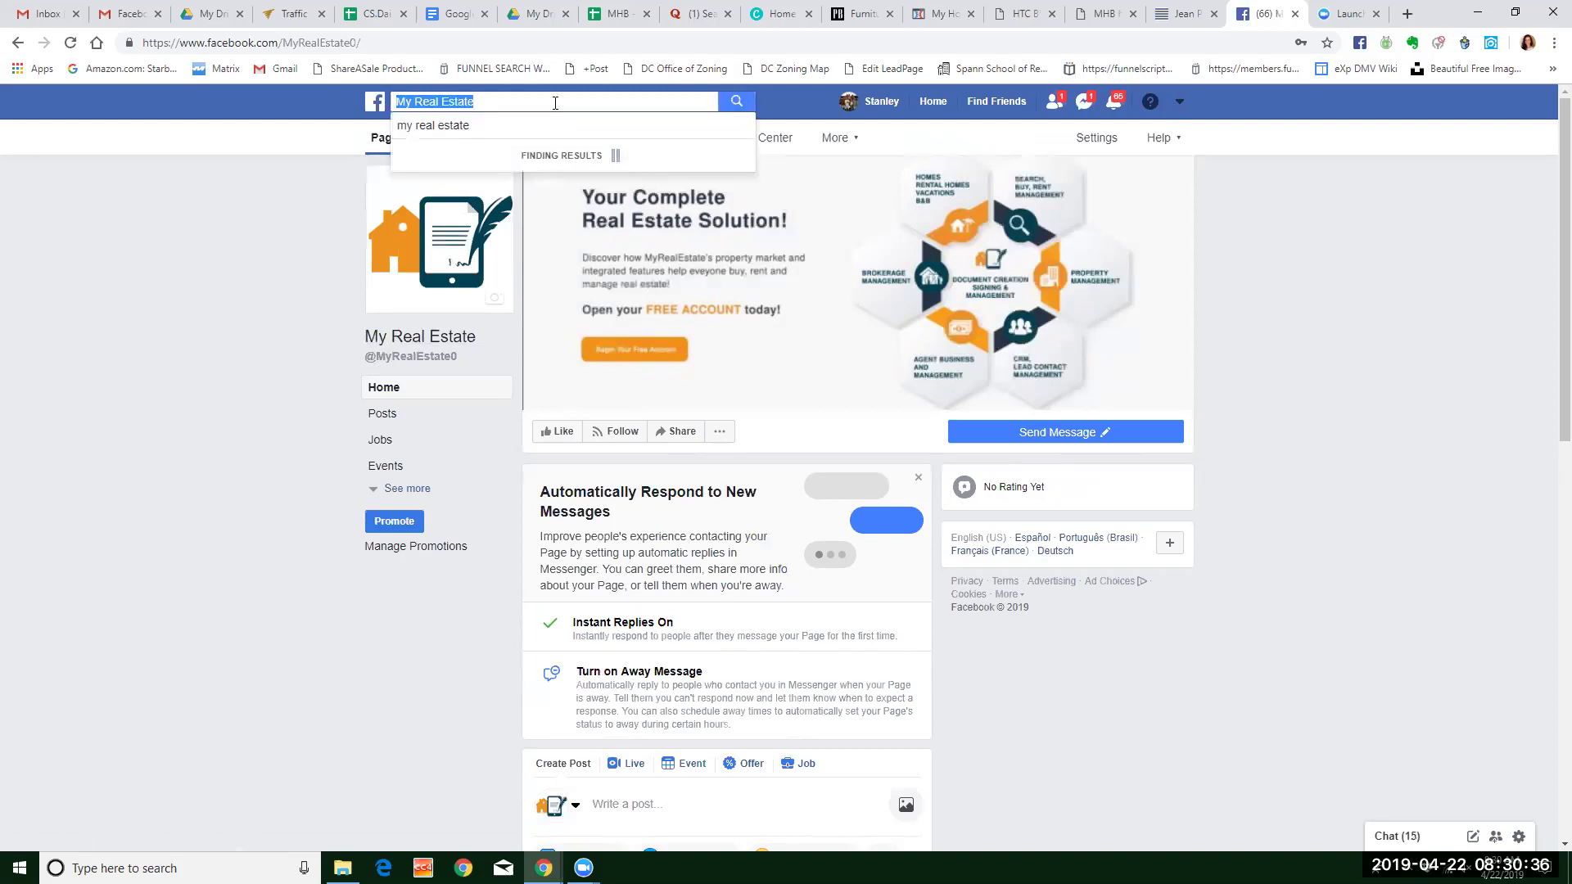
{"action": "left_click", "coordinate": [494, 102]}
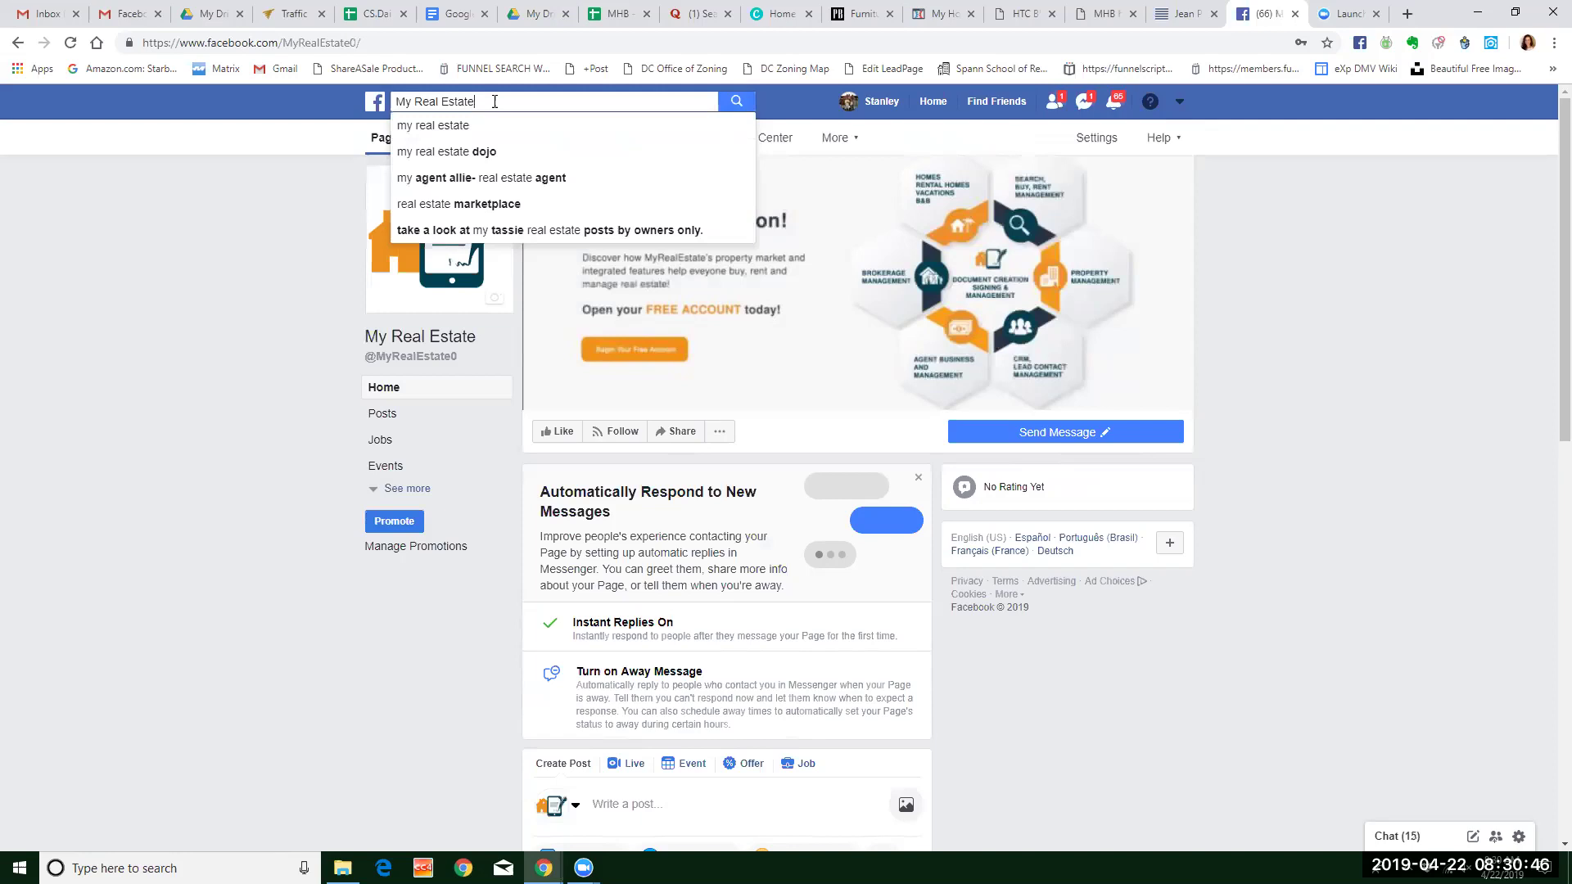
{"action": "left_click_drag", "start_coordinate": [477, 100], "coordinate": [390, 104]}
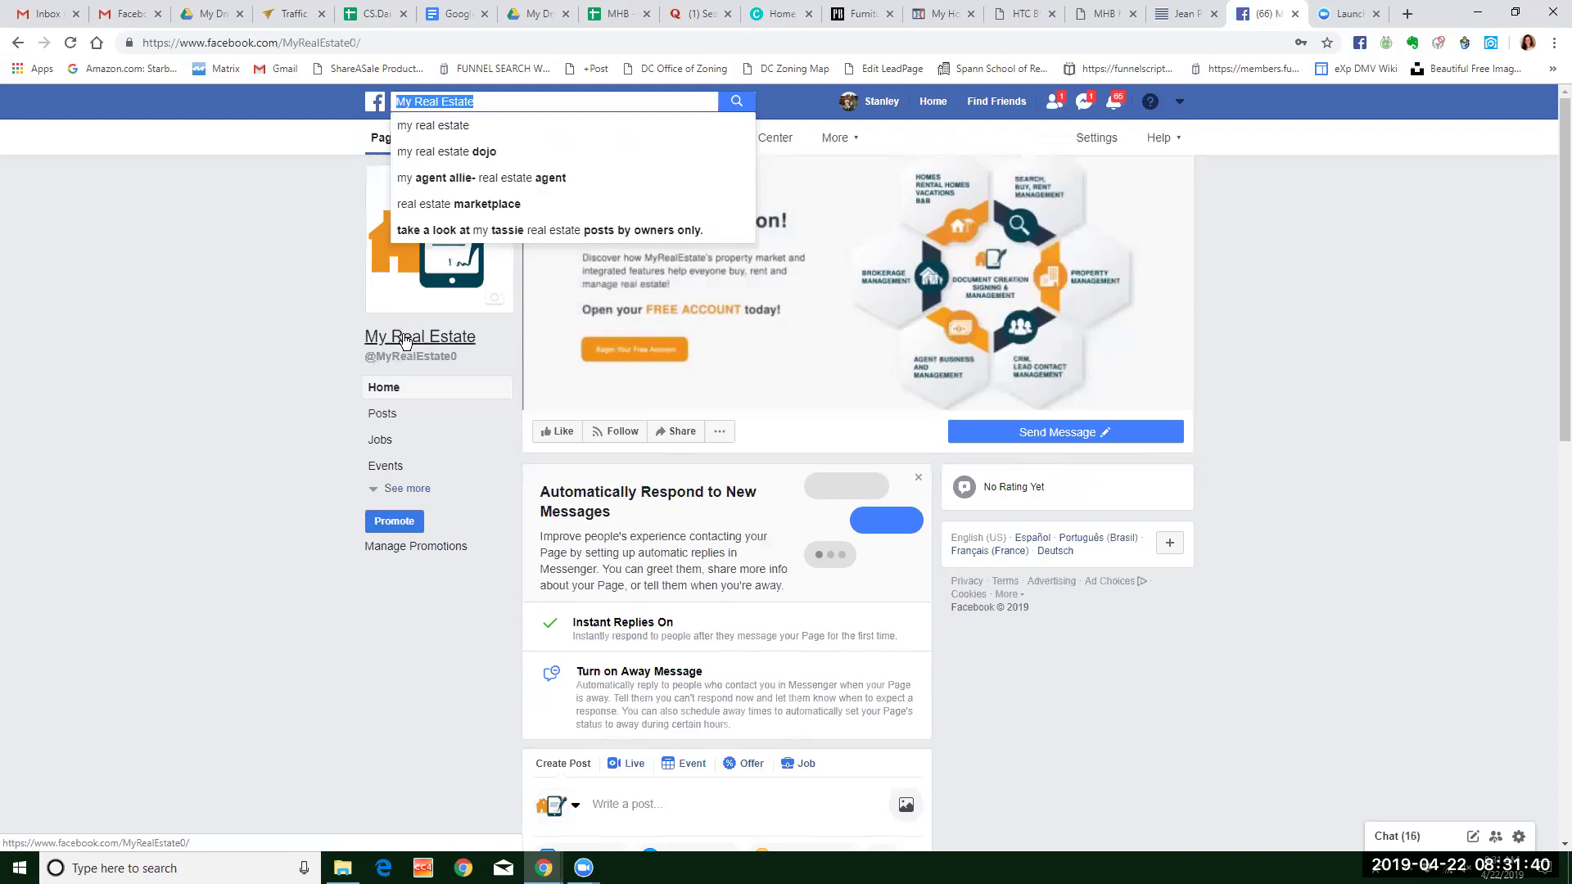
{"action": "left_click", "coordinate": [1251, 278]}
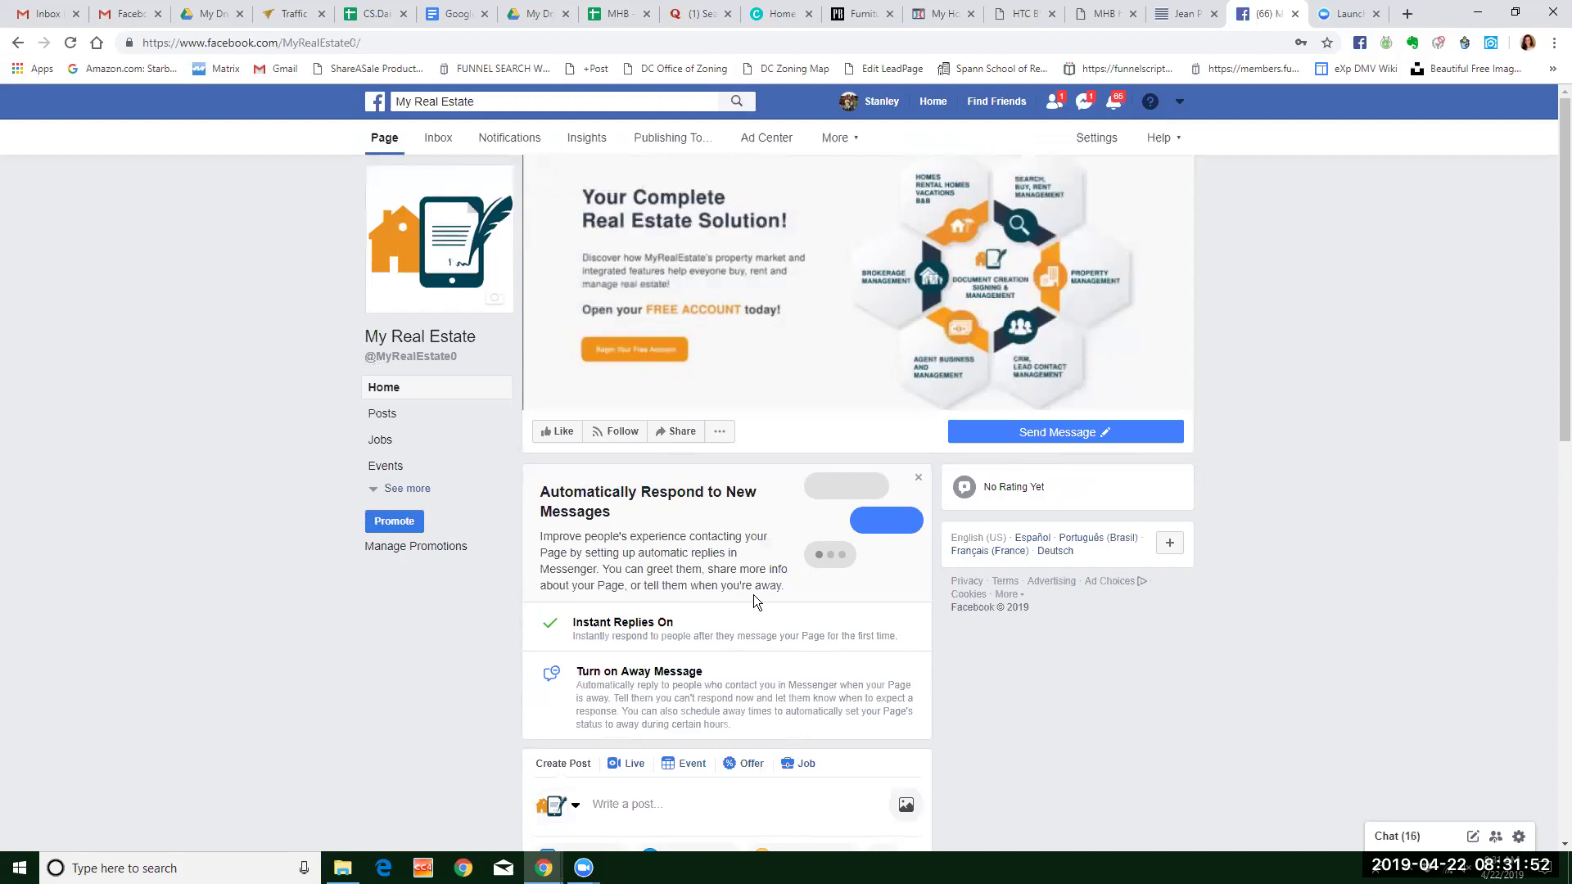
Dismiss the auto-reply suggestion card and open Edit Page Info from the page's actions menu.
{"action": "left_click", "coordinate": [918, 479]}
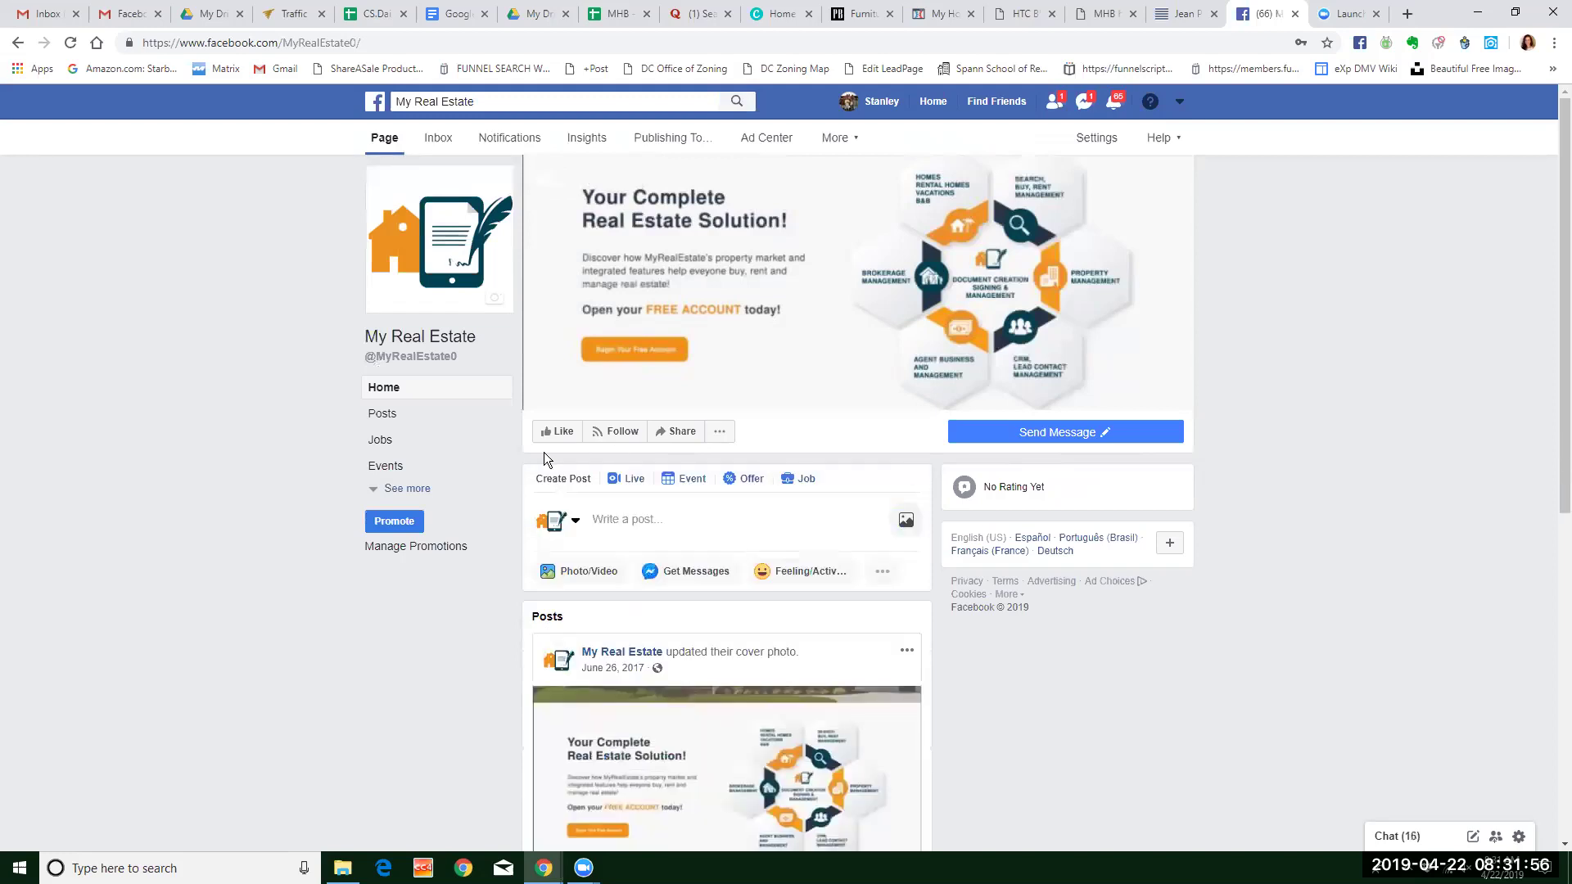
{"action": "left_click", "coordinate": [714, 438]}
{"action": "left_click", "coordinate": [713, 440]}
{"action": "left_click", "coordinate": [679, 460]}
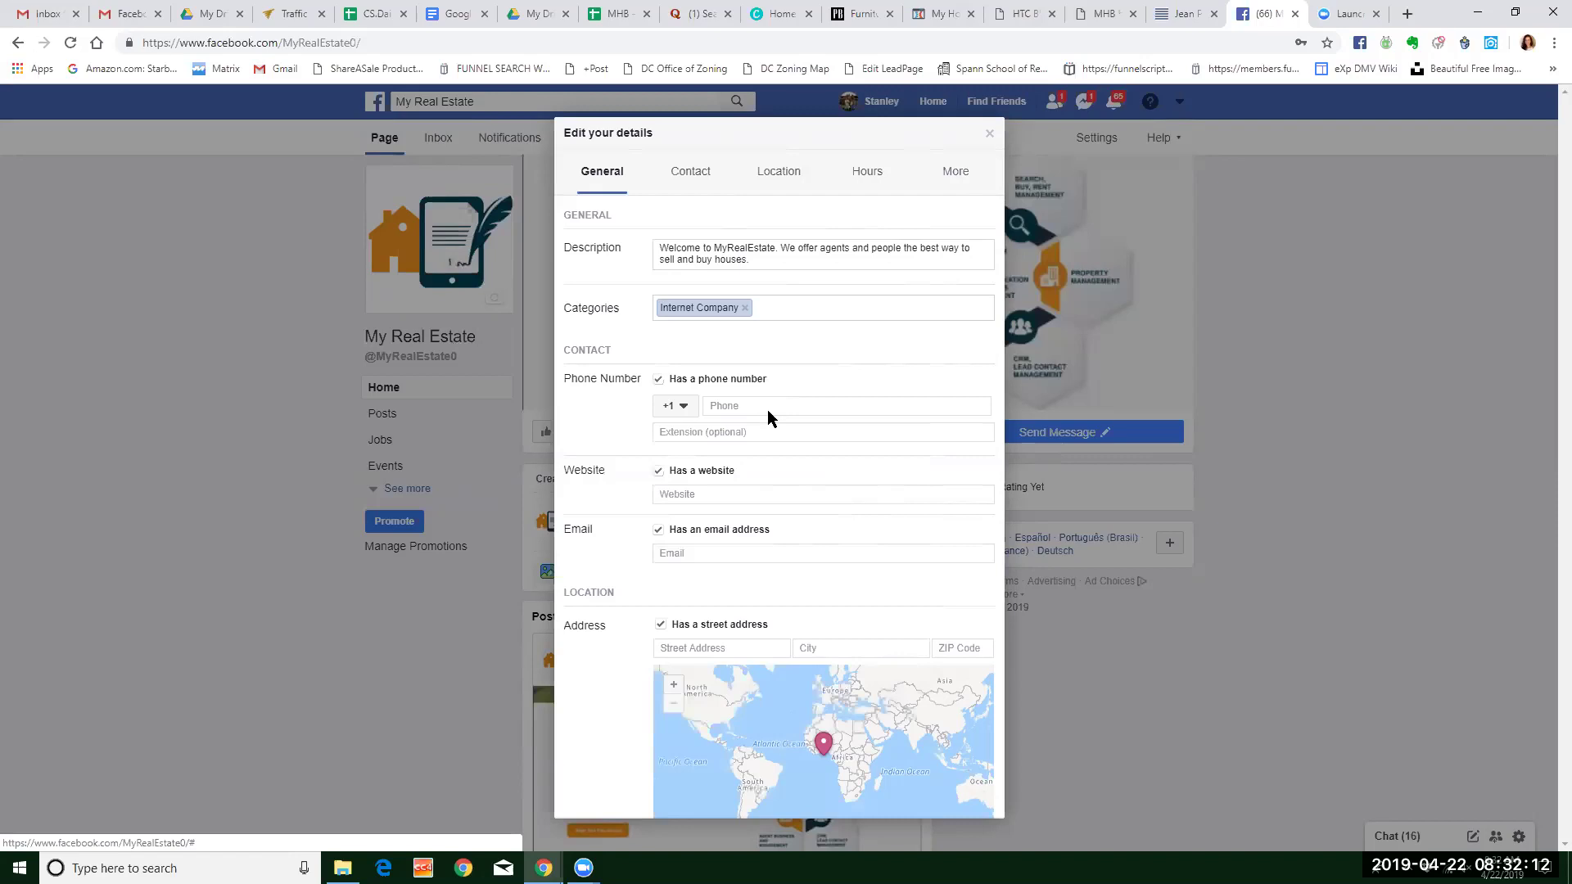
Review the page details editor and close it.
{"action": "scroll", "coordinate": [935, 473], "scroll_direction": "down", "scroll_amount": 4}
{"action": "scroll", "coordinate": [940, 476], "scroll_direction": "down", "scroll_amount": 7}
{"action": "scroll", "coordinate": [940, 479], "scroll_direction": "up", "scroll_amount": 9}
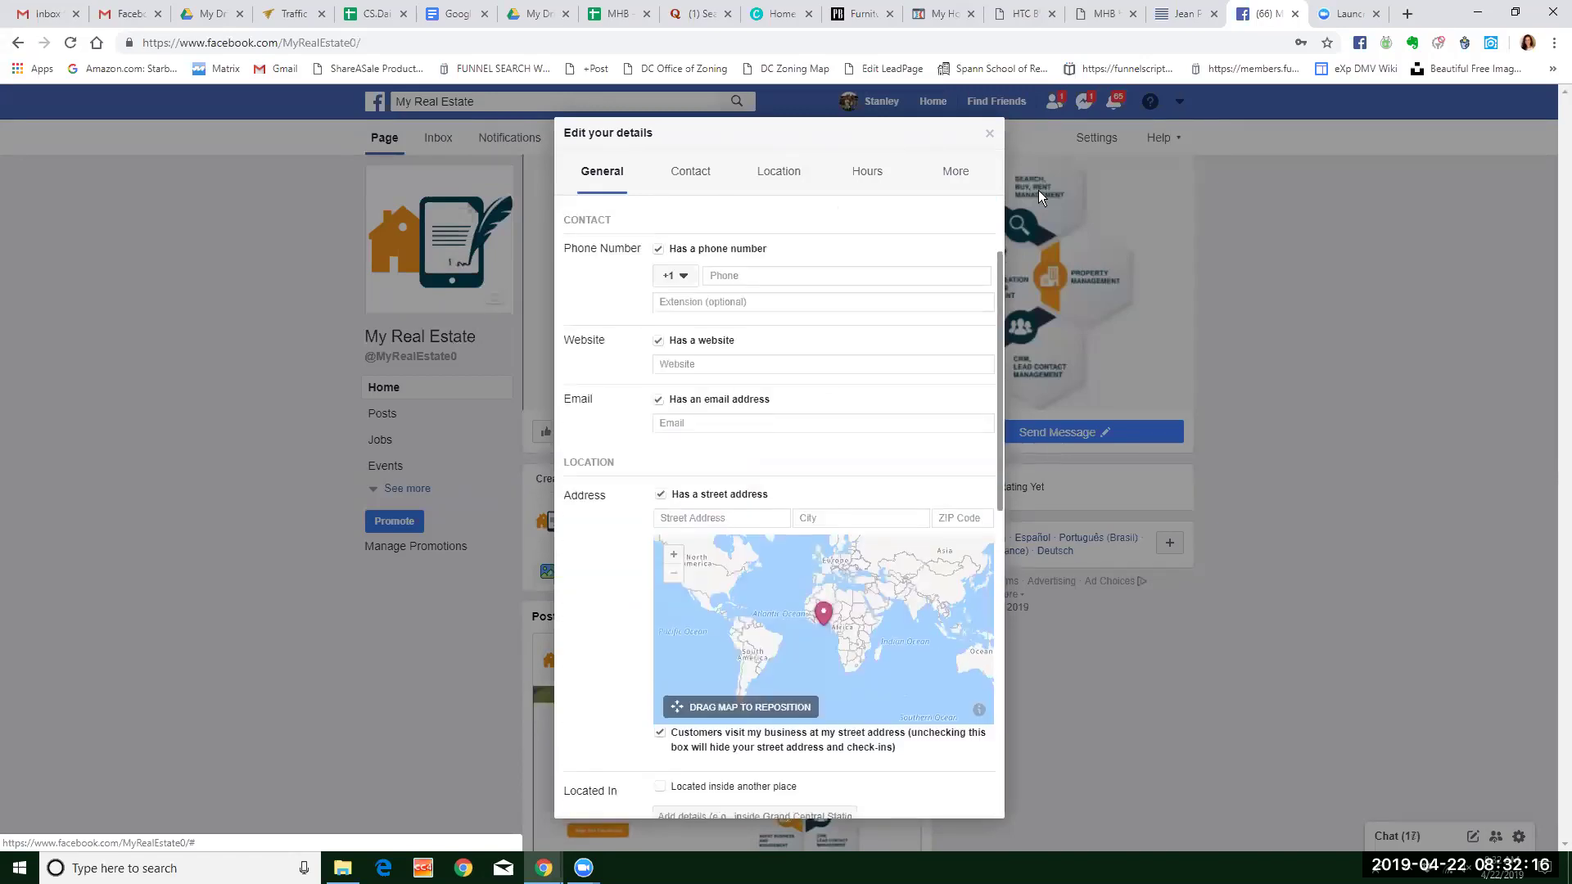
{"action": "left_click", "coordinate": [989, 137]}
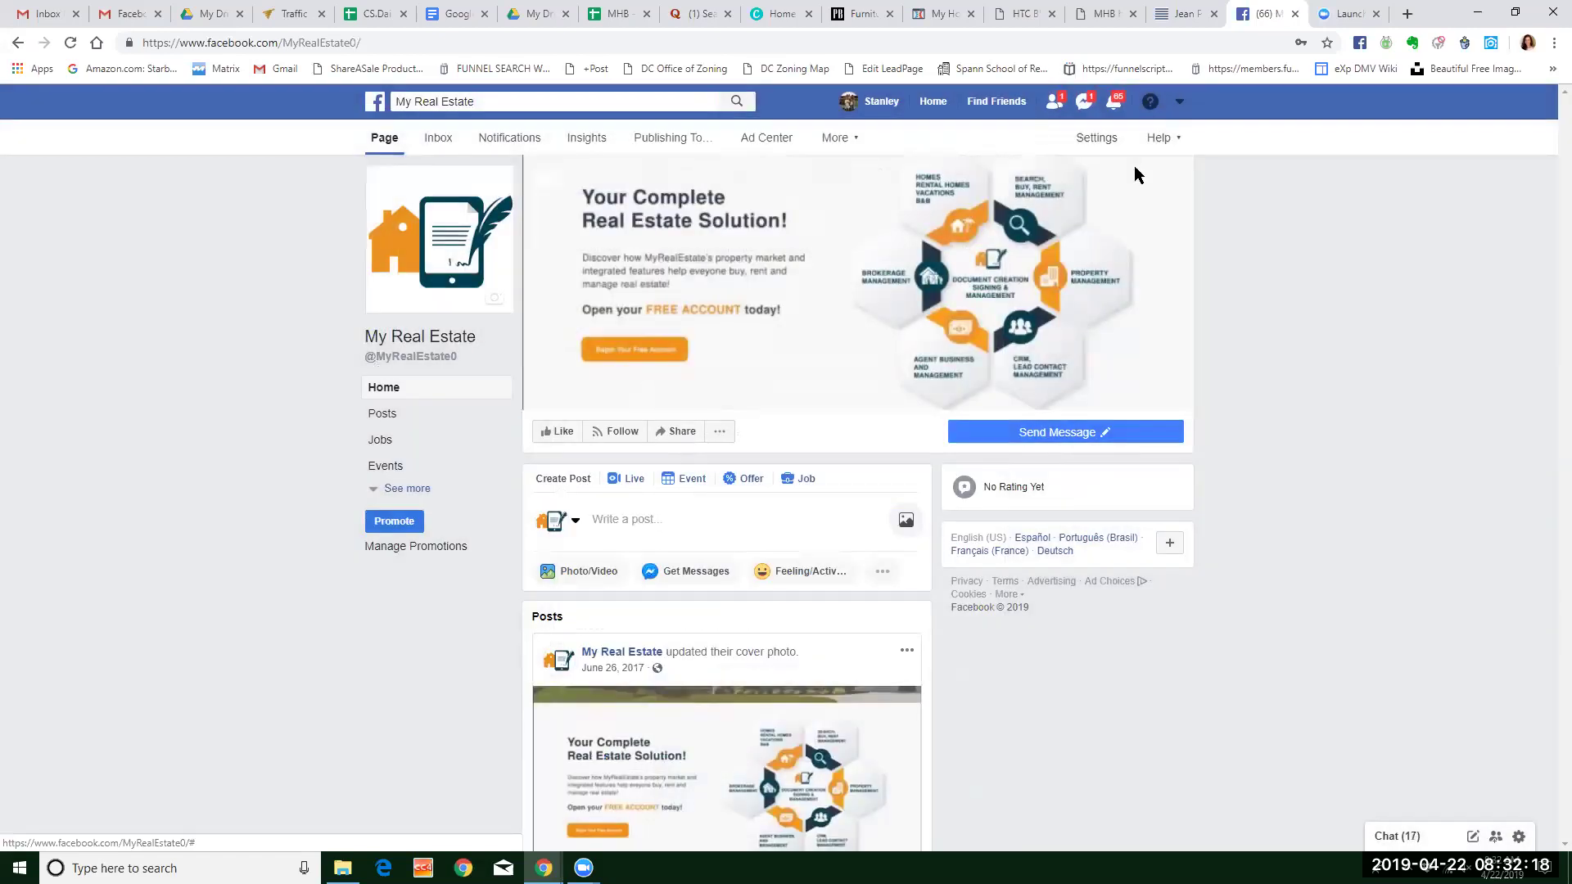
Start creating a new page from the account menu's Manage Page list.
{"action": "left_click", "coordinate": [1180, 103]}
{"action": "left_click", "coordinate": [1102, 209]}
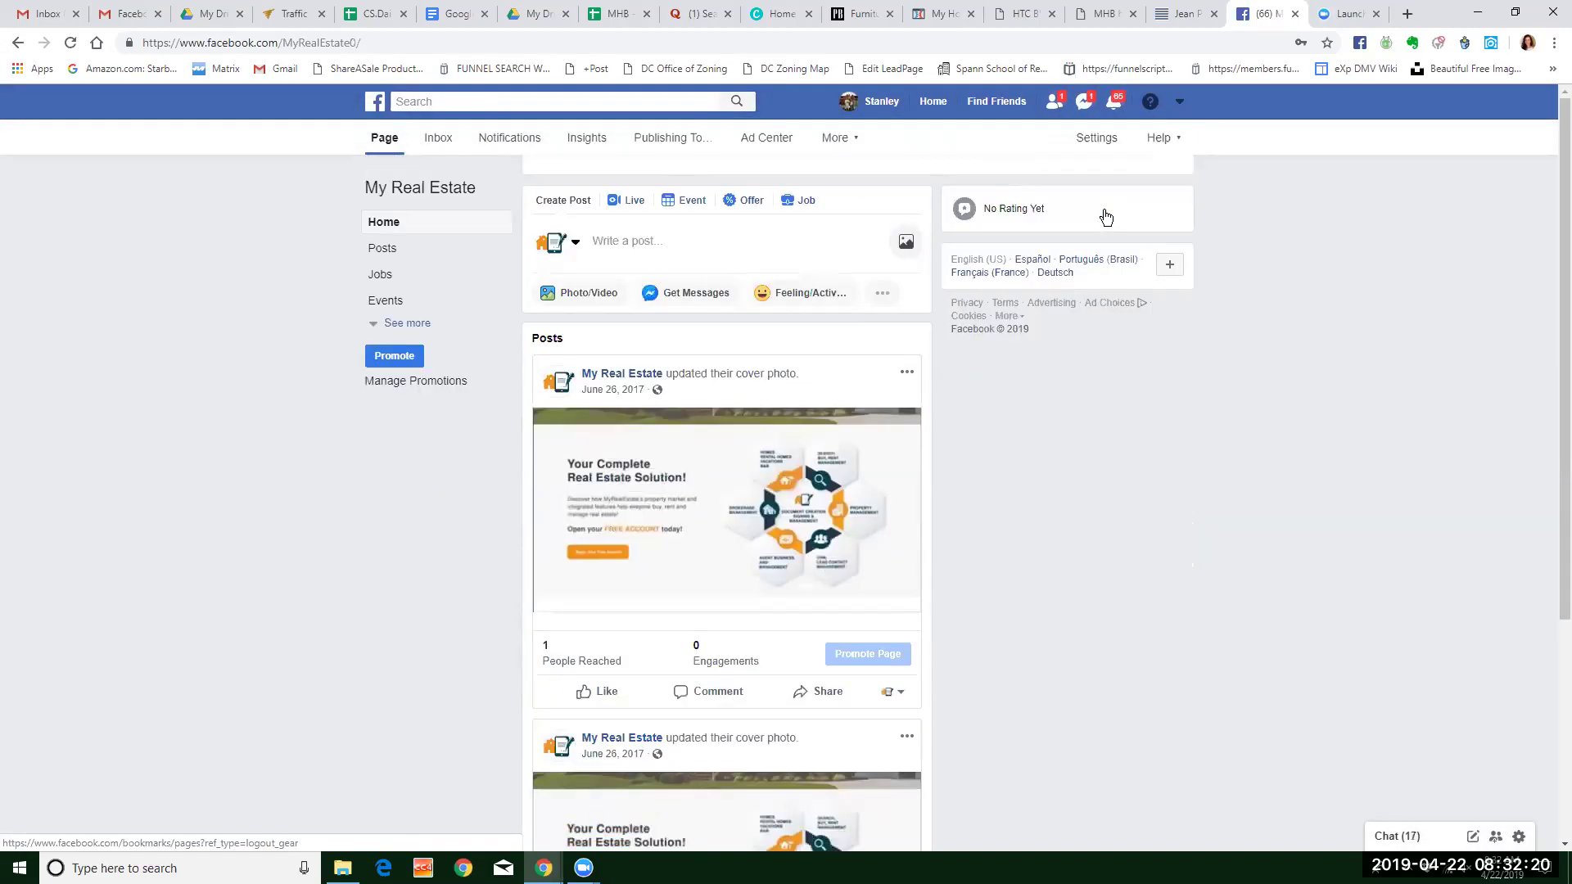
{"action": "left_click", "coordinate": [876, 155]}
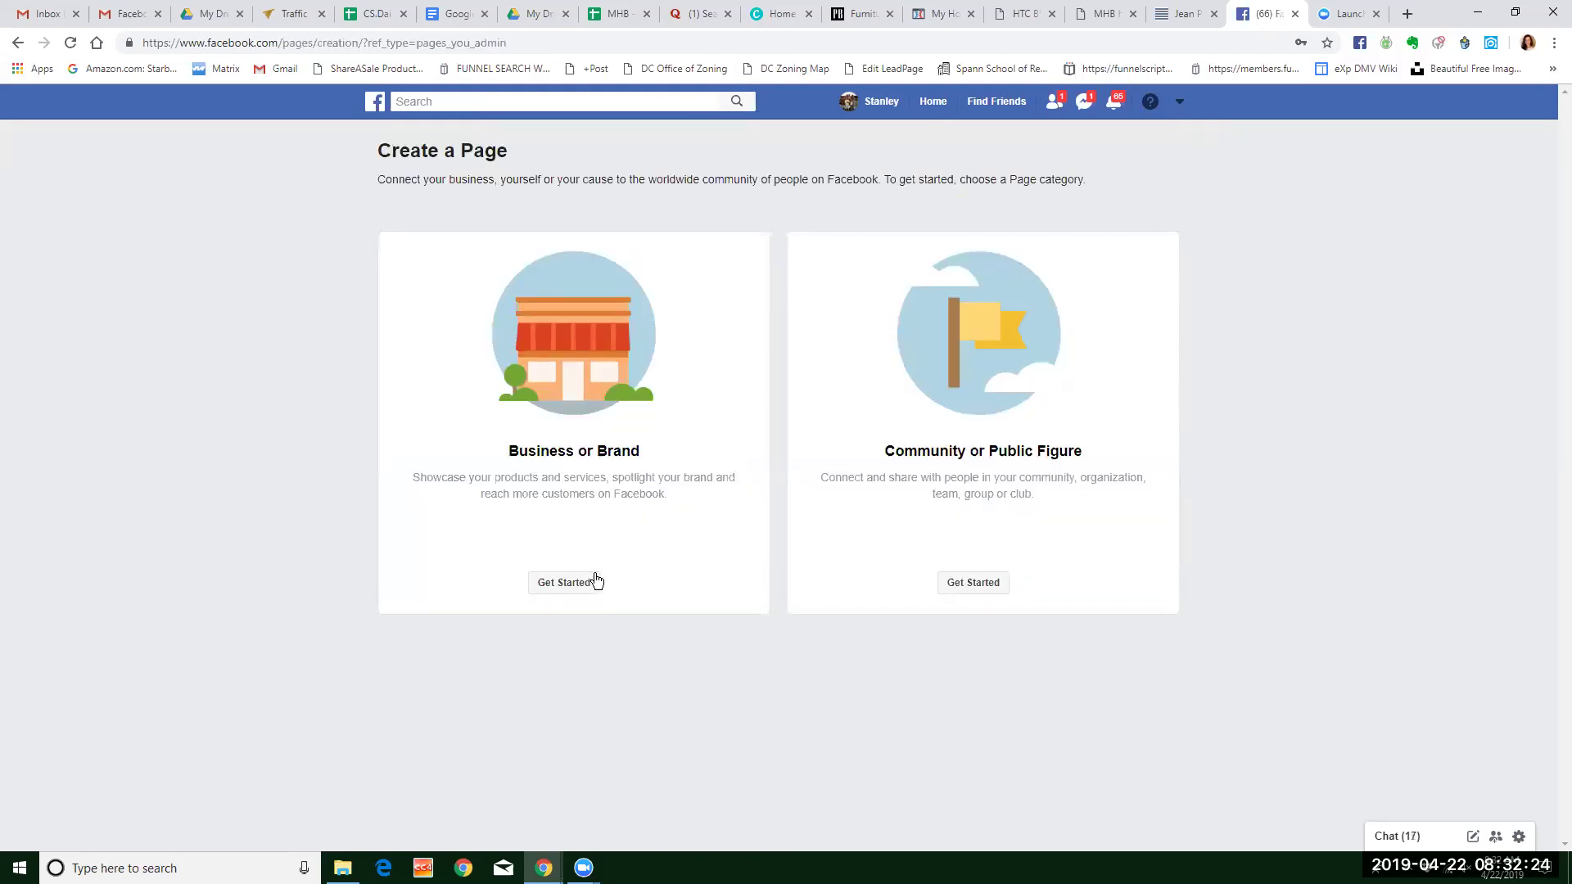
Choose the Business or Brand page type and focus its Page Name field, dismissing autofill suggestions.
{"action": "left_click", "coordinate": [580, 582]}
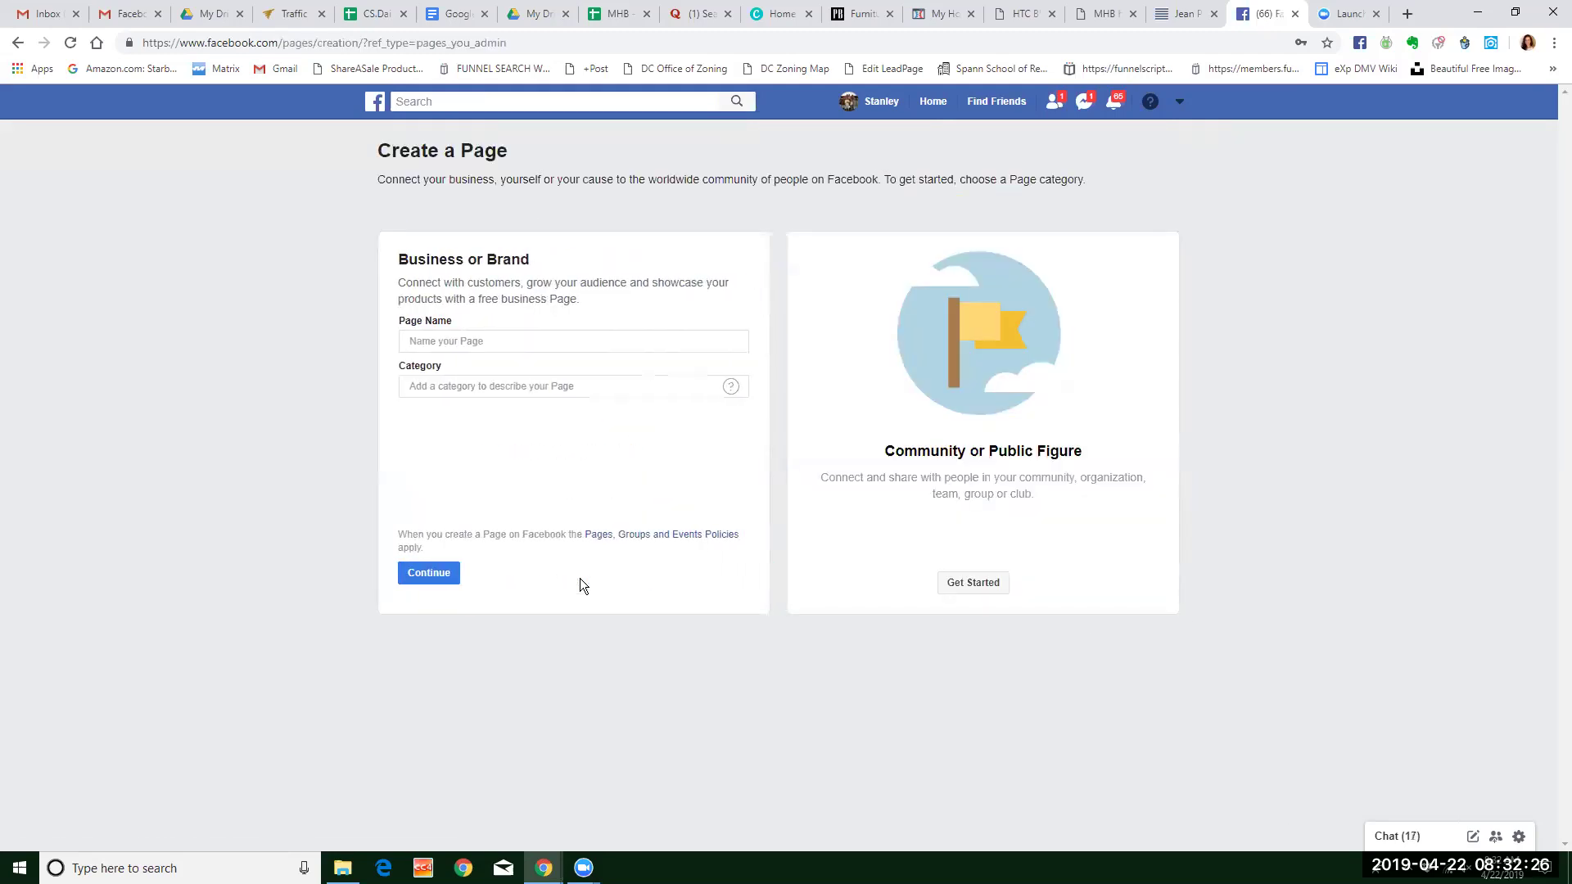
{"action": "left_click", "coordinate": [528, 340]}
{"action": "left_click", "coordinate": [528, 341]}
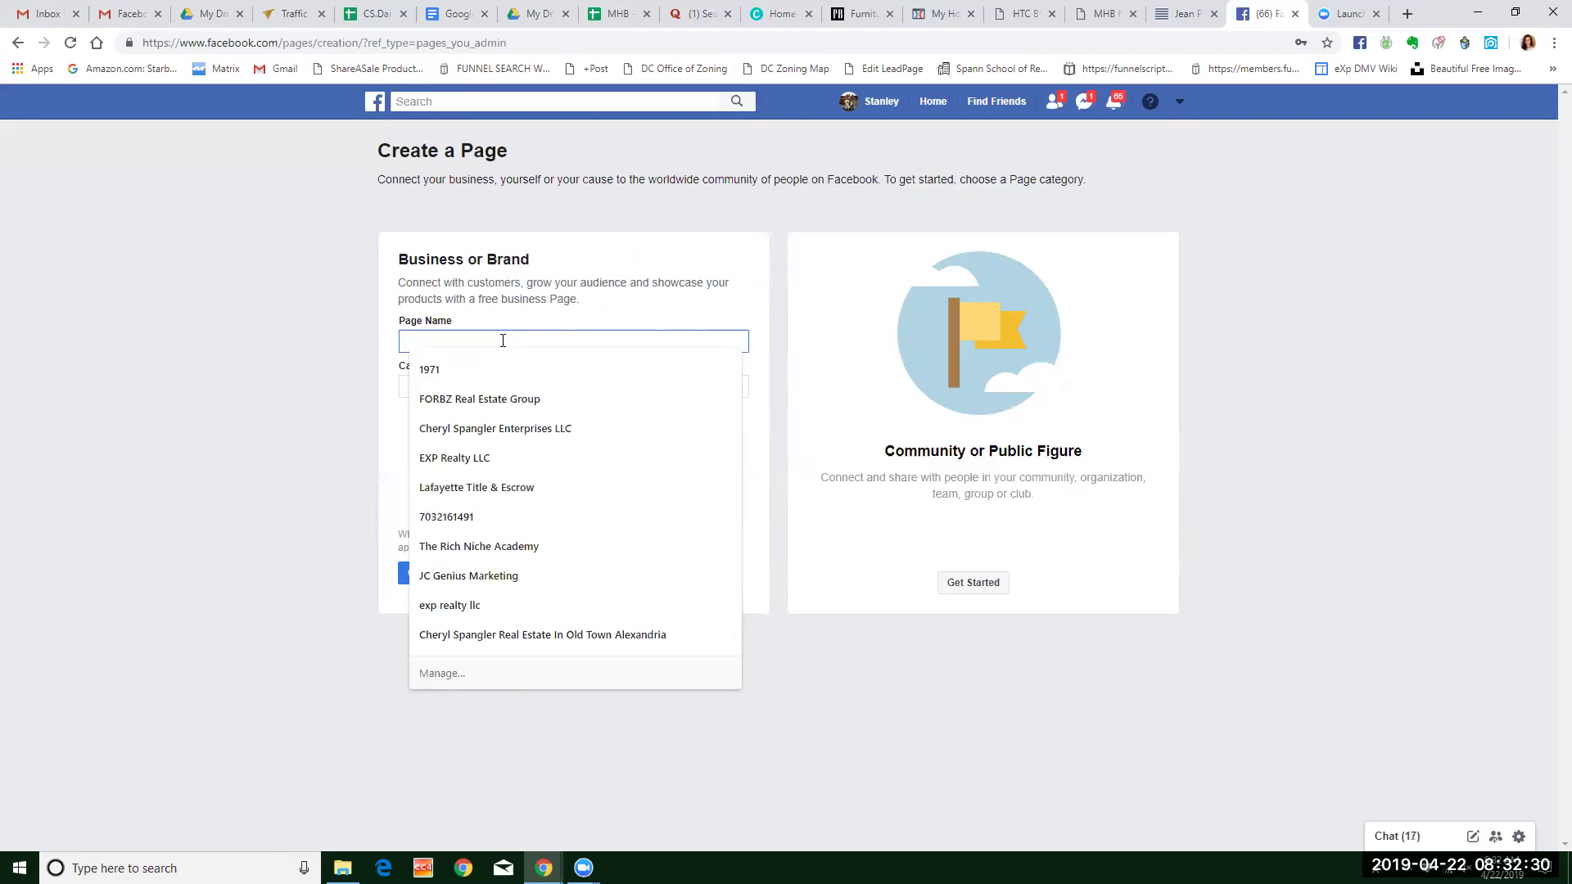
{"action": "left_click", "coordinate": [383, 390]}
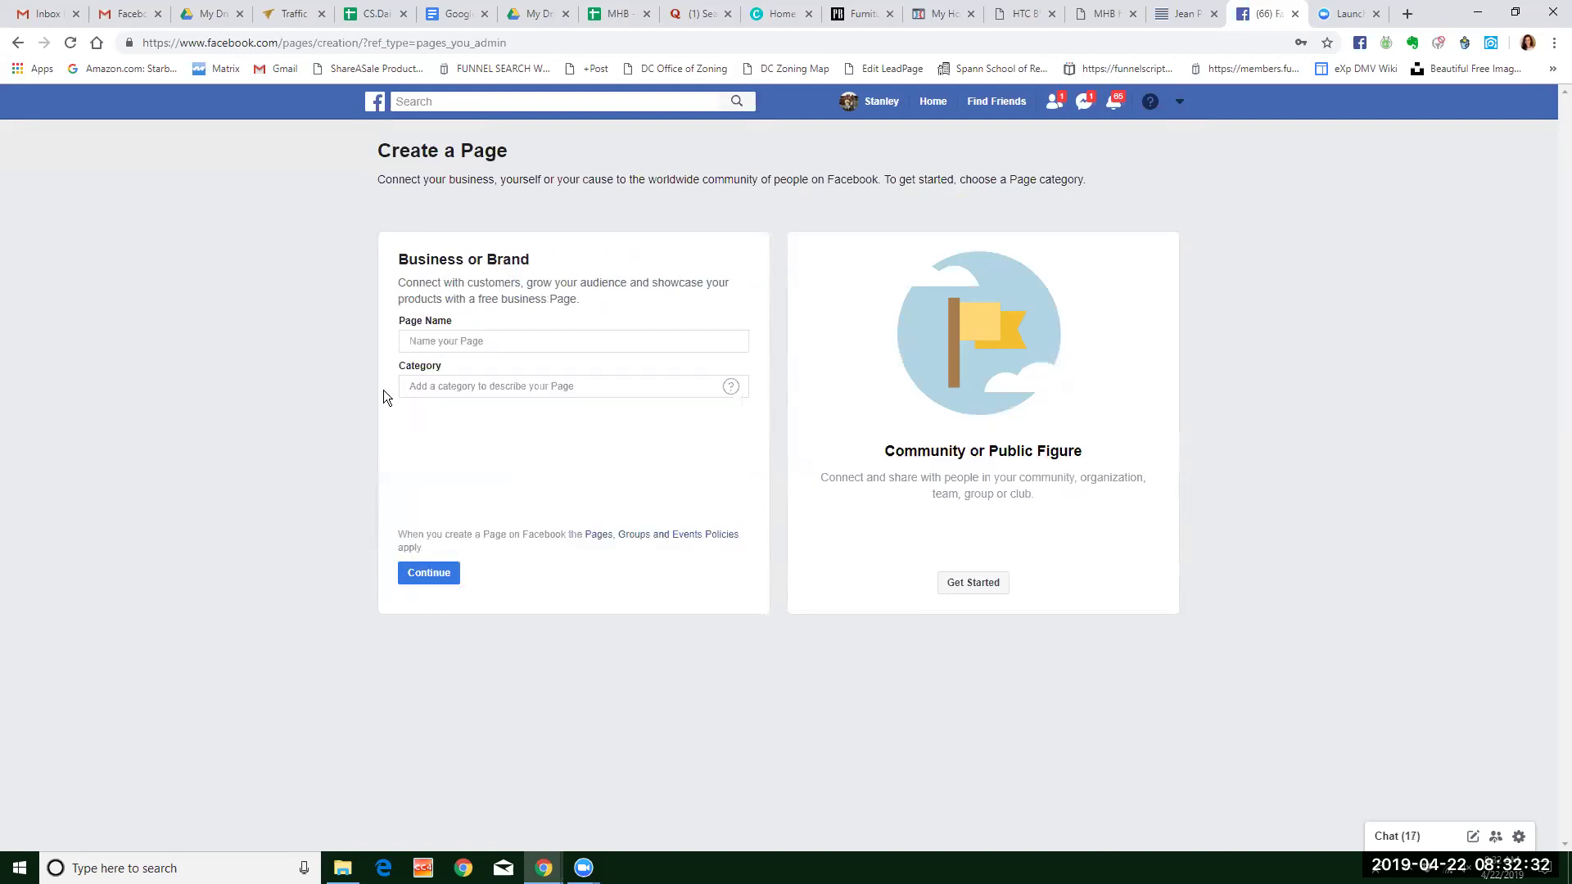
{"action": "left_click", "coordinate": [449, 342]}
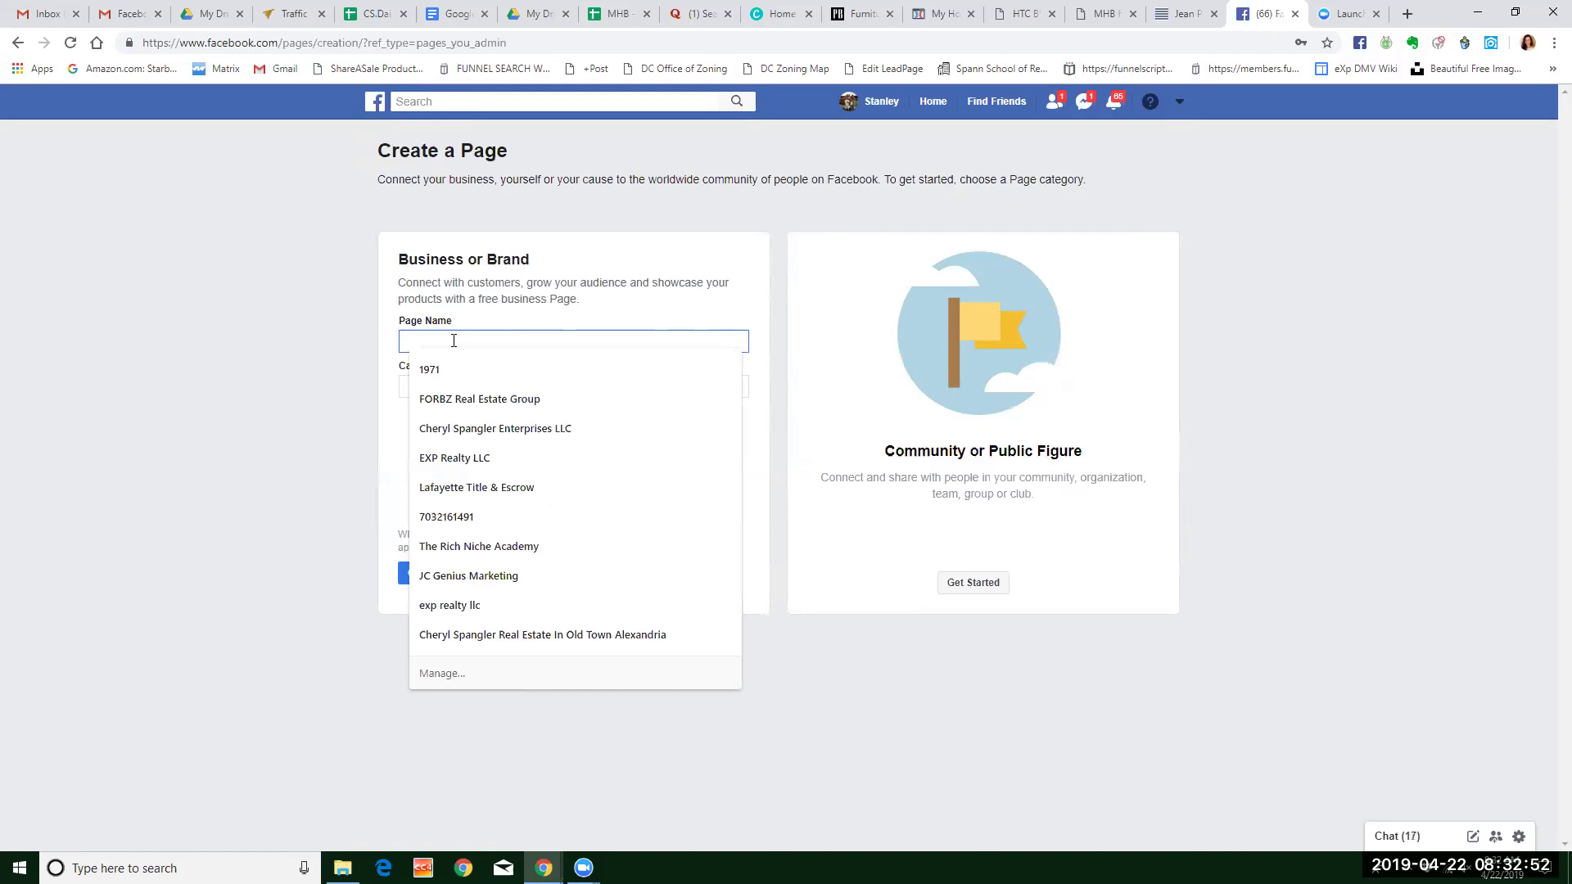
Enter 'My Home Bridge - Cash Loans For Homeowners' as the page name, fixing typos.
{"action": "type", "text": "My"}
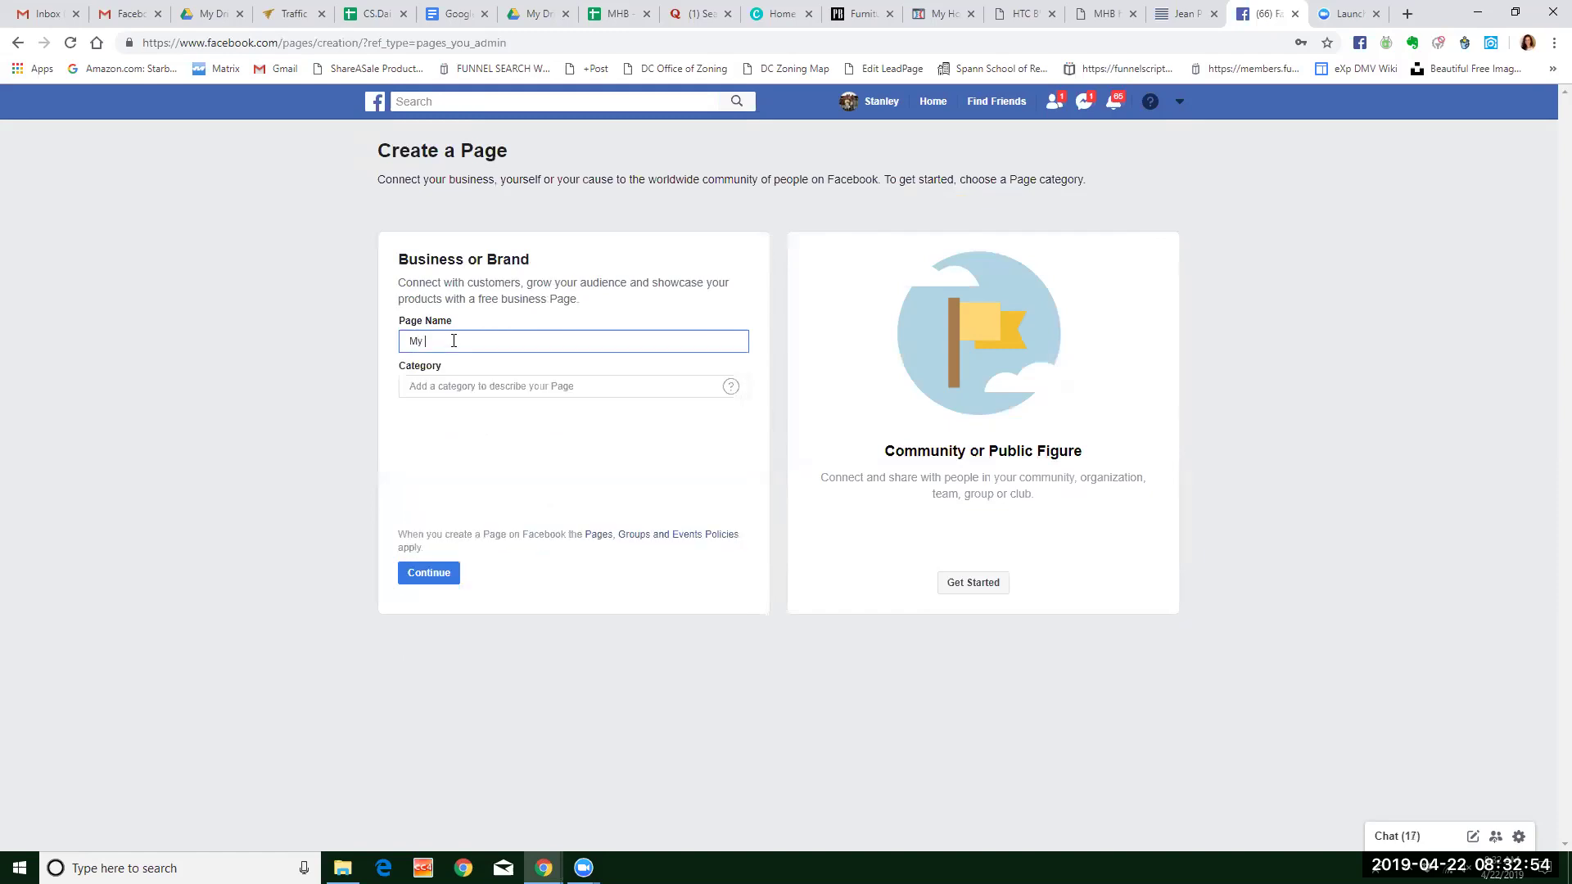
{"action": "type", "text": " HomeBridge"}
{"action": "type", "text": "Homwoner"}
{"action": "key", "text": "BackSpace"}
{"action": "key", "text": "BackSpace"}
{"action": "key", "text": "BackSpace"}
{"action": "key", "text": "BackSpace"}
{"action": "key", "text": "BackSpace"}
{"action": "type", "text": "eowner"}
{"action": "type", "text": " Cash Loan"}
{"action": "left_click_drag", "start_coordinate": [493, 342], "coordinate": [639, 334]}
{"action": "type", "text": "Cash Loans"}
{"action": "type", "text": "For Homeonwner"}
{"action": "key", "text": "BackSpace"}
{"action": "key", "text": "BackSpace"}
{"action": "key", "text": "BackSpace"}
{"action": "type", "text": "wners"}
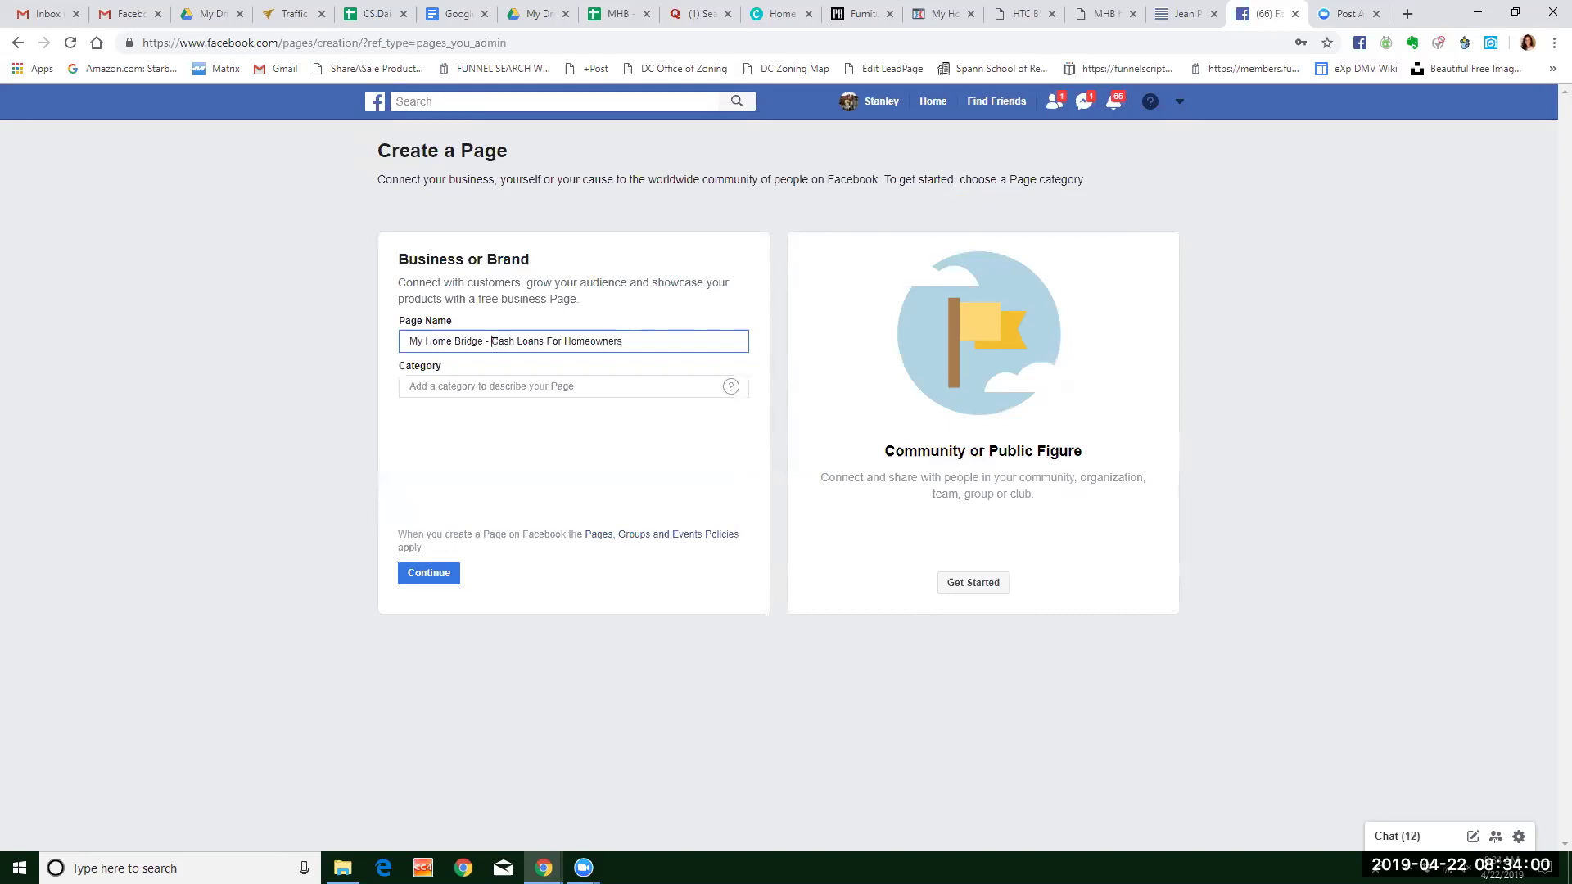
Replace the name's tagline with 'Where Homeowners are Free To Purchase in Cash'.
{"action": "left_click_drag", "start_coordinate": [492, 342], "coordinate": [604, 331]}
{"action": "type", "text": "Home"}
{"action": "key", "text": "BackSpace"}
{"action": "key", "text": "BackSpace"}
{"action": "key", "text": "BackSpace"}
{"action": "key", "text": "BackSpace"}
{"action": "type", "text": "Where Home"}
{"action": "key", "text": "BackSpace"}
{"action": "key", "text": "BackSpace"}
{"action": "key", "text": "BackSpace"}
{"action": "type", "text": "omeowners are Free To Purchase in Cash"}
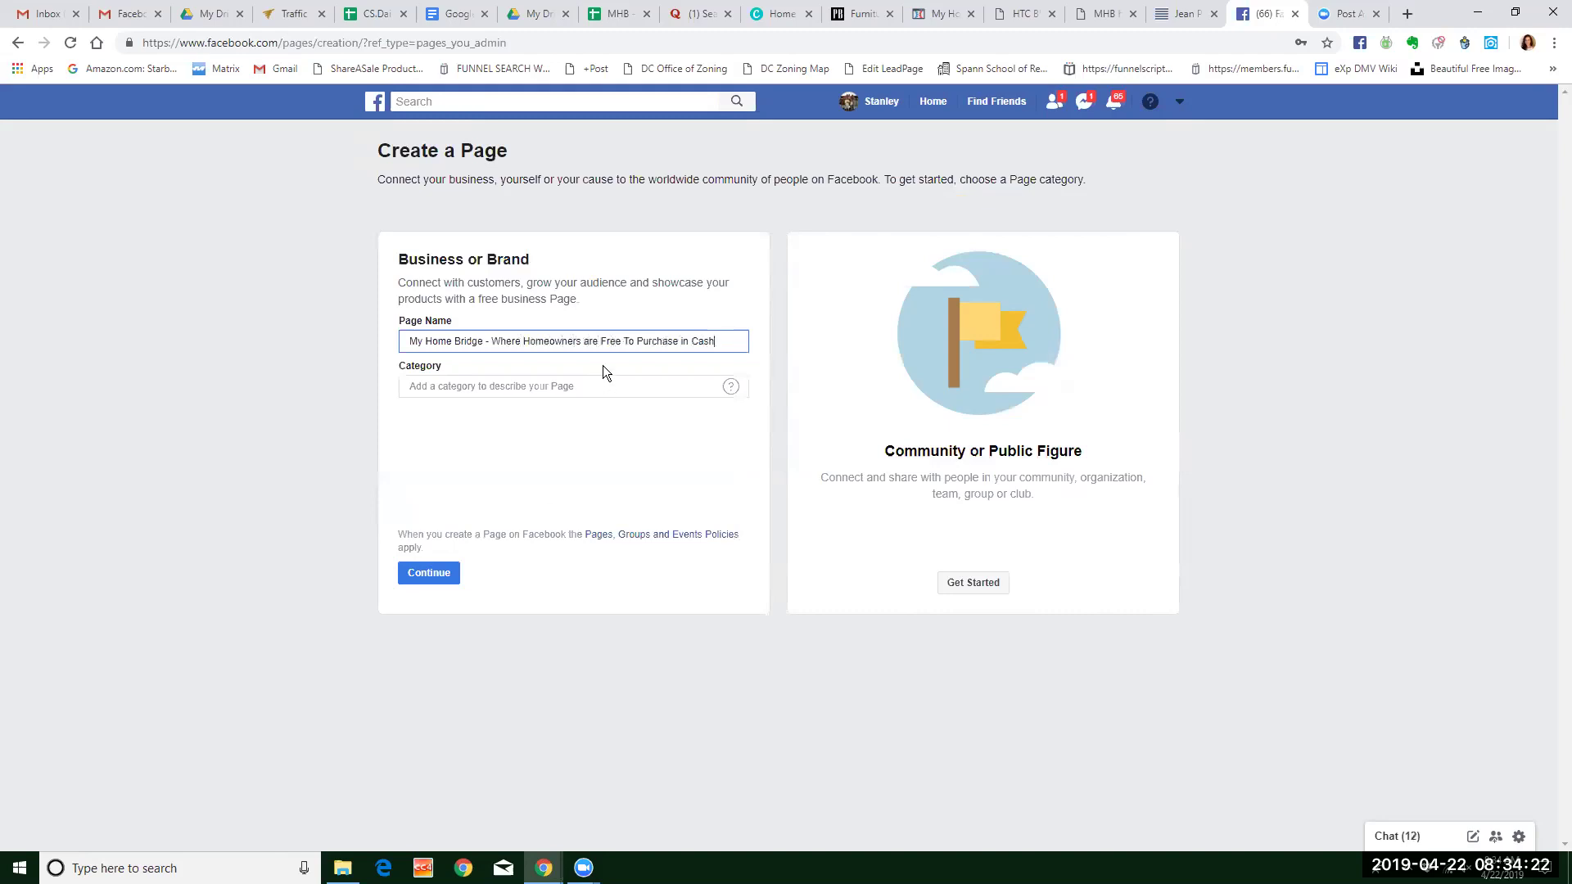
Rewrite the tagline to 'Buy Before You Sell with Cash Loan Options'.
{"action": "left_click_drag", "start_coordinate": [633, 342], "coordinate": [493, 344]}
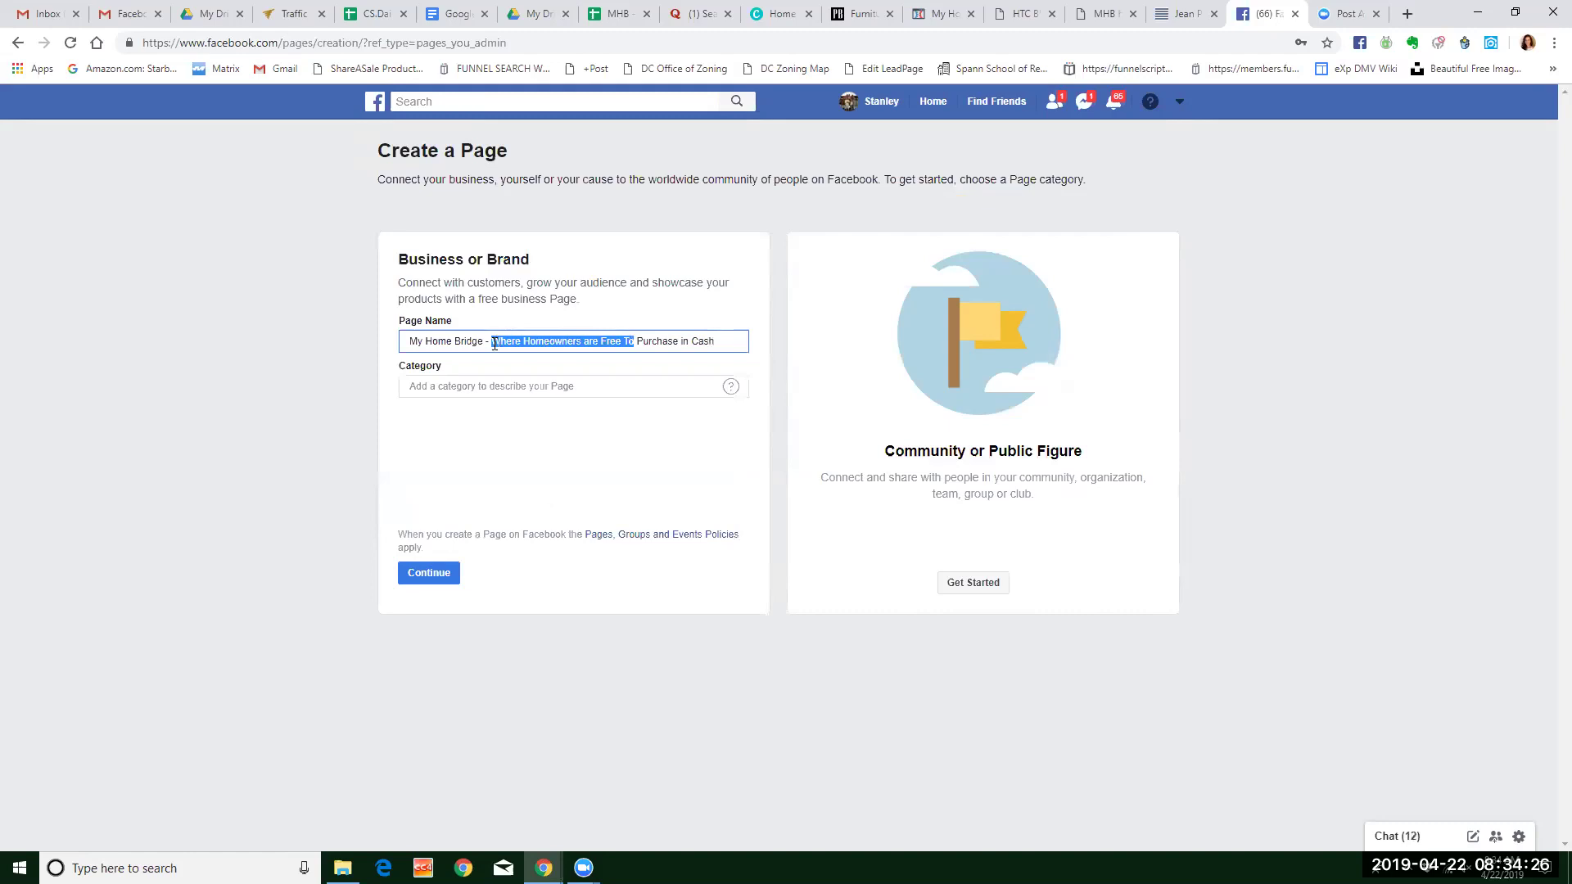
{"action": "type", "text": "Buy Before"}
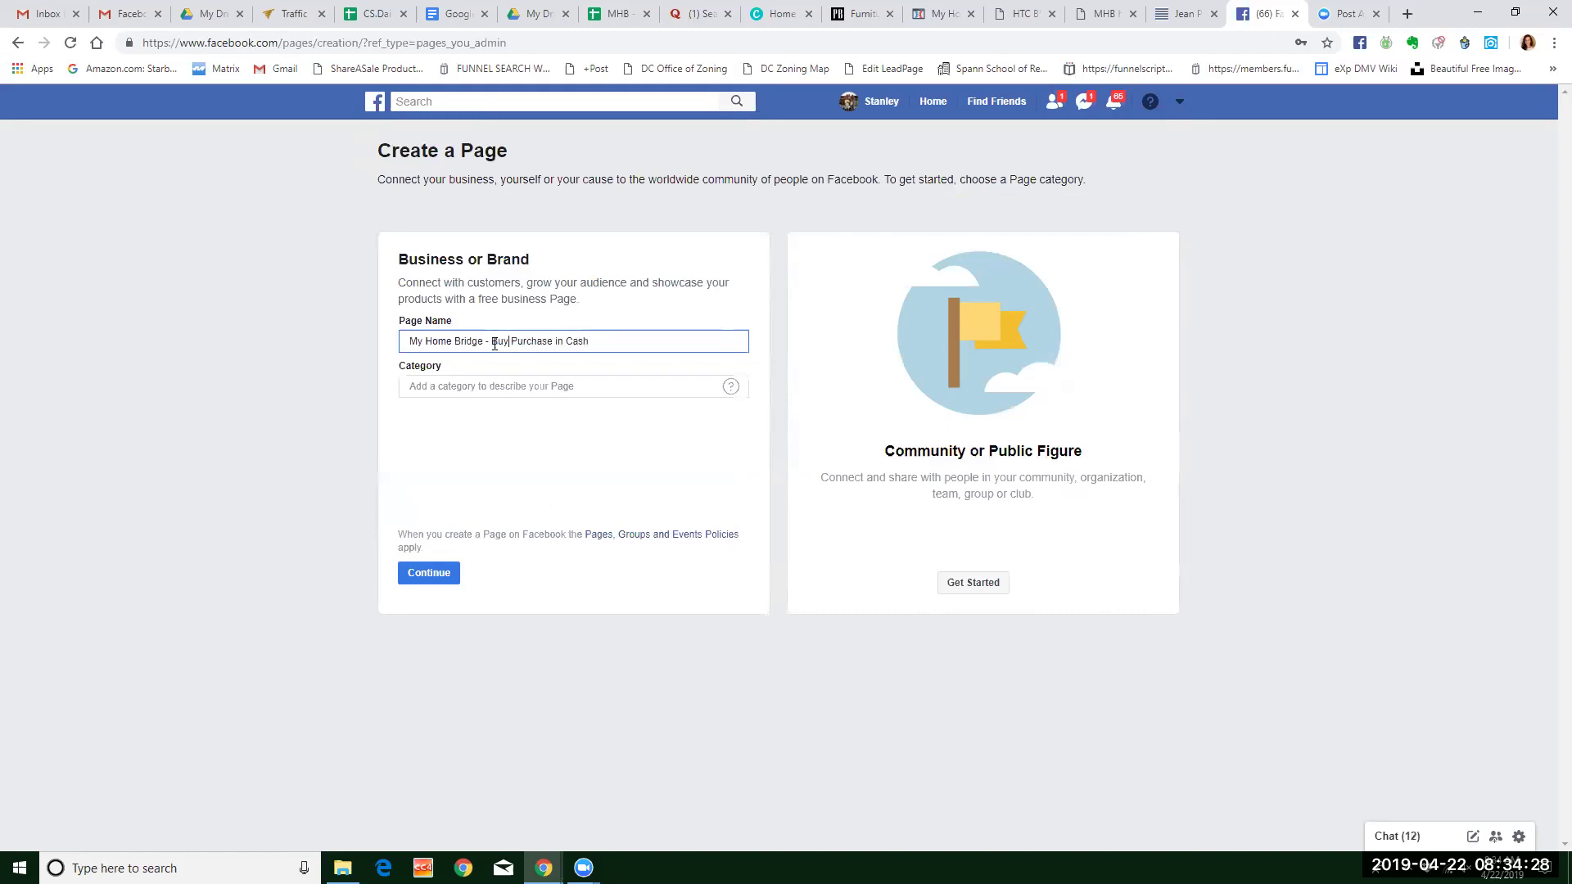
{"action": "type", "text": " You Sell with Cash Loan"}
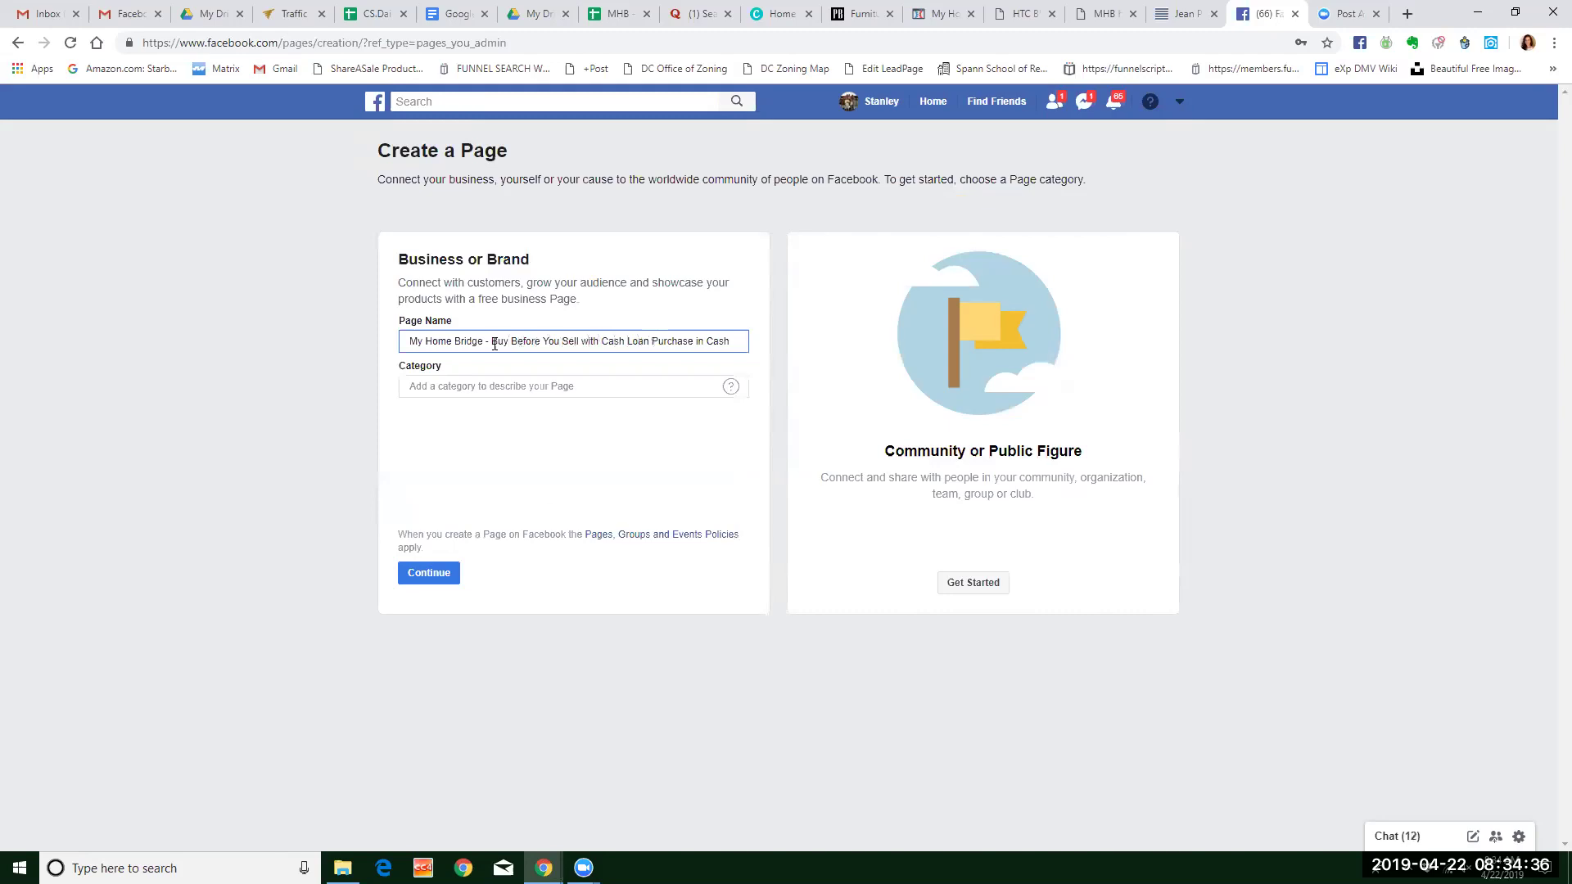
{"action": "key", "text": "shift+End"}
{"action": "type", "text": "Options"}
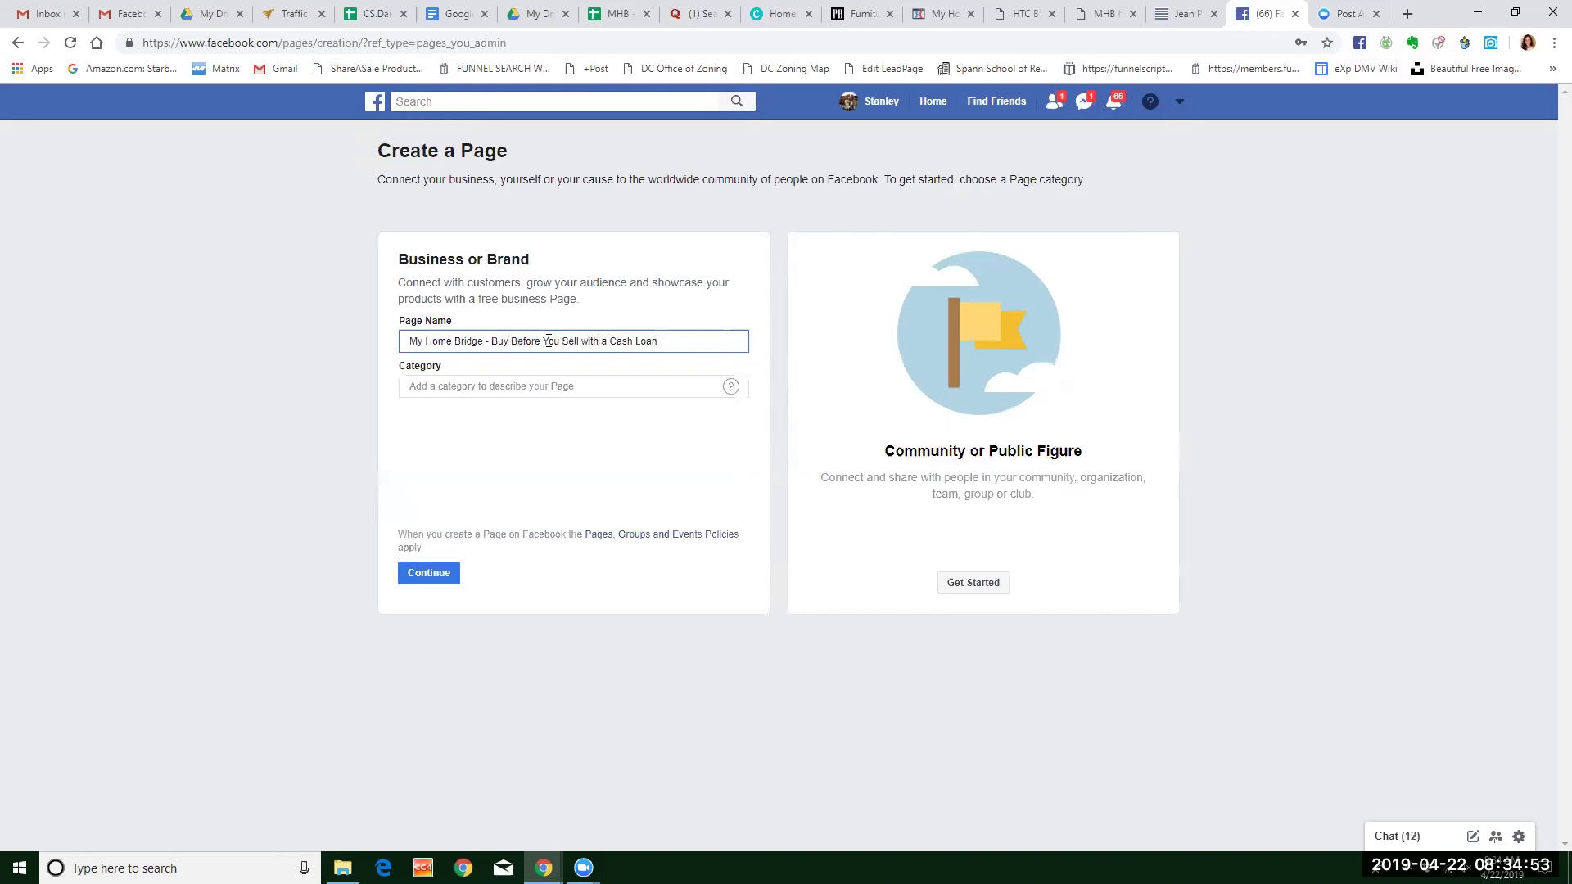
Set the page category to Real Estate and fill in the saved business street address.
{"action": "left_click", "coordinate": [553, 385]}
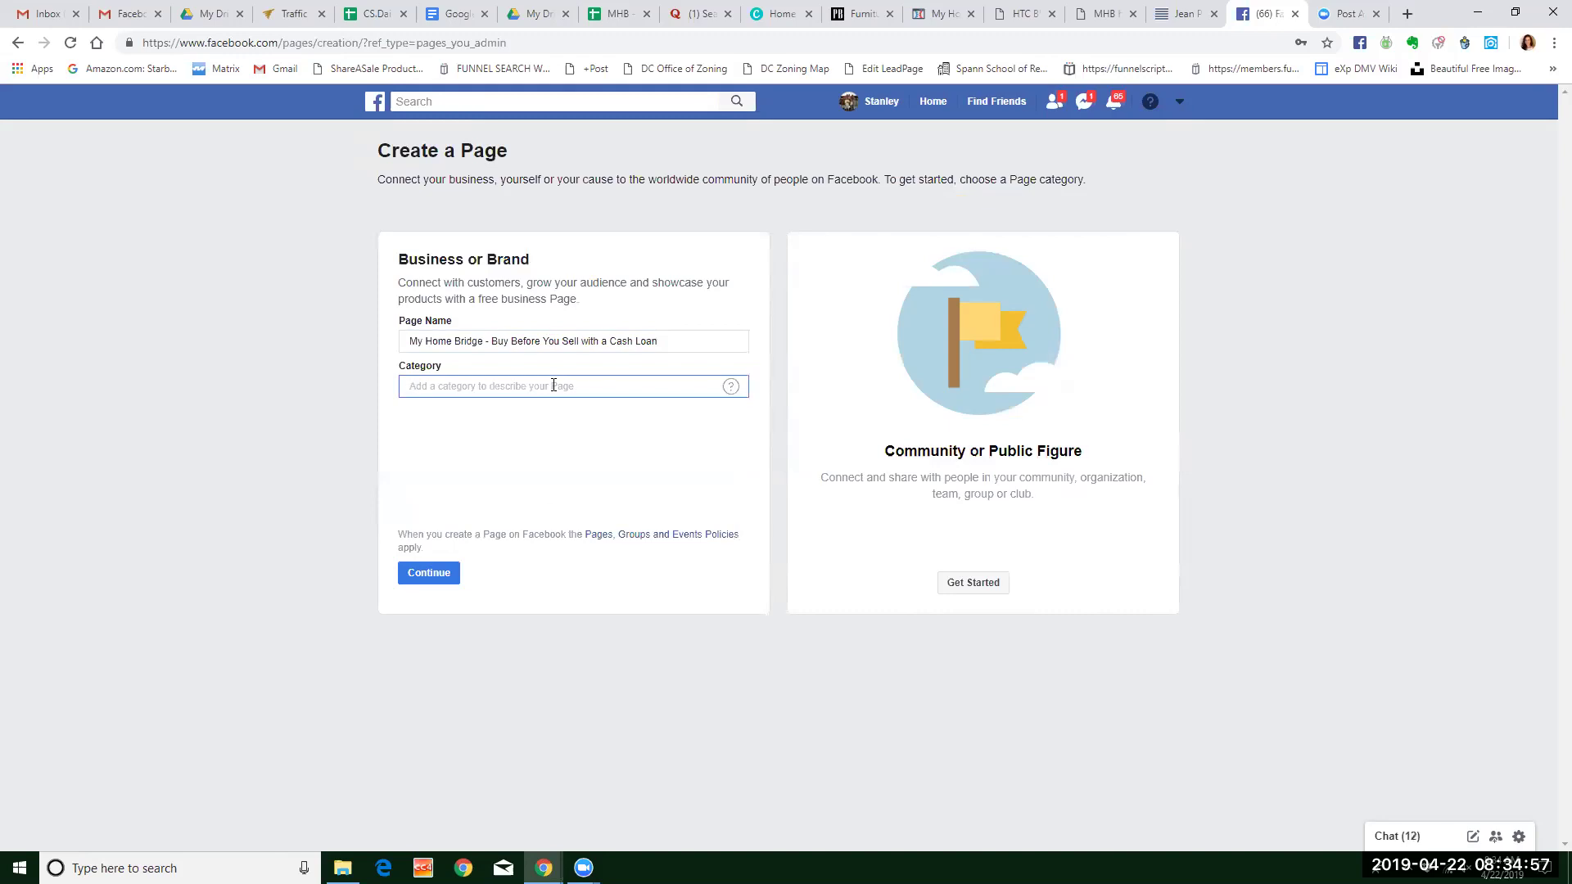
{"action": "type", "text": "real"}
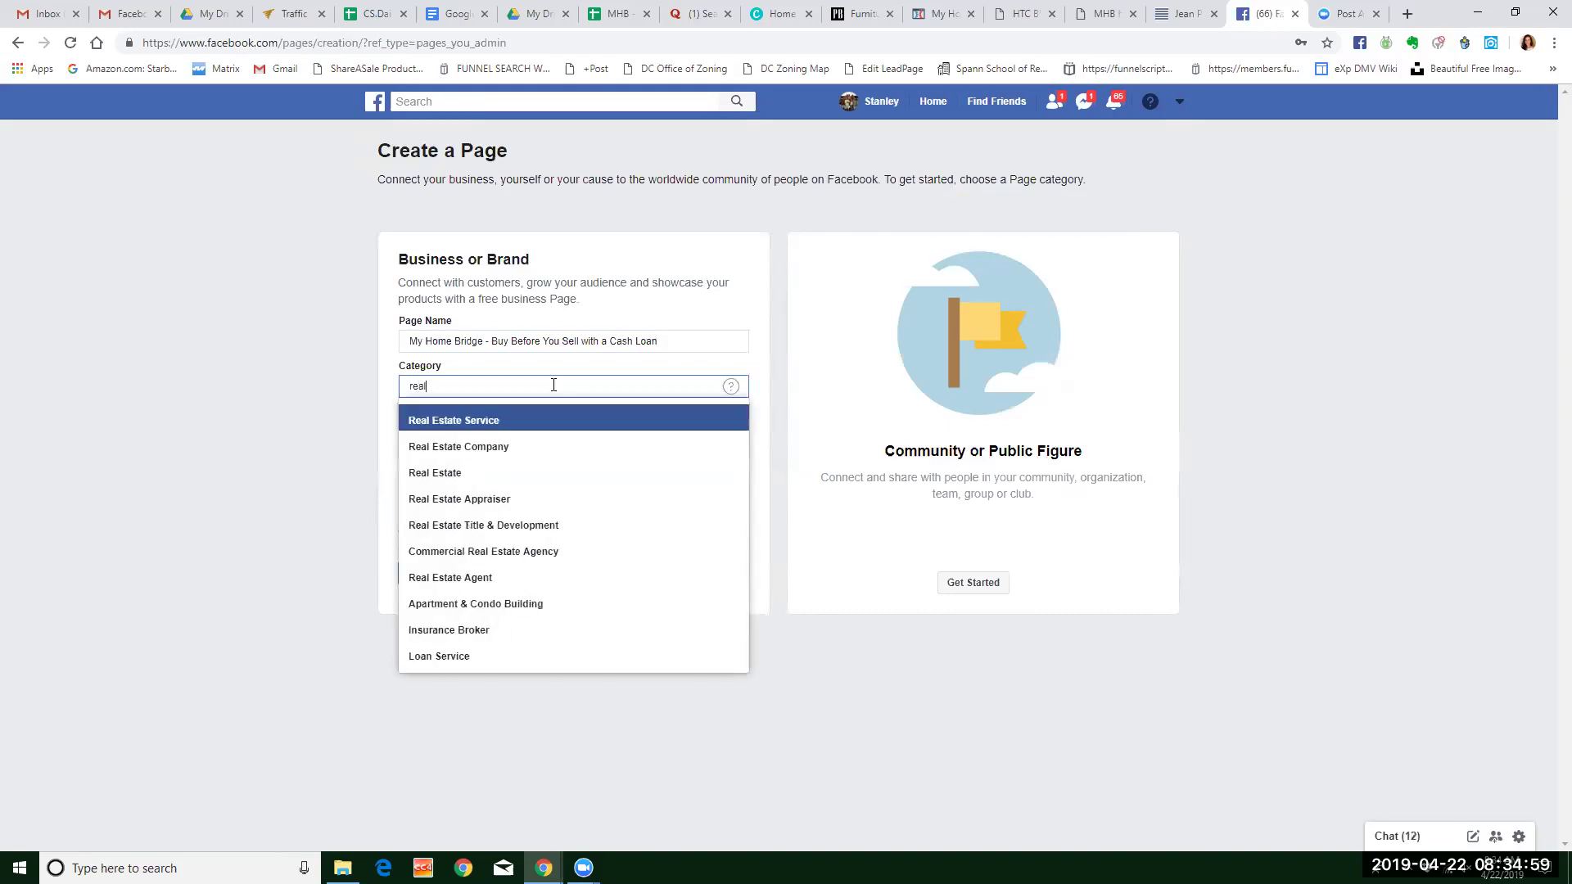
{"action": "left_click", "coordinate": [478, 472]}
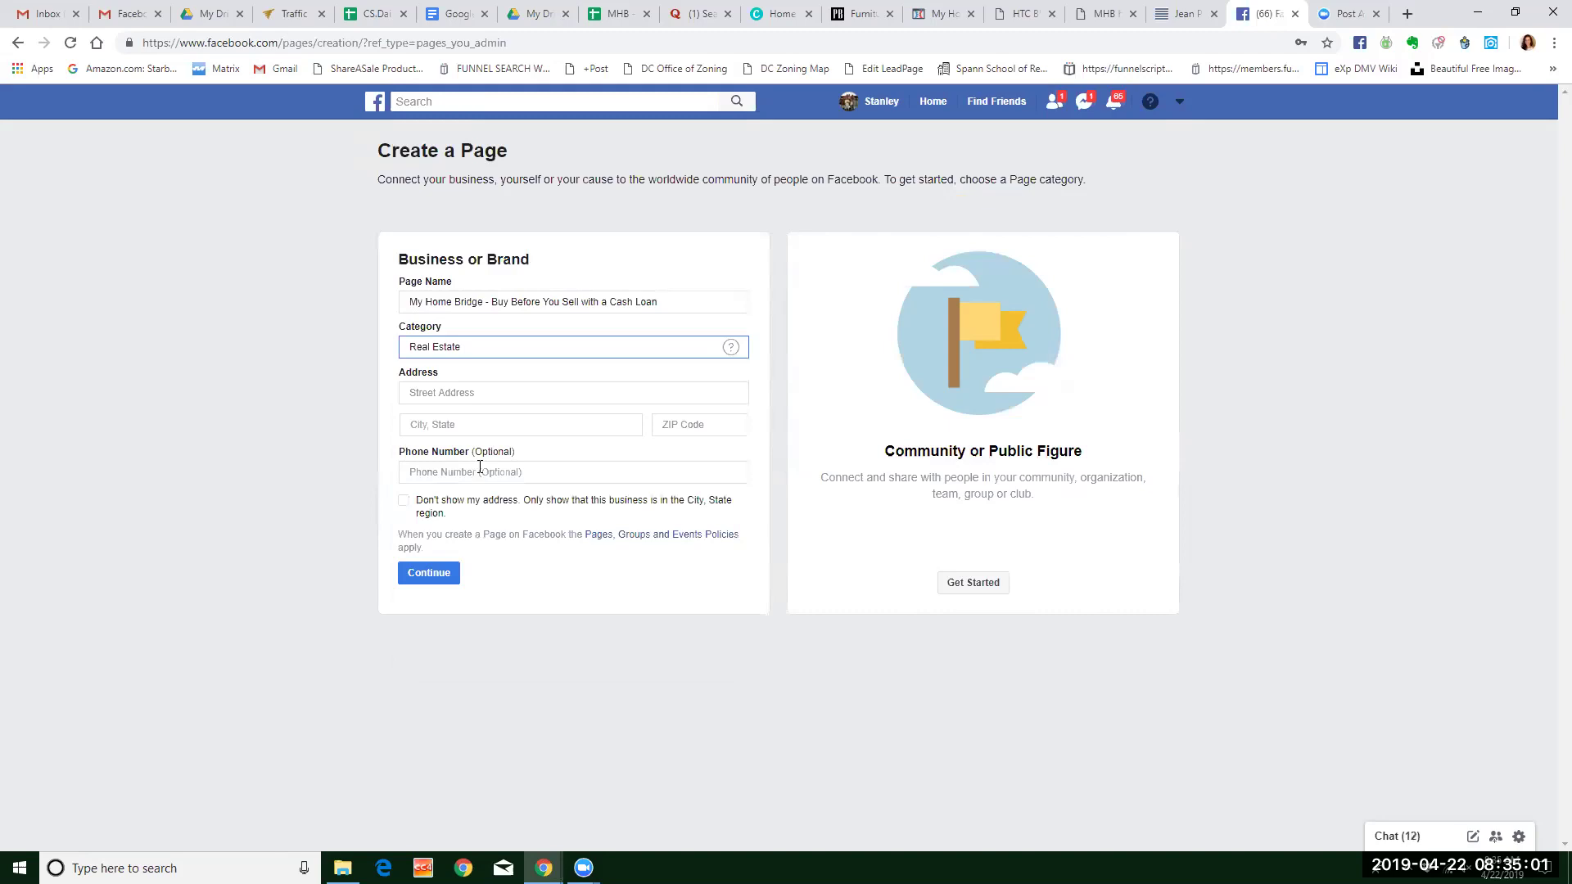
{"action": "left_click", "coordinate": [471, 391]}
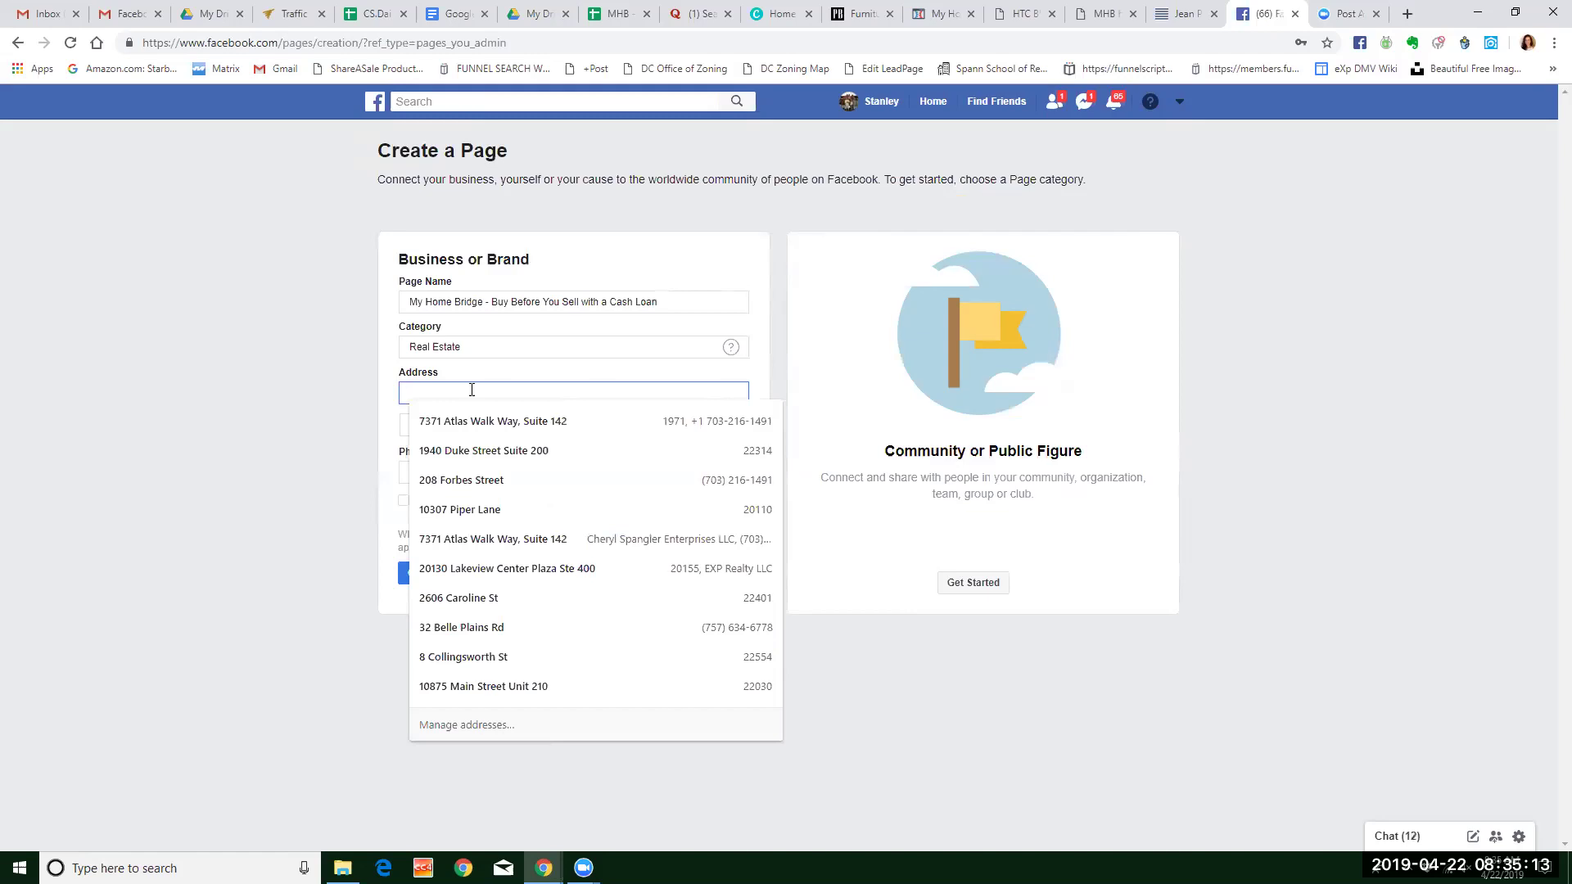
{"action": "left_click", "coordinate": [477, 511]}
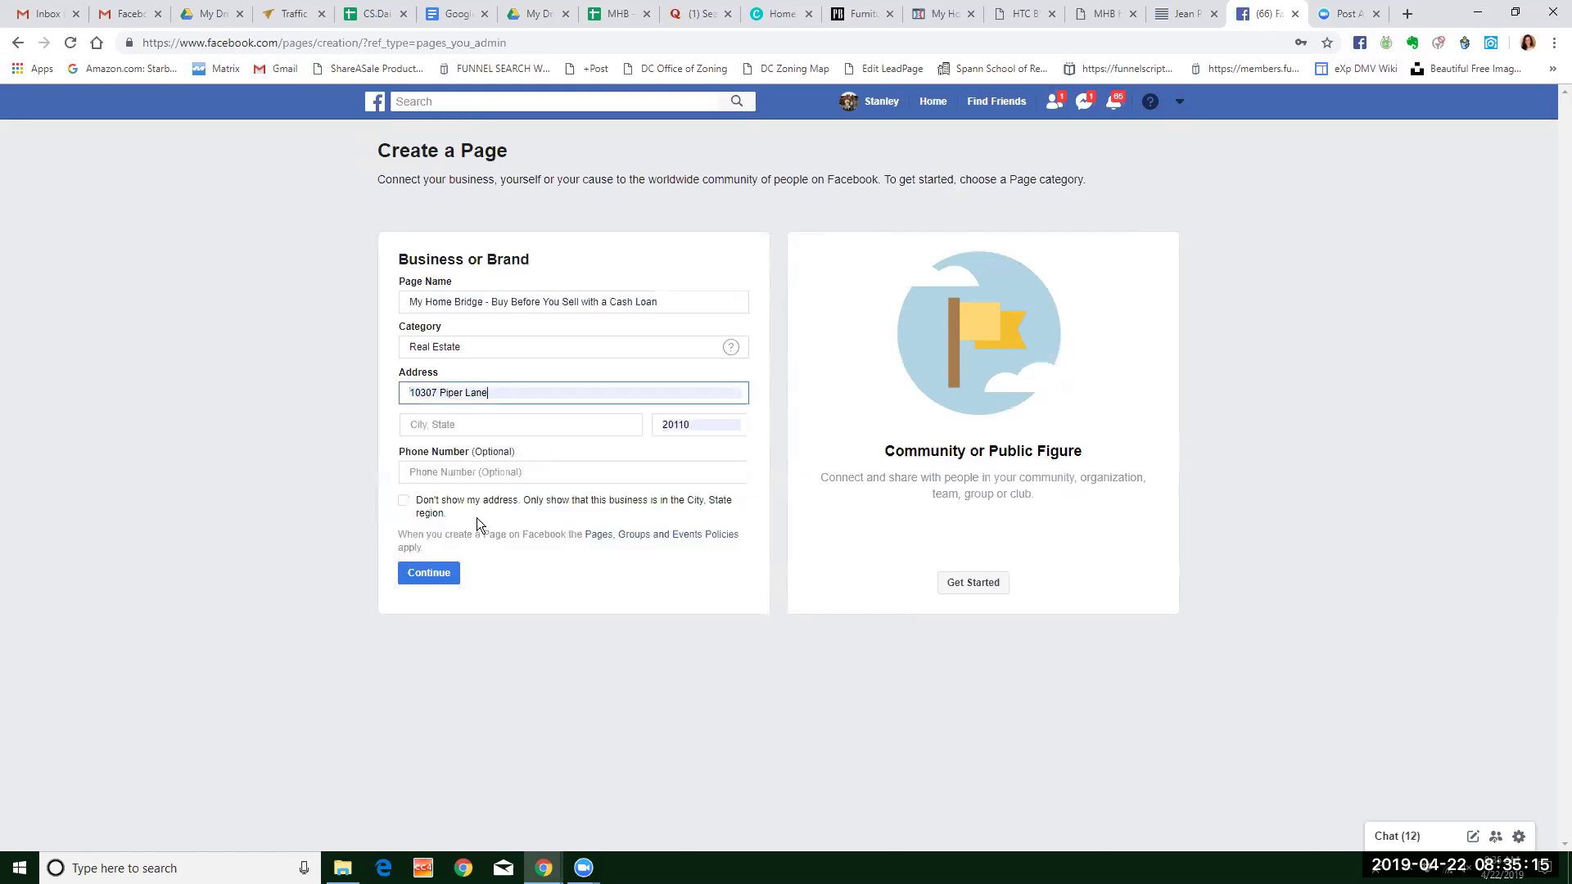
Enter city Manassas, ZIP code 20110 and the business phone number.
{"action": "left_click", "coordinate": [502, 425]}
{"action": "type", "text": "Manassas"}
{"action": "key", "text": "Return"}
{"action": "key", "text": "Tab"}
{"action": "type", "text": "20110"}
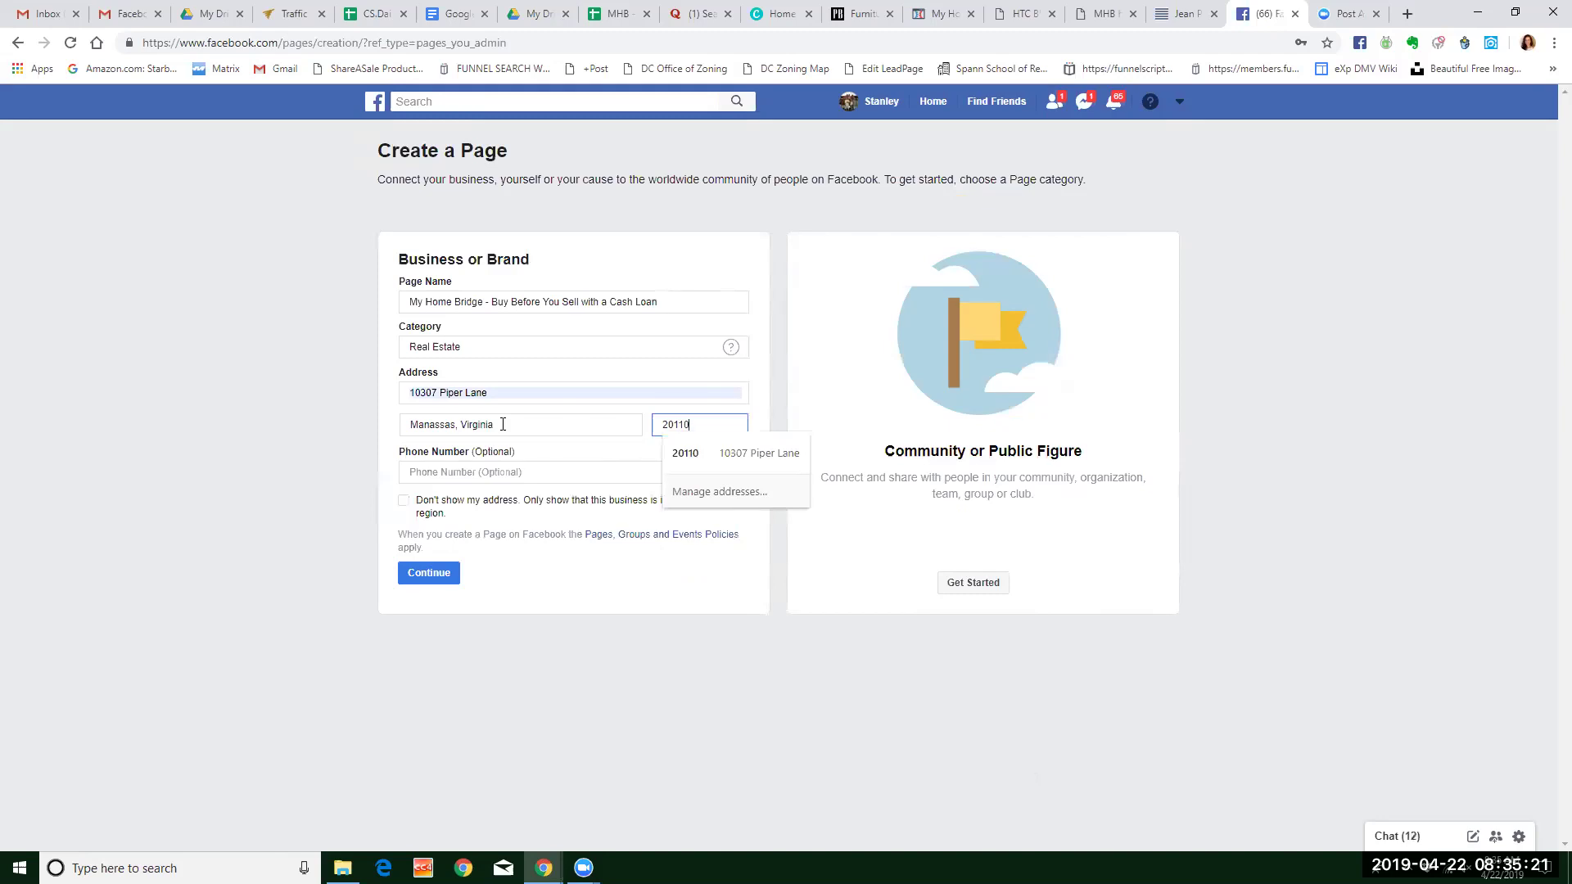
{"action": "key", "text": "Tab"}
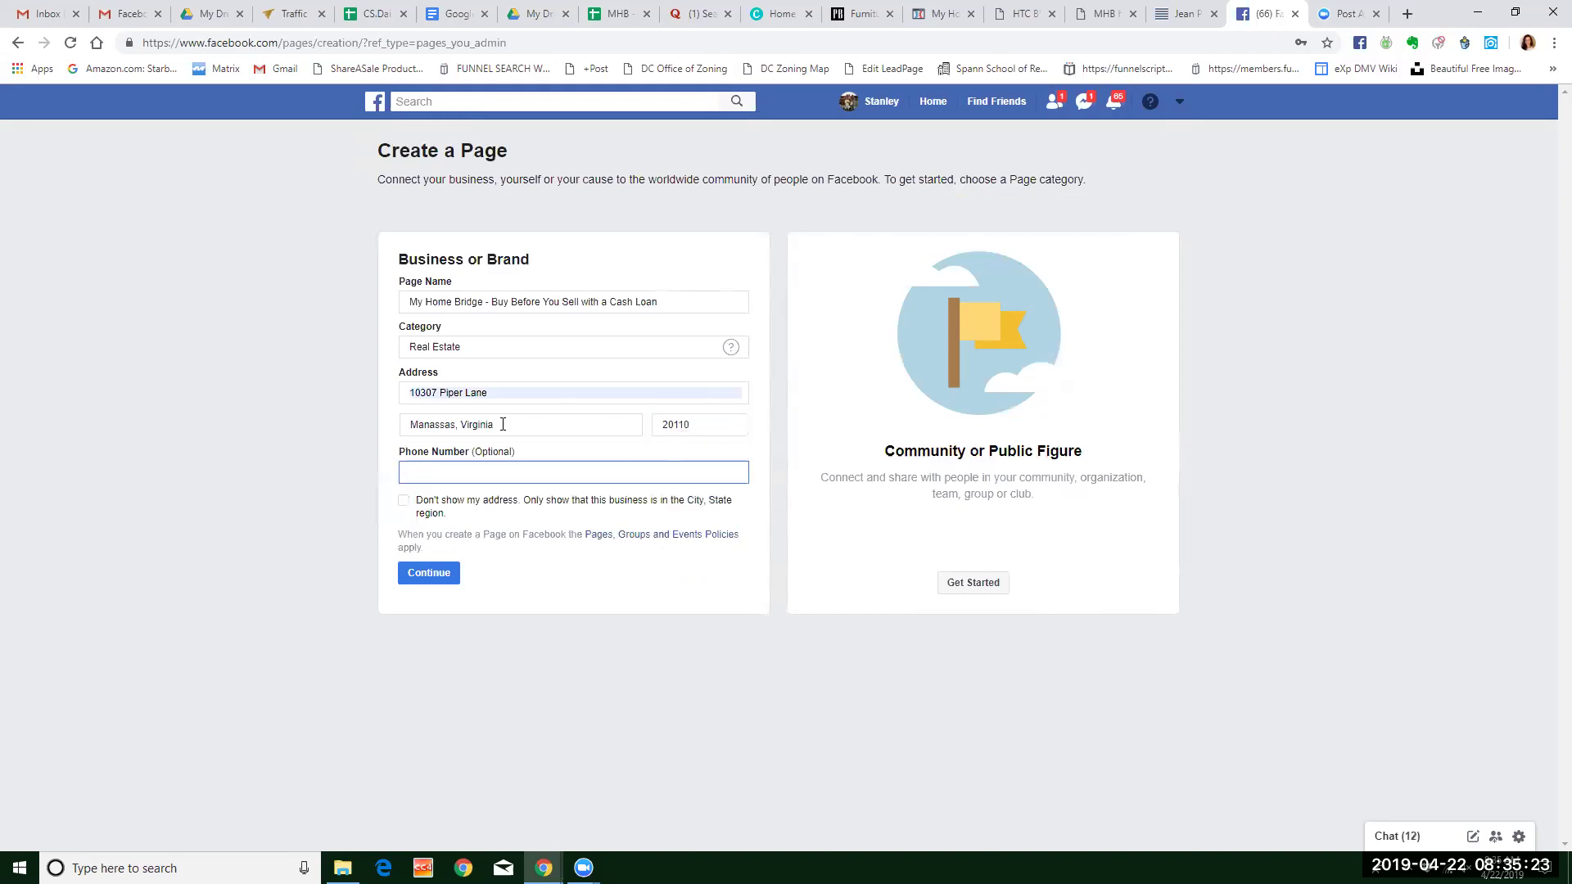
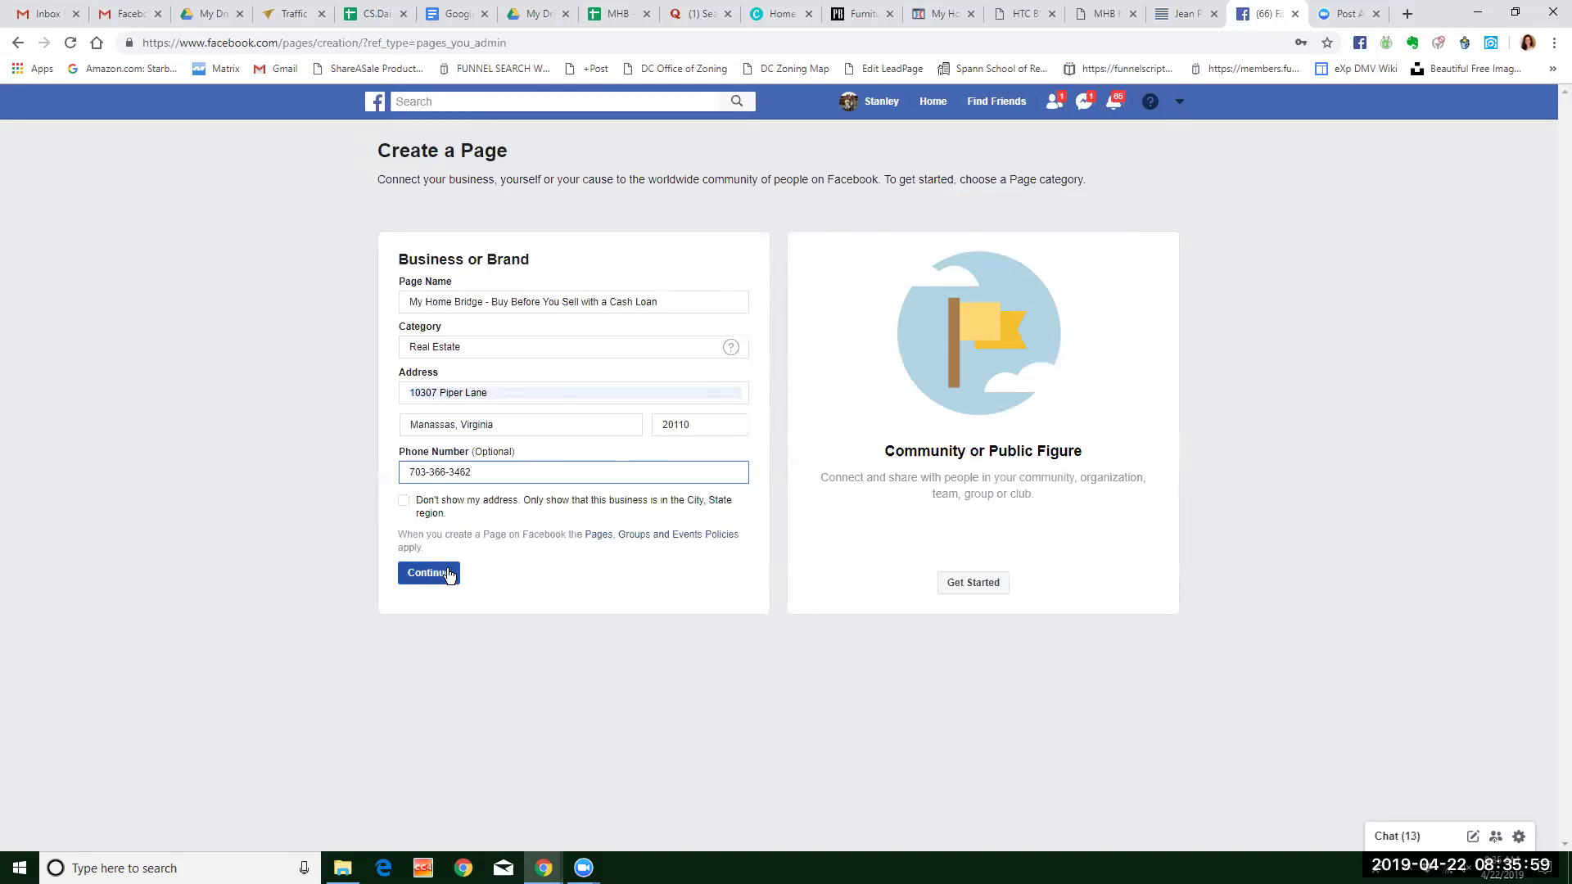
Submit the page details and skip both the profile picture and cover photo steps.
{"action": "left_click", "coordinate": [448, 574]}
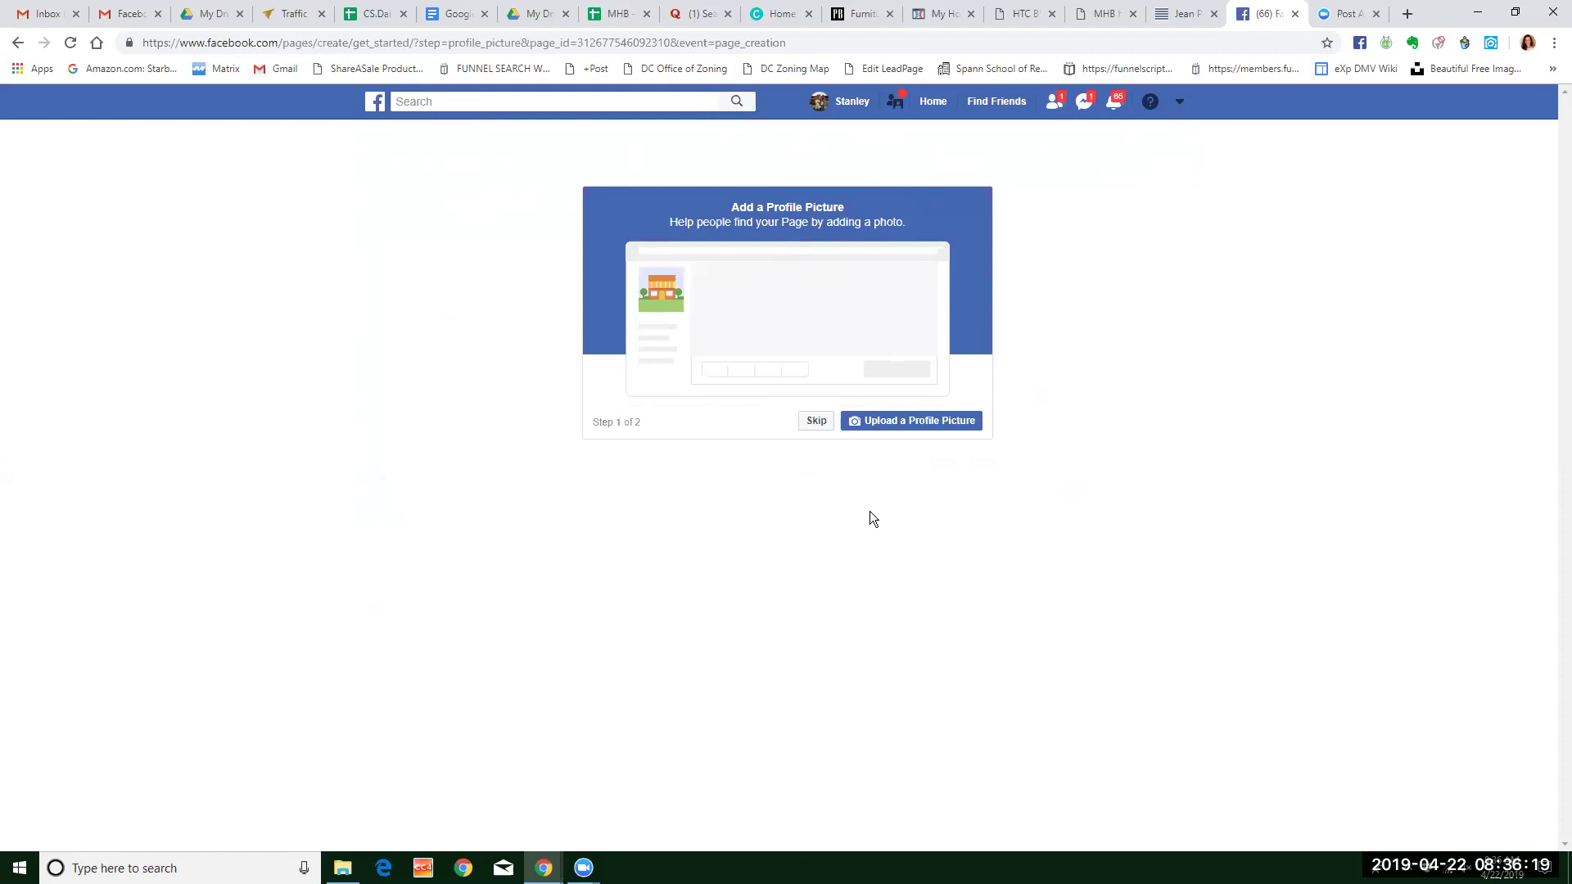
{"action": "left_click", "coordinate": [817, 423]}
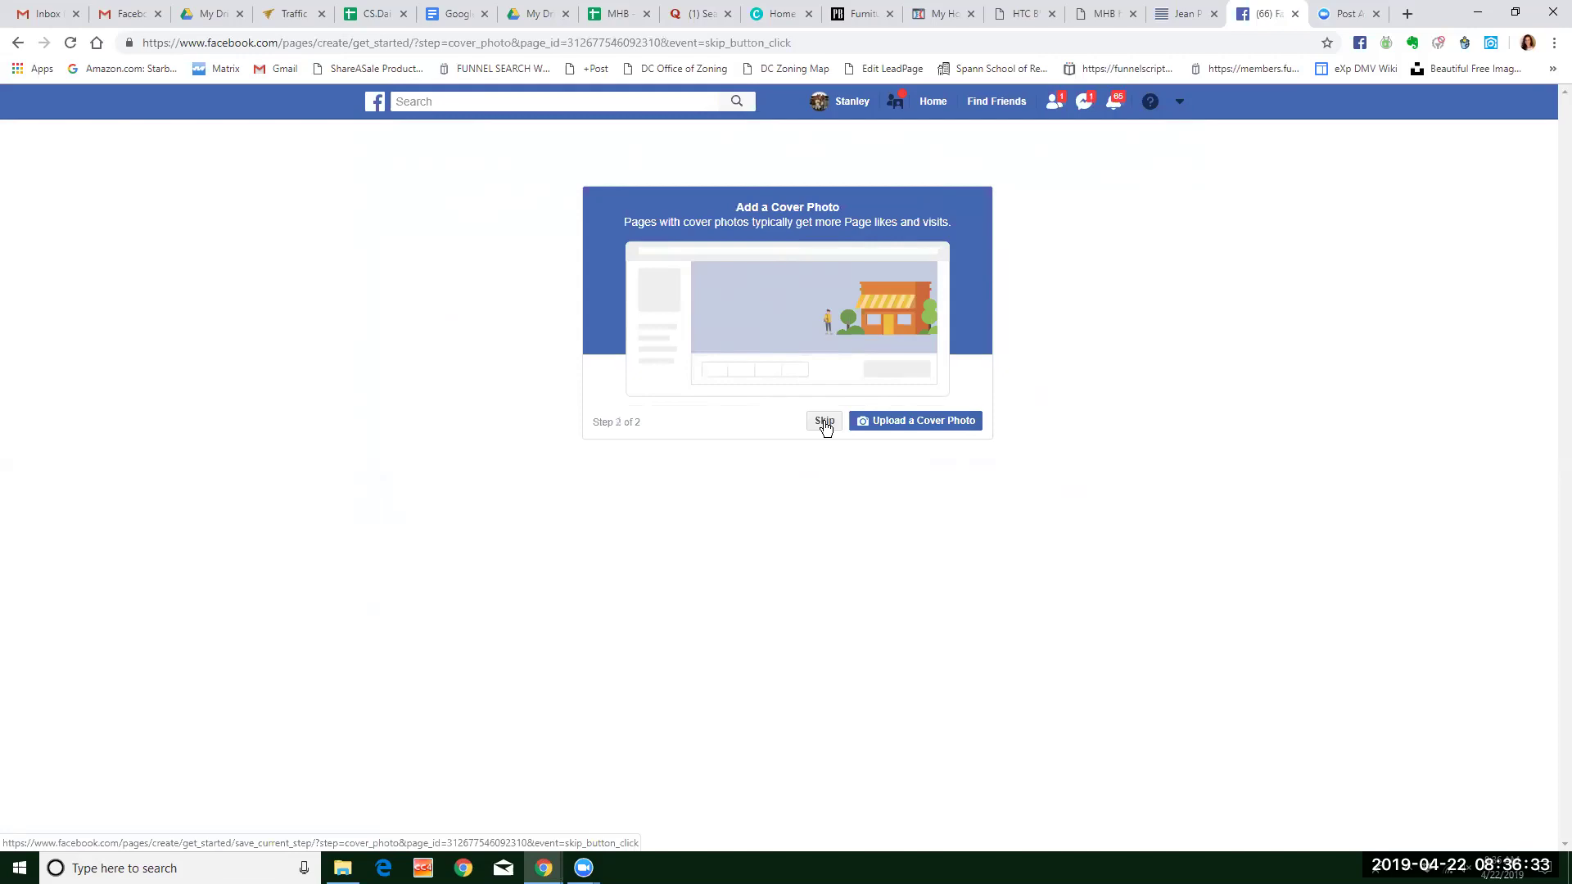
{"action": "left_click", "coordinate": [825, 426]}
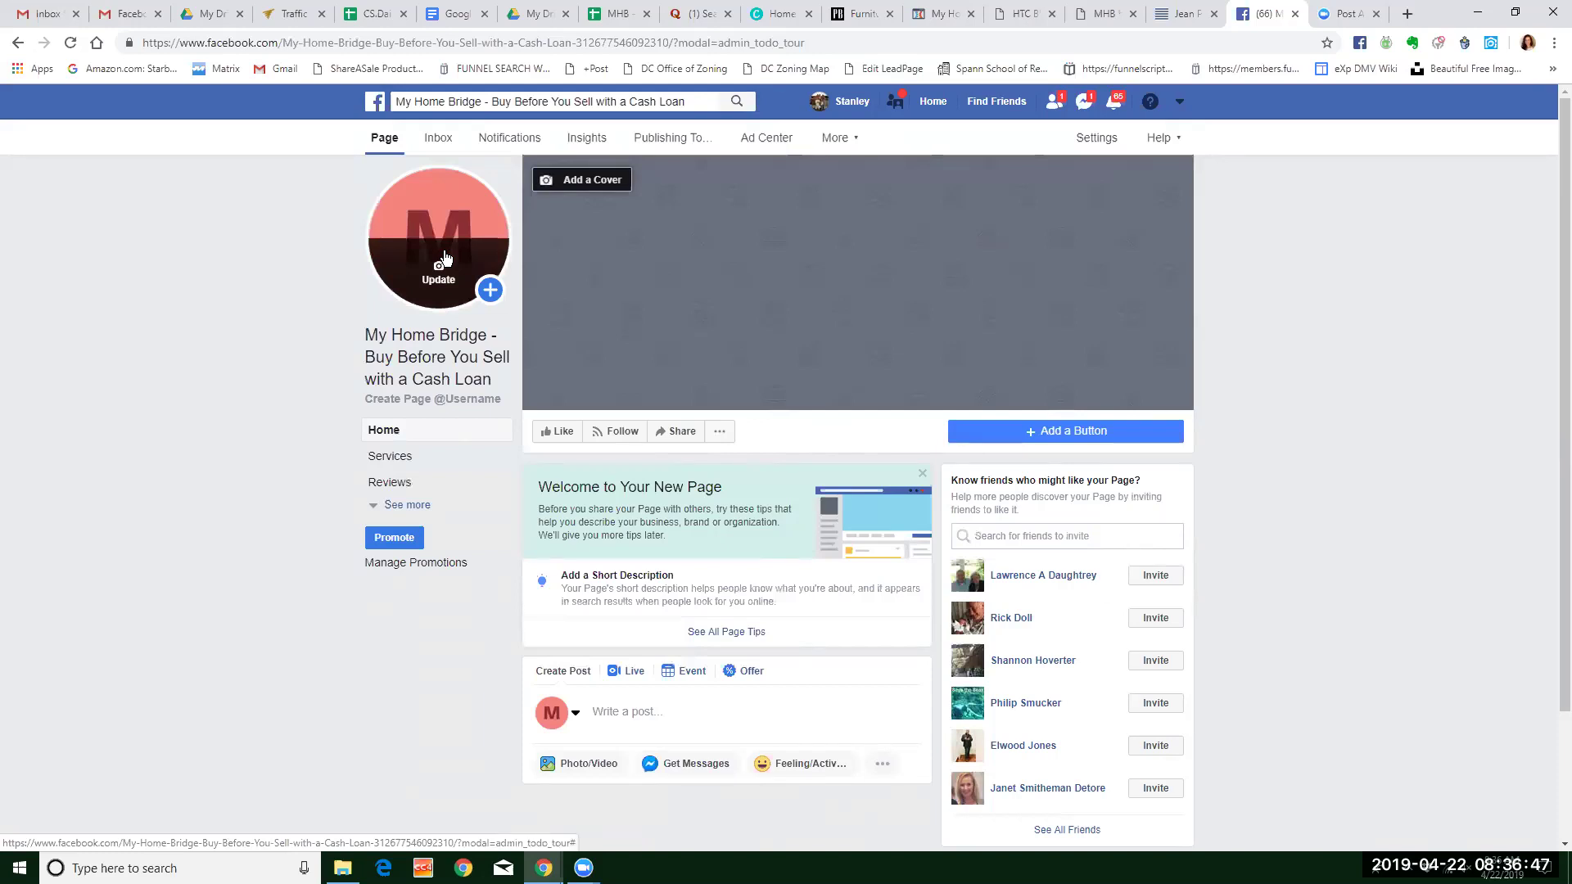
Dismiss the welcome tips and add Loan Service as a second category in Edit Page Info.
{"action": "left_click", "coordinate": [922, 474]}
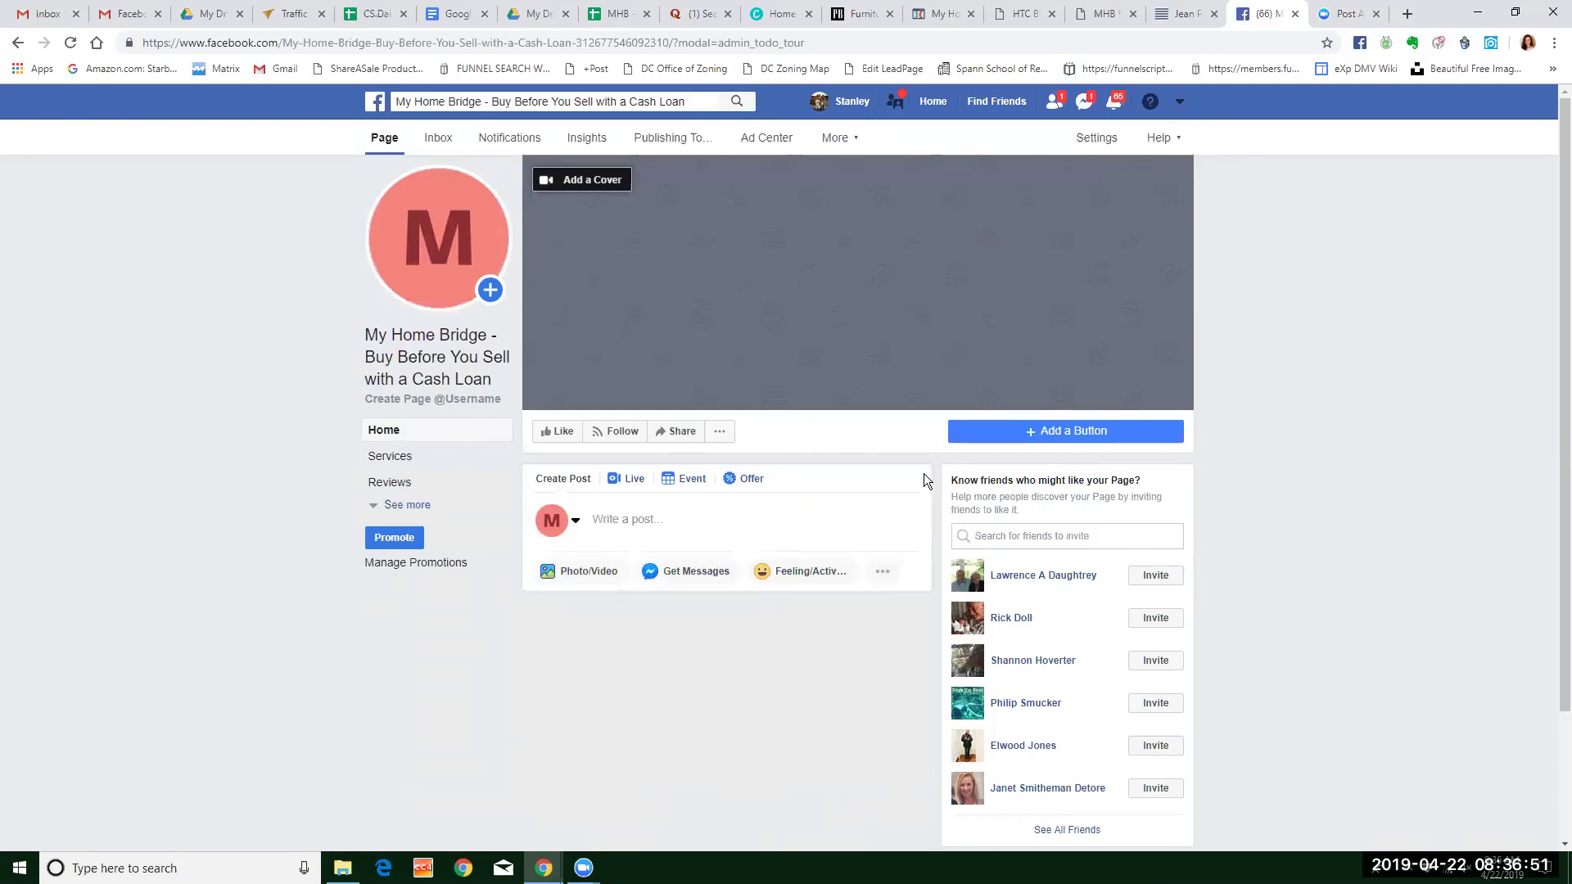
{"action": "left_click", "coordinate": [719, 435]}
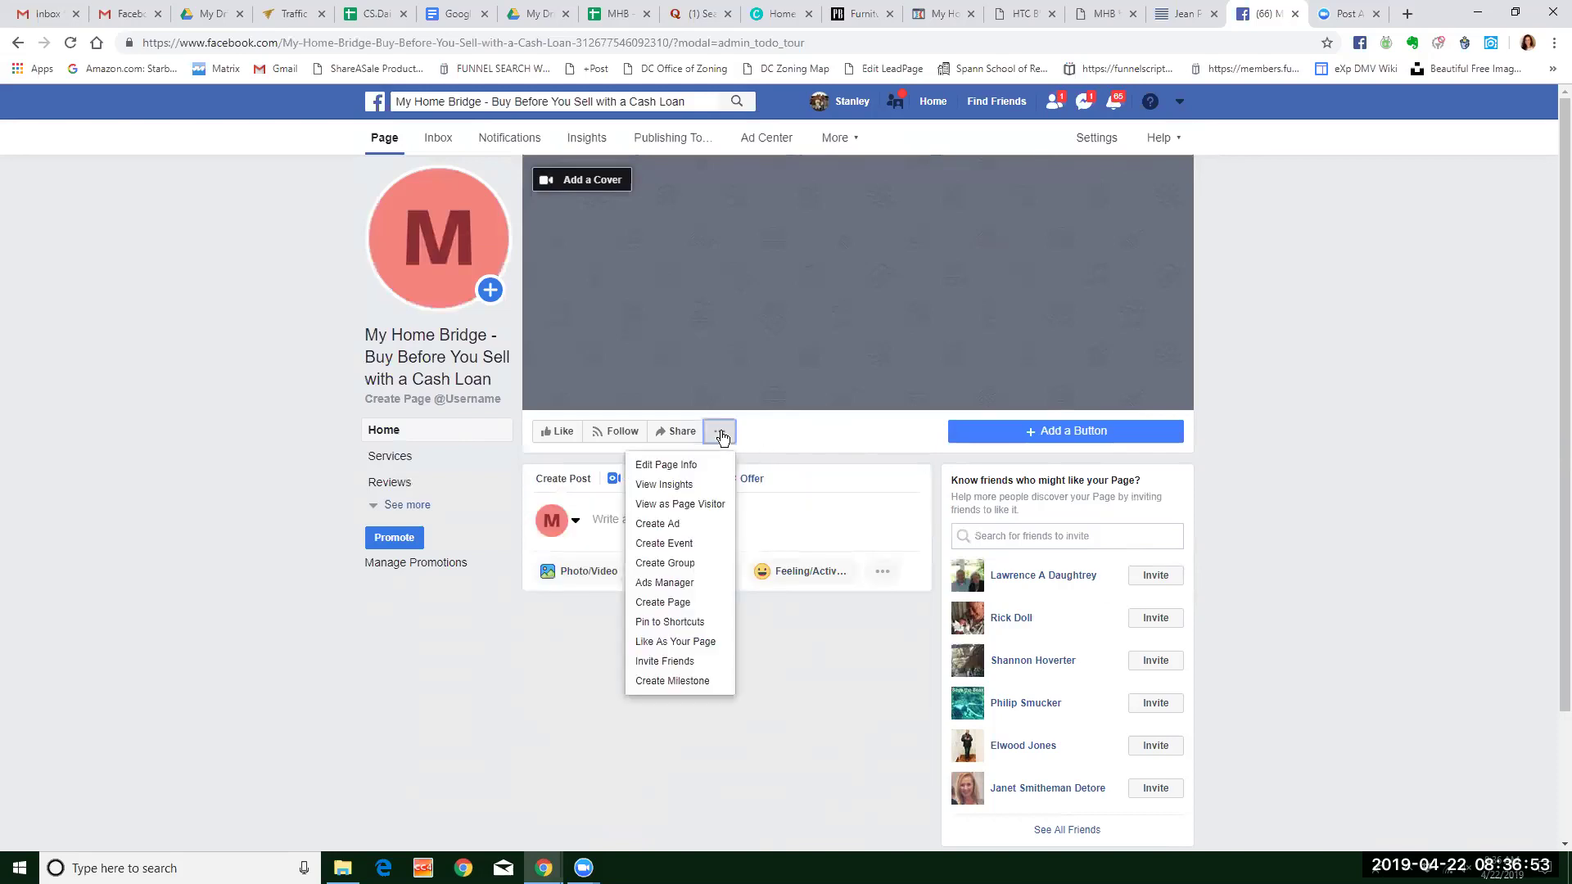
{"action": "left_click", "coordinate": [684, 459]}
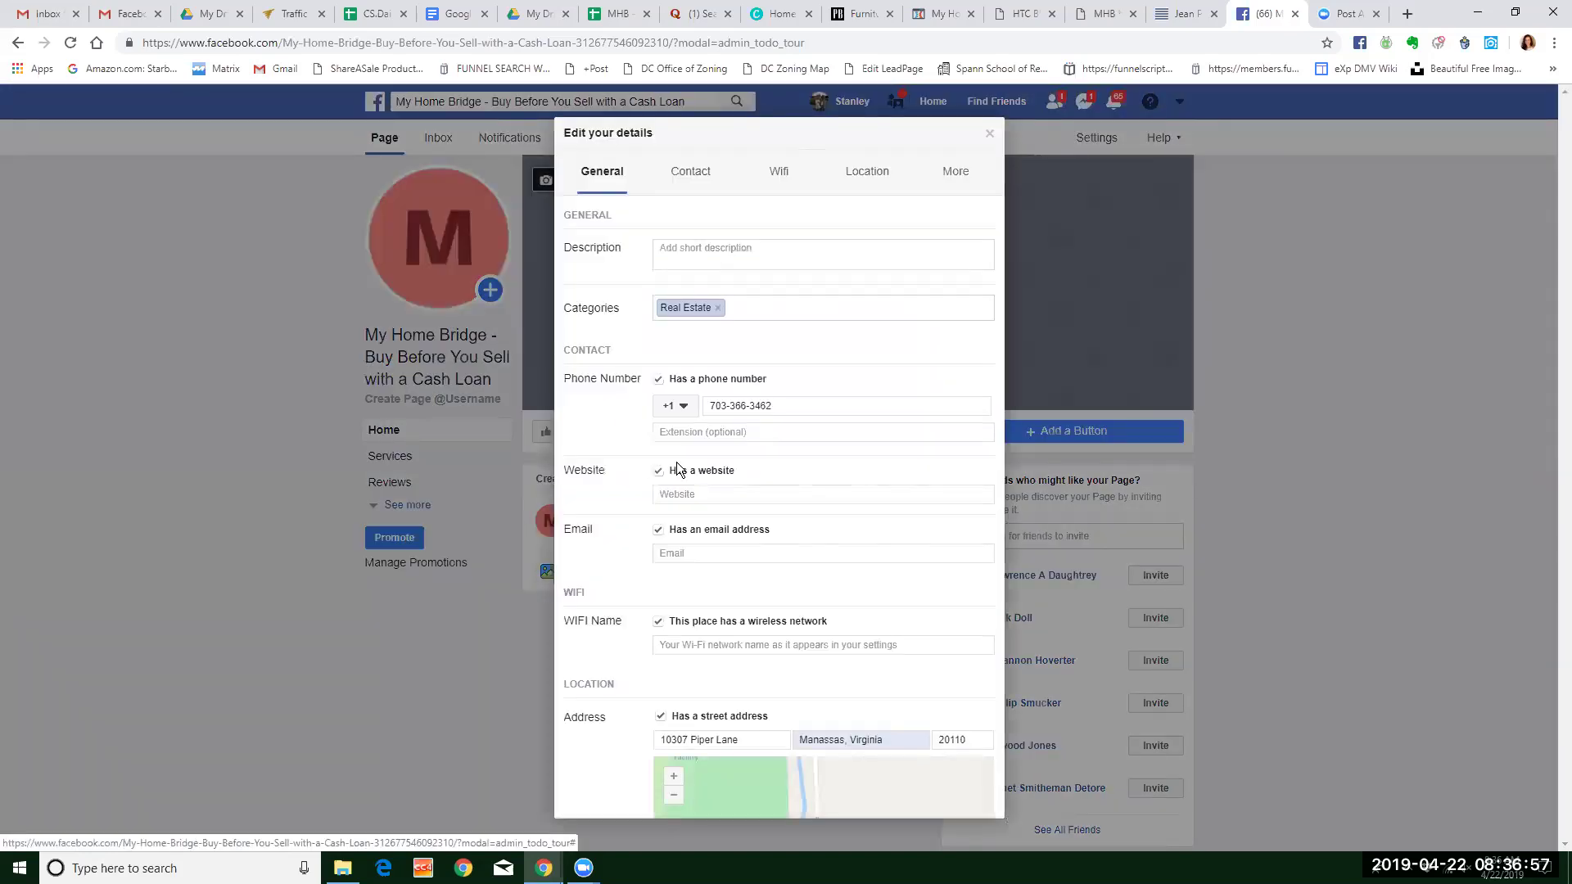
{"action": "left_click", "coordinate": [730, 248]}
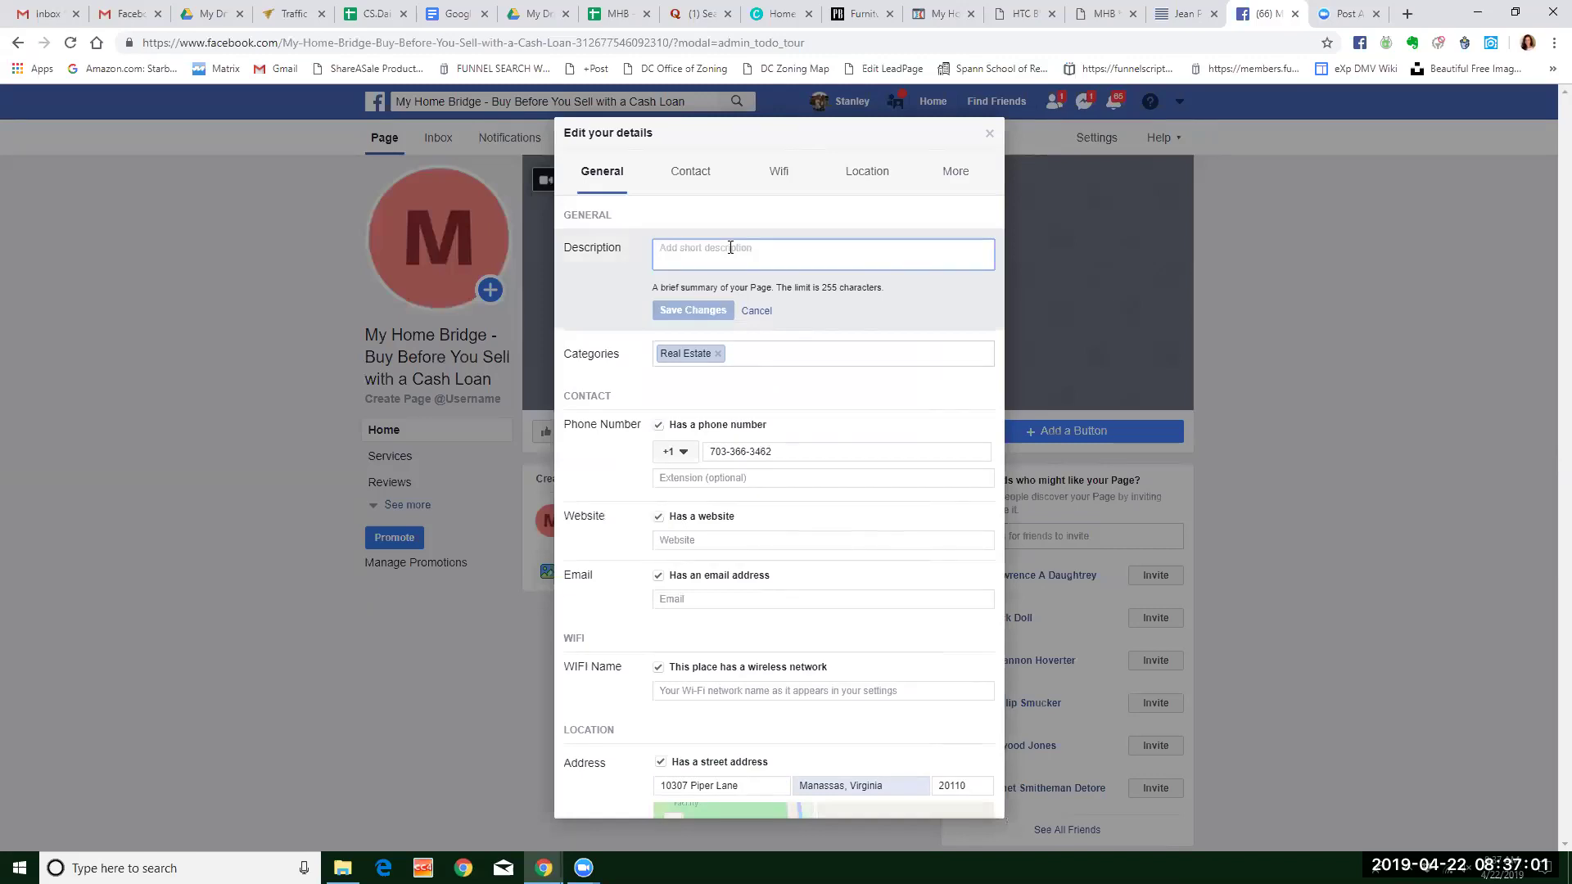
{"action": "left_click", "coordinate": [768, 355]}
{"action": "type", "text": "loan"}
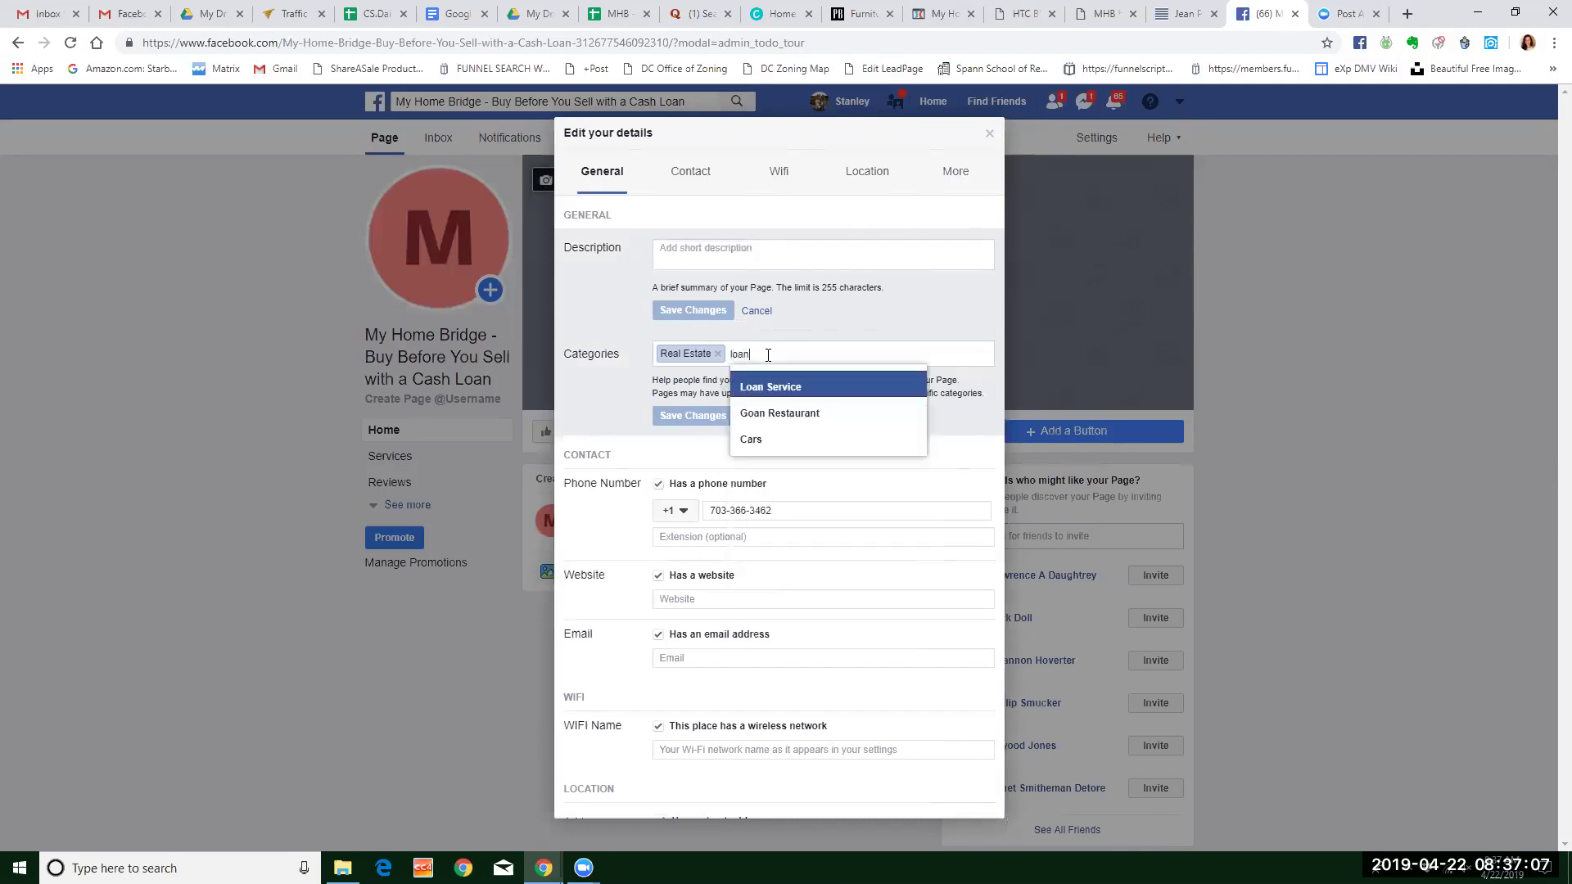
{"action": "left_click", "coordinate": [773, 386]}
{"action": "left_click", "coordinate": [709, 416]}
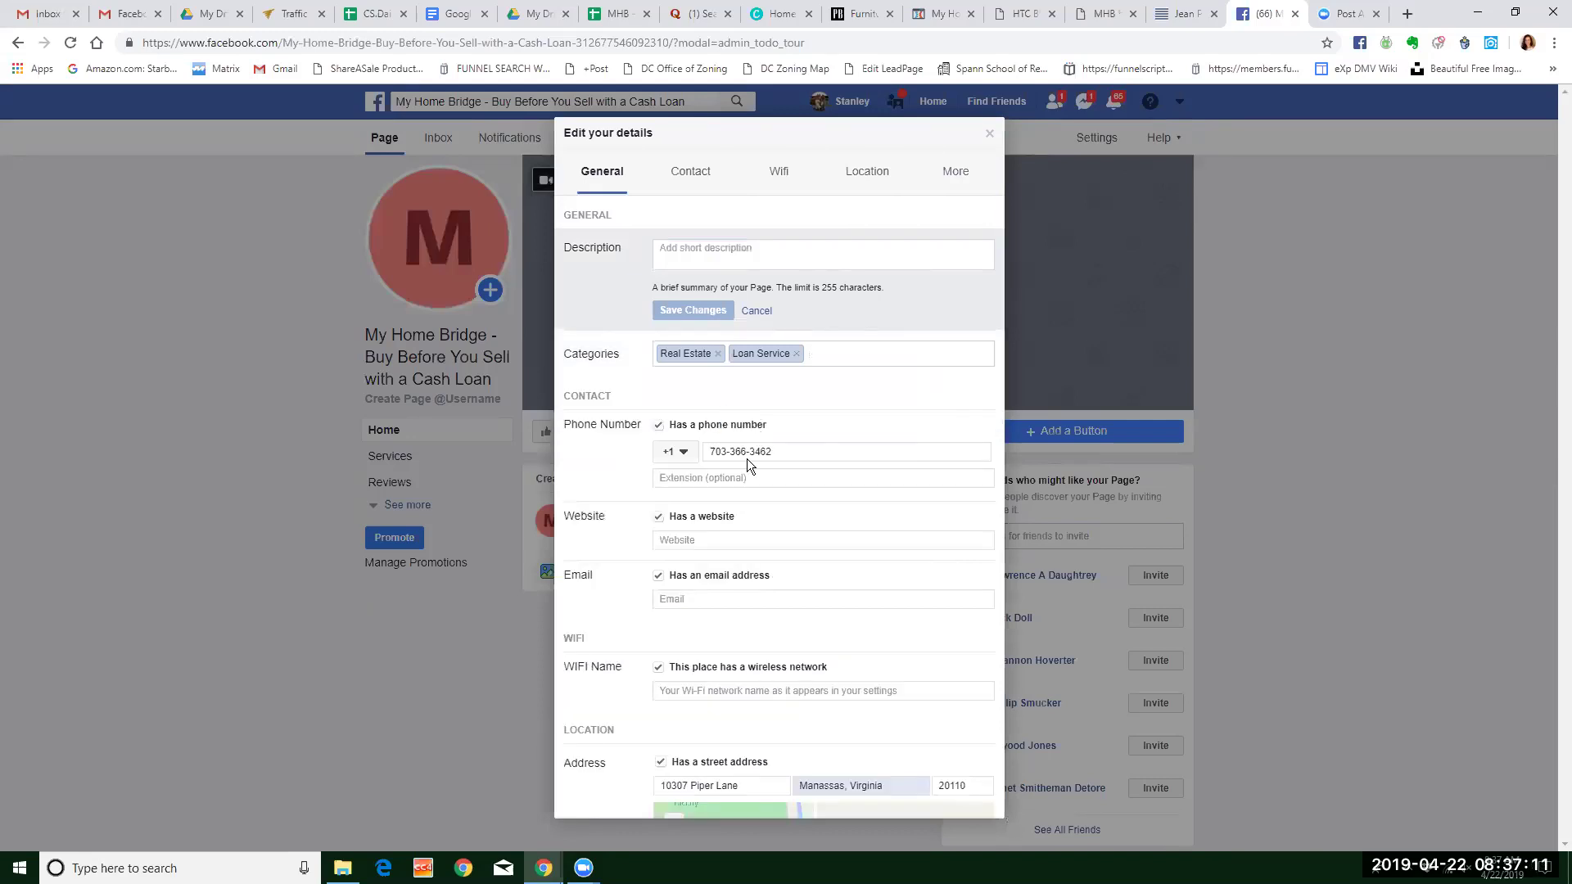
{"action": "left_click", "coordinate": [729, 539]}
{"action": "type", "text": "http"}
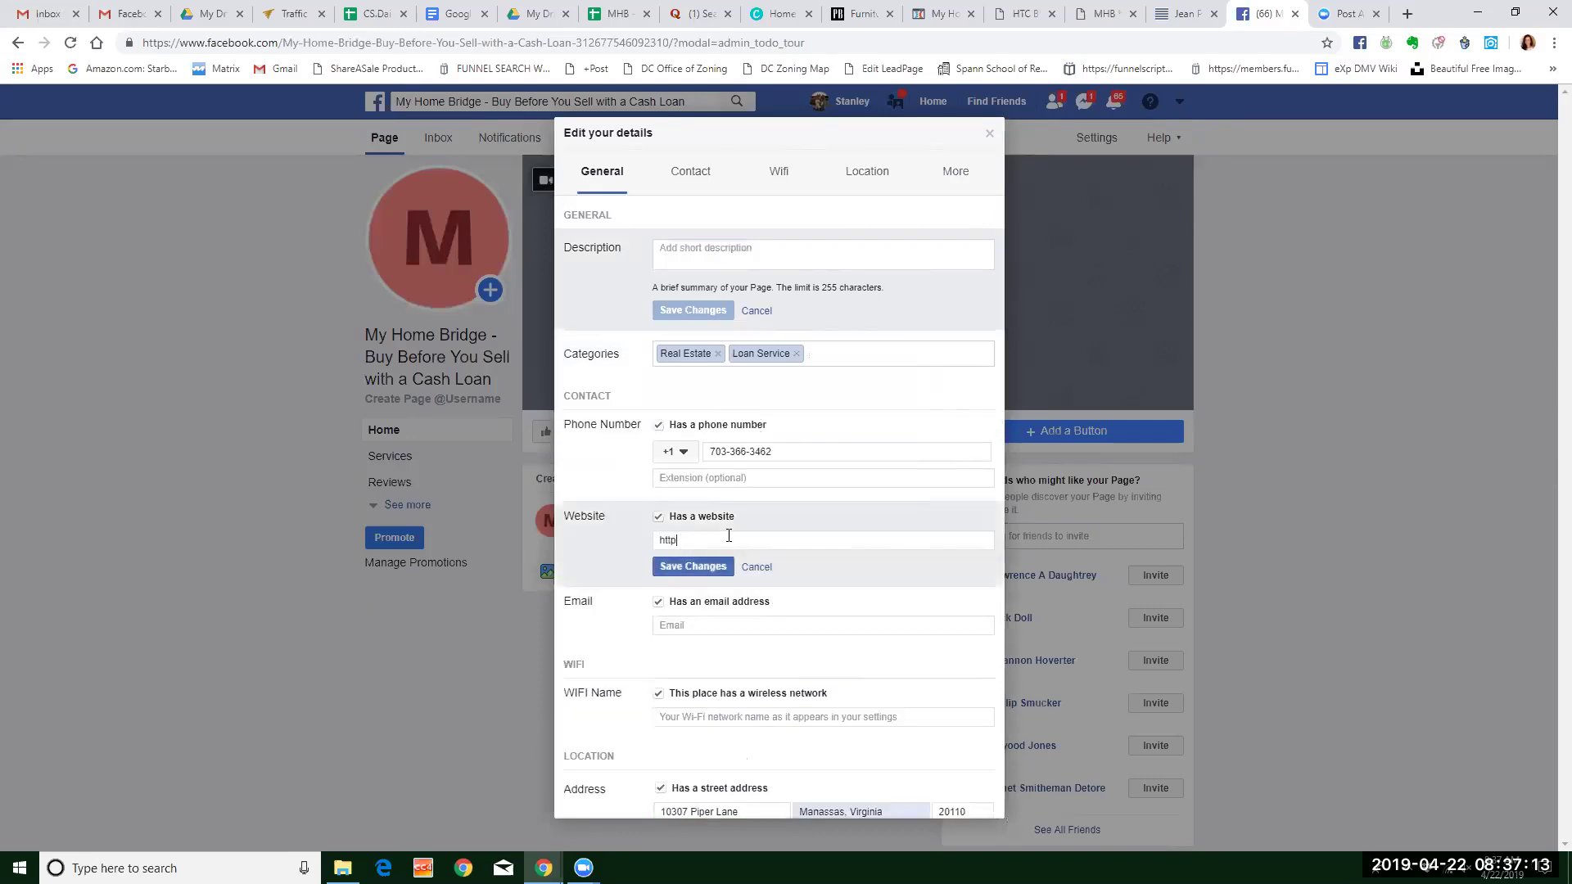
{"action": "type", "text": "://www.myhomebridge.com"}
{"action": "left_click", "coordinate": [709, 567]}
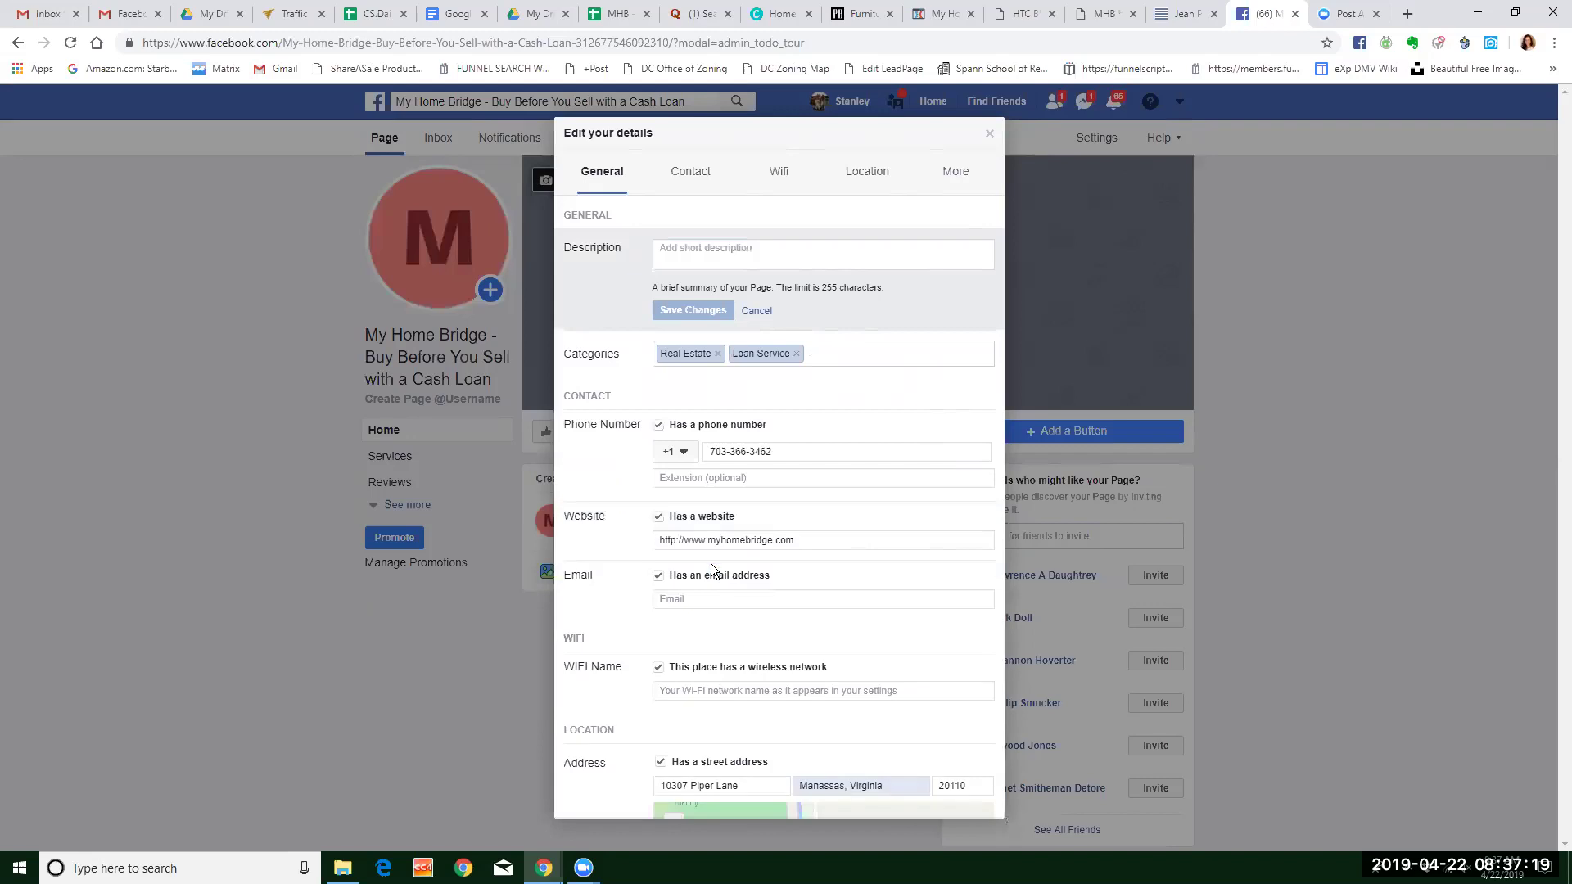
{"action": "left_click", "coordinate": [722, 602]}
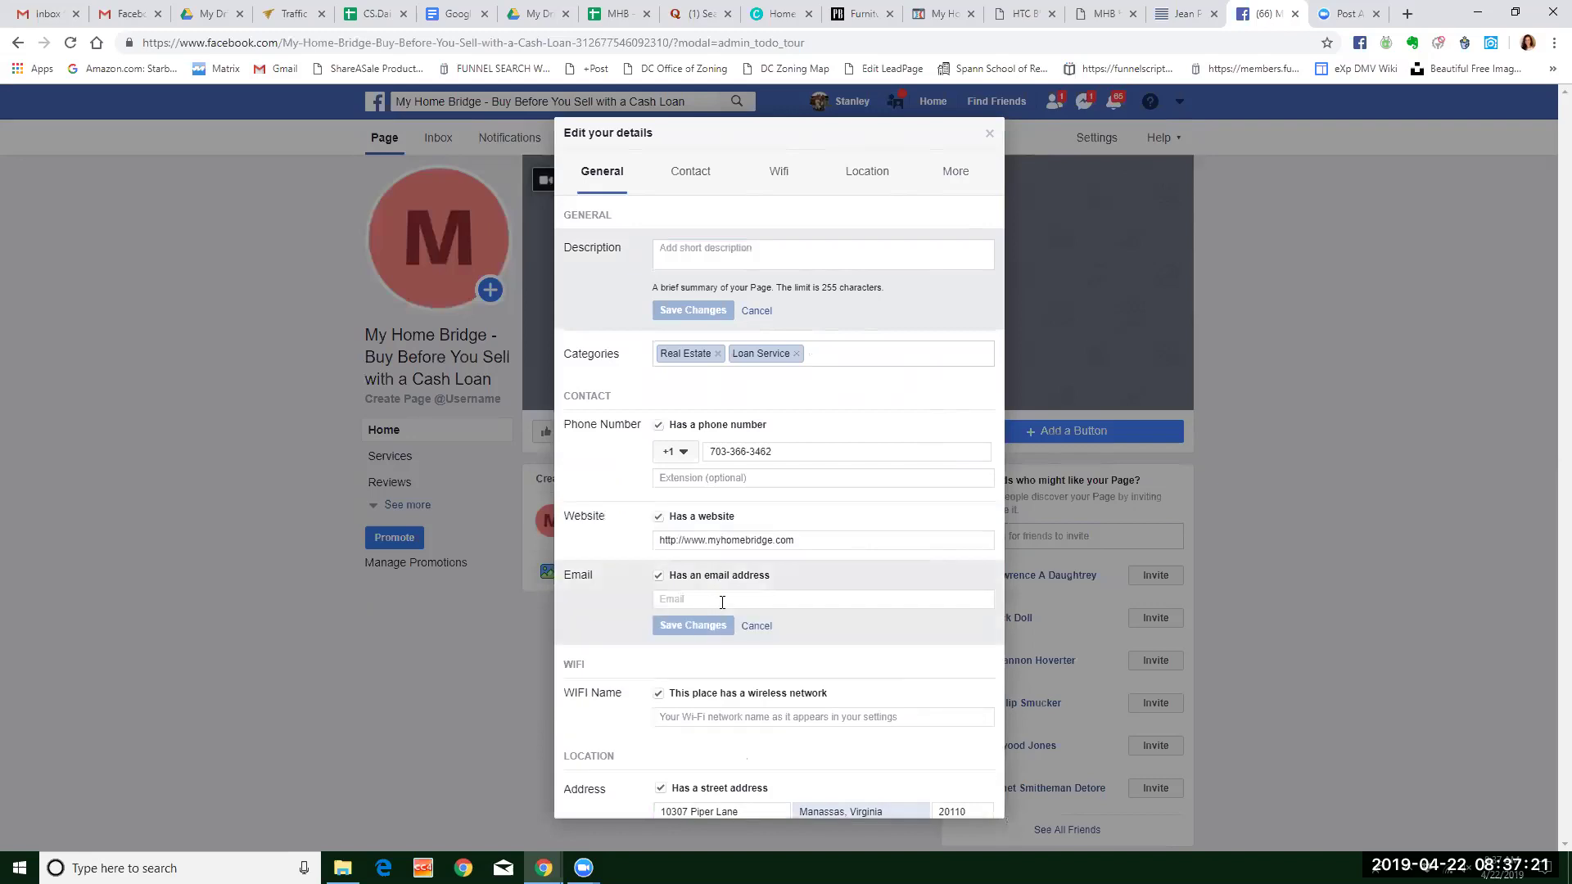
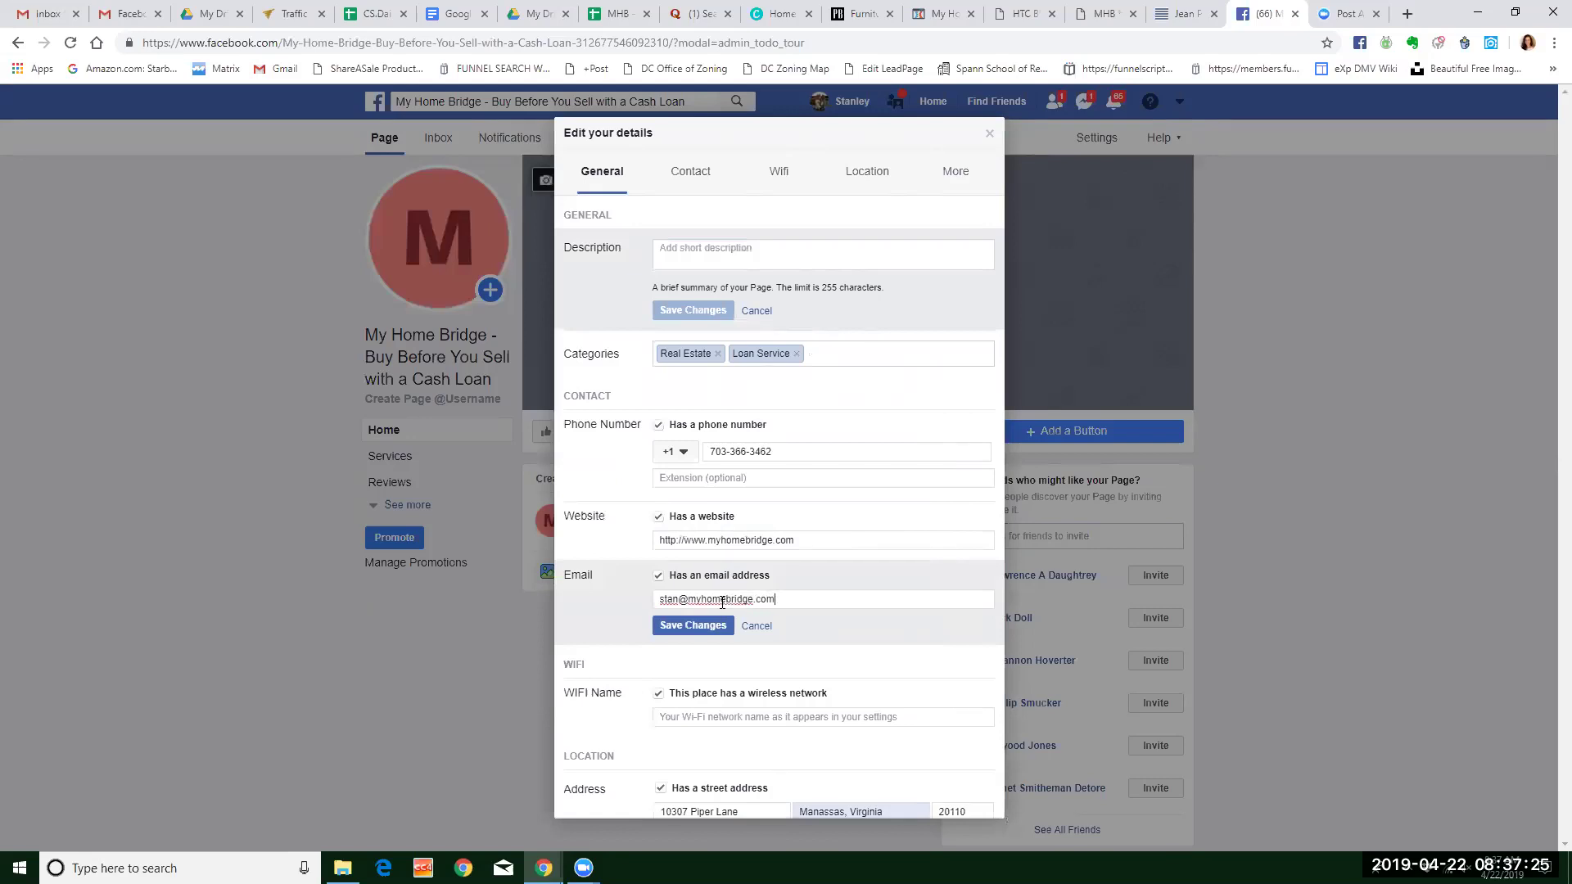
{"action": "left_click", "coordinate": [697, 628]}
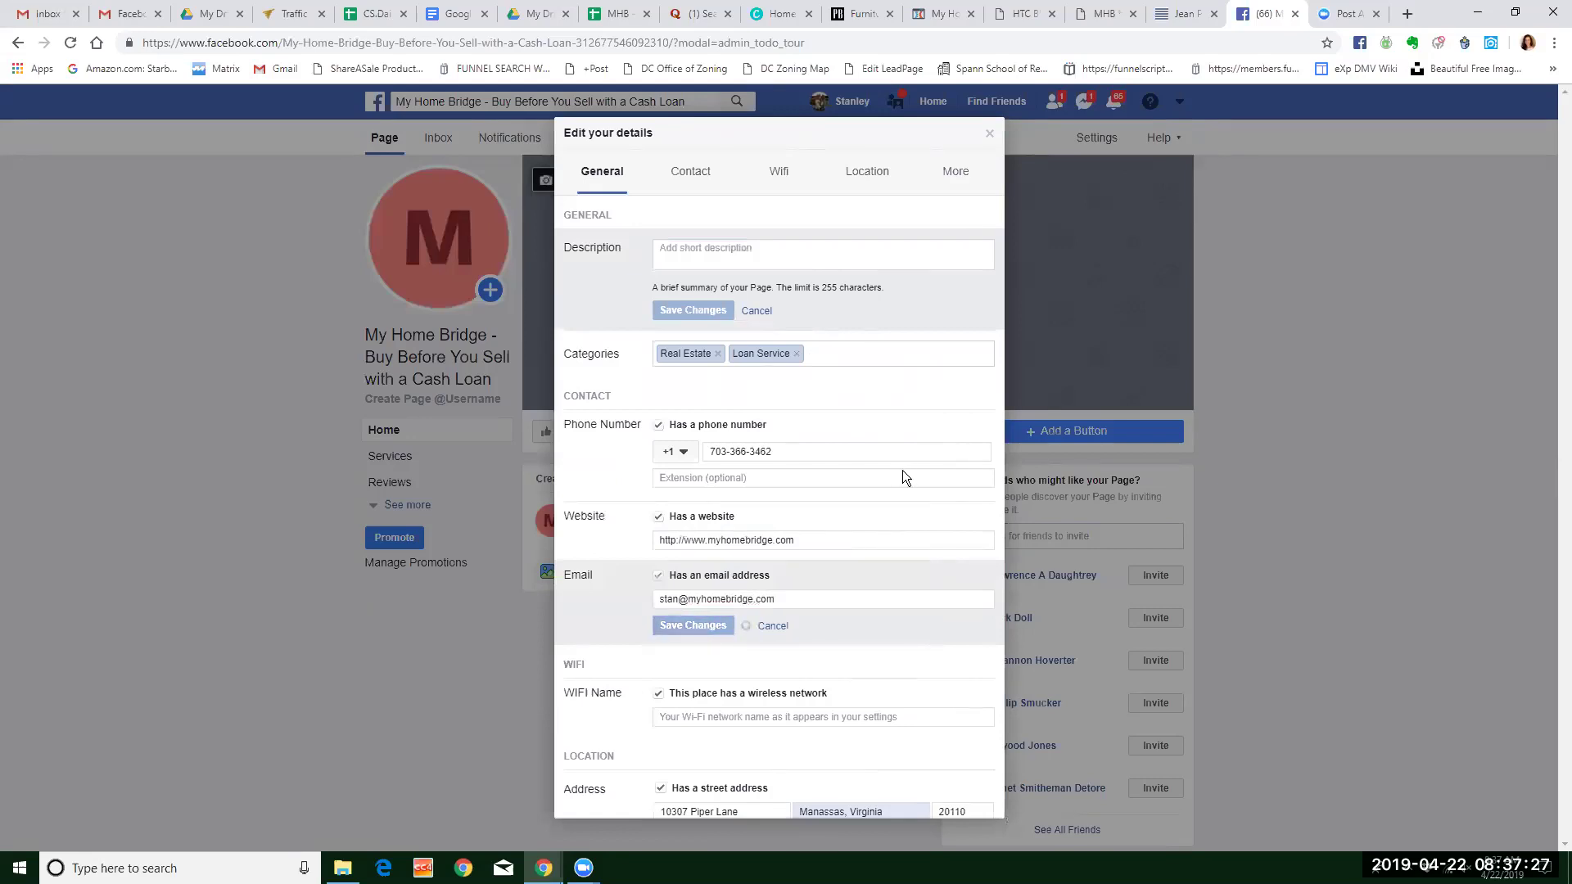
Mark the place as having no WiFi and save that setting.
{"action": "scroll", "coordinate": [868, 517], "scroll_direction": "down", "scroll_amount": 3}
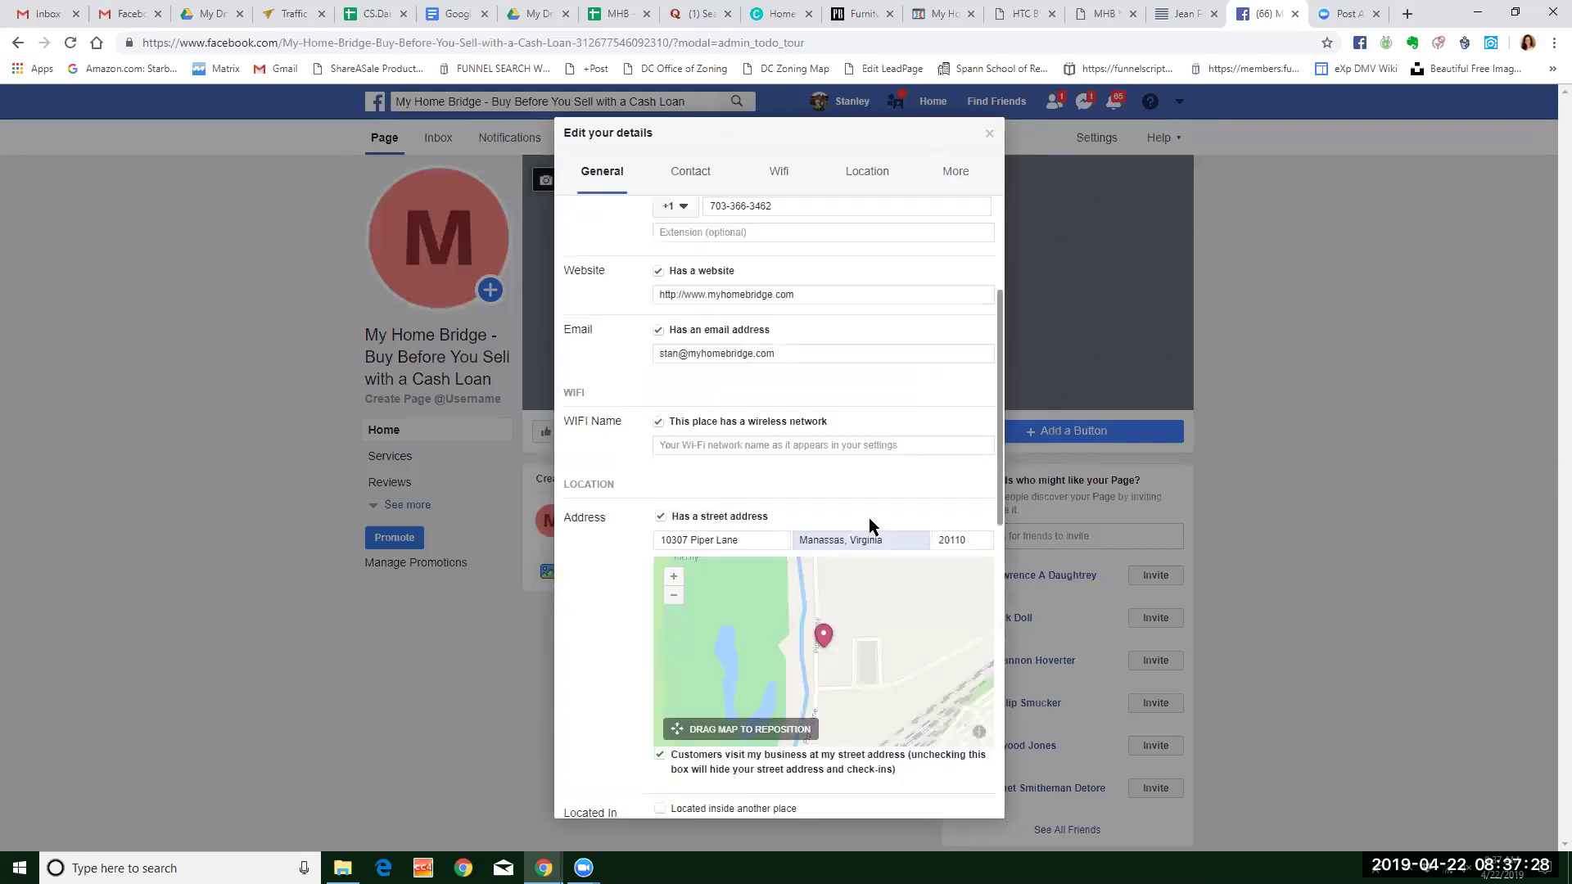
{"action": "left_click", "coordinate": [658, 421]}
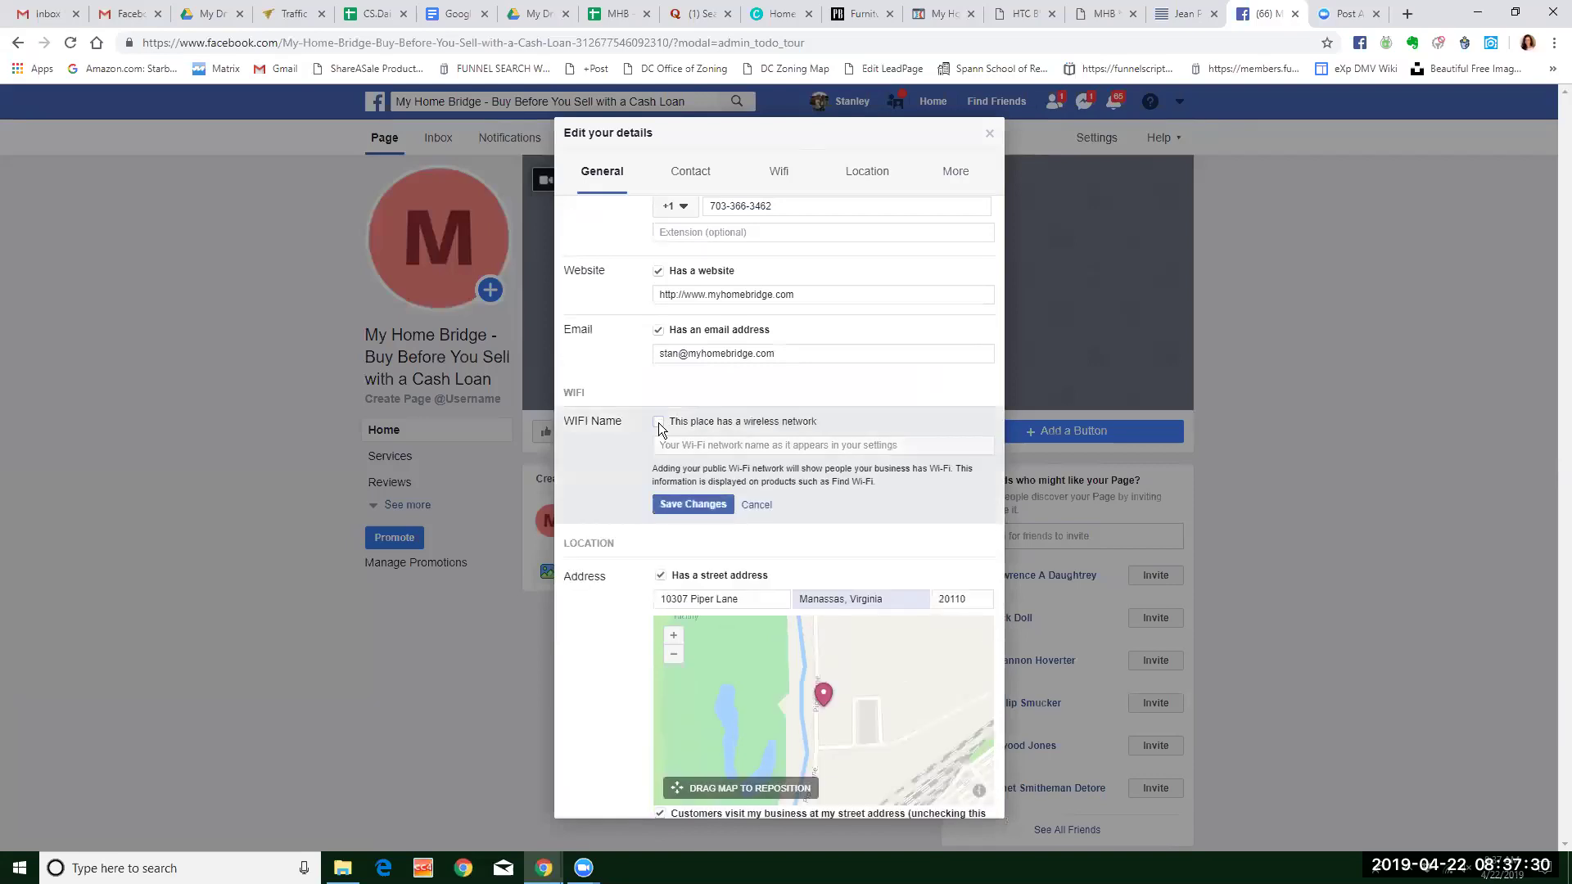
{"action": "left_click", "coordinate": [685, 505]}
{"action": "scroll", "coordinate": [804, 476], "scroll_direction": "down", "scroll_amount": 3}
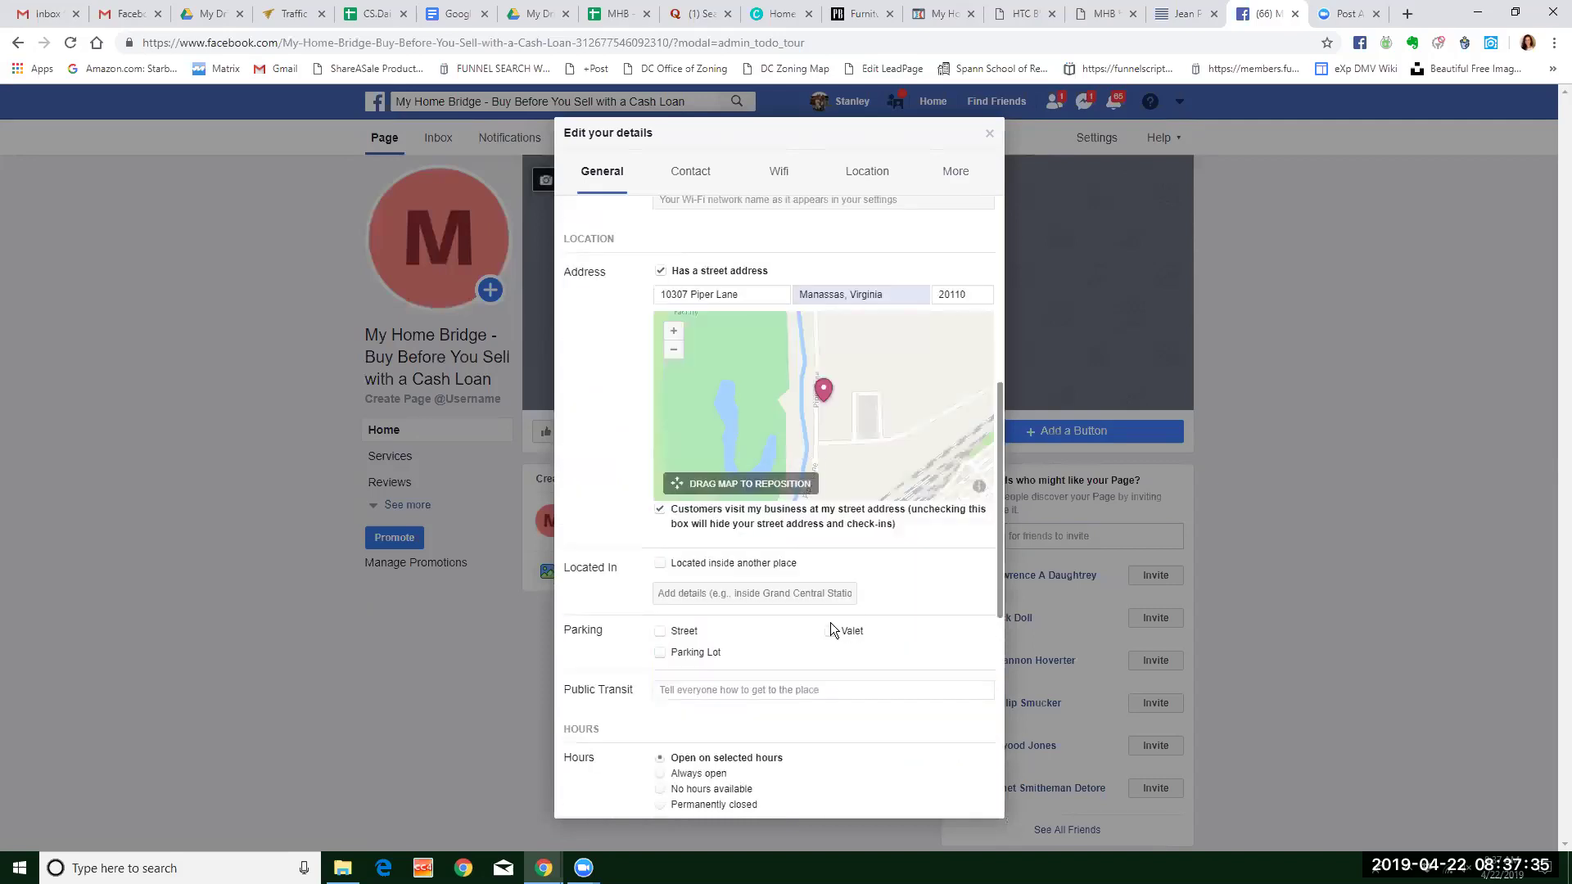
{"action": "scroll", "coordinate": [742, 618], "scroll_direction": "down", "scroll_amount": 2}
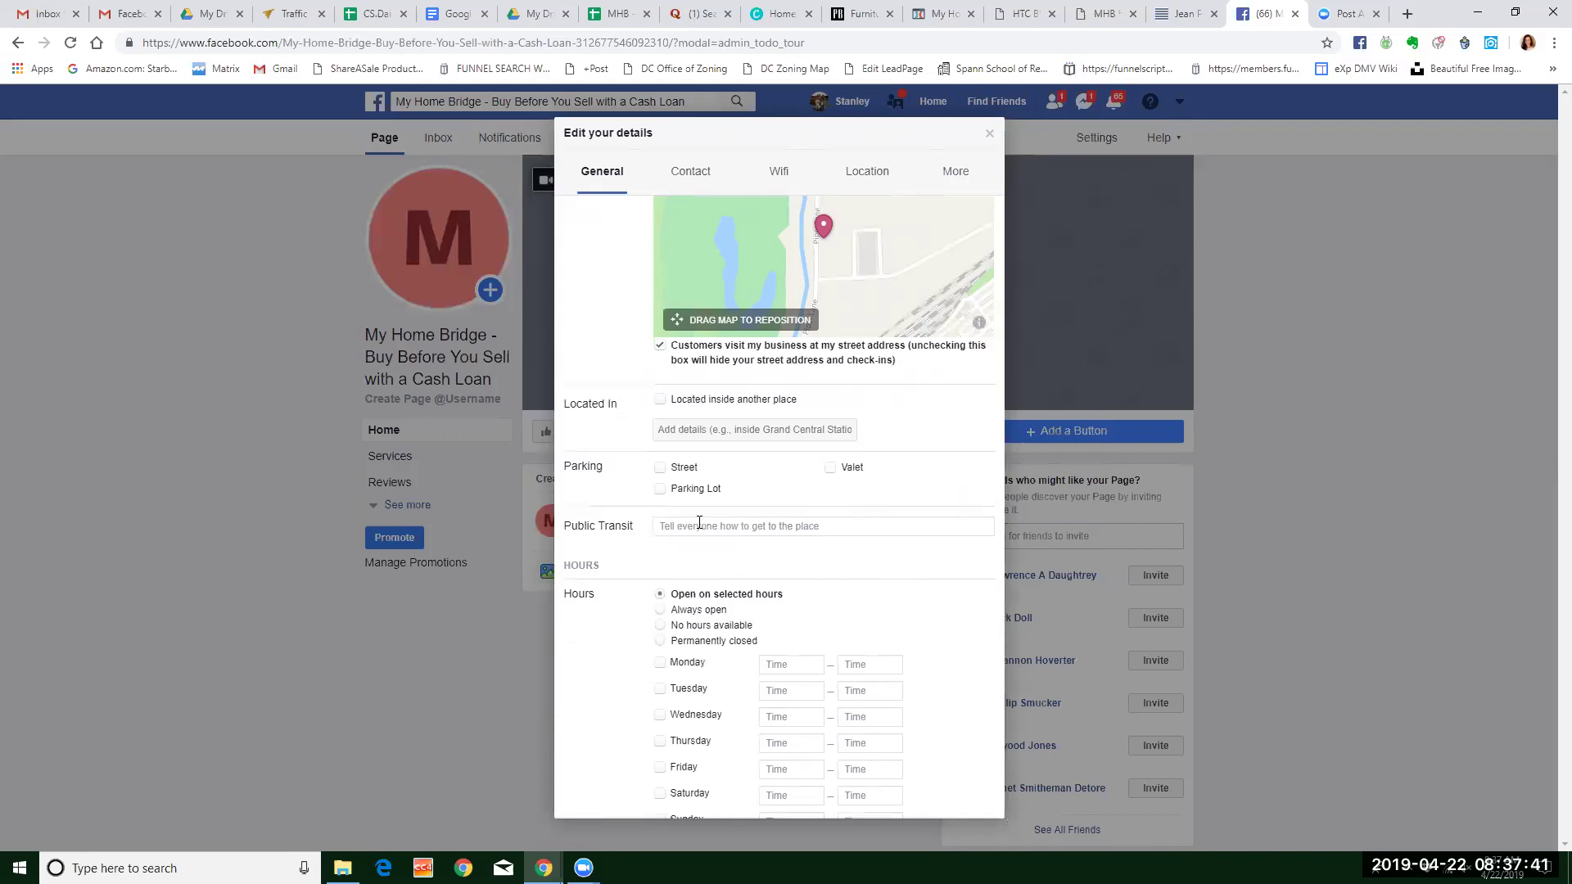
Leave public transit blank and save the business hours as Always open.
{"action": "left_click", "coordinate": [699, 526]}
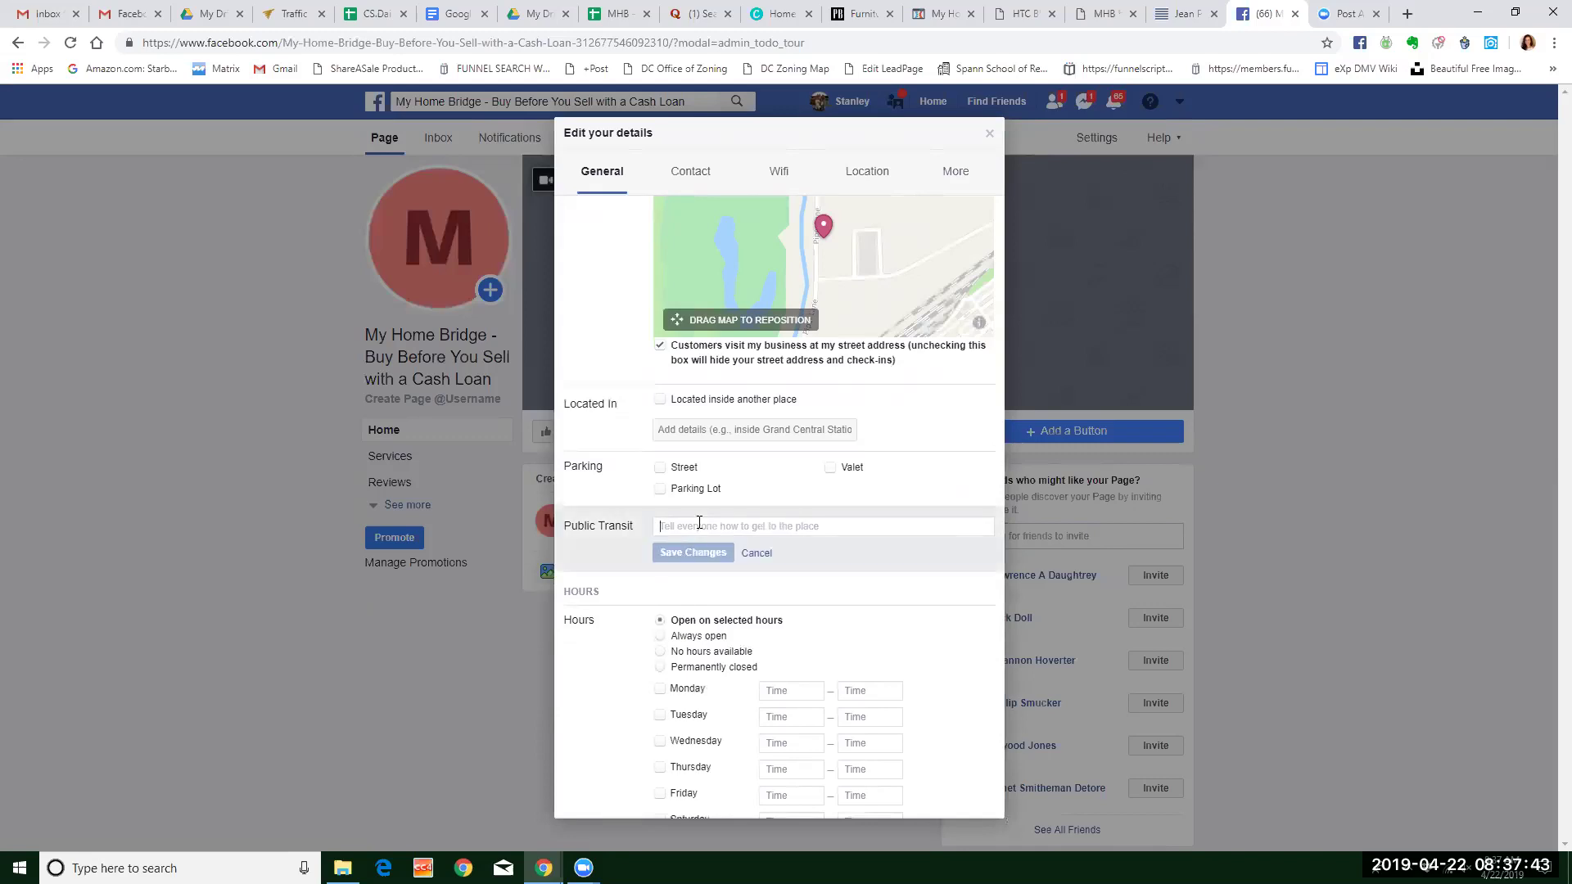
{"action": "left_click", "coordinate": [754, 553]}
{"action": "scroll", "coordinate": [812, 496], "scroll_direction": "down", "scroll_amount": 2}
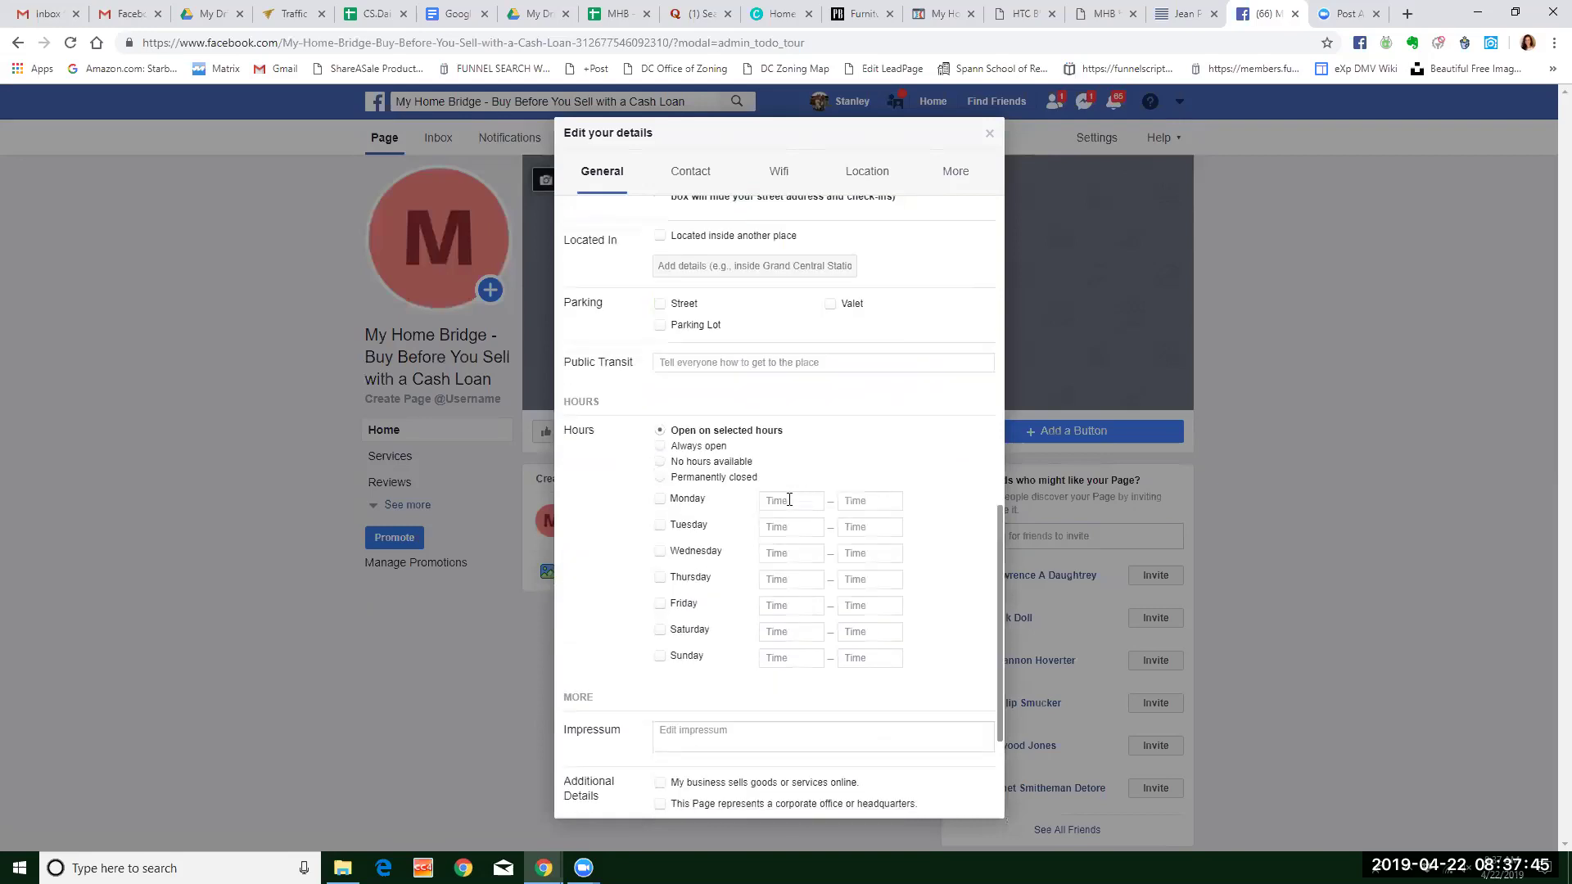
{"action": "left_click", "coordinate": [661, 446]}
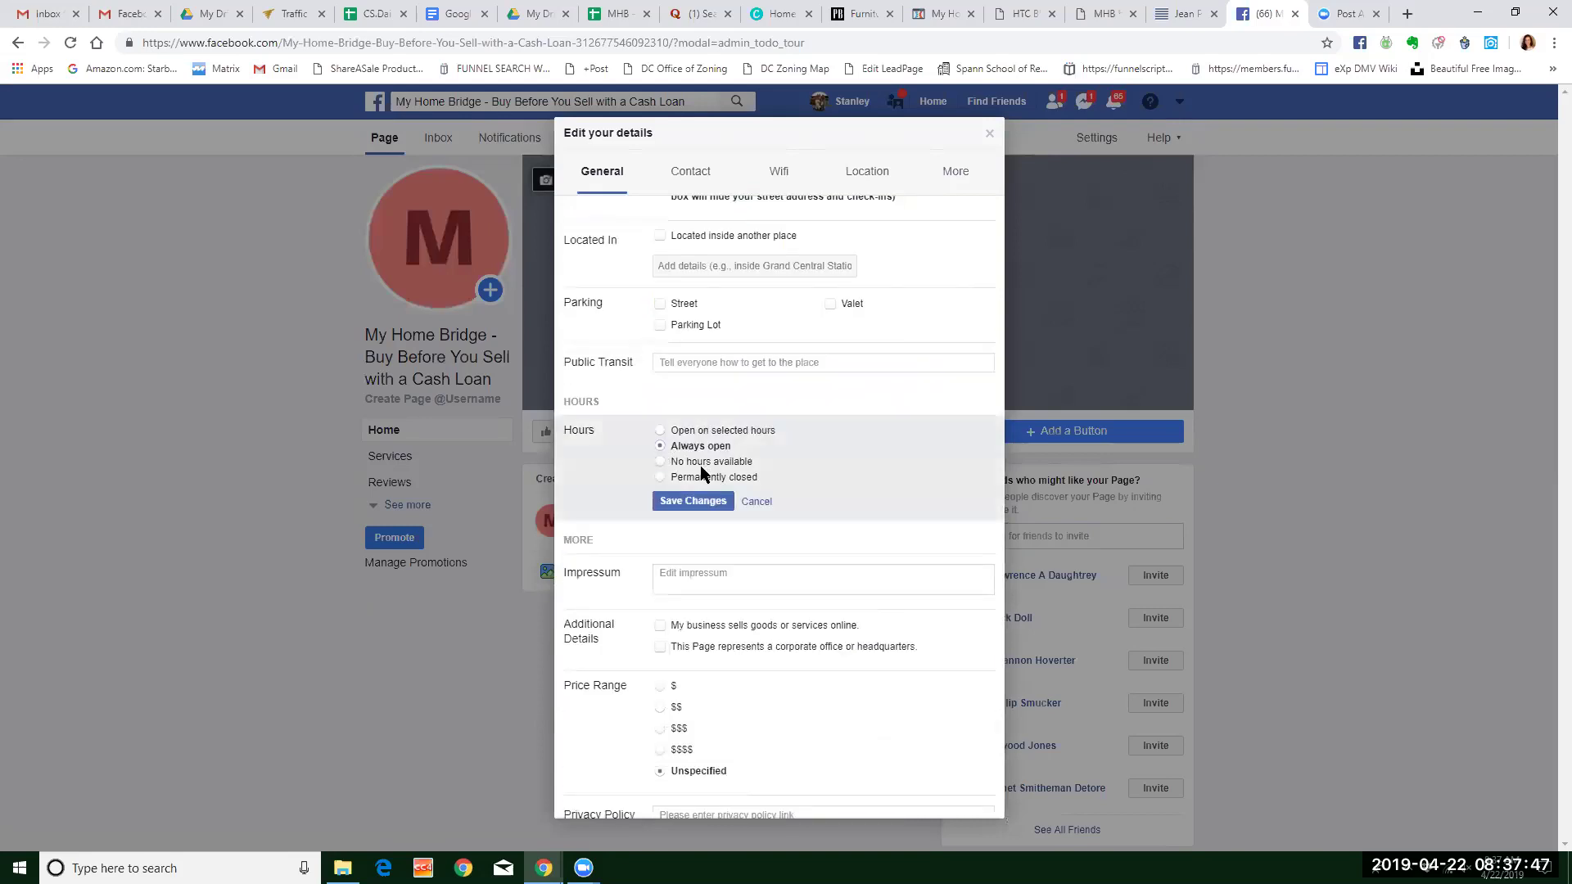
{"action": "left_click", "coordinate": [669, 499]}
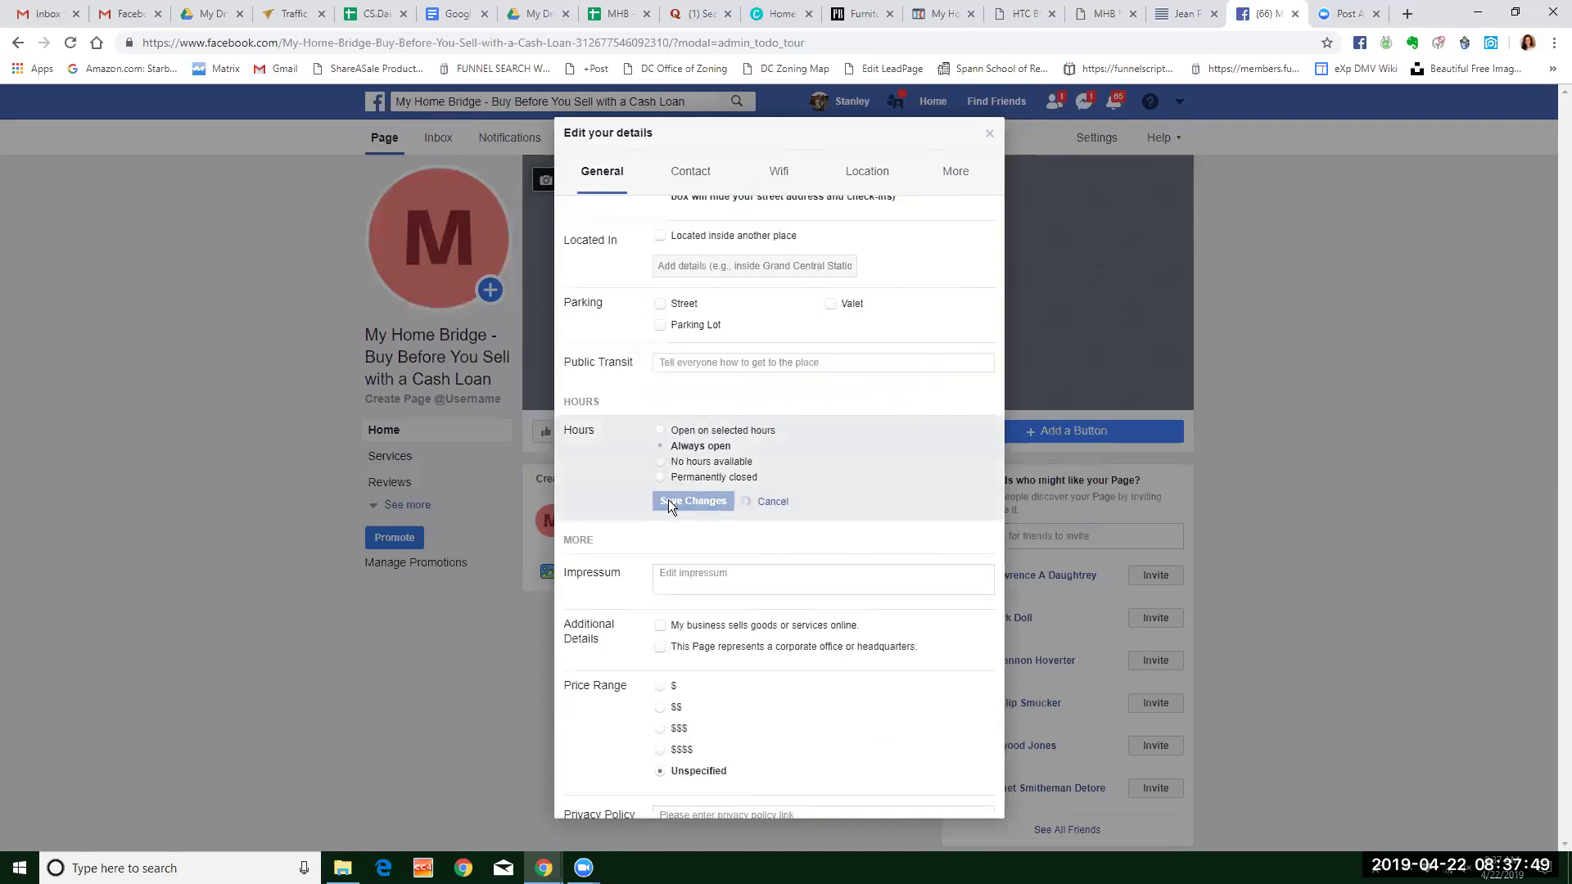
{"action": "scroll", "coordinate": [850, 541], "scroll_direction": "down", "scroll_amount": 1}
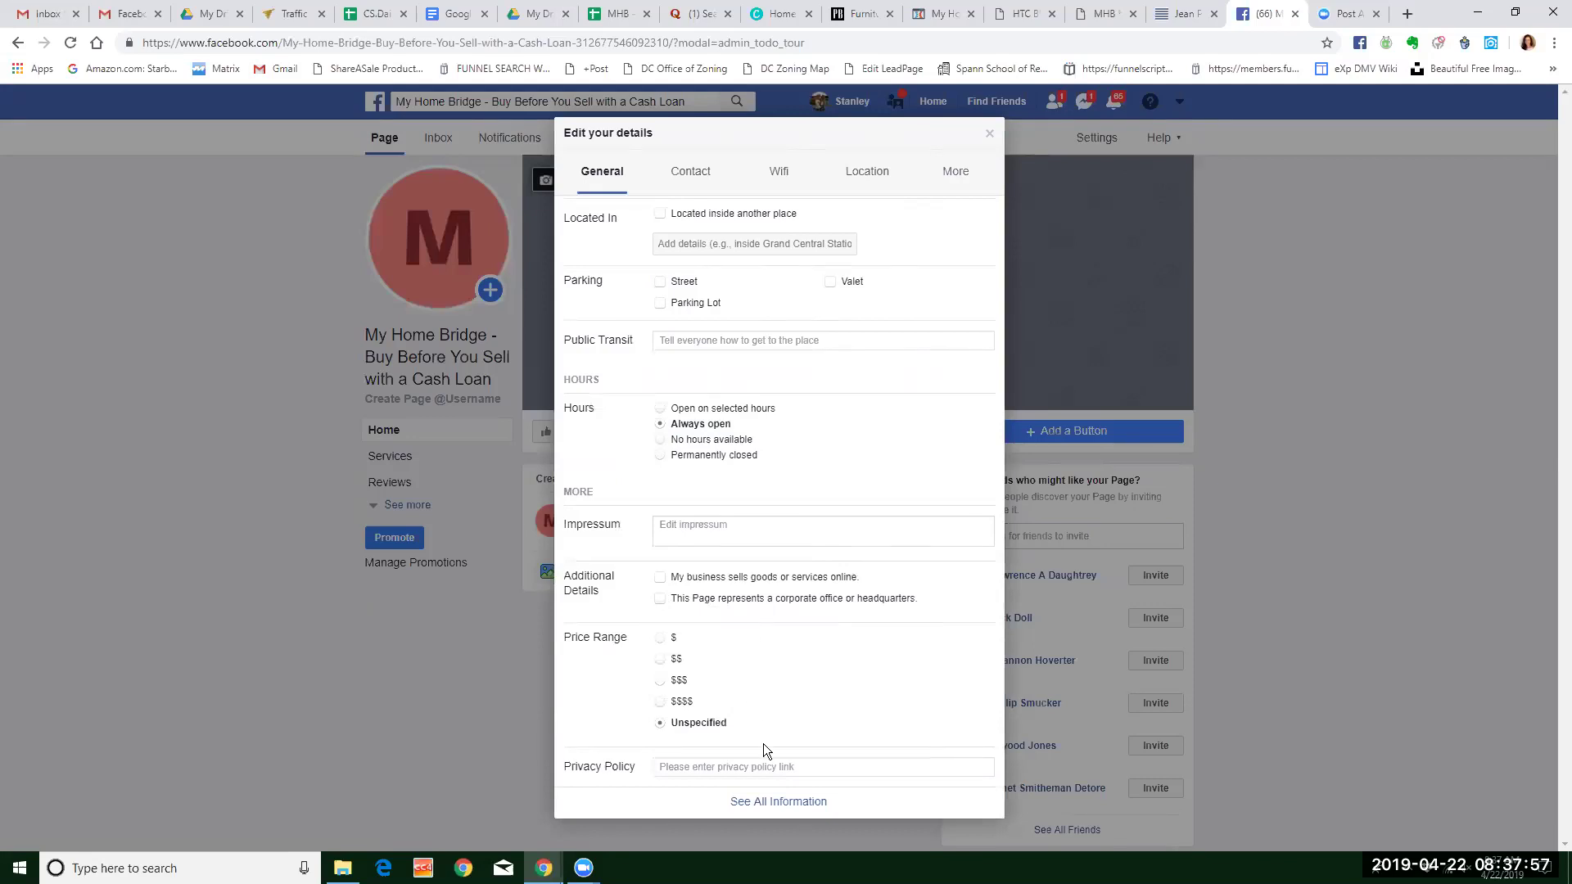
Open See All Information and browse the About page listing Always Open hours.
{"action": "left_click", "coordinate": [792, 804]}
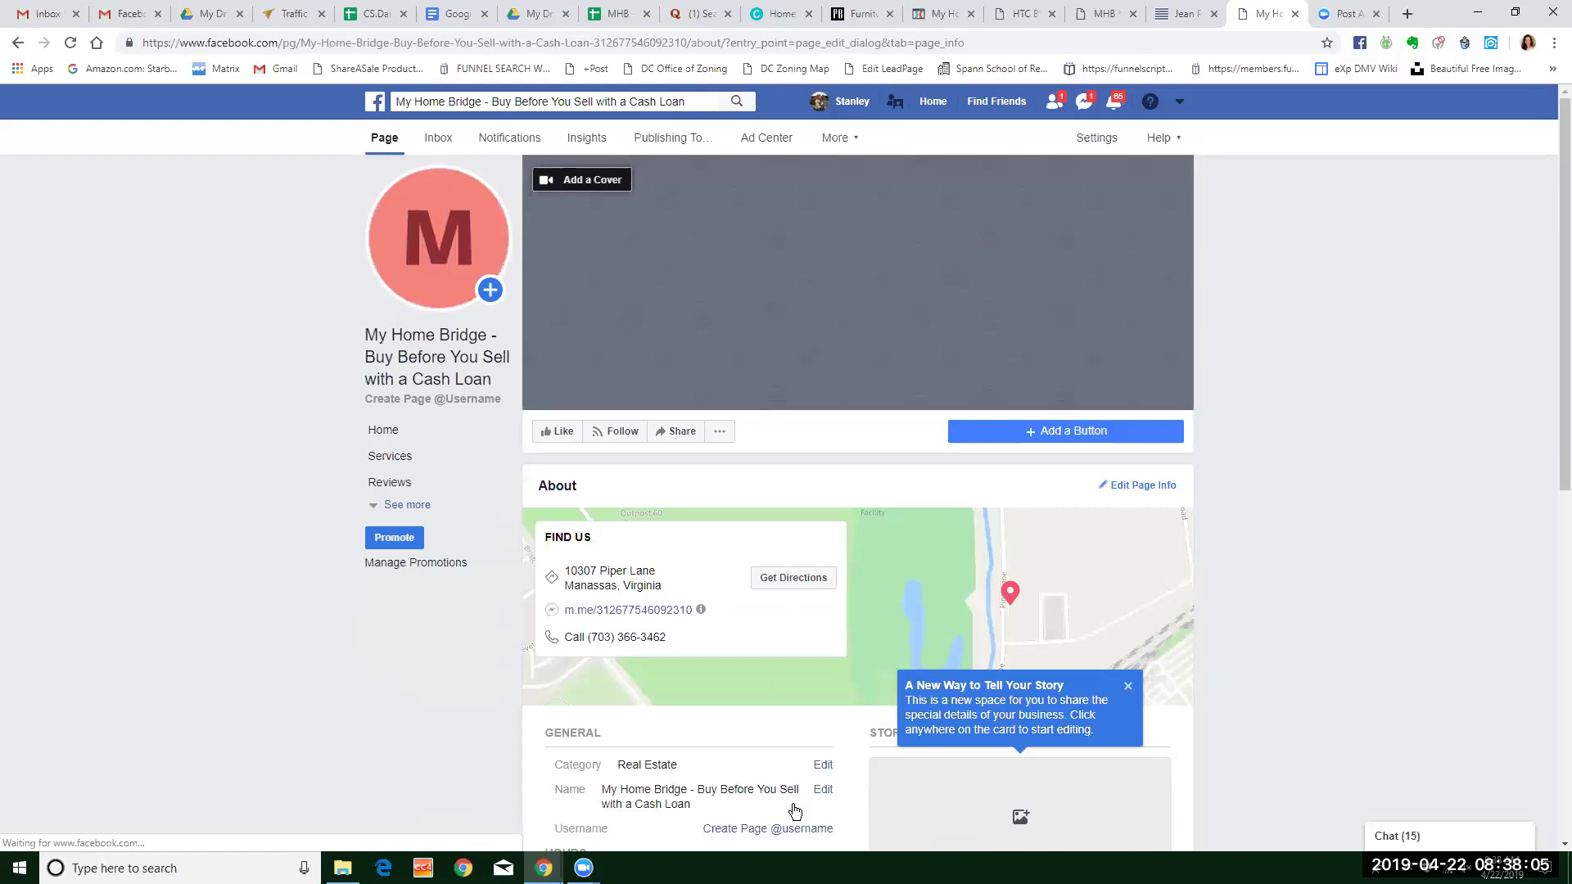
{"action": "scroll", "coordinate": [853, 519], "scroll_direction": "down", "scroll_amount": 4}
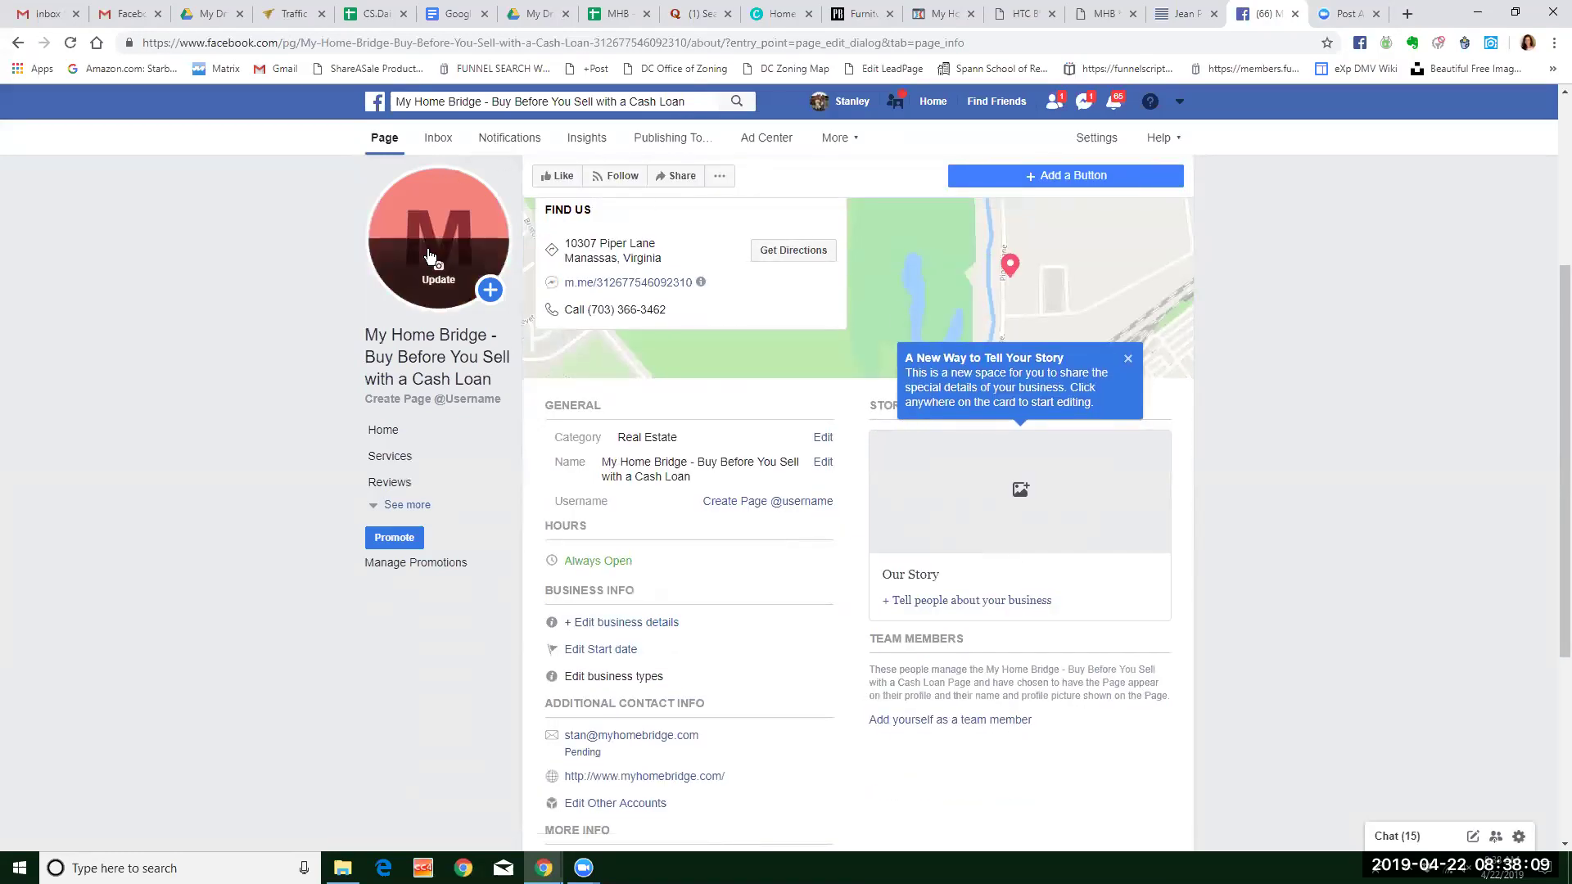
{"action": "scroll", "coordinate": [620, 207], "scroll_direction": "up", "scroll_amount": 3}
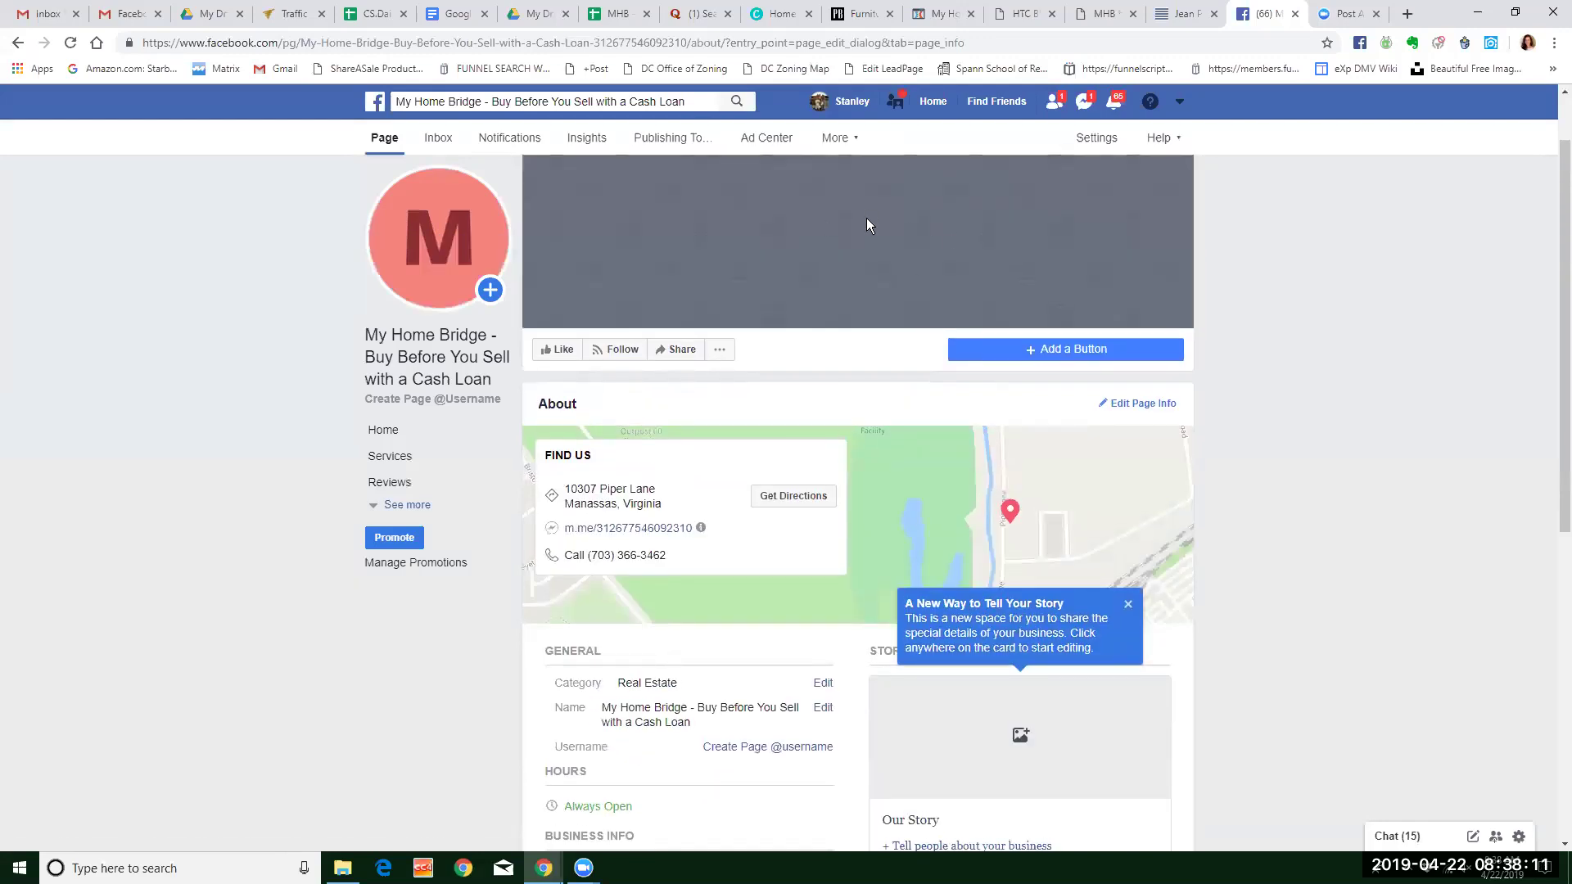
{"action": "scroll", "coordinate": [977, 232], "scroll_direction": "down", "scroll_amount": 1}
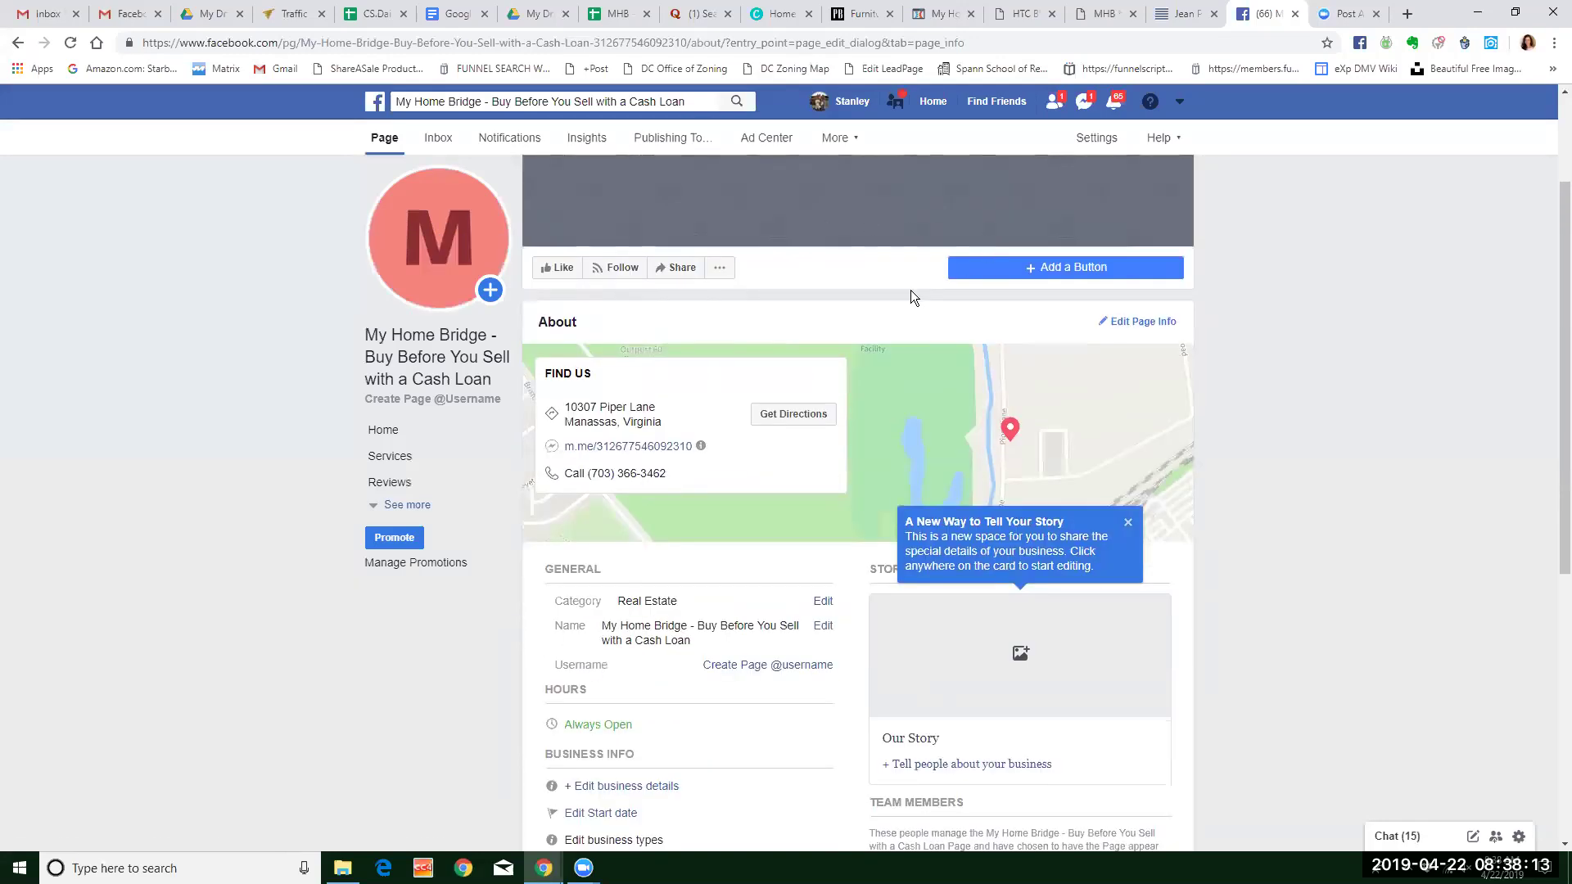
{"action": "scroll", "coordinate": [922, 285], "scroll_direction": "down", "scroll_amount": 2}
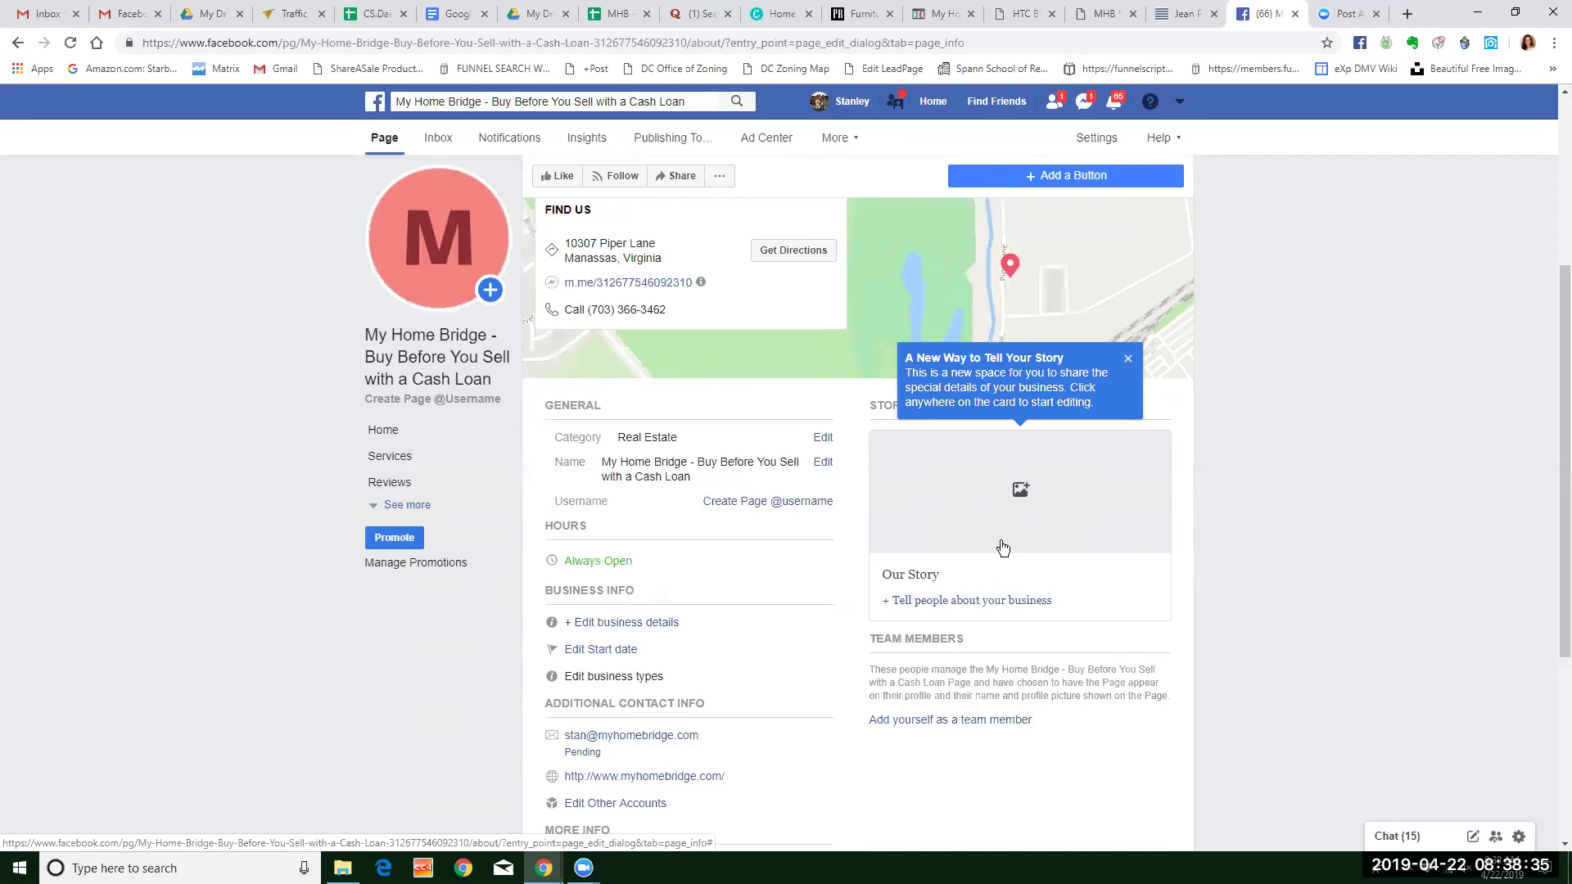
{"action": "left_click", "coordinate": [1029, 509]}
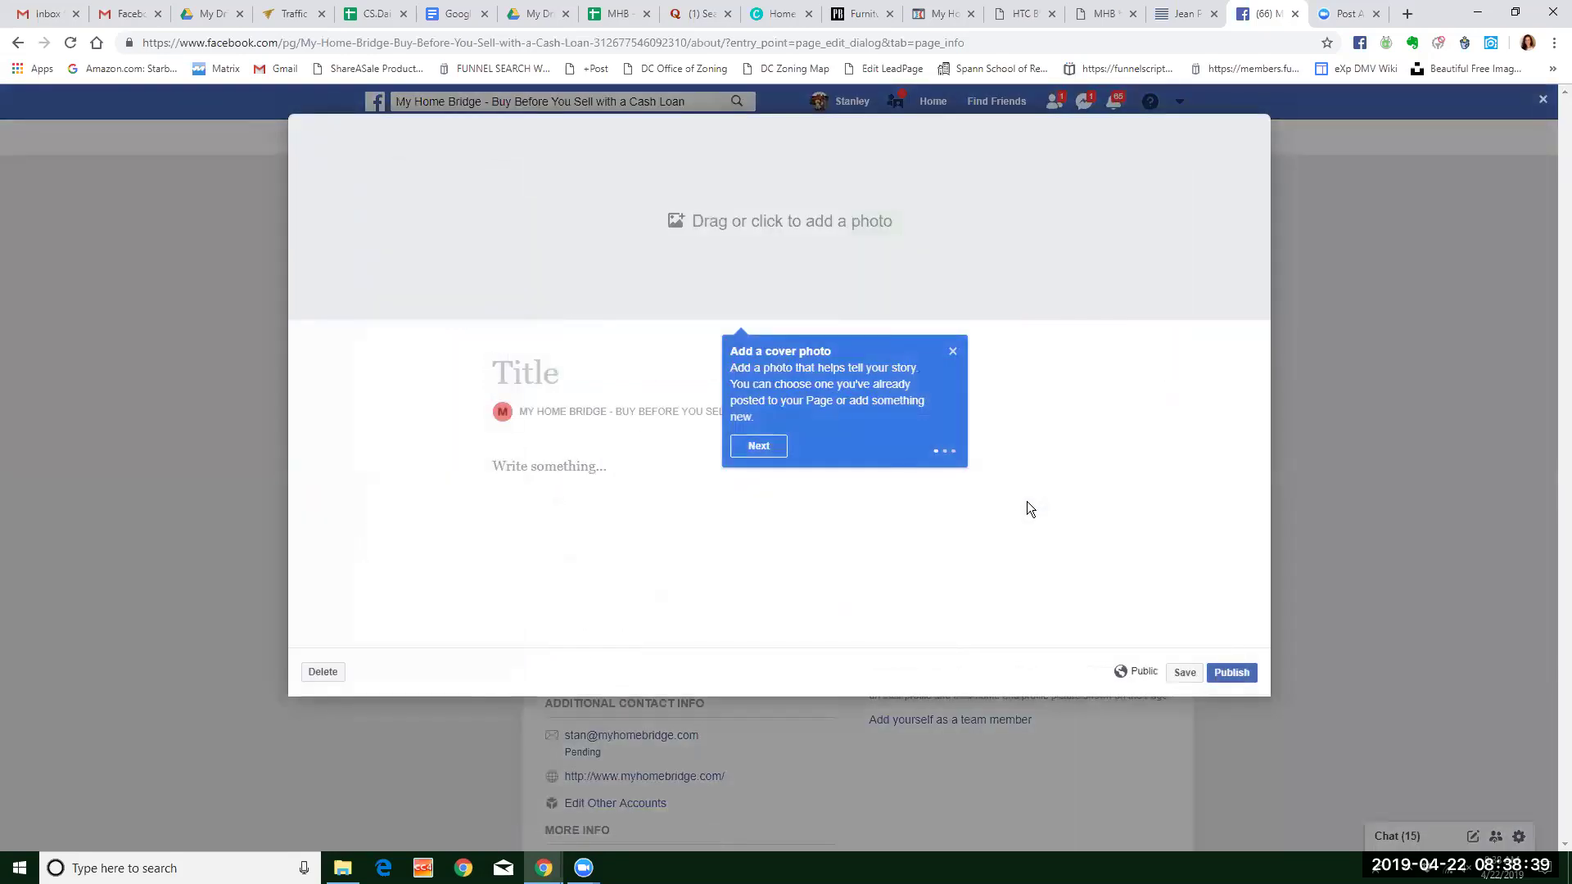
{"action": "left_click", "coordinate": [951, 353]}
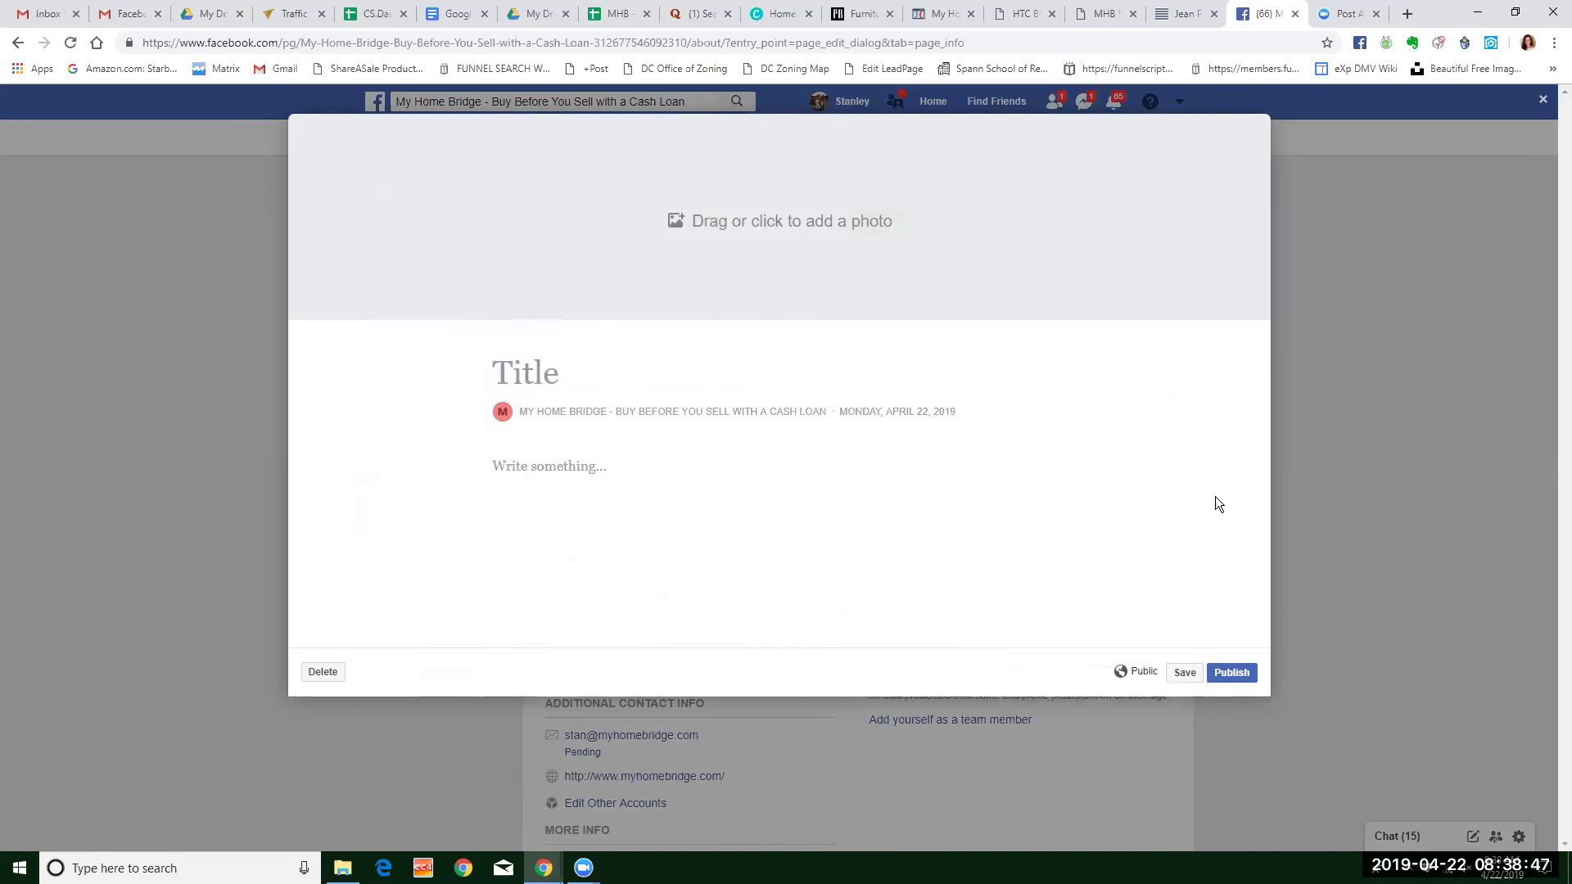
{"action": "left_click", "coordinate": [1315, 518]}
{"action": "scroll", "coordinate": [710, 424], "scroll_direction": "down", "scroll_amount": 3}
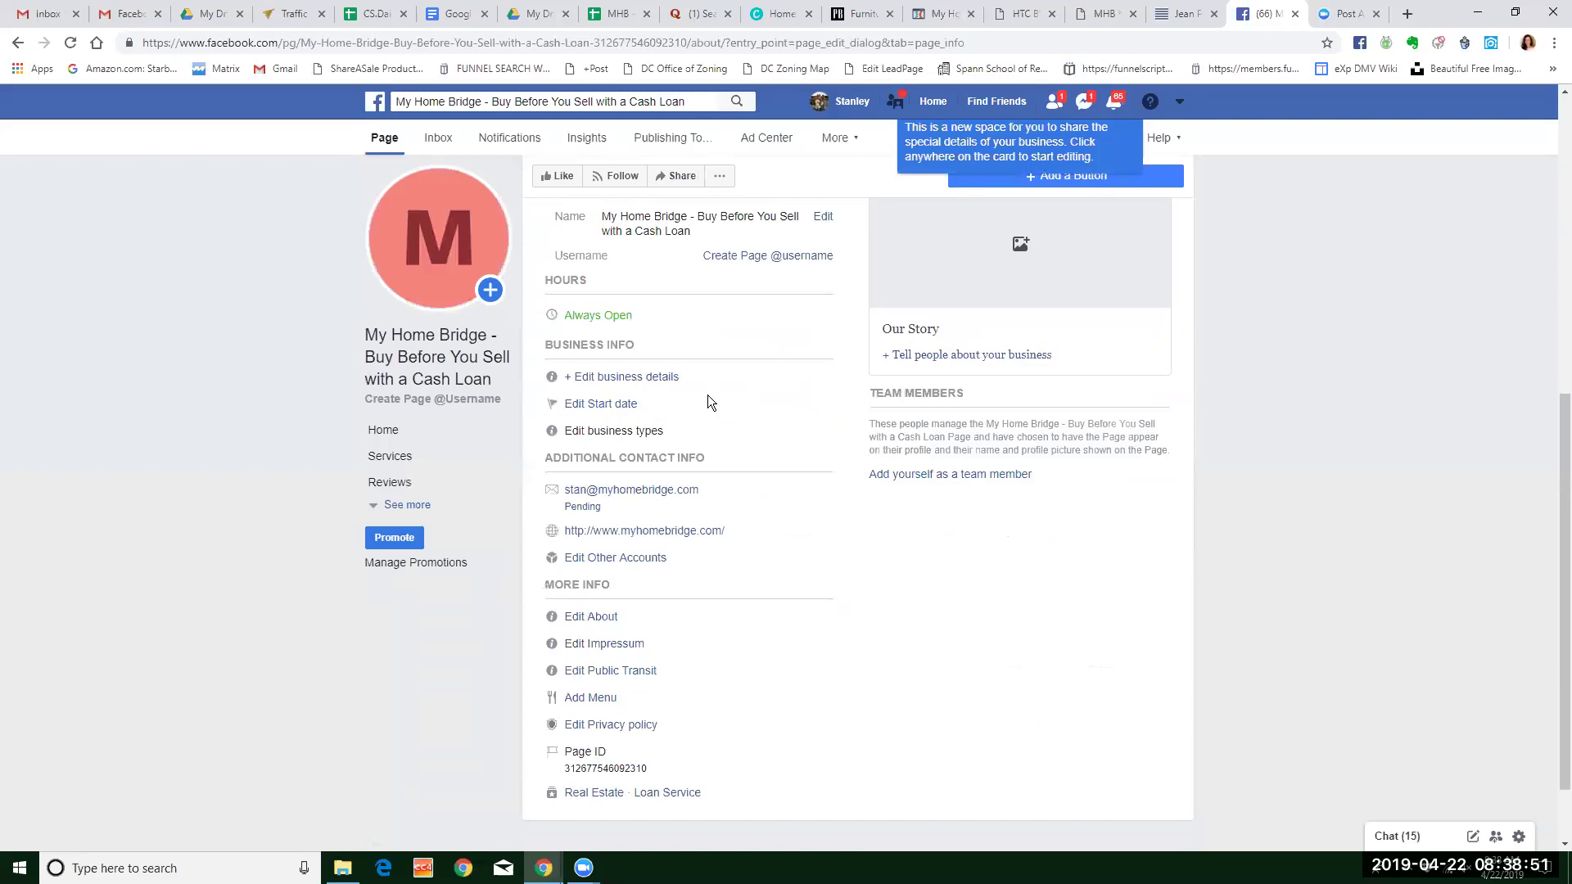
{"action": "scroll", "coordinate": [708, 395], "scroll_direction": "up", "scroll_amount": 2}
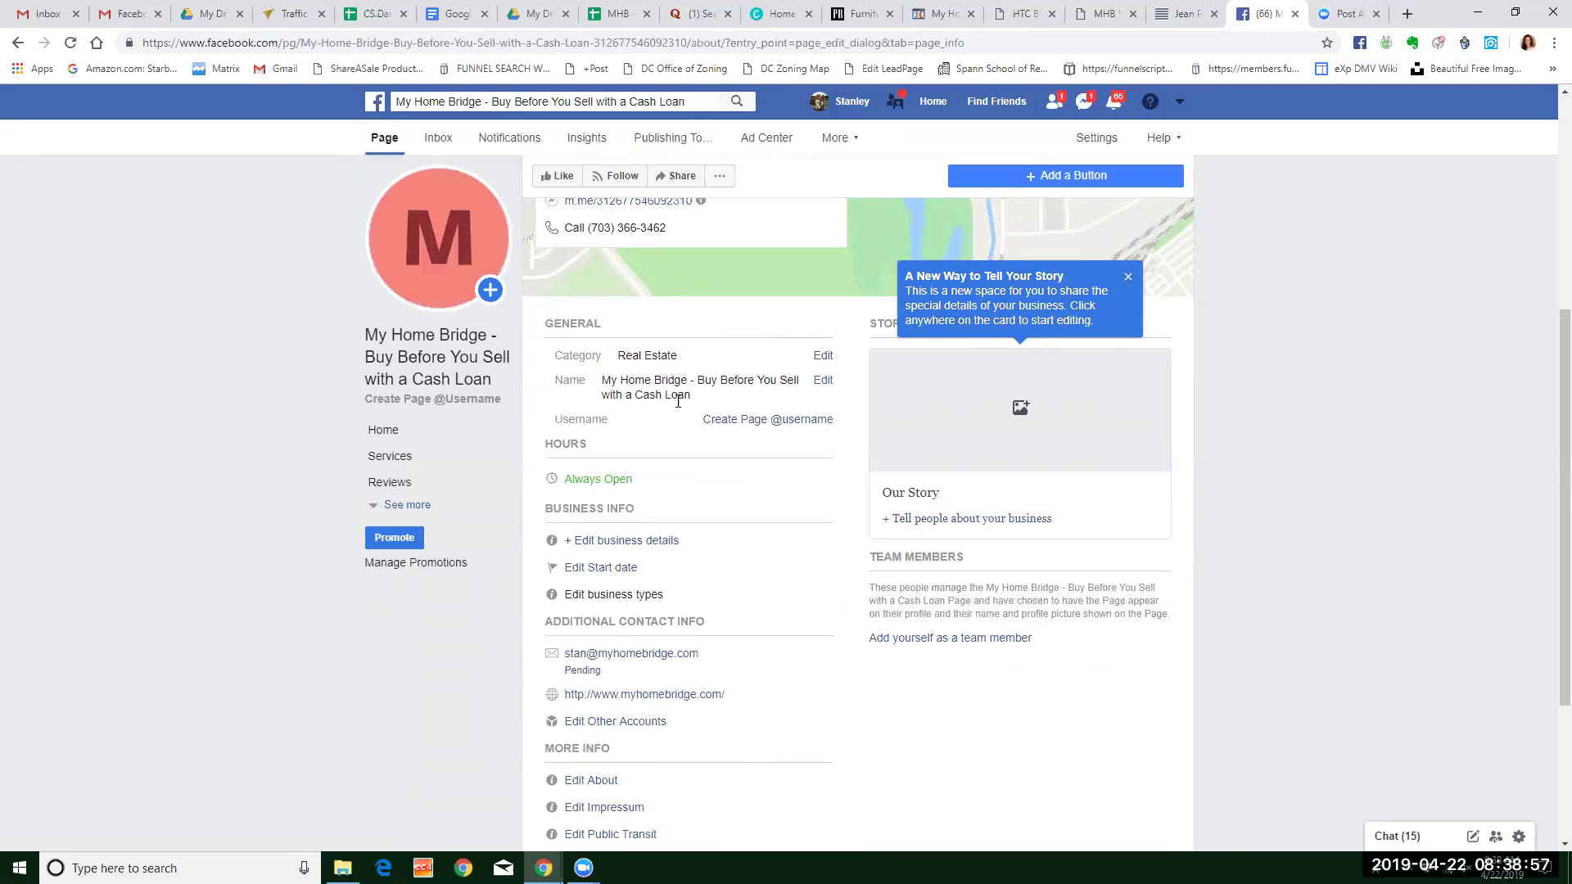
{"action": "left_click", "coordinate": [782, 421]}
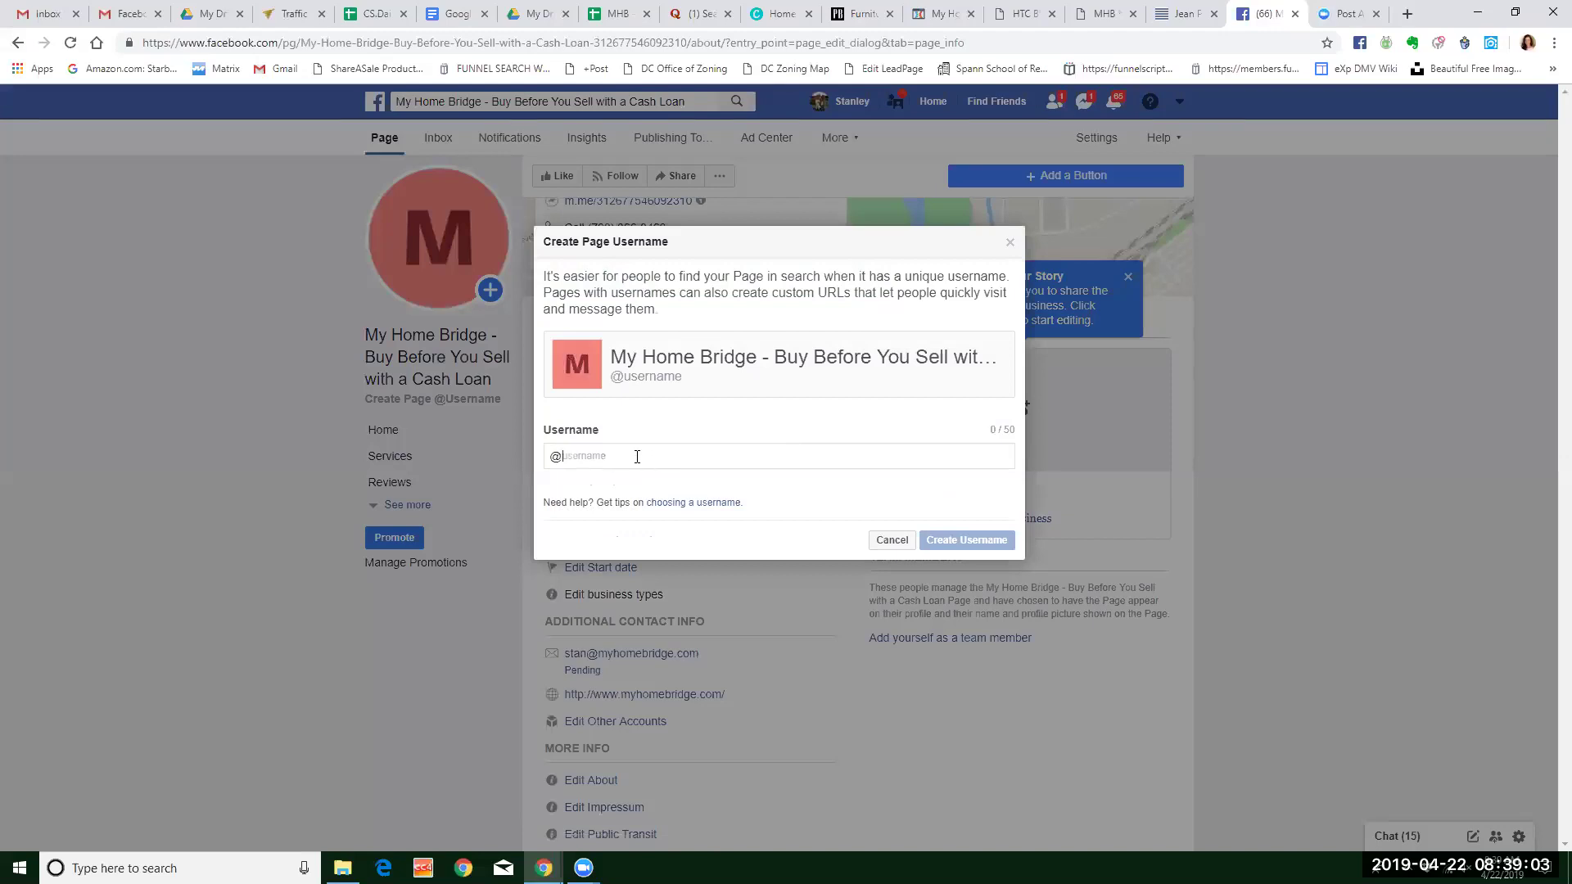
Create the username myhomebridge0 after myhomebridge is taken, and dismiss the You're all set confirmation.
{"action": "type", "text": "myhomebridge"}
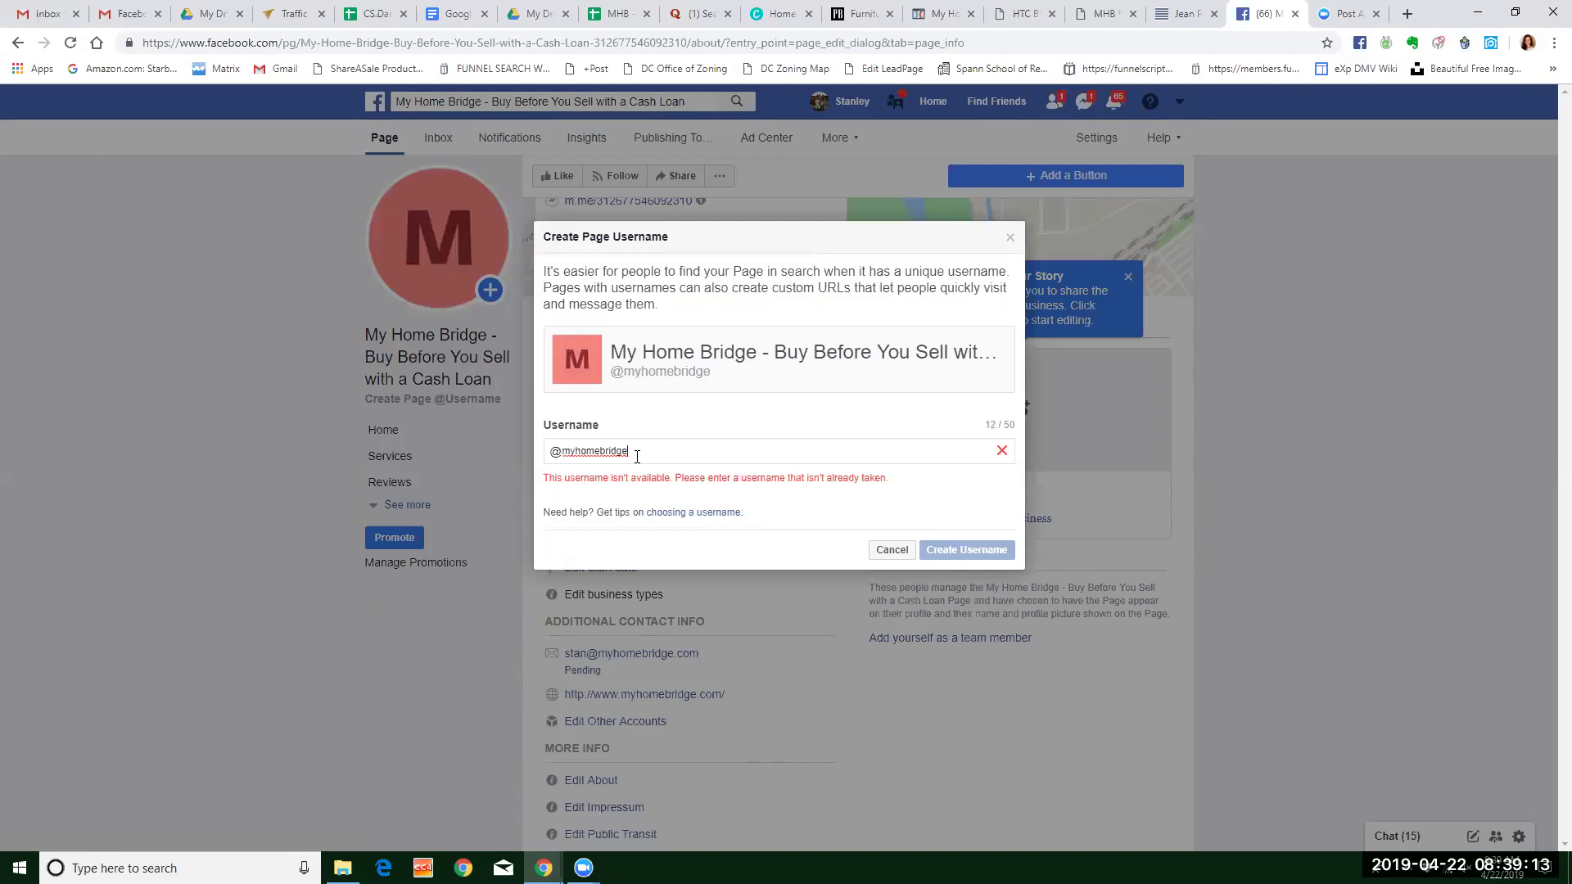
{"action": "type", "text": "0"}
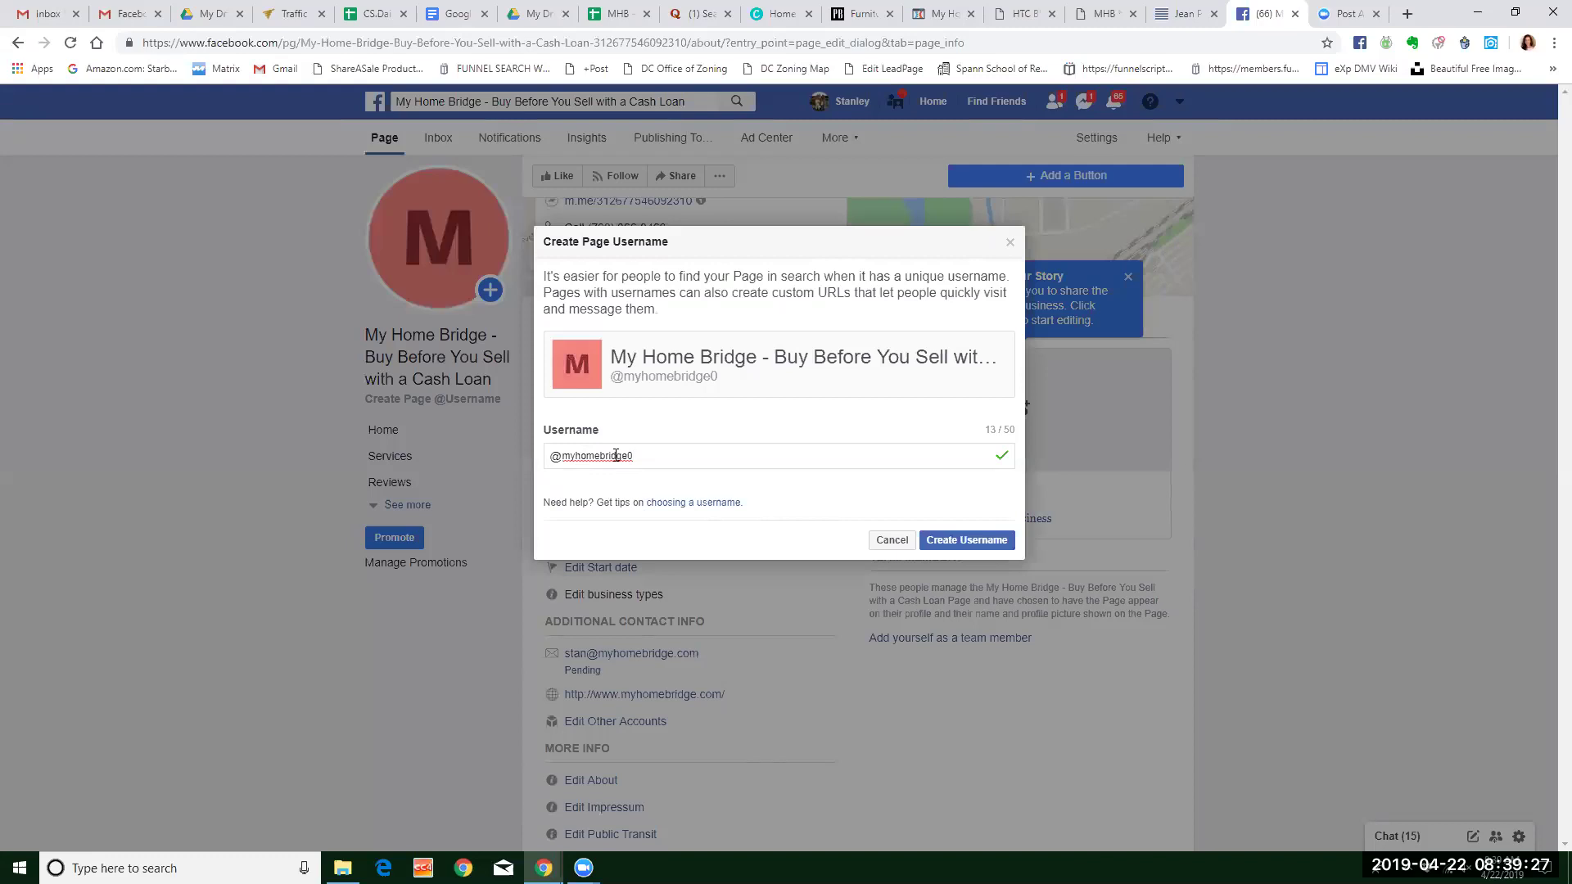
{"action": "left_click", "coordinate": [971, 540]}
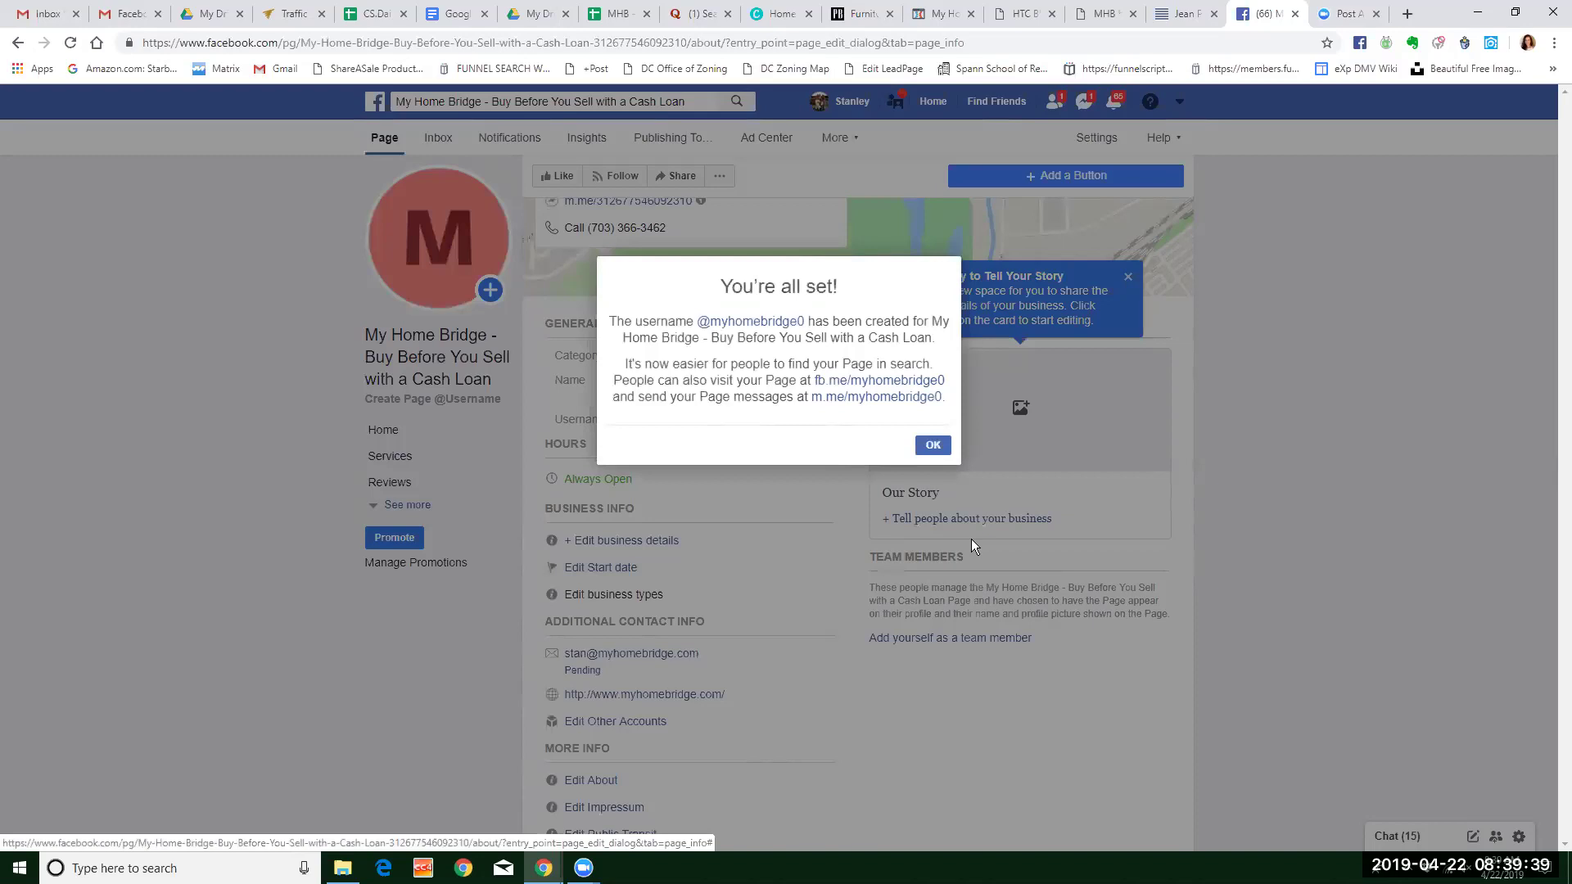
{"action": "left_click", "coordinate": [936, 446]}
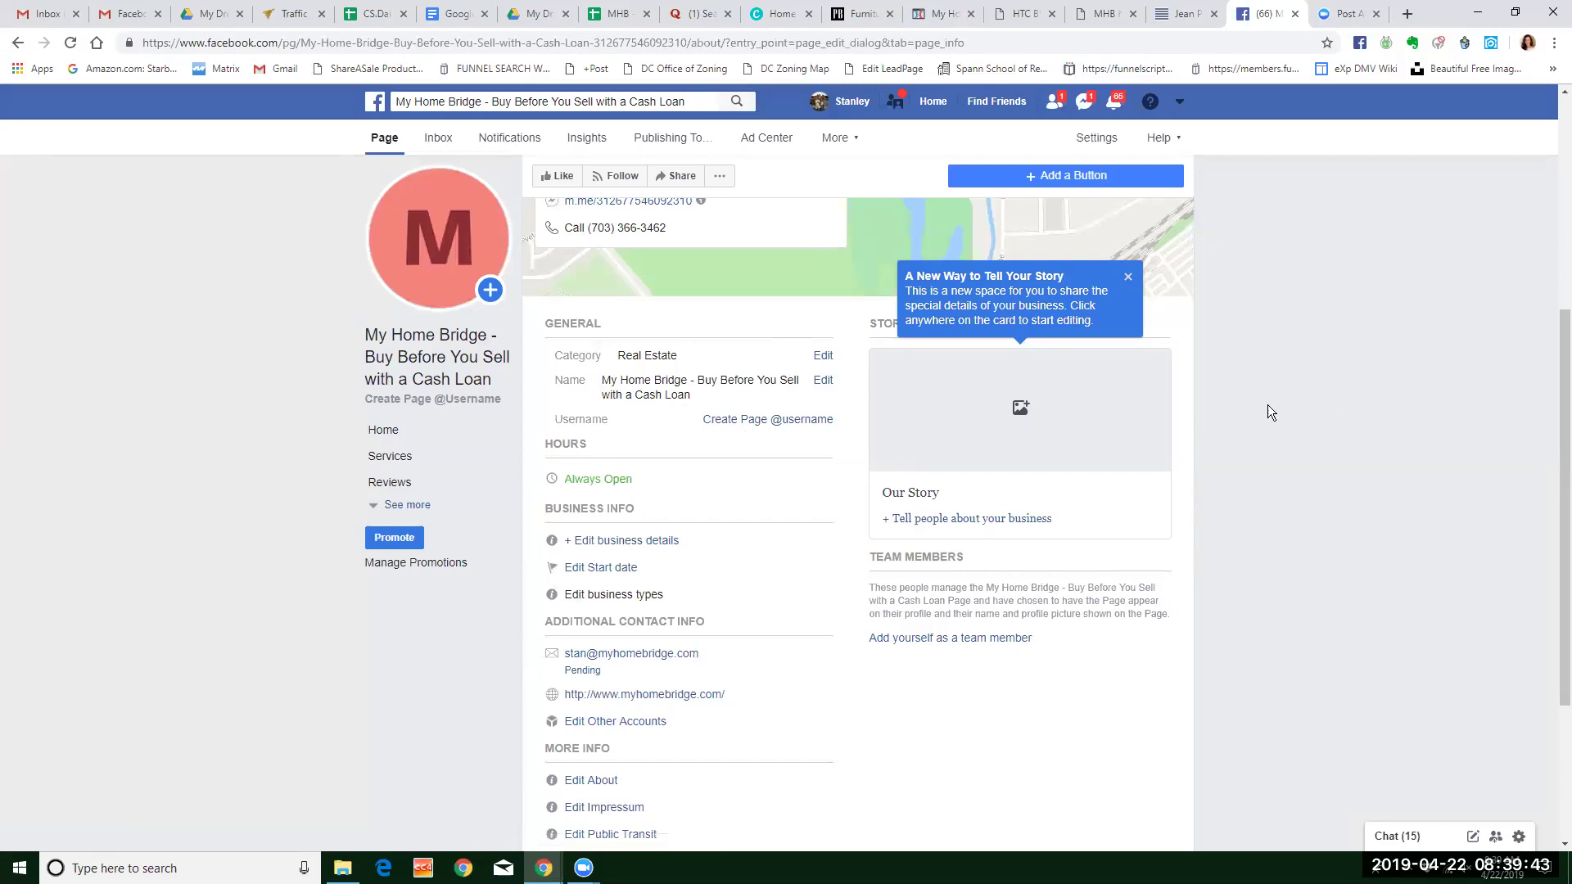
{"action": "scroll", "coordinate": [884, 447], "scroll_direction": "down", "scroll_amount": 3}
{"action": "scroll", "coordinate": [881, 449], "scroll_direction": "up", "scroll_amount": 3}
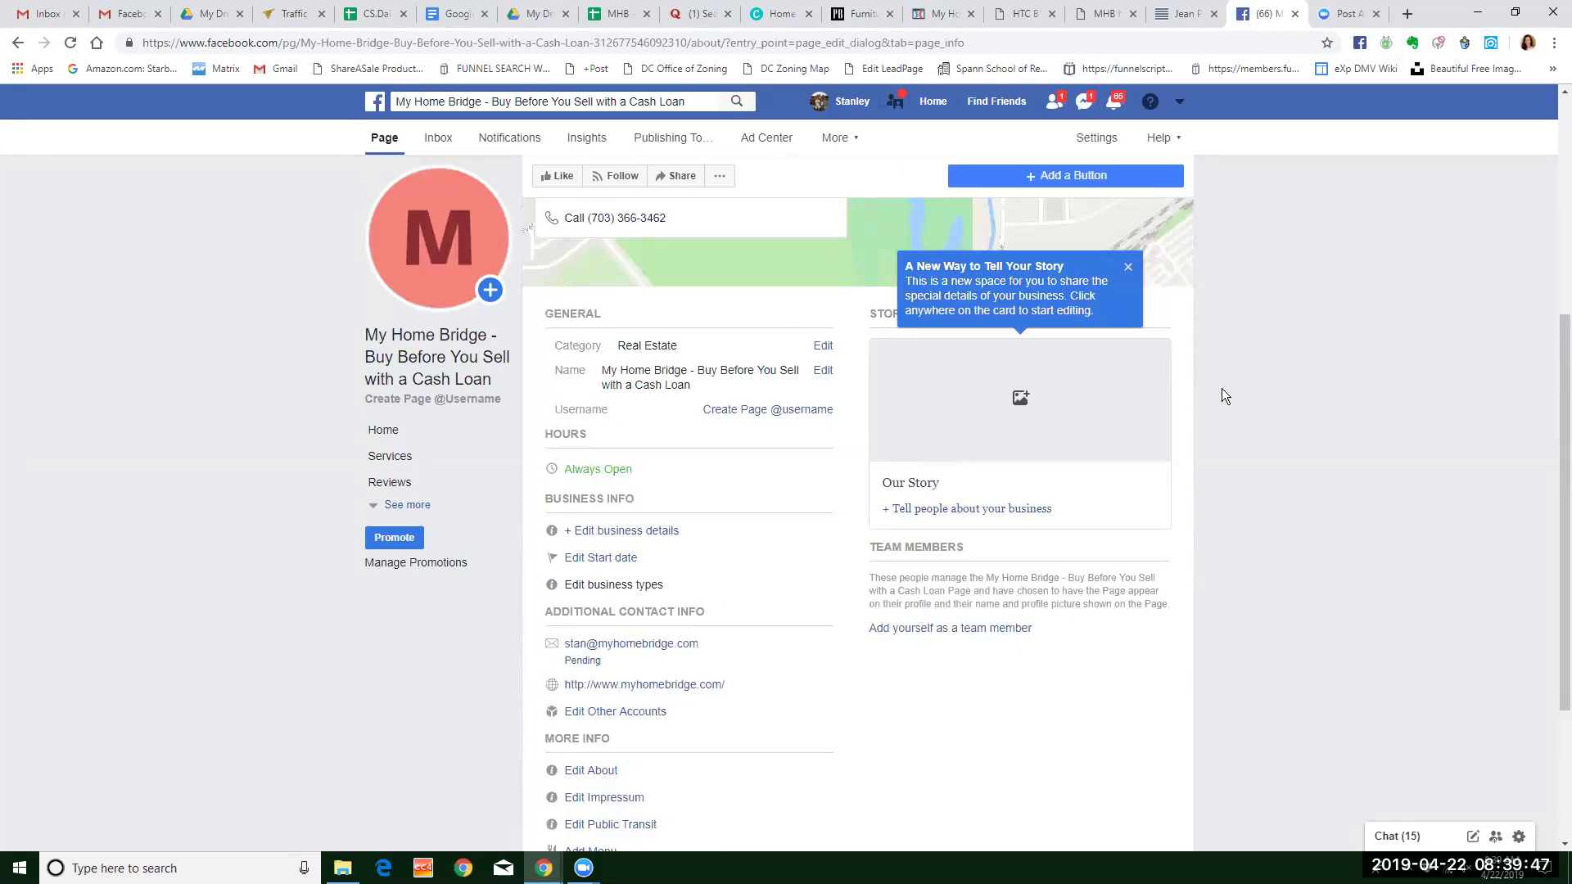
{"action": "right_click", "coordinate": [1292, 391]}
{"action": "left_click", "coordinate": [1310, 432]}
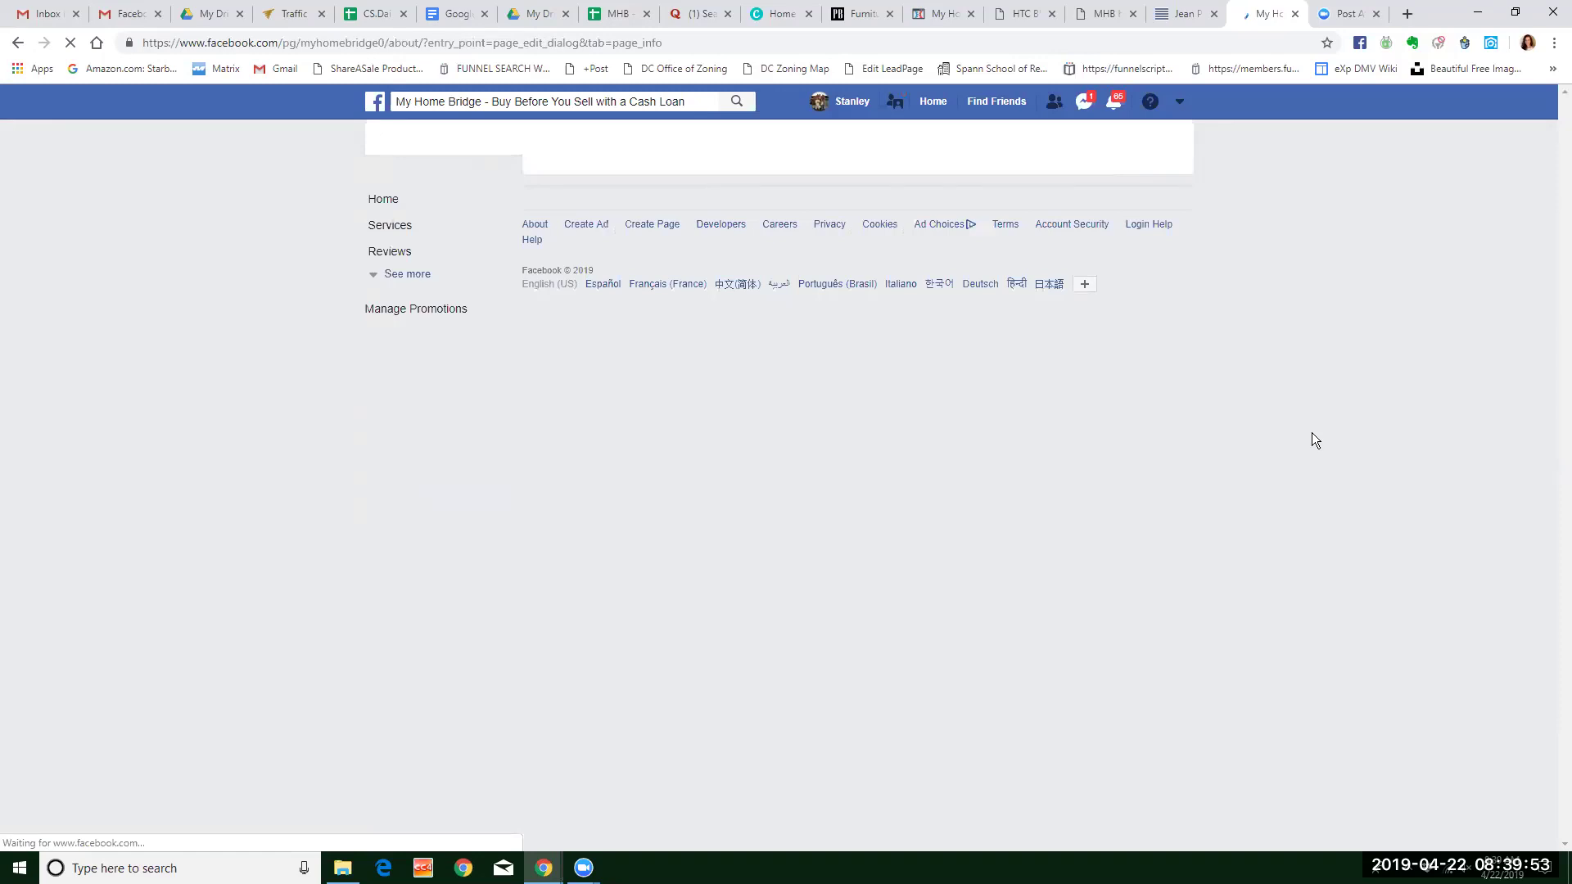
{"action": "mouse_move", "coordinate": [419, 406]}
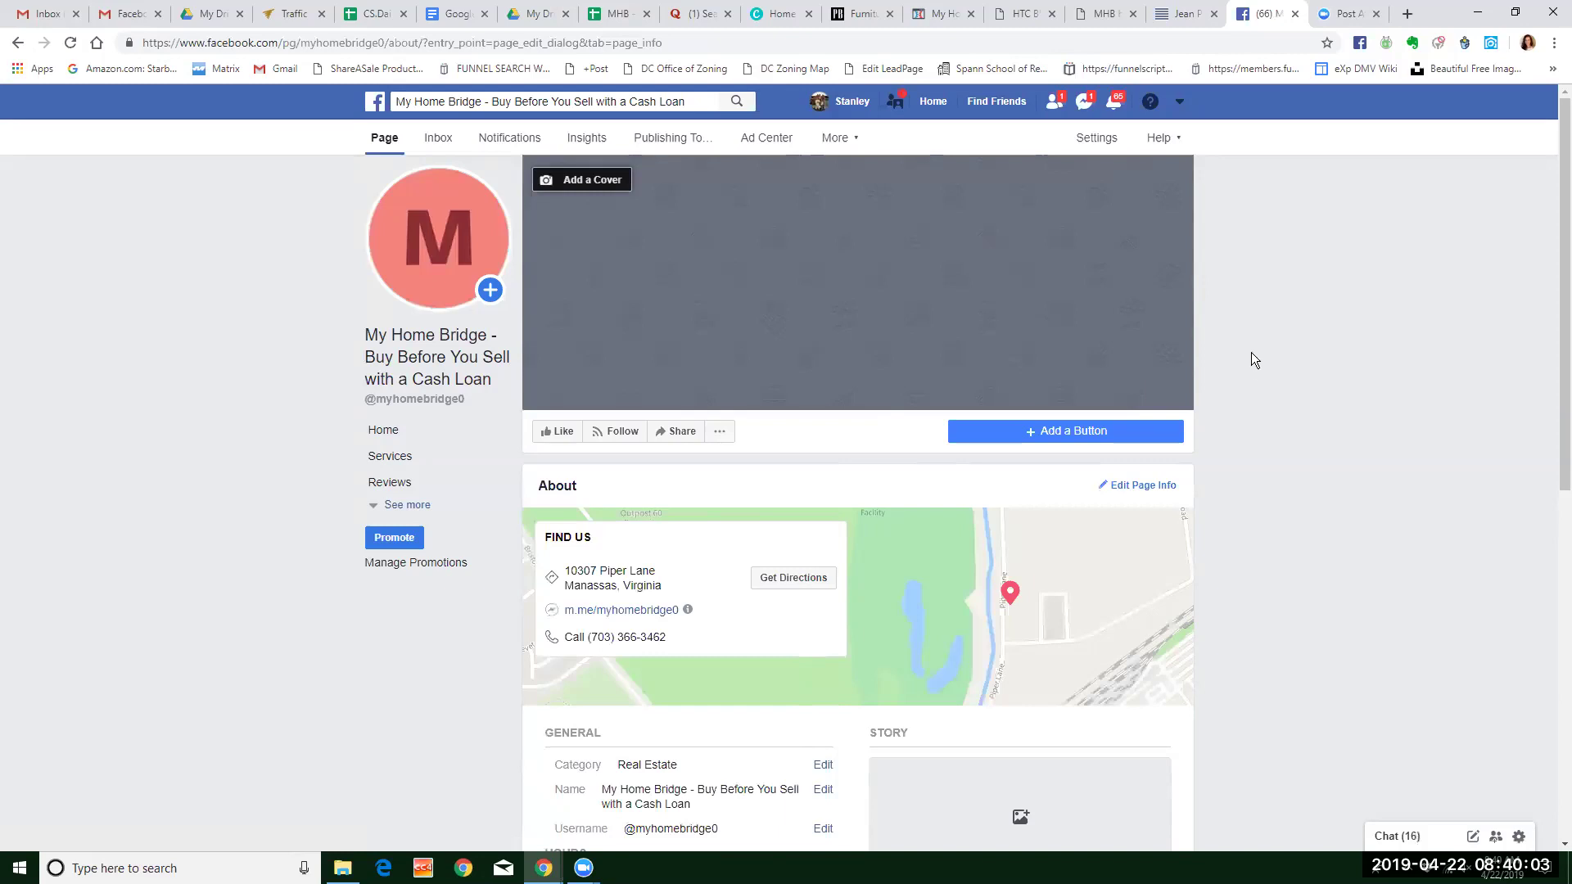
{"action": "scroll", "coordinate": [1253, 364], "scroll_direction": "down", "scroll_amount": 2}
{"action": "scroll", "coordinate": [1251, 358], "scroll_direction": "down", "scroll_amount": 2}
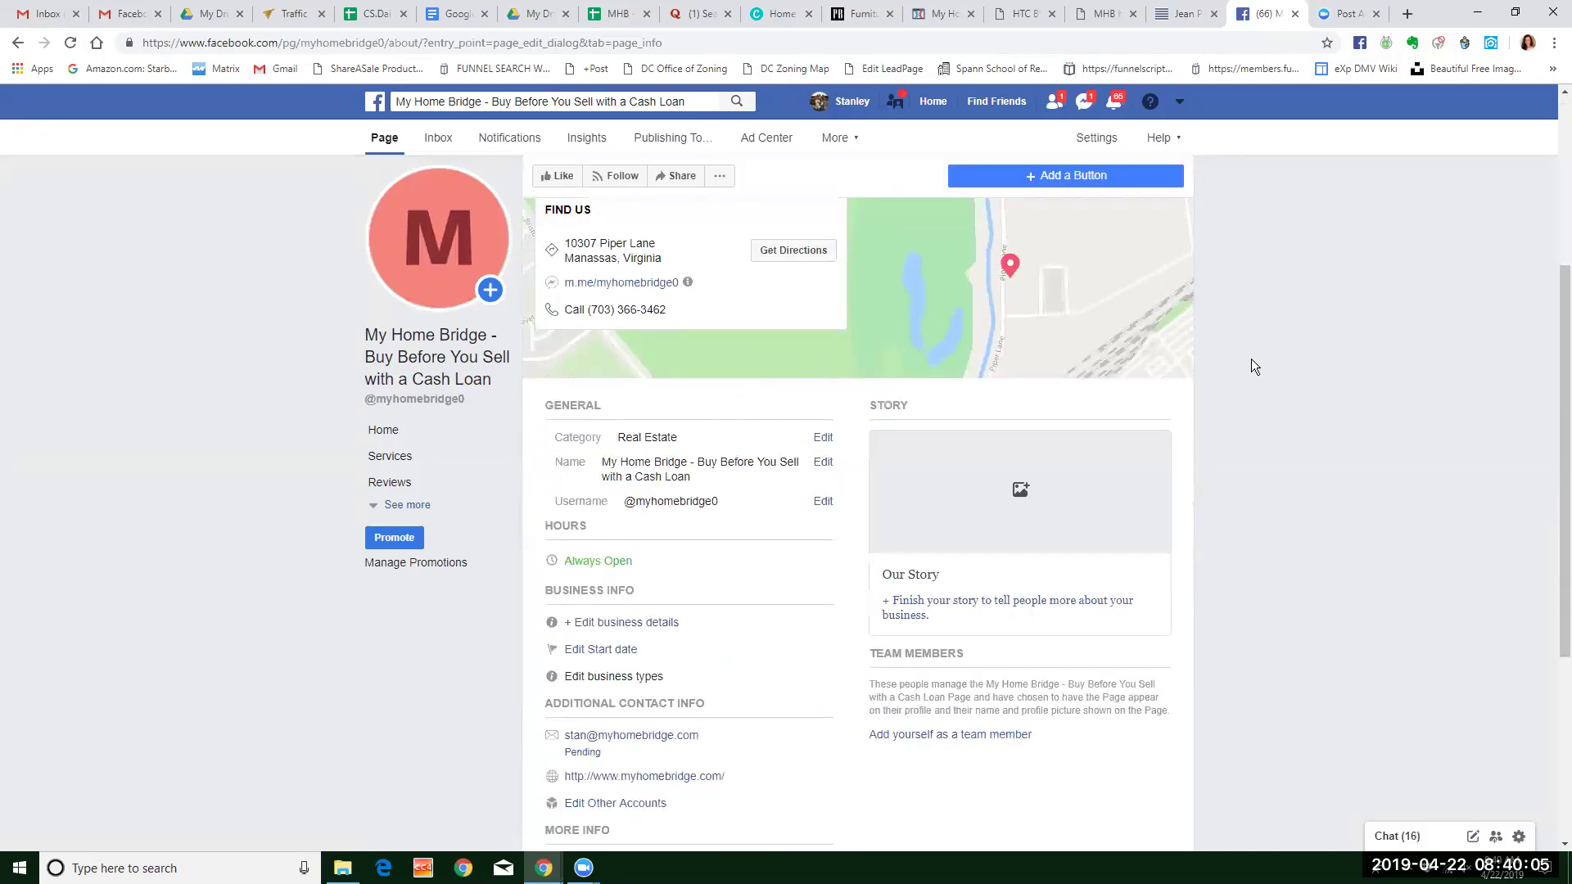
{"action": "scroll", "coordinate": [1252, 358], "scroll_direction": "down", "scroll_amount": 2}
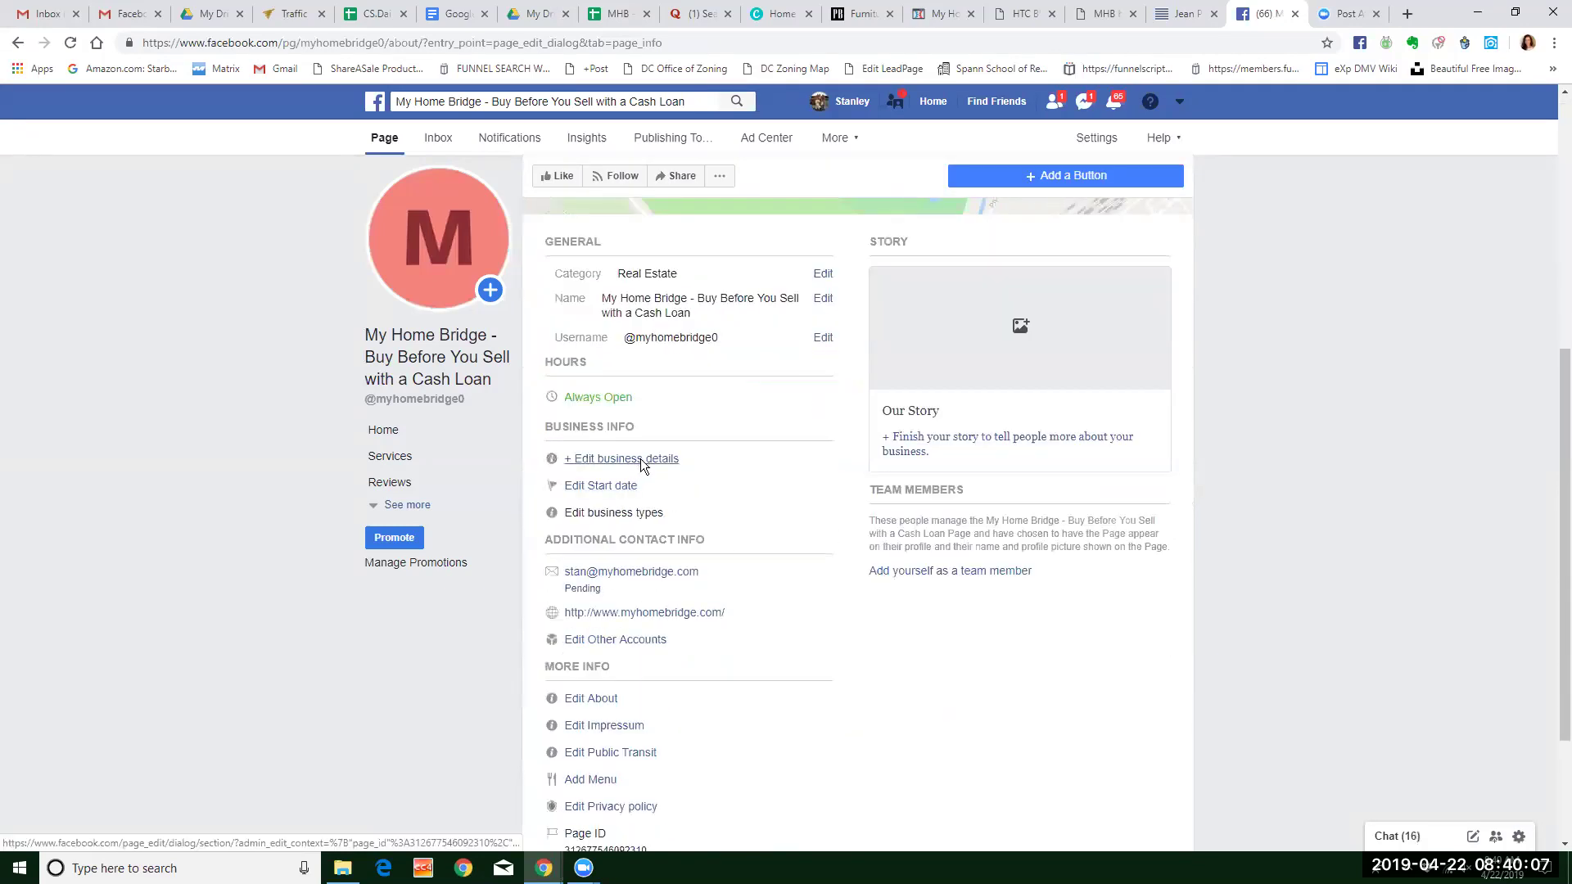
Close the details and Other Accounts editors without changes, then return to the About page top.
{"action": "left_click", "coordinate": [640, 460]}
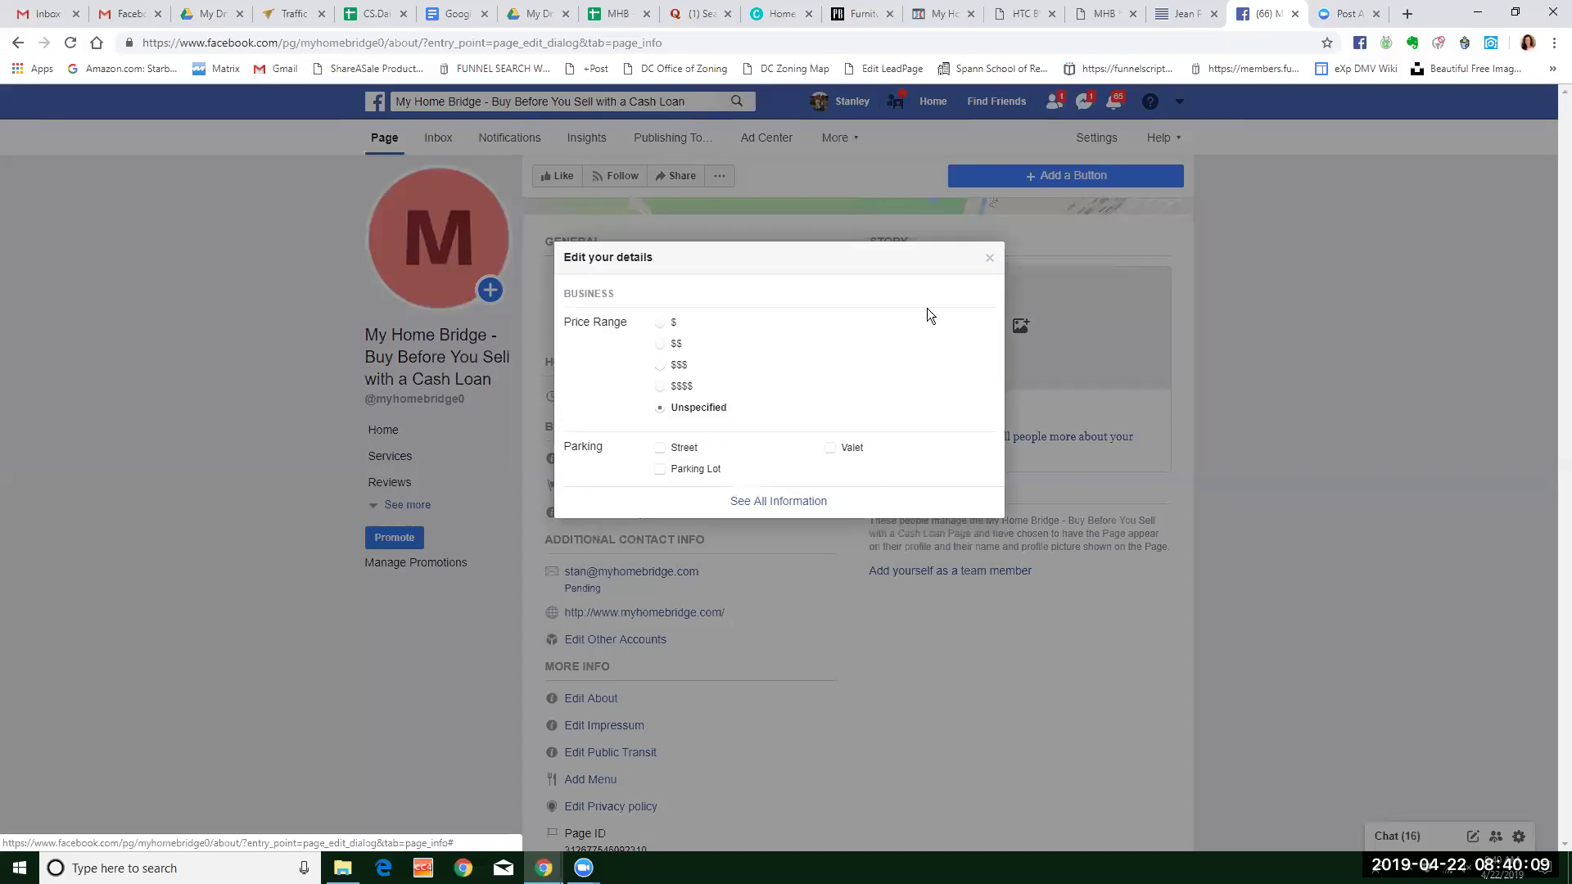
{"action": "left_click", "coordinate": [989, 261]}
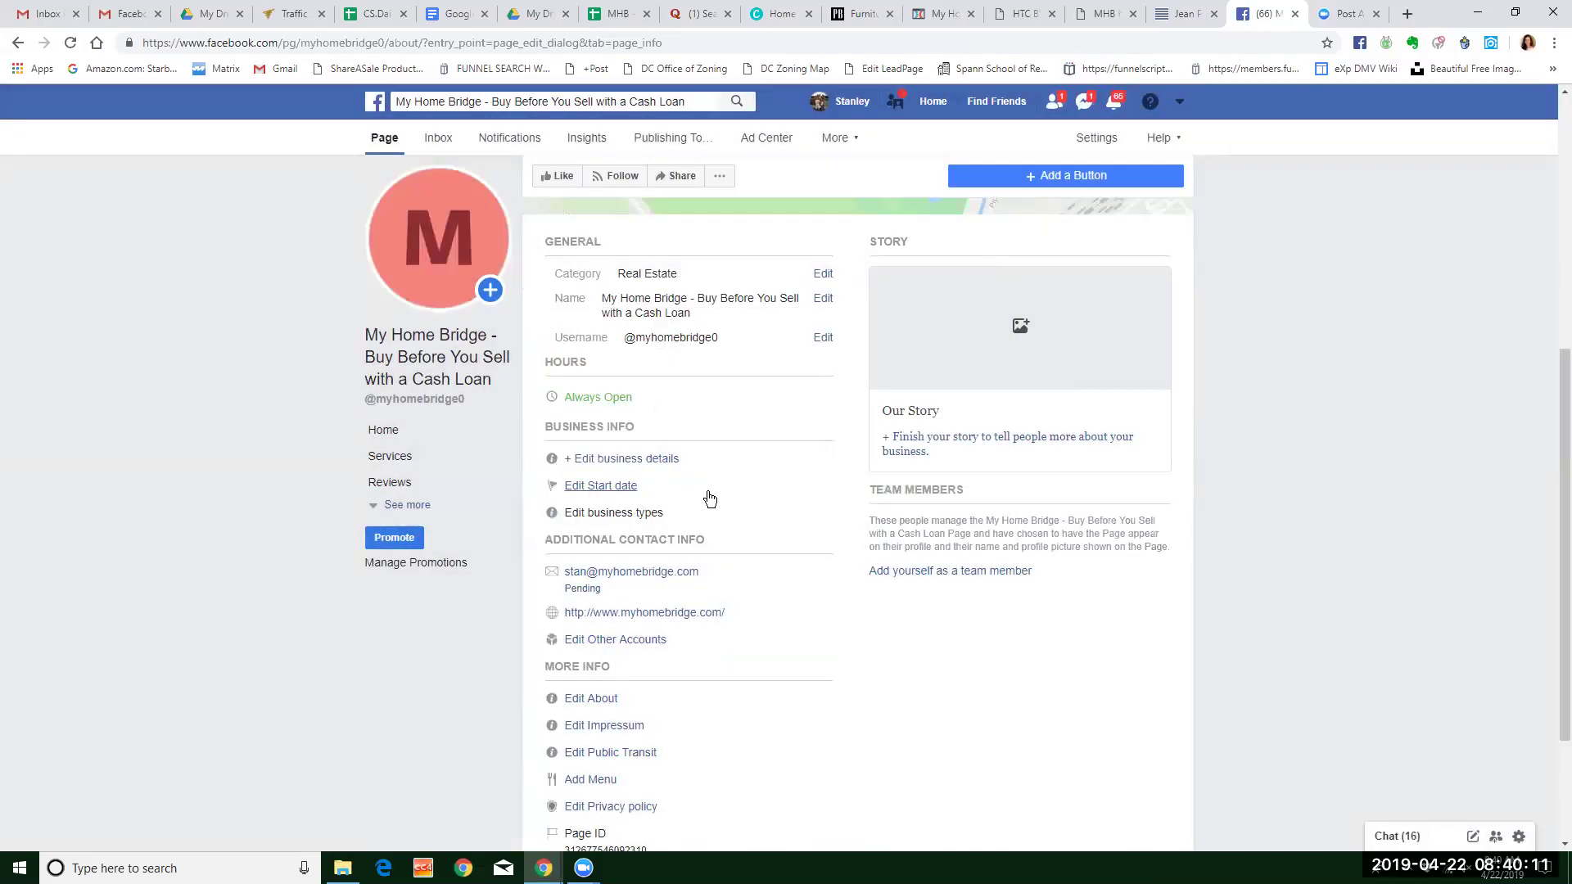
{"action": "scroll", "coordinate": [706, 496], "scroll_direction": "down", "scroll_amount": 2}
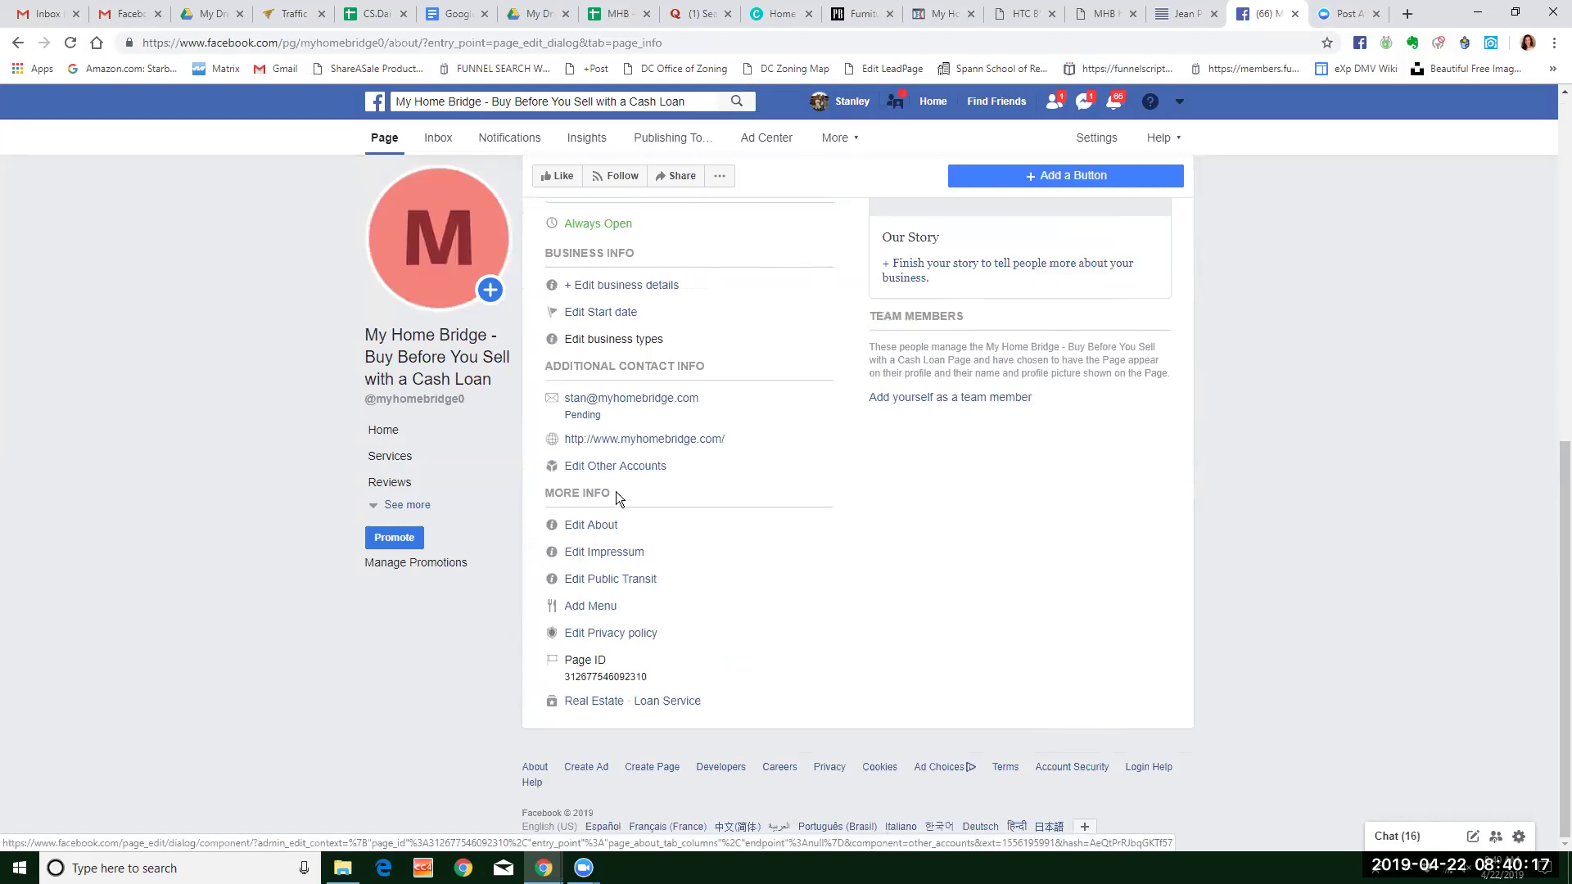
{"action": "left_click", "coordinate": [635, 473]}
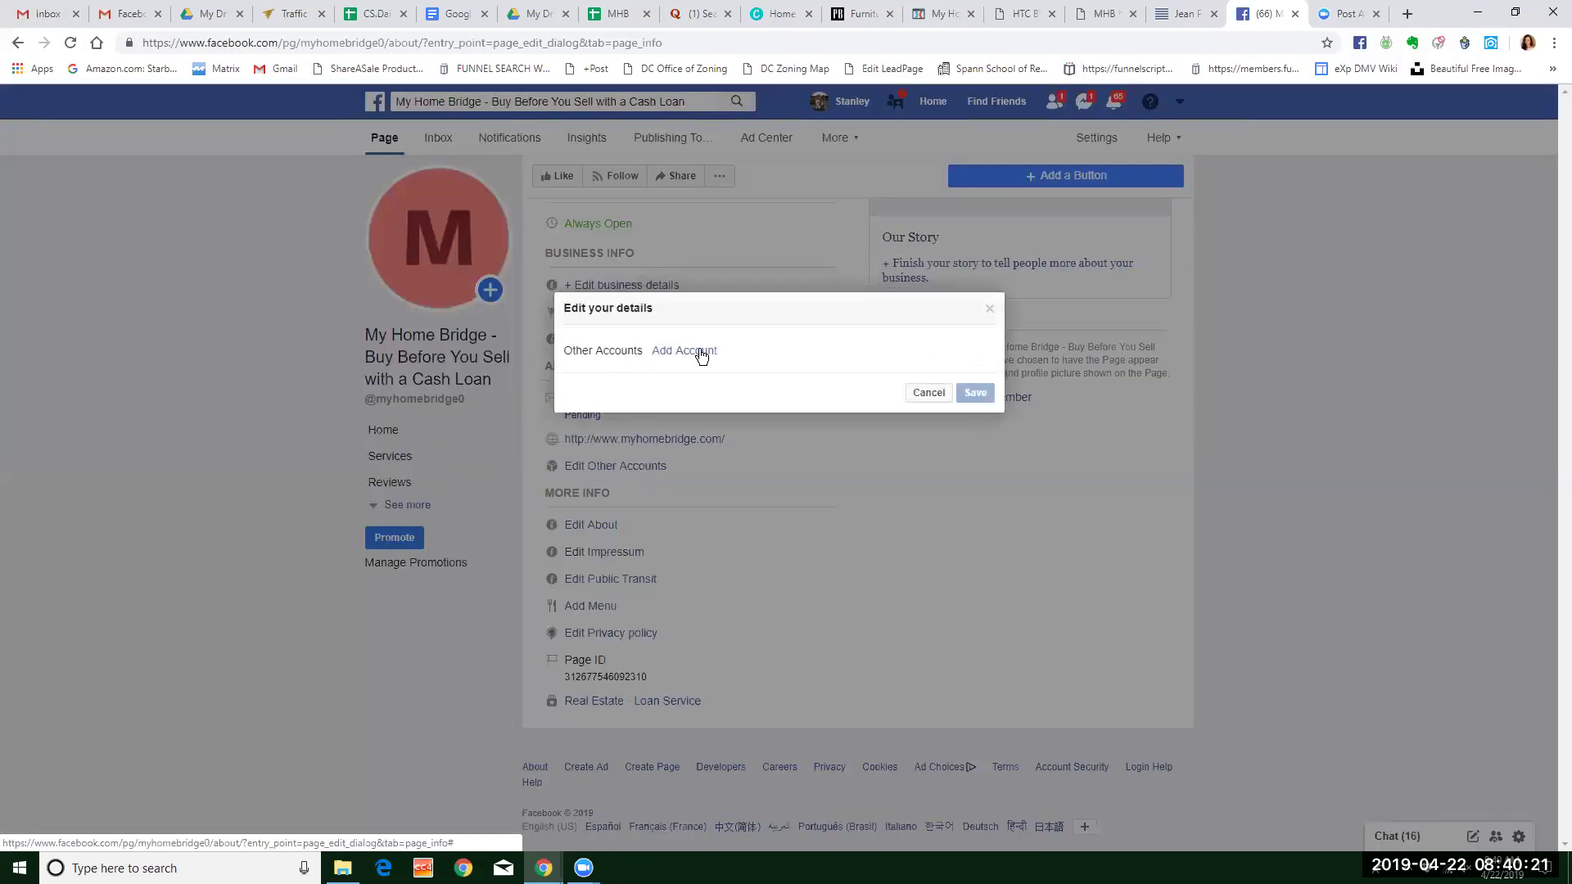
{"action": "left_click", "coordinate": [925, 392]}
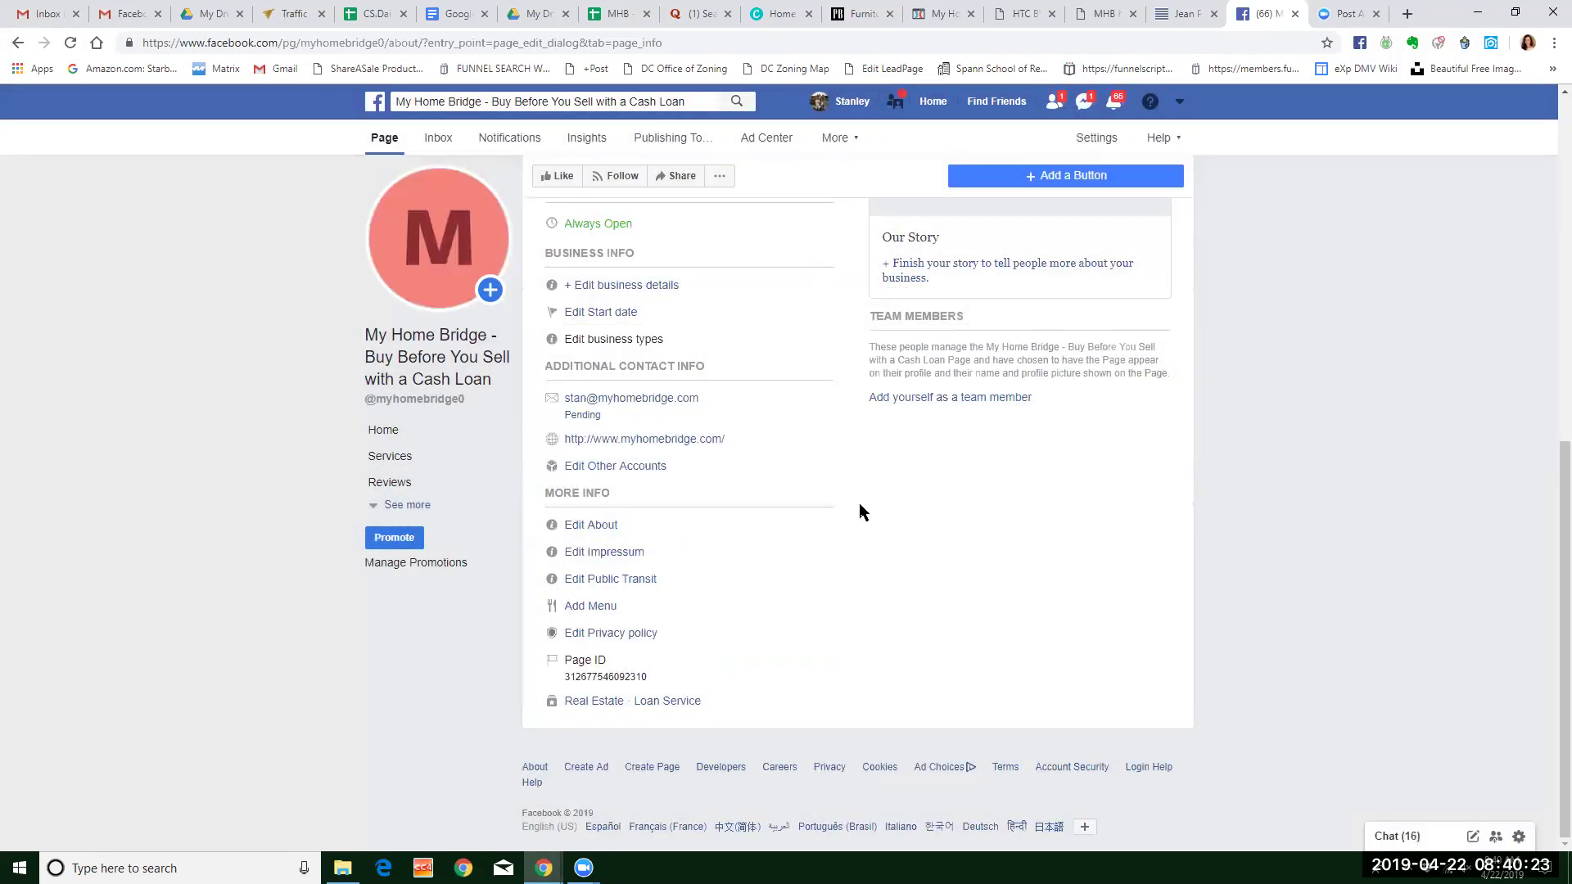
{"action": "scroll", "coordinate": [1283, 308], "scroll_direction": "up", "scroll_amount": 3}
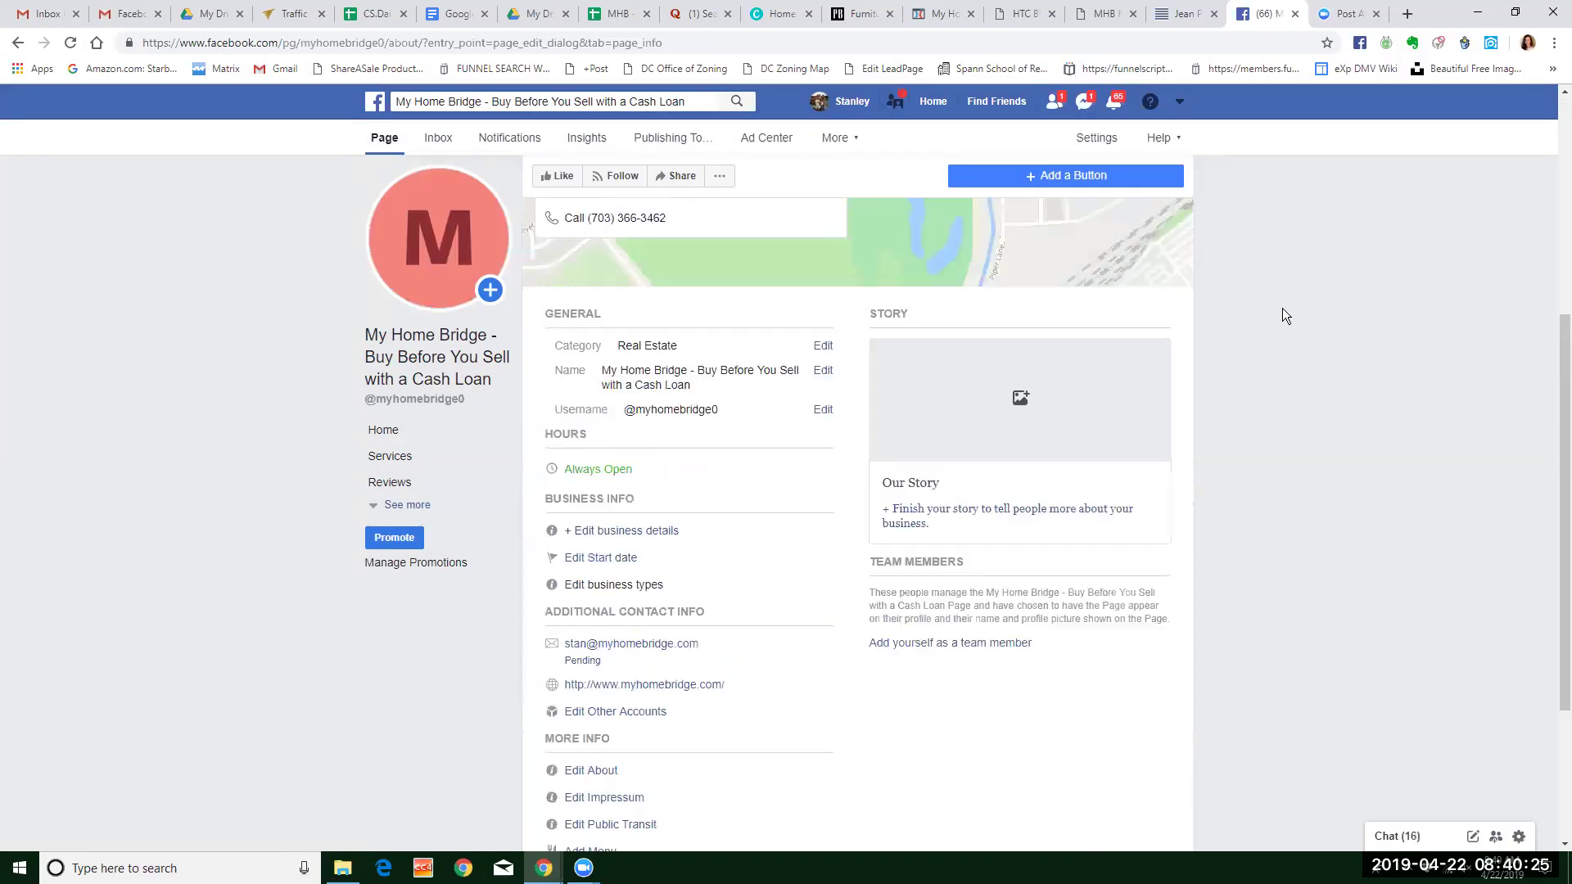
{"action": "scroll", "coordinate": [1282, 309], "scroll_direction": "up", "scroll_amount": 4}
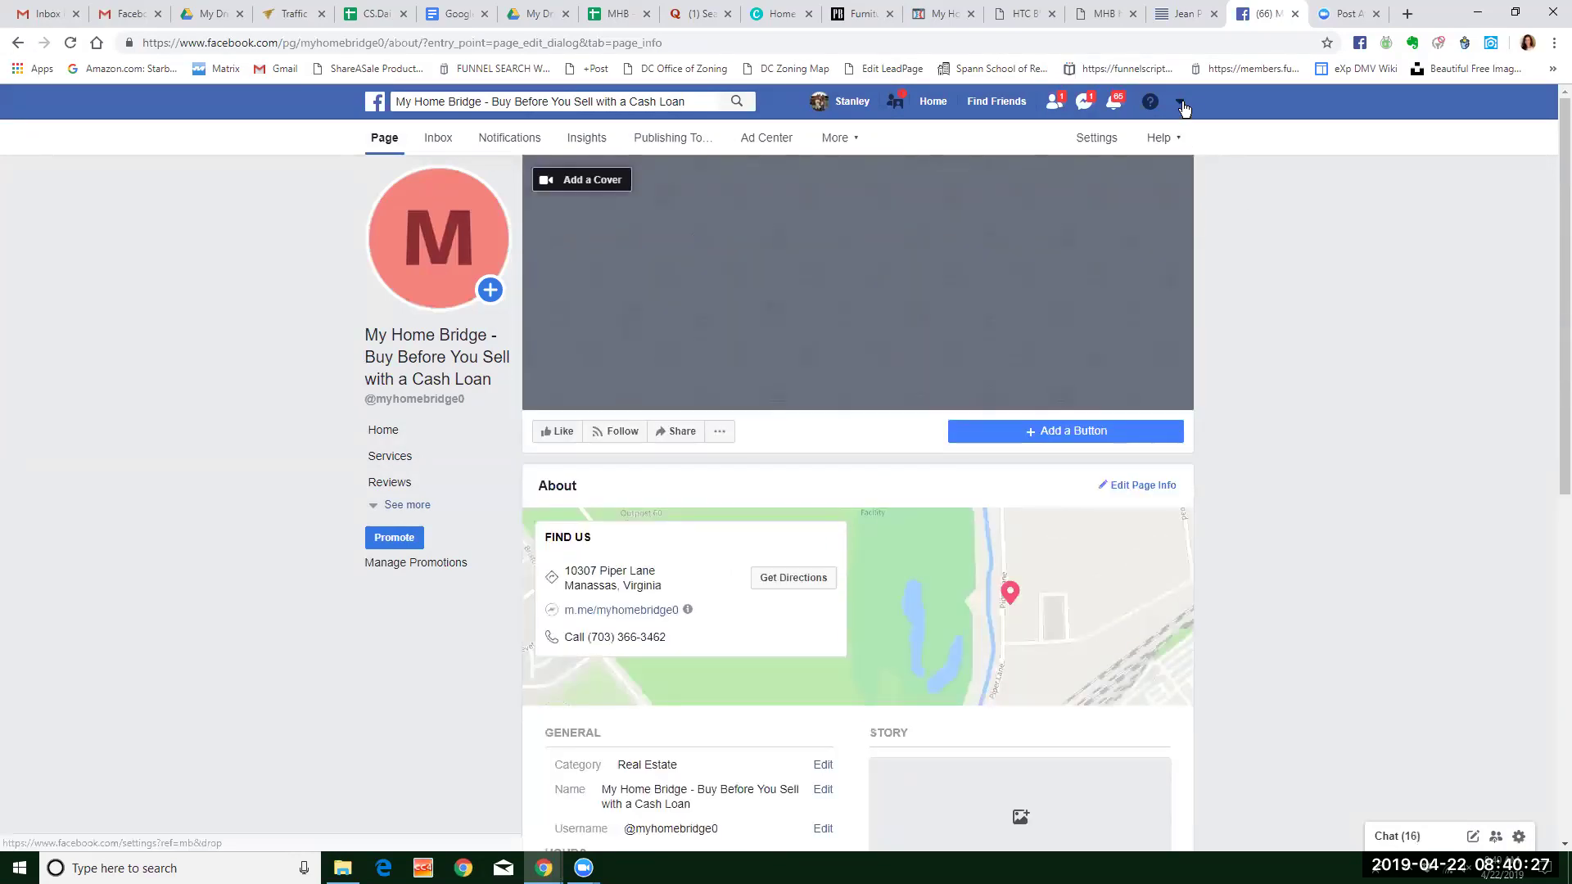
Go to Manage Pages from the account menu, then reopen the menu and select the URL path.
{"action": "left_click", "coordinate": [1180, 103]}
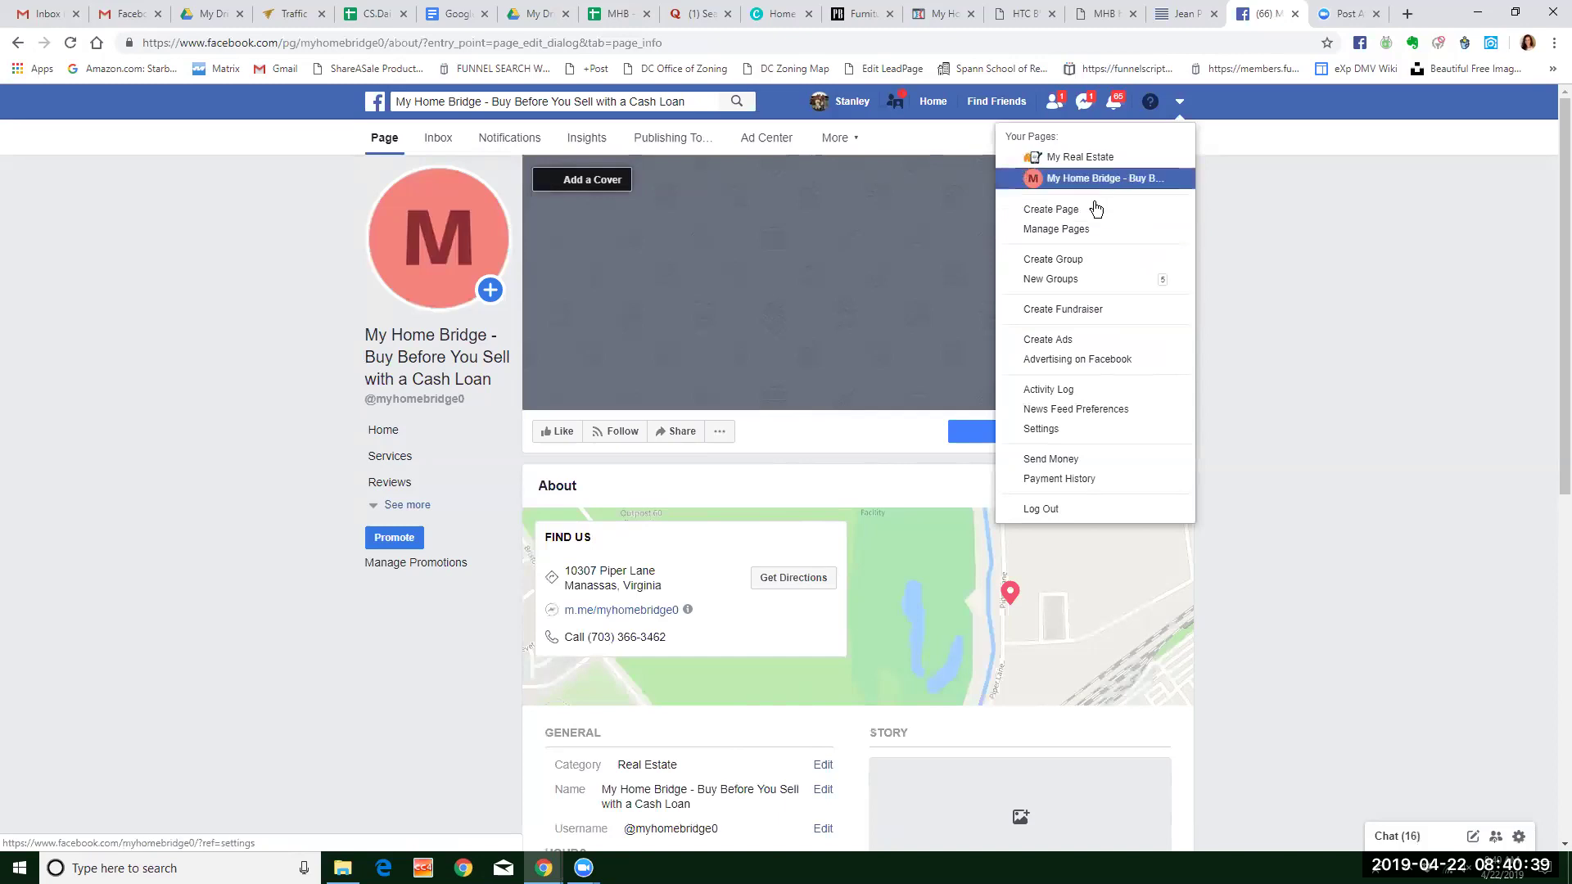
{"action": "left_click", "coordinate": [1082, 229]}
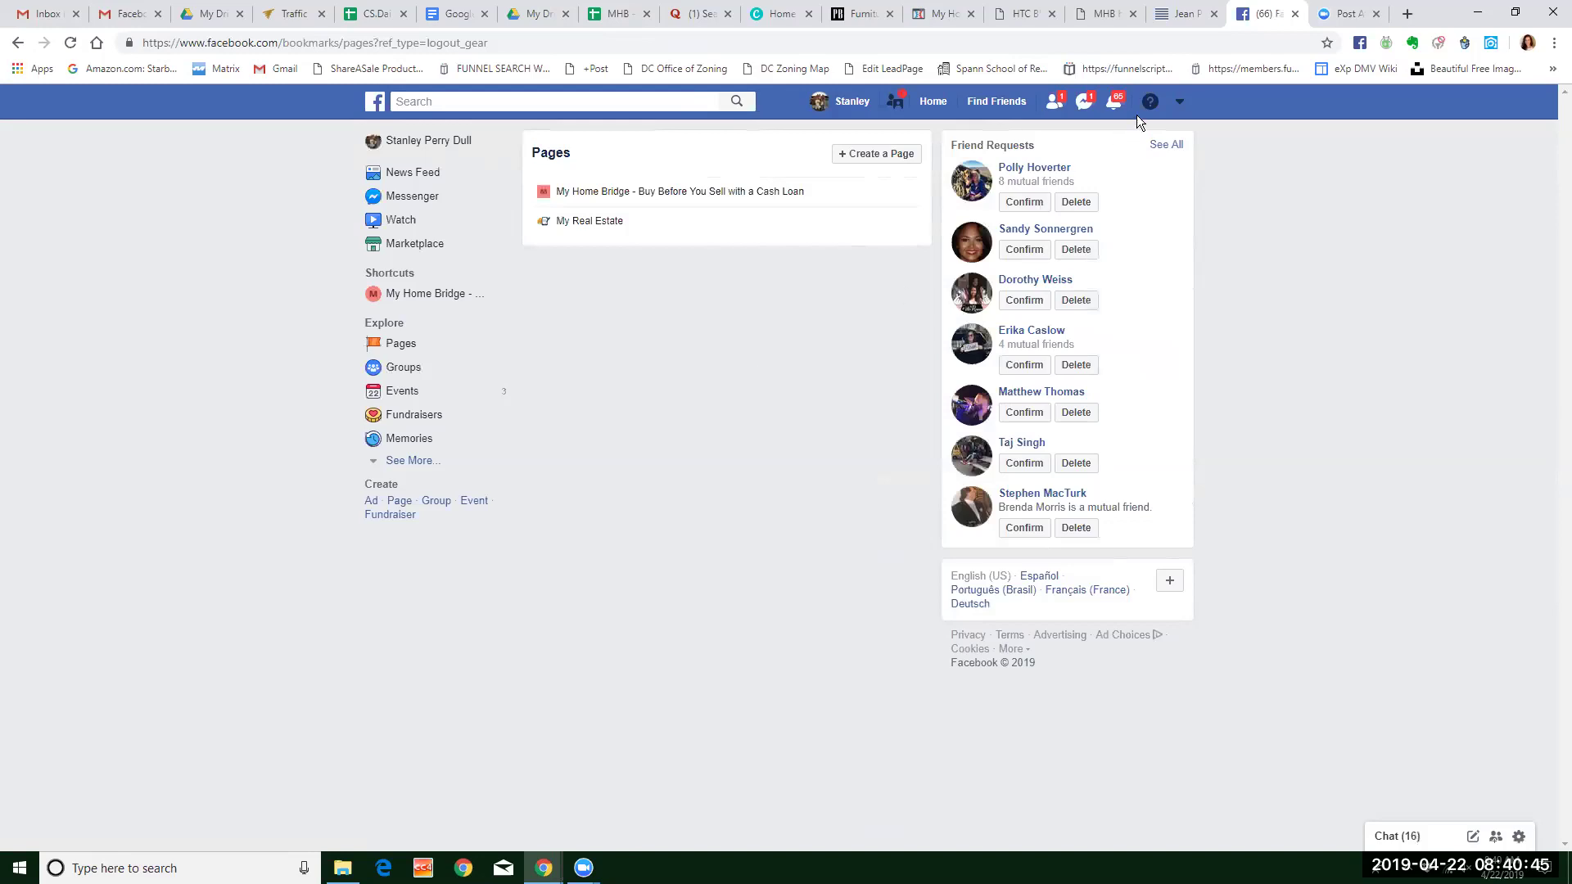
{"action": "left_click", "coordinate": [1179, 102]}
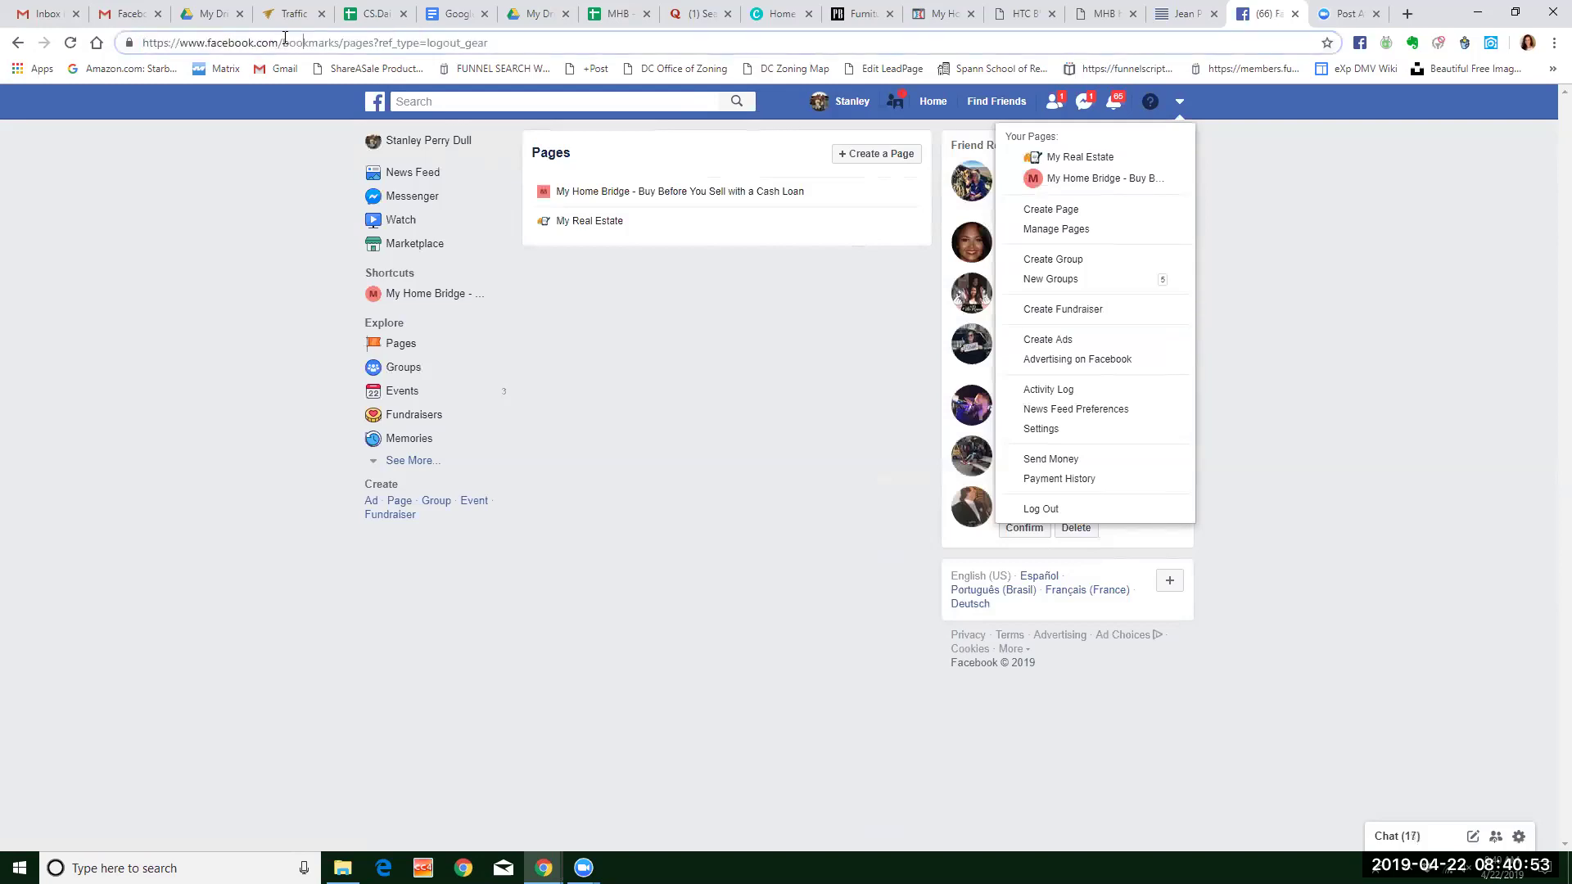
{"action": "left_click_drag", "start_coordinate": [282, 43], "coordinate": [655, 85]}
Visit the Facebook business site, go back, then choose Create Ads from the account menu.
{"action": "type", "text": "business"}
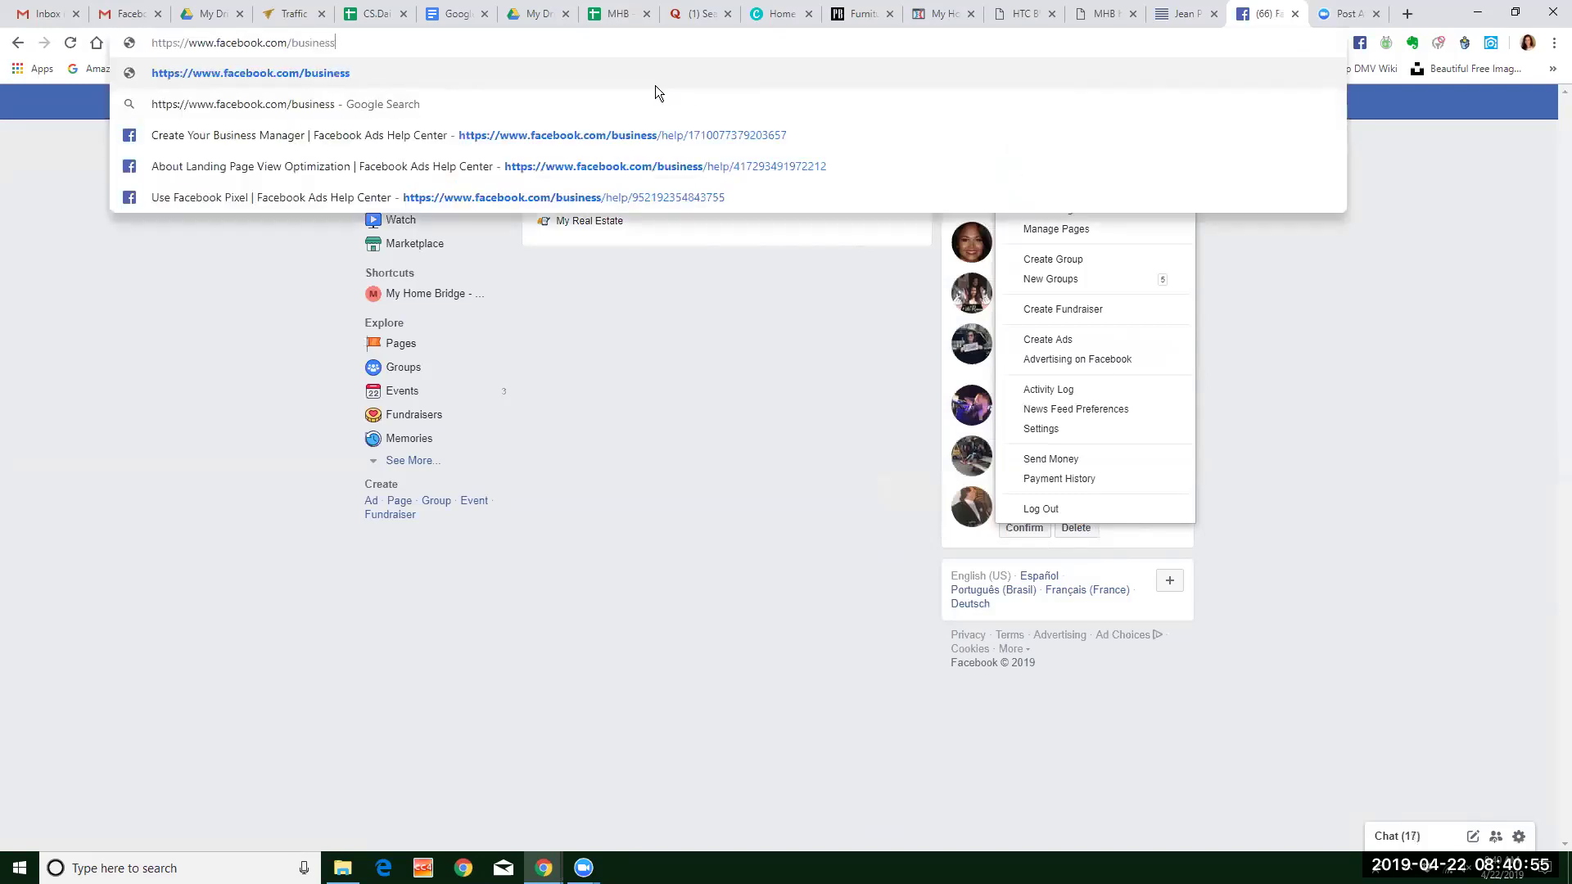
{"action": "key", "text": "Return"}
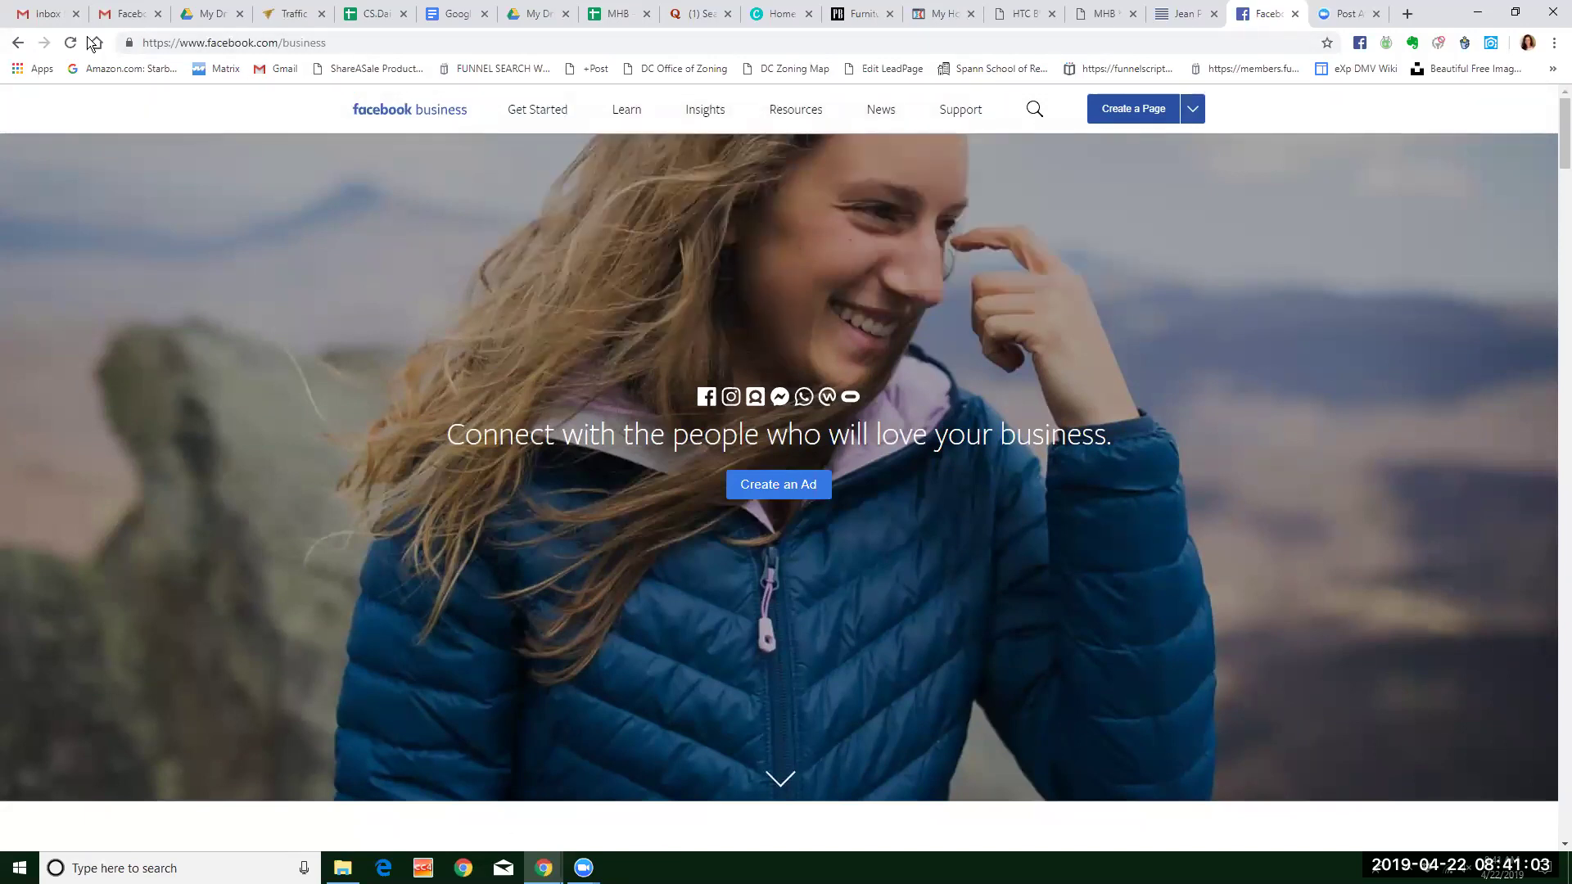
{"action": "left_click", "coordinate": [17, 42]}
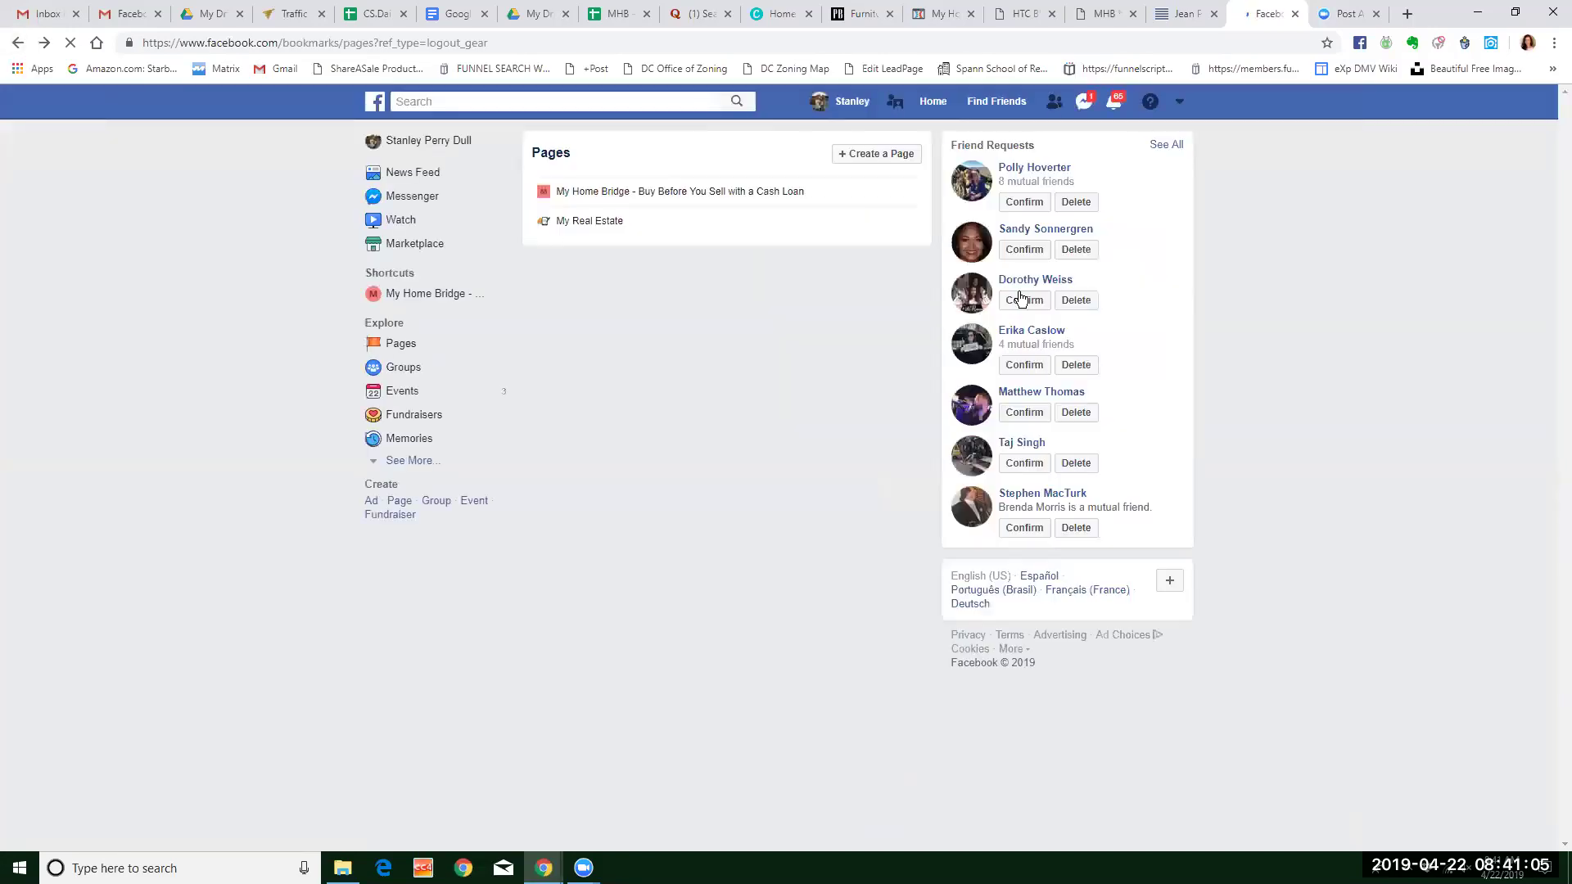
{"action": "left_click", "coordinate": [1184, 103]}
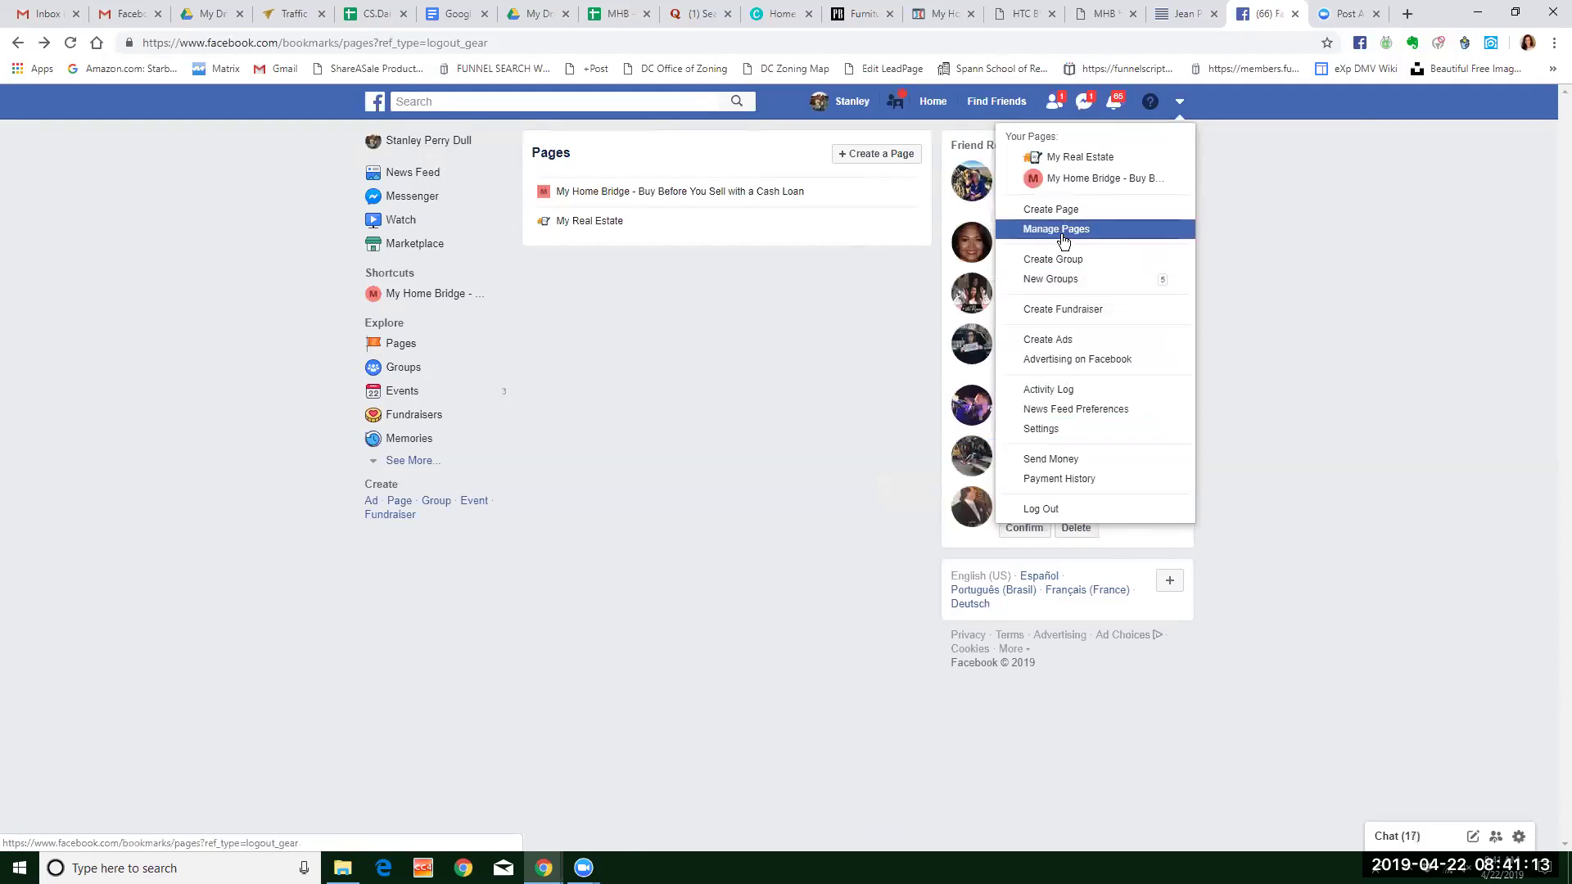
{"action": "left_click", "coordinate": [1070, 342]}
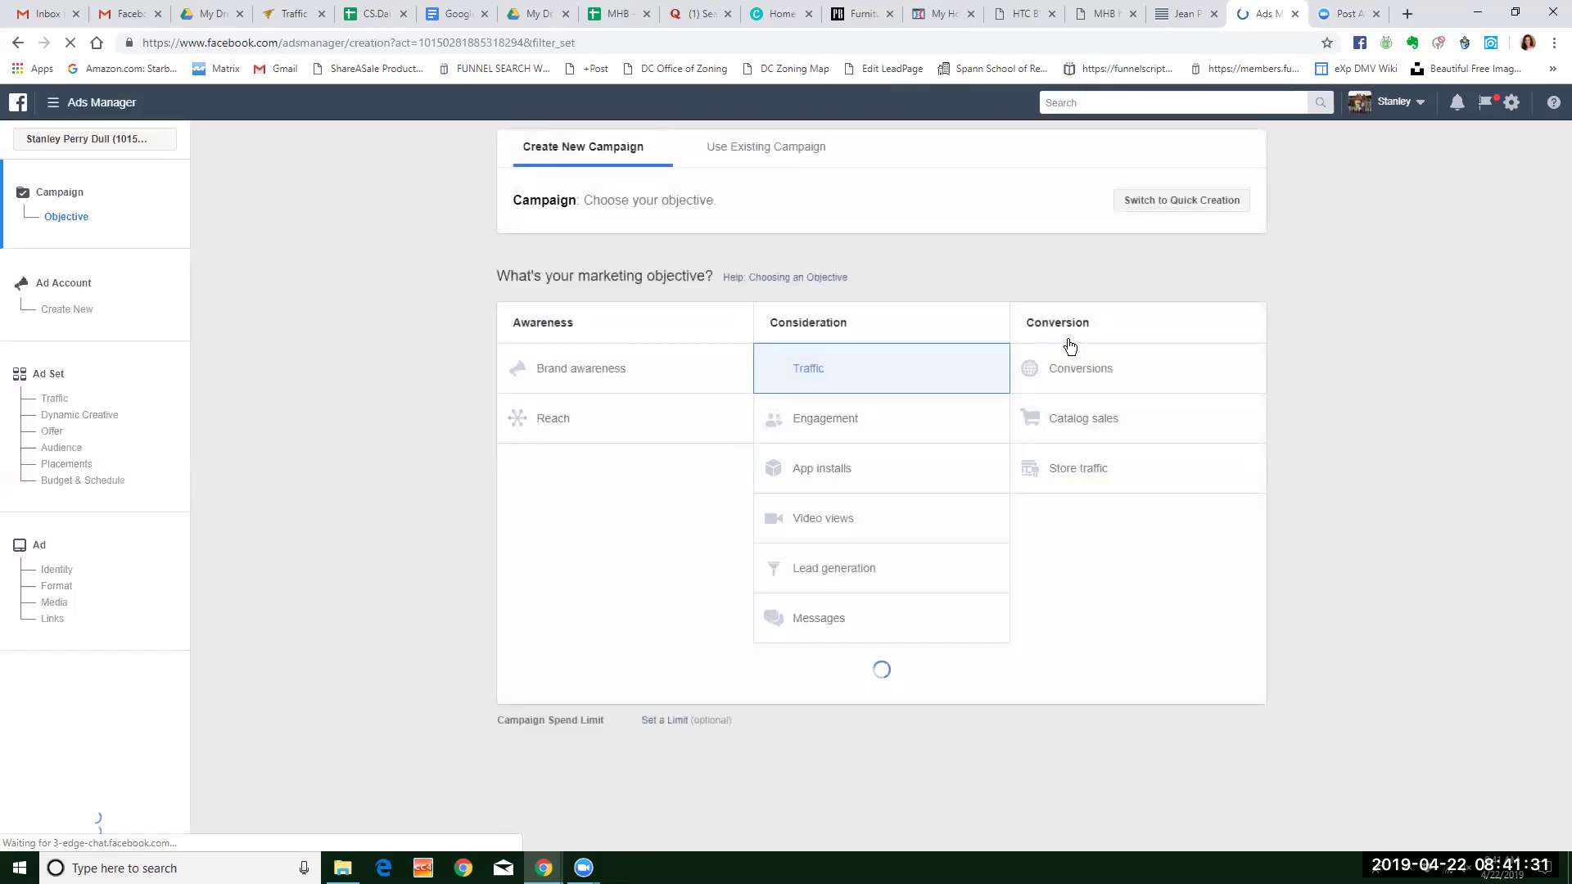
Check the ad accounts and pages, stay on the campaign page, then reach Business Manager from the Ads Manager menu.
{"action": "left_click", "coordinate": [1420, 102]}
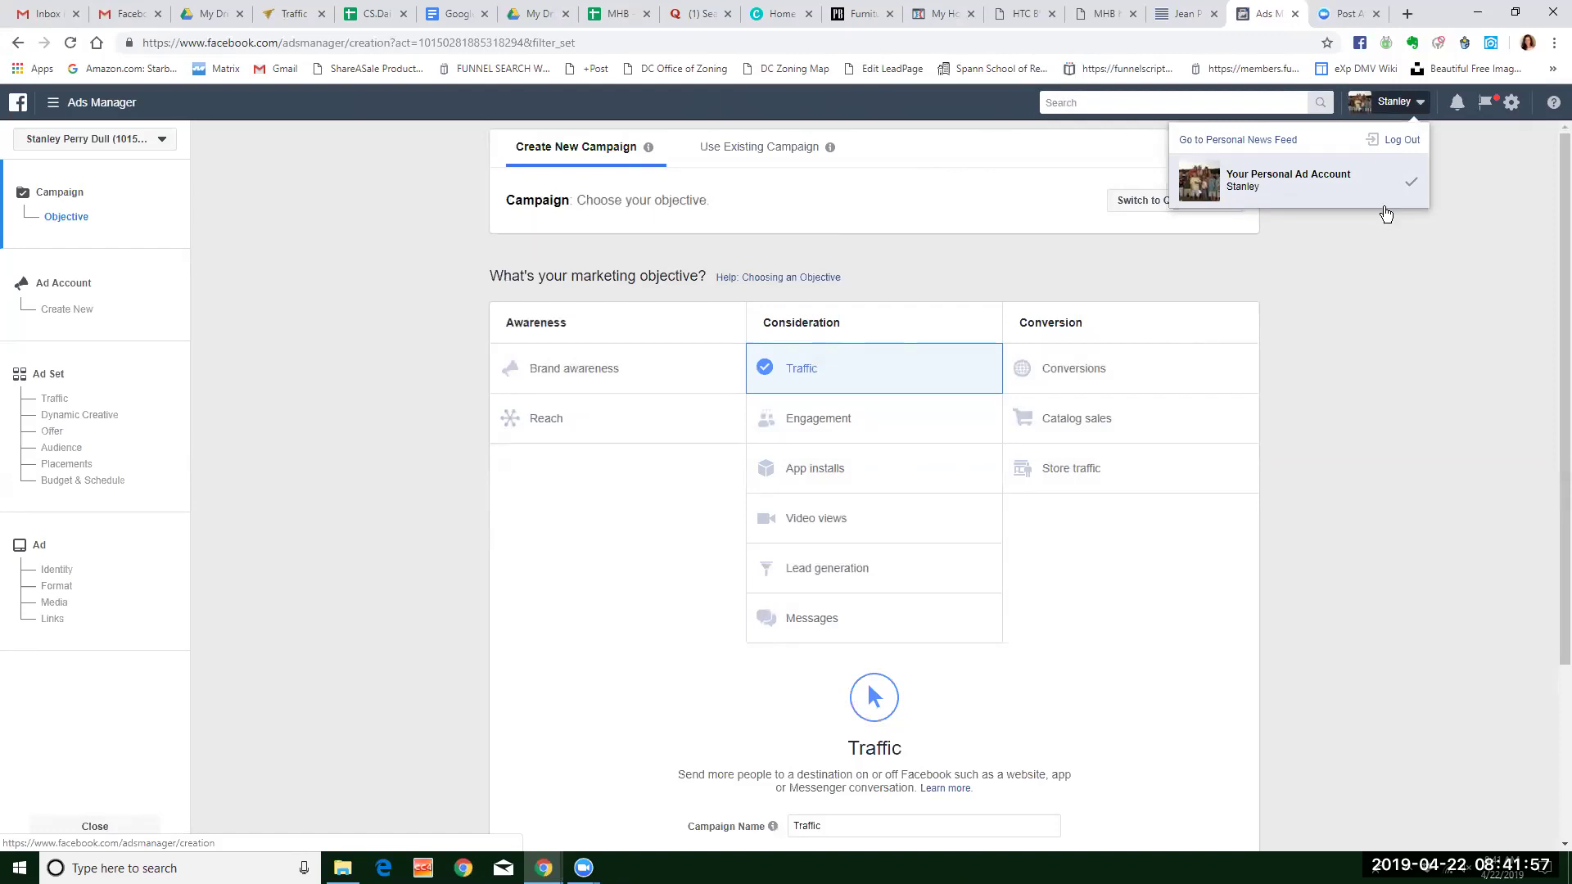
{"action": "left_click", "coordinate": [1511, 110]}
{"action": "left_click", "coordinate": [1511, 109]}
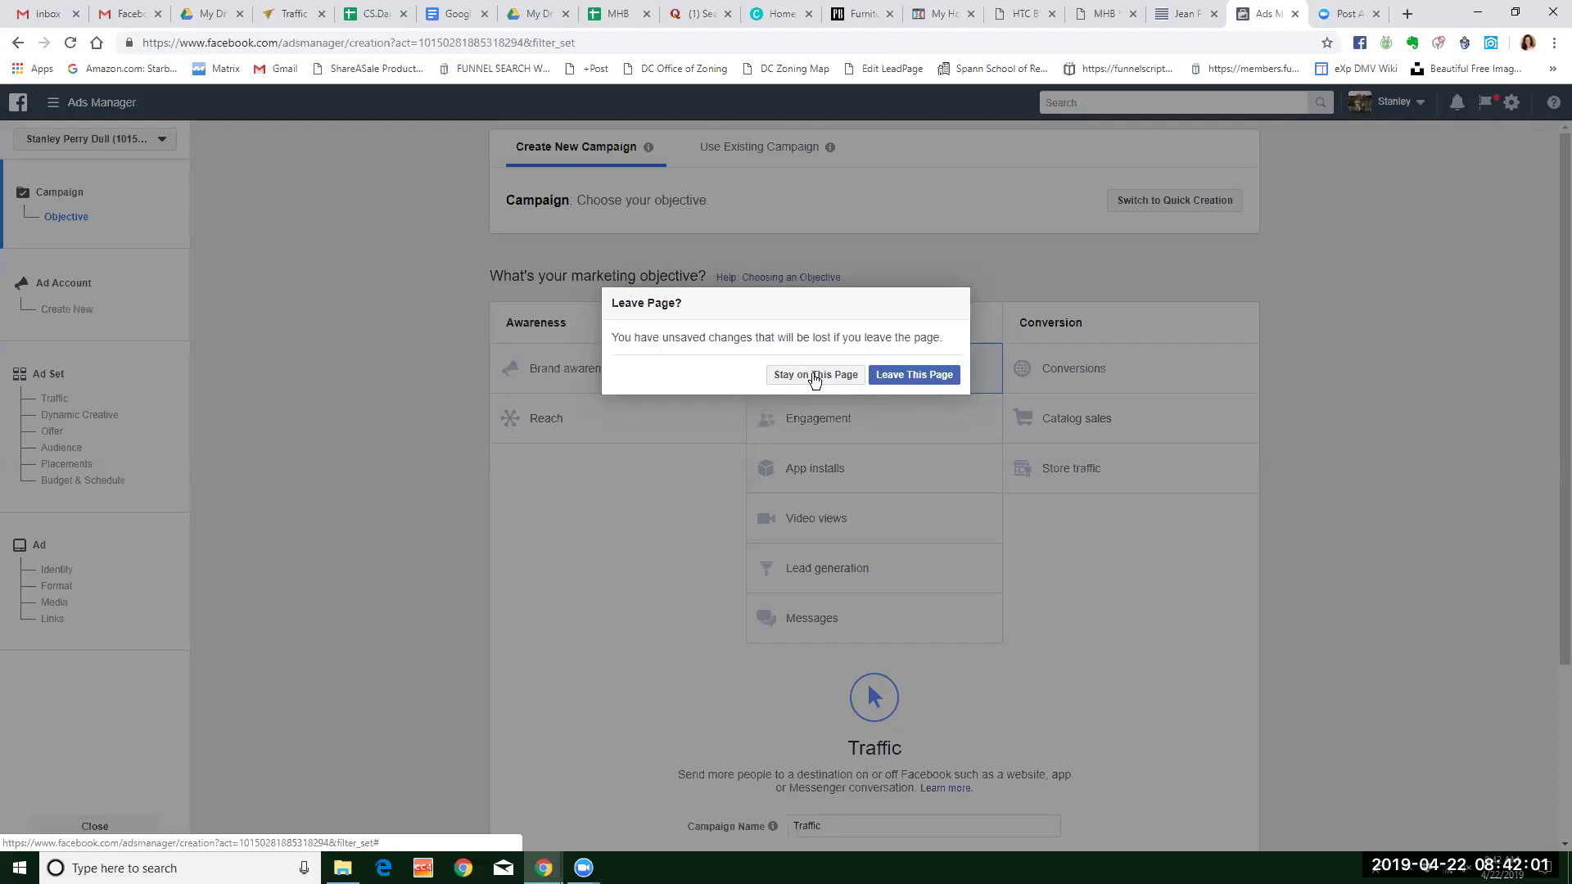
{"action": "left_click", "coordinate": [815, 375]}
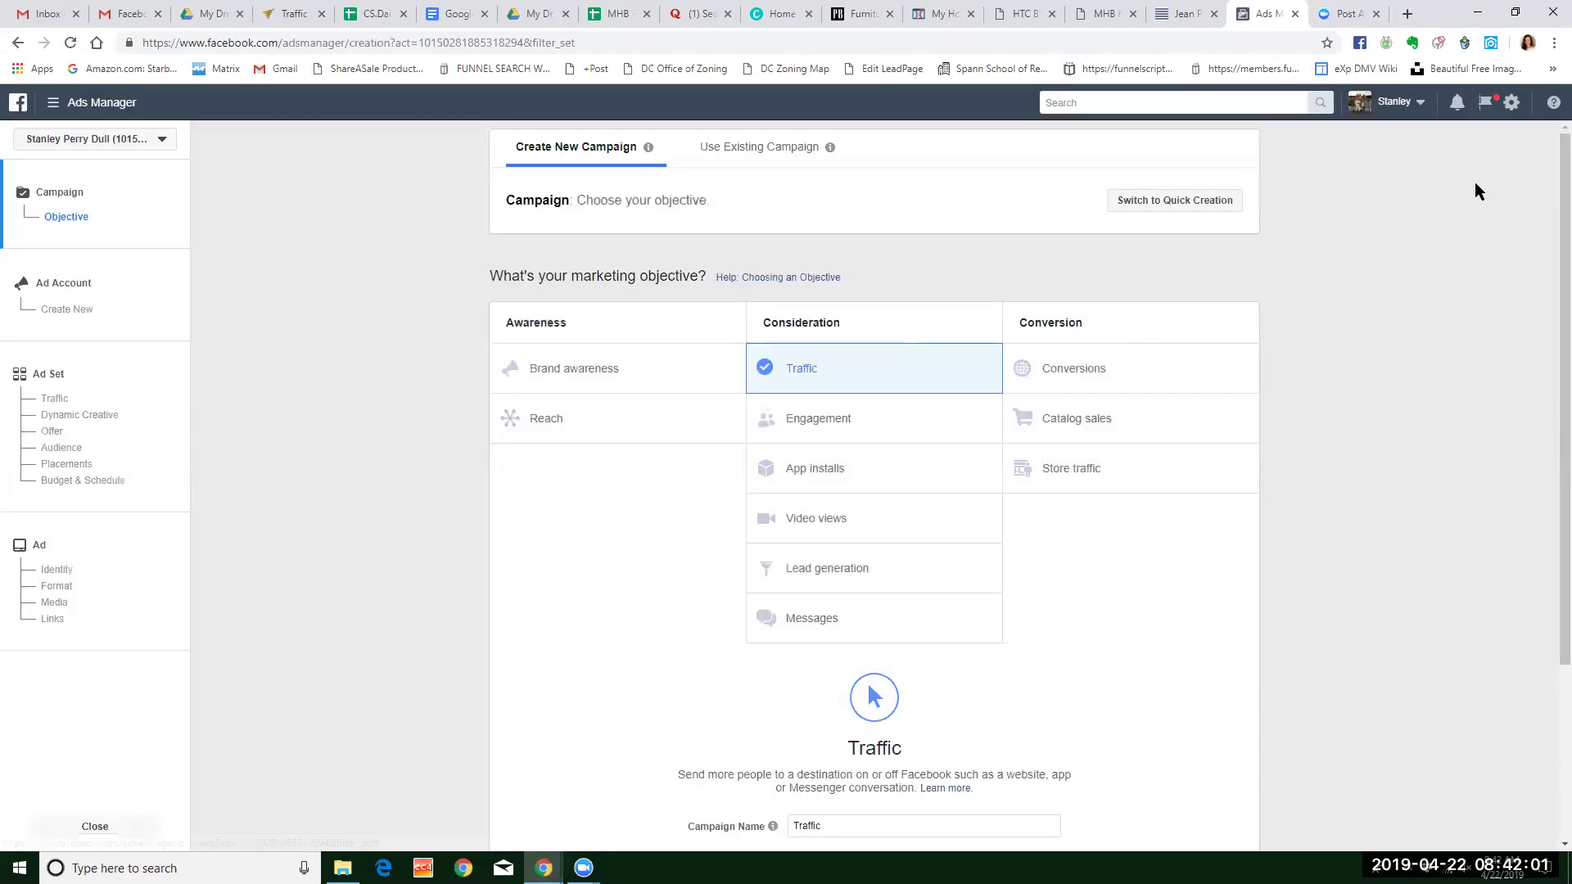
{"action": "left_click", "coordinate": [1483, 104]}
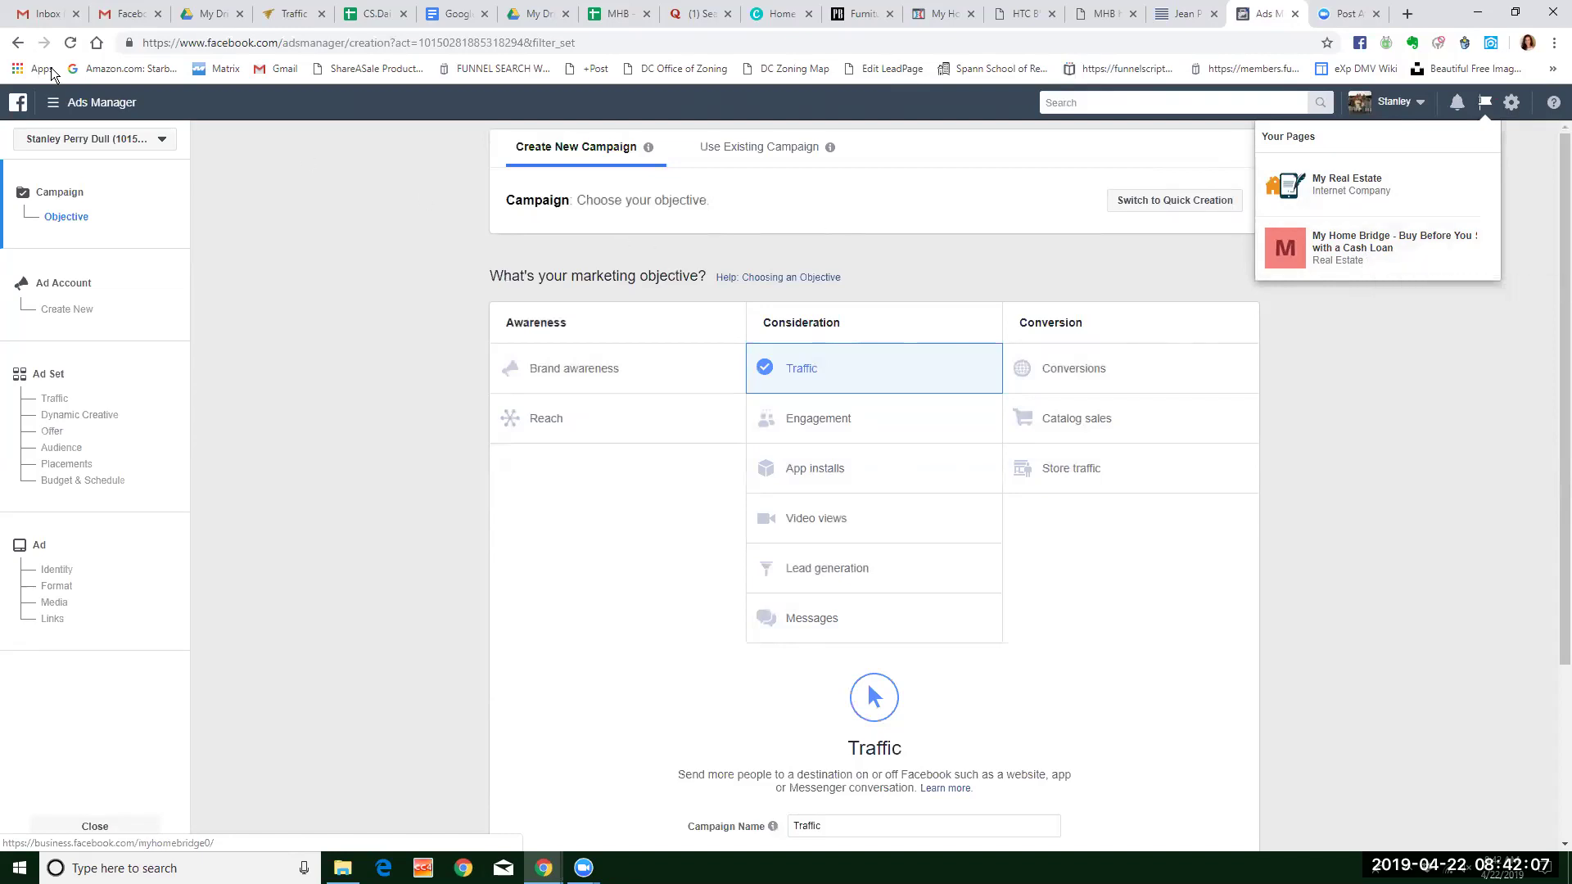
{"action": "left_click", "coordinate": [57, 103]}
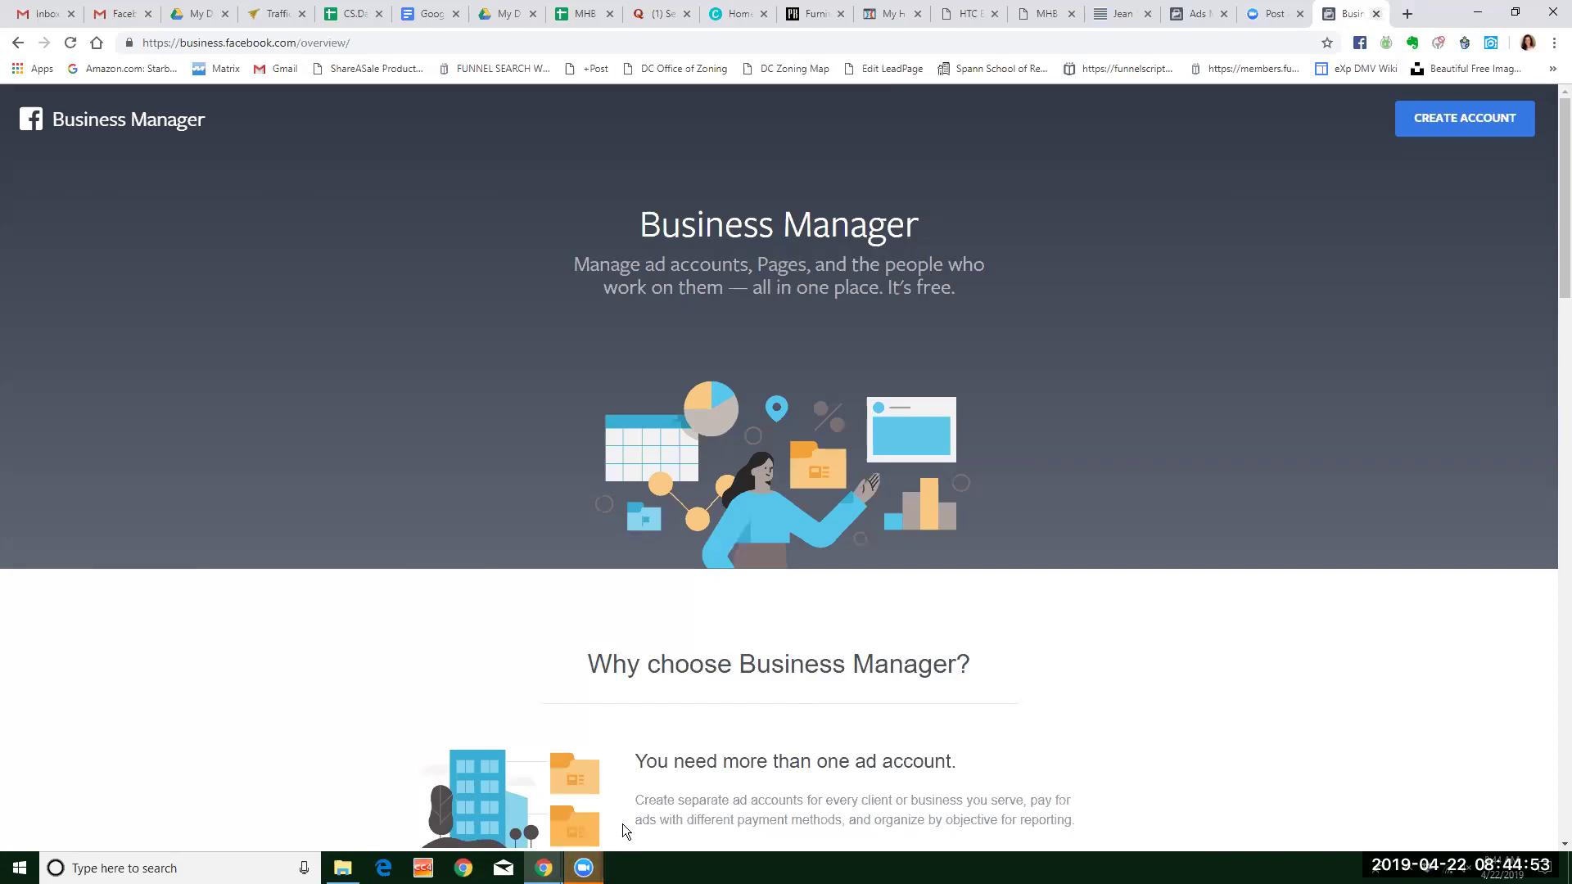
Open the Create Your Business Manager Account dialog and focus its empty business and account name field.
{"action": "left_click", "coordinate": [583, 867]}
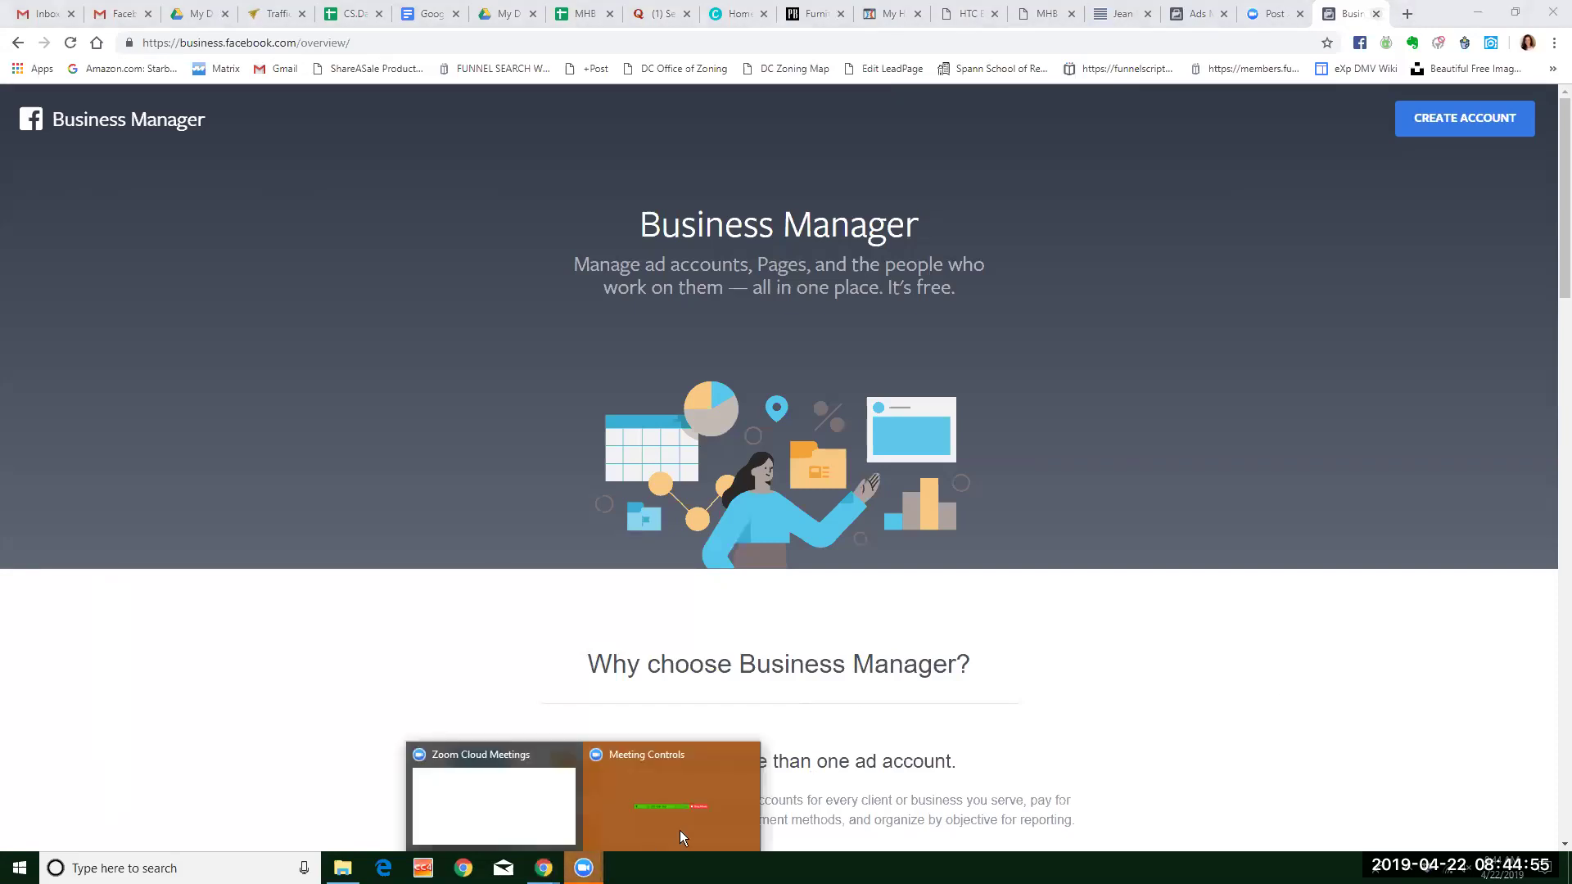
{"action": "left_click", "coordinate": [1096, 712]}
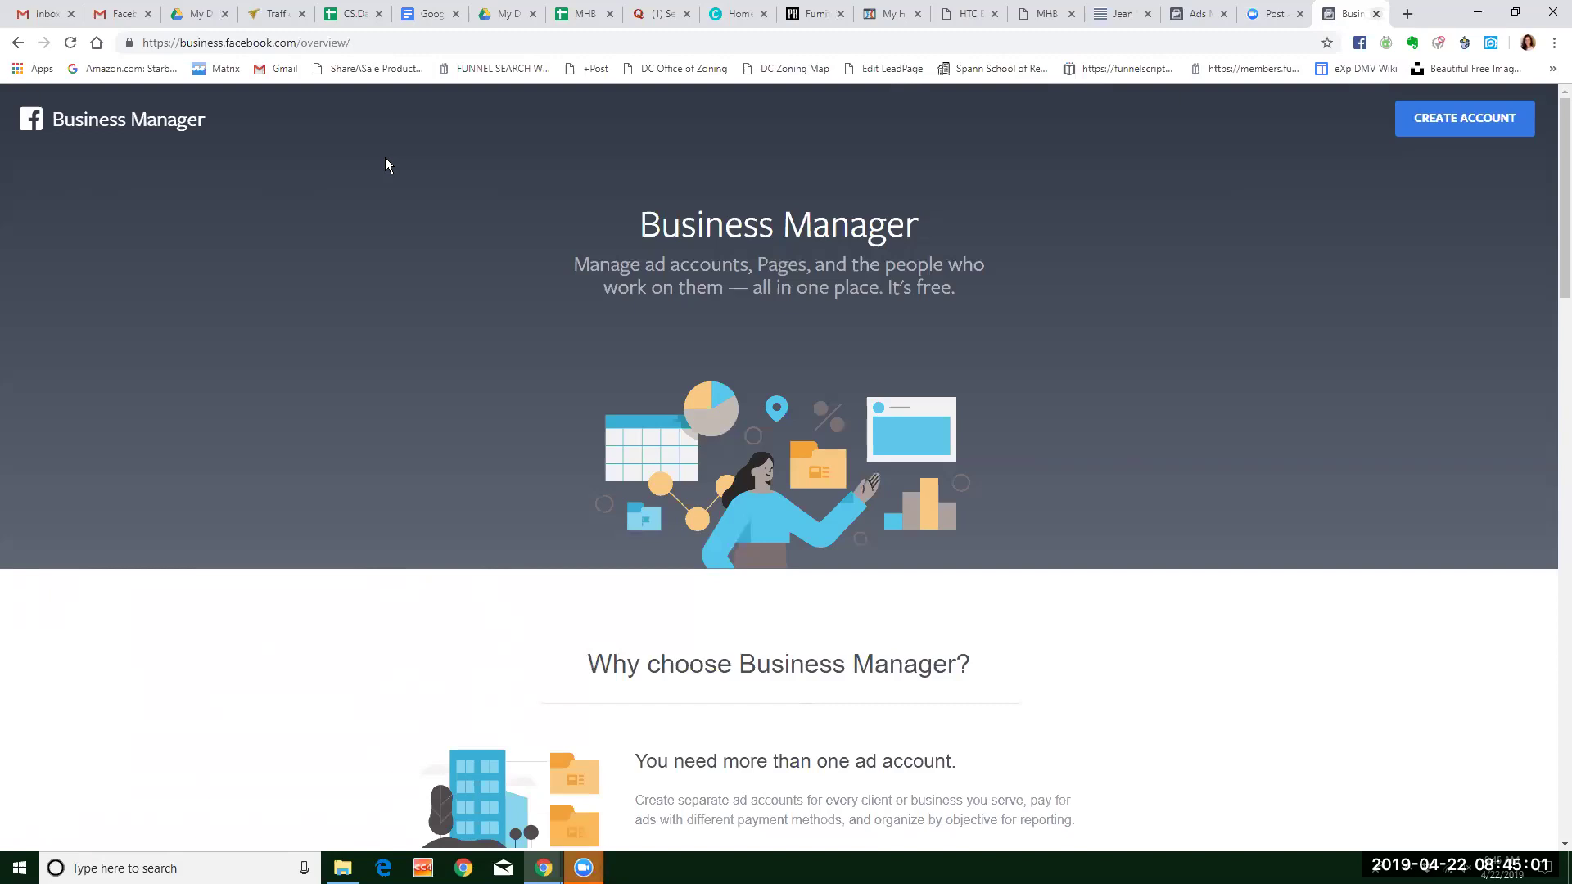
{"action": "left_click_drag", "start_coordinate": [385, 42], "coordinate": [141, 43]}
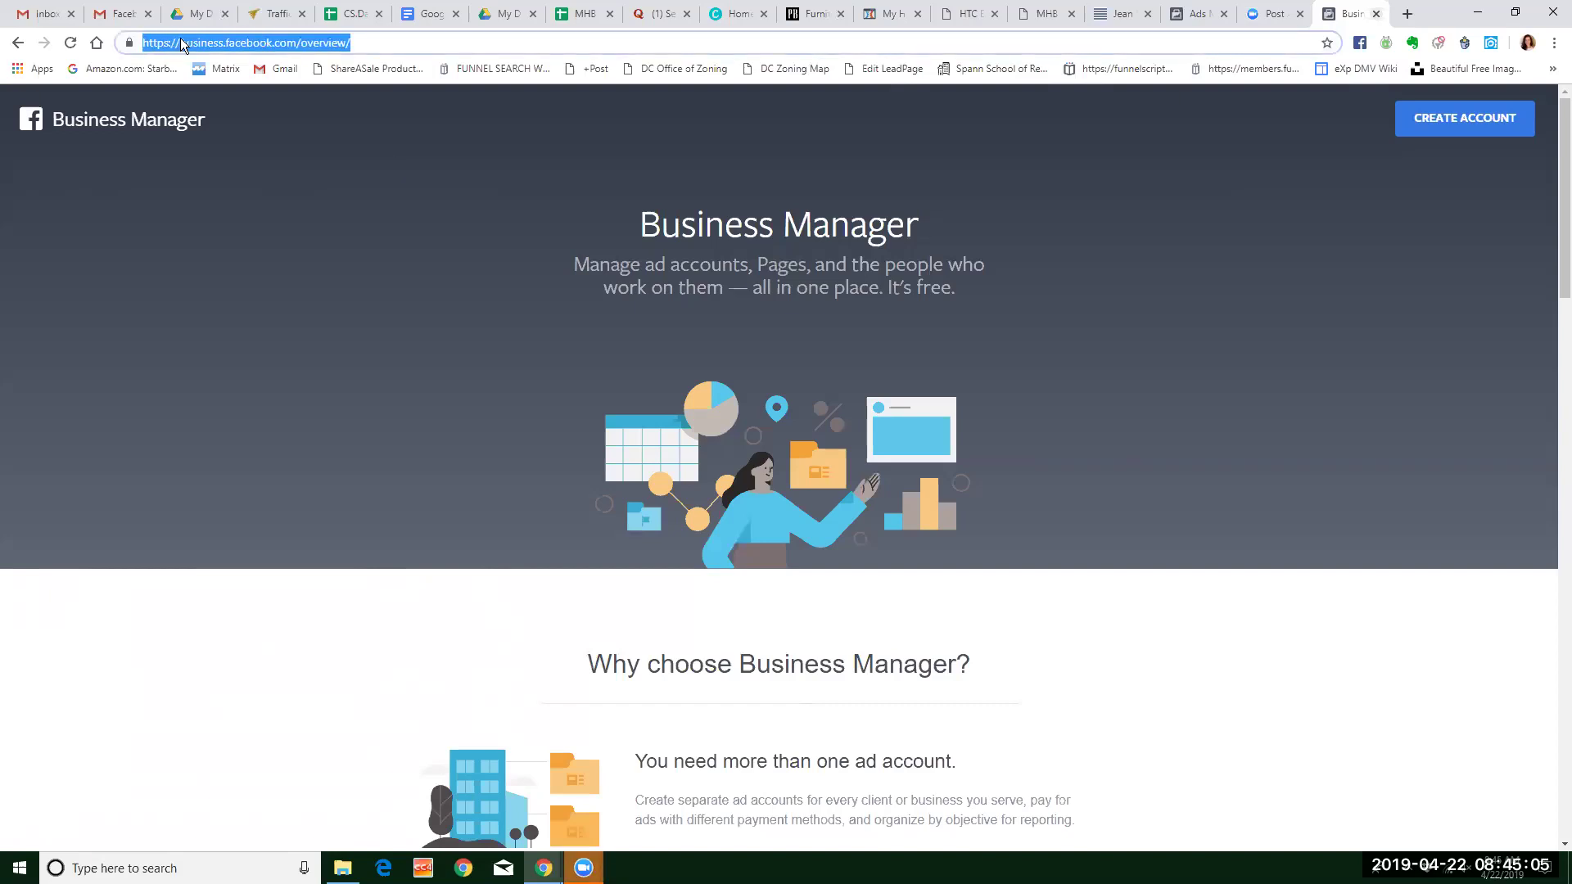
{"action": "left_click", "coordinate": [1328, 293]}
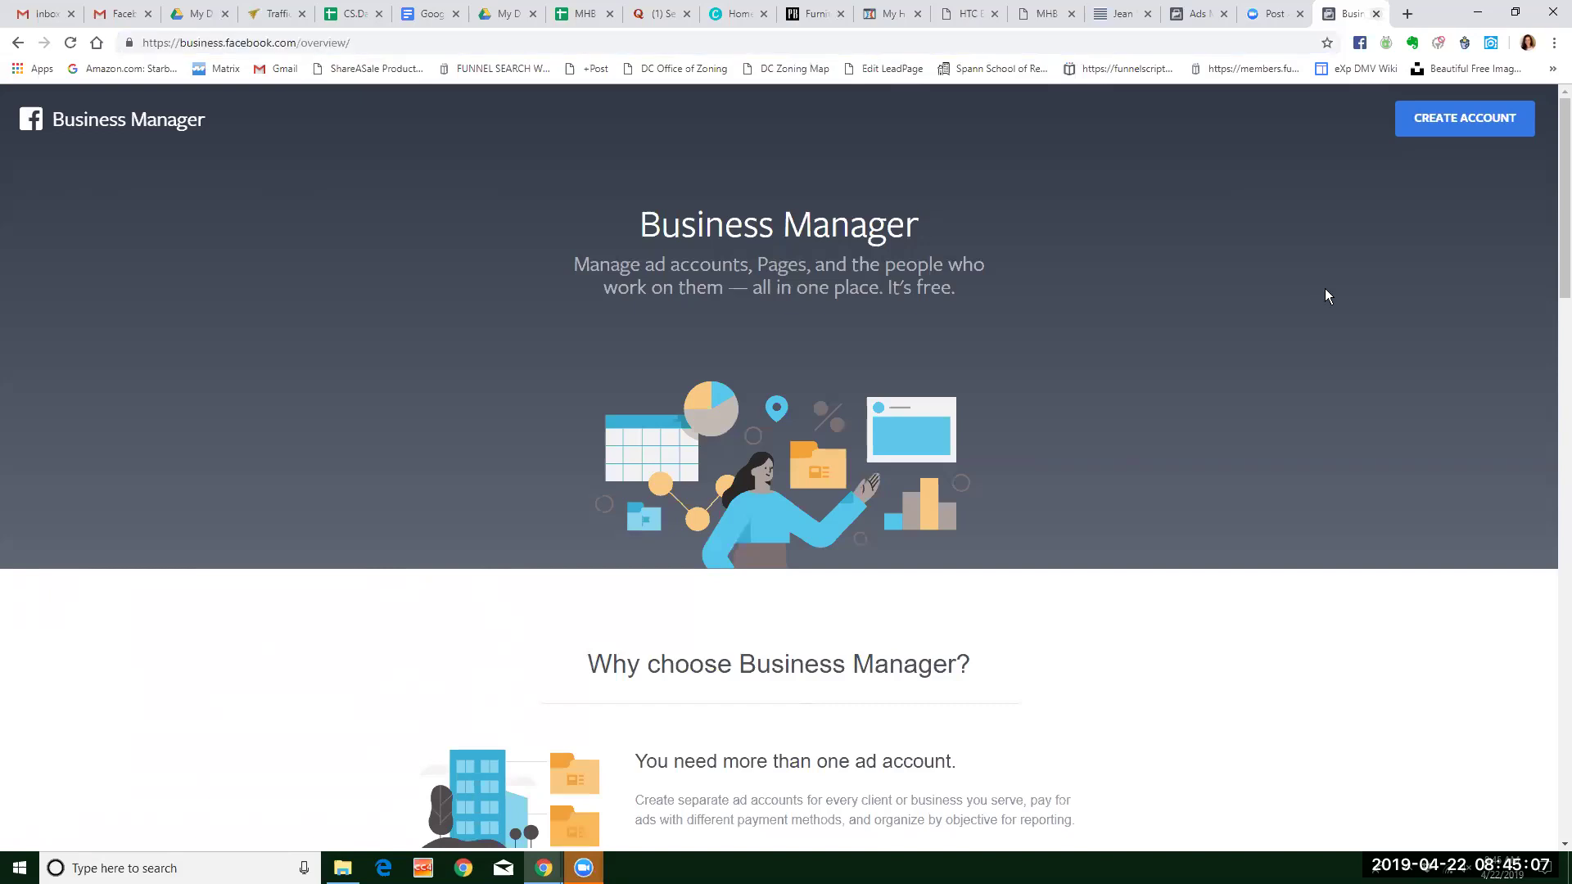
{"action": "left_click", "coordinate": [1481, 124]}
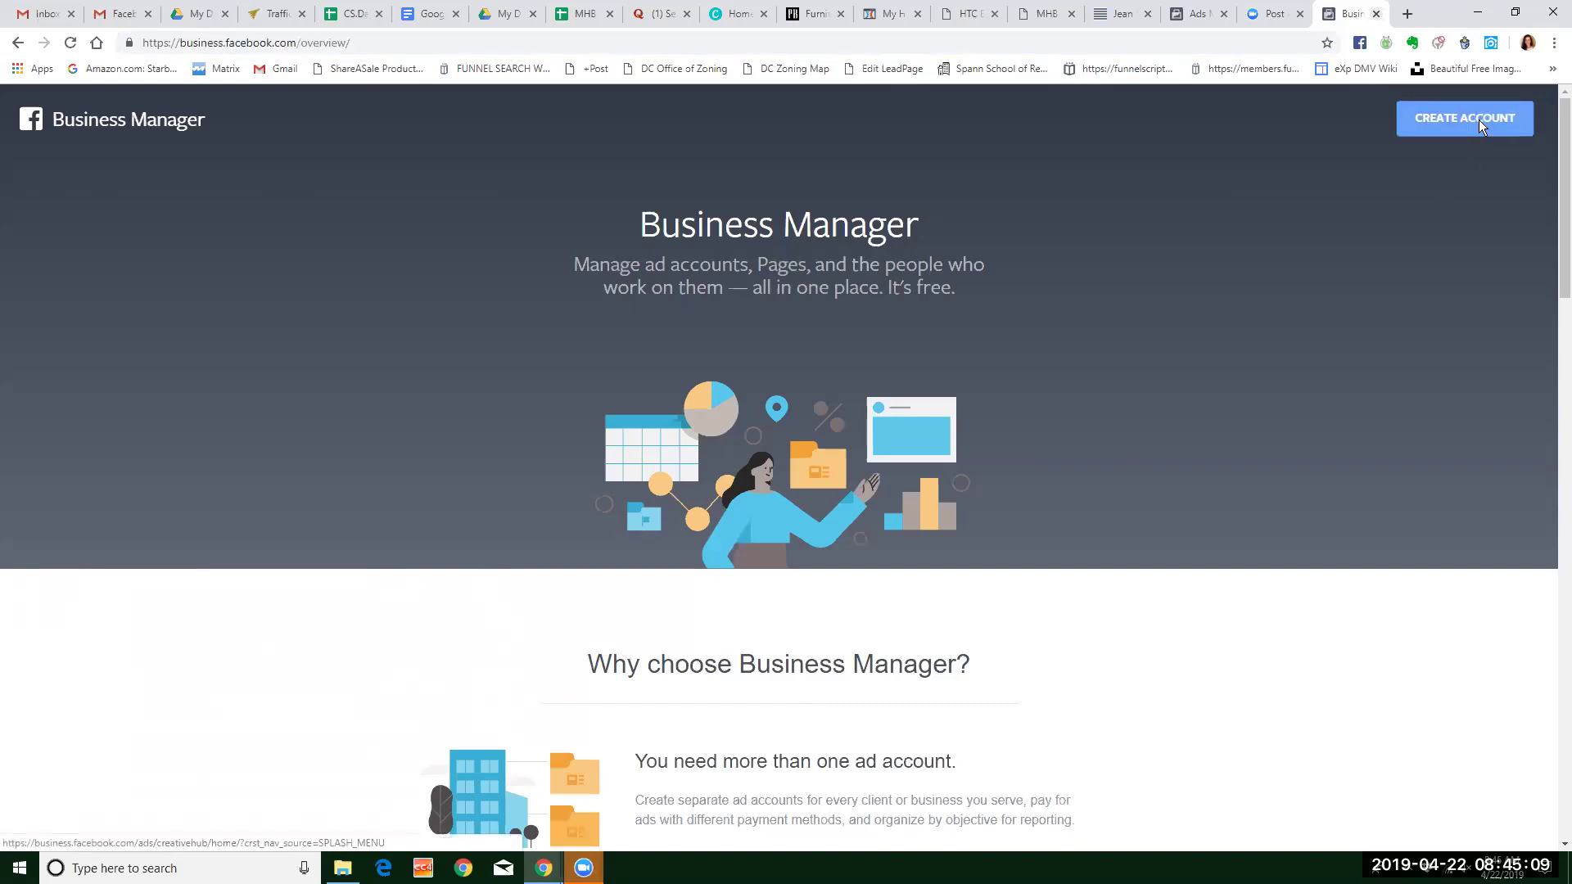
{"action": "left_click", "coordinate": [686, 325]}
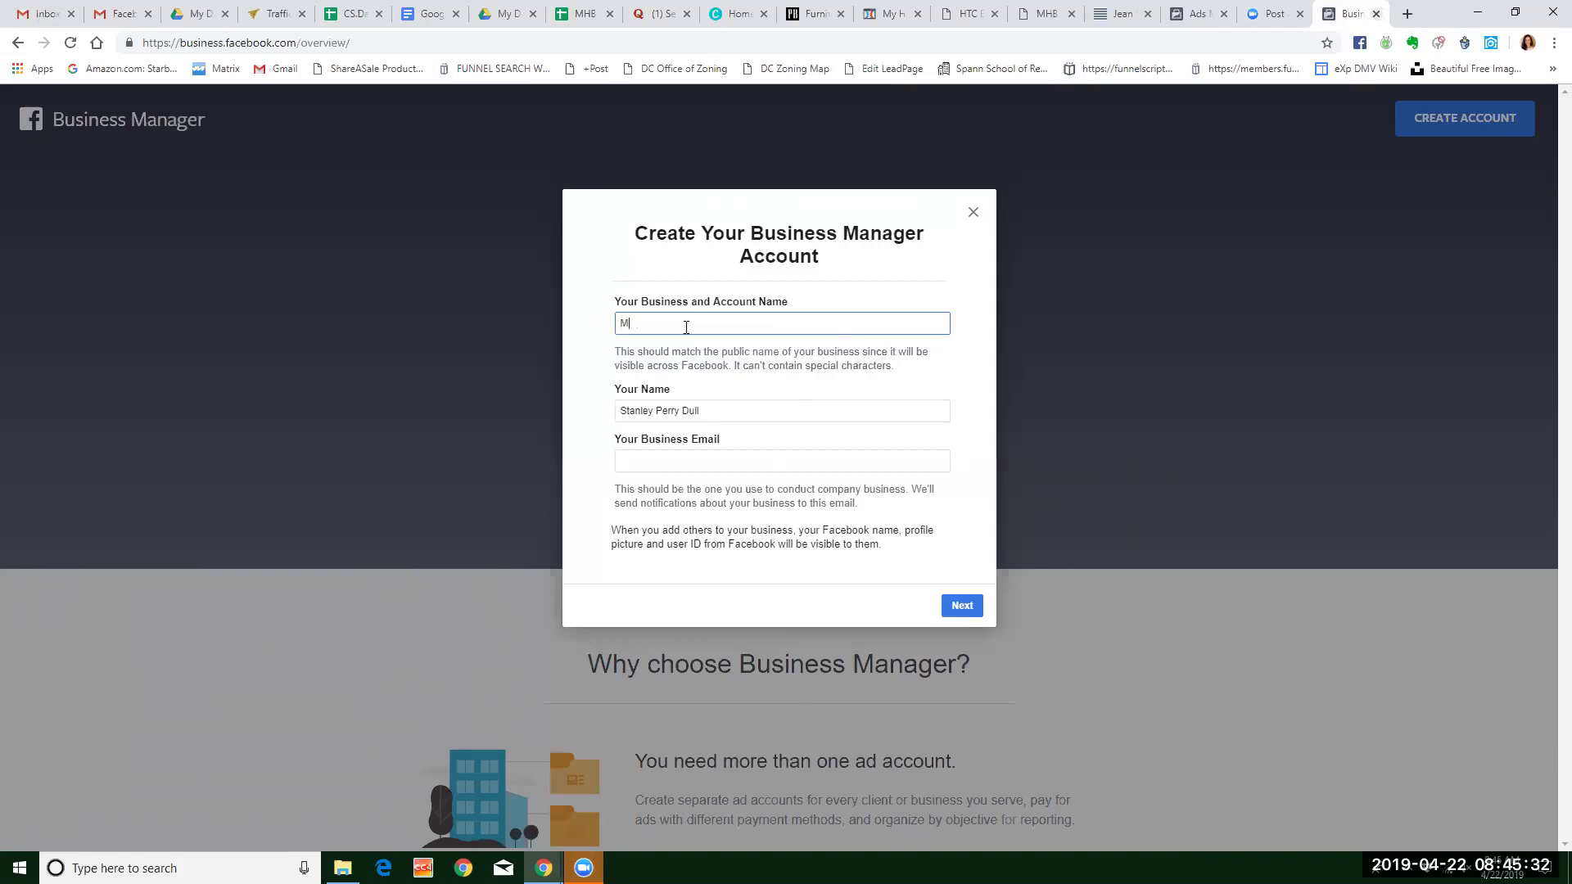
Enter 'My Home Bridge' as the business name and fill in the business e-mail, then continue.
{"action": "type", "text": "dge"}
{"action": "left_click", "coordinate": [717, 459]}
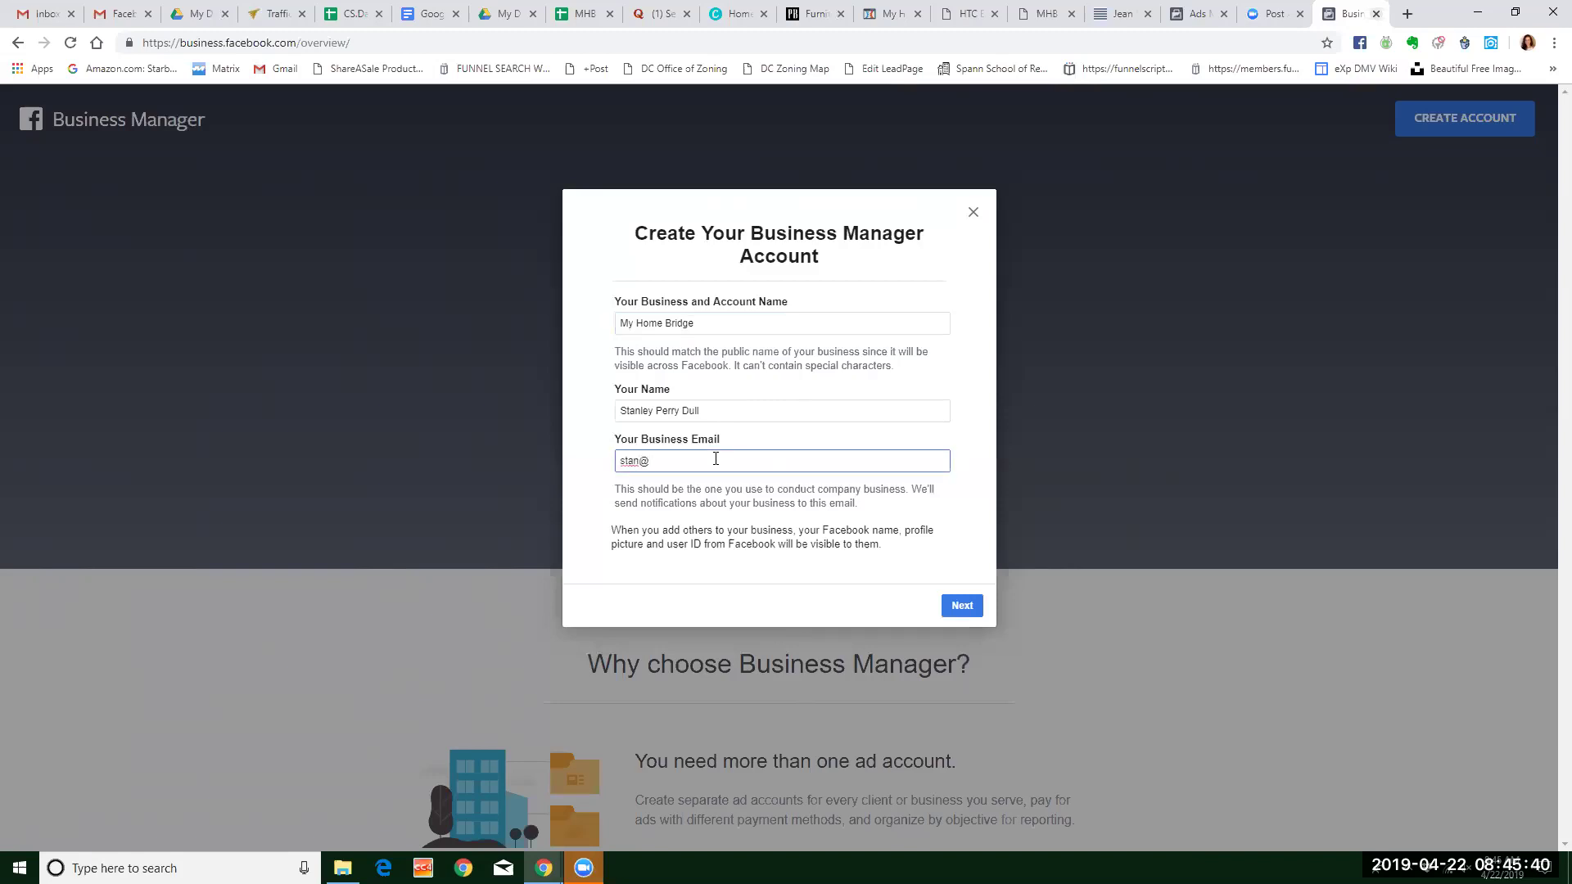
{"action": "left_click", "coordinate": [962, 606]}
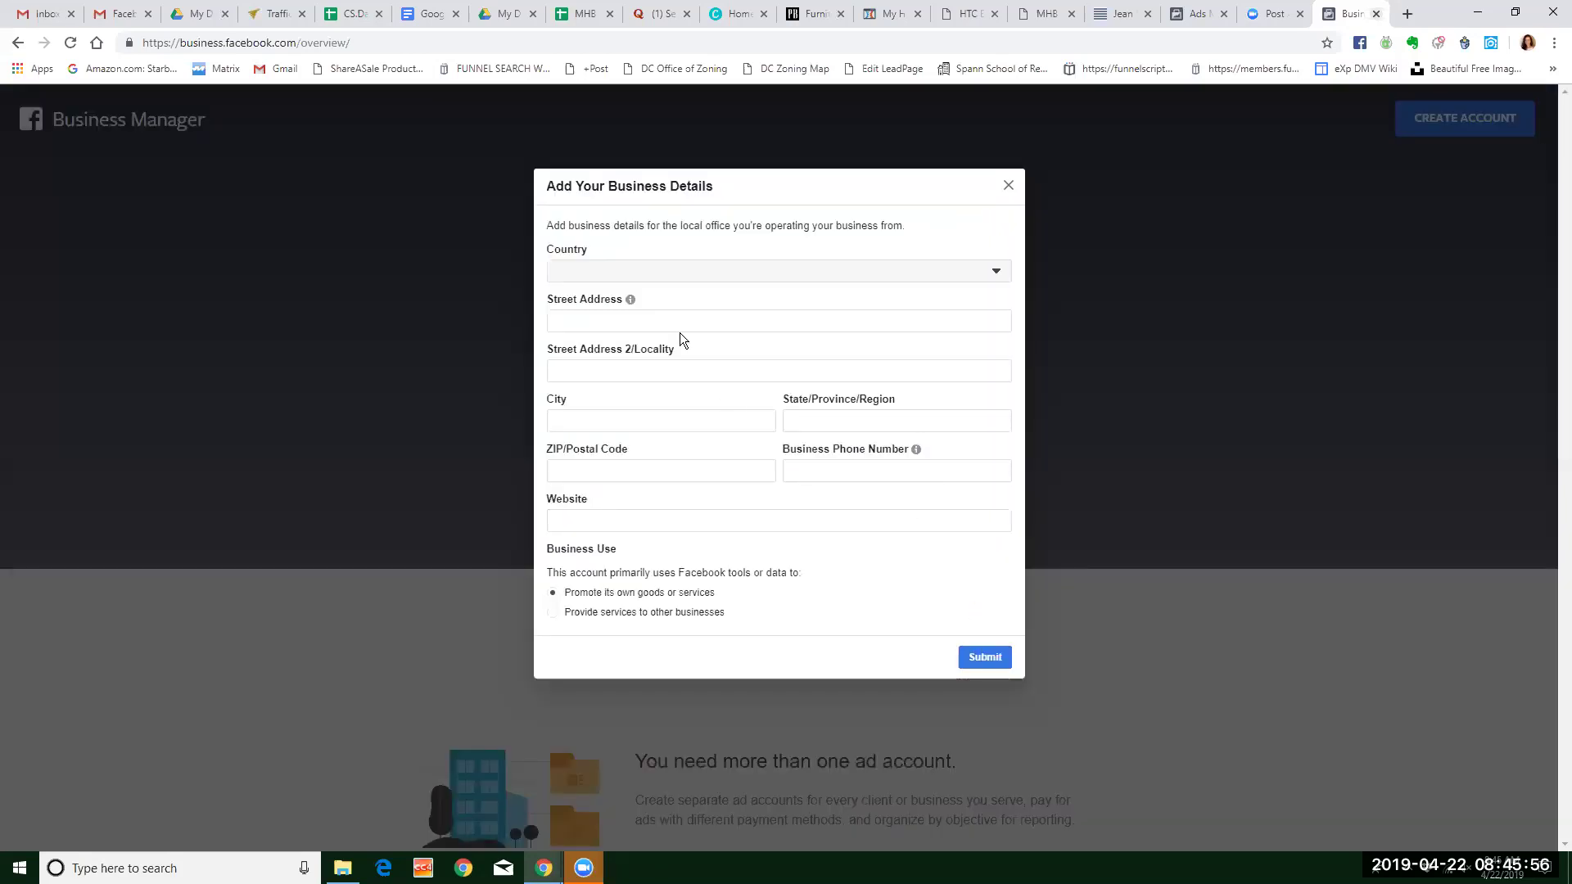
Set the country to United States and autofill the street address from a saved address.
{"action": "left_click", "coordinate": [696, 273]}
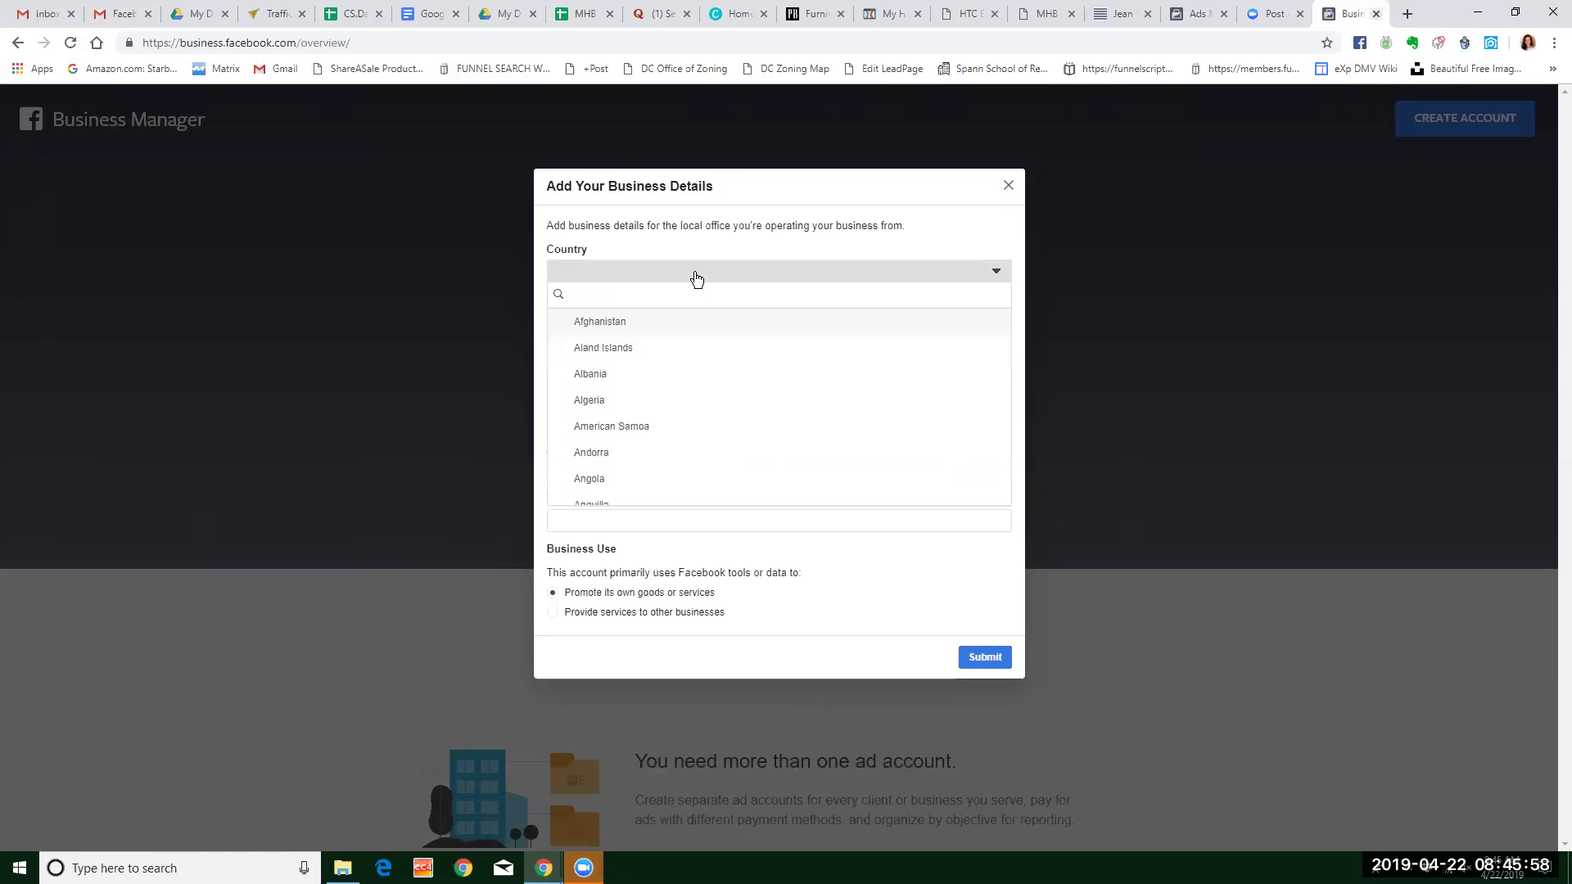
{"action": "left_click", "coordinate": [696, 278]}
{"action": "left_click", "coordinate": [696, 278]}
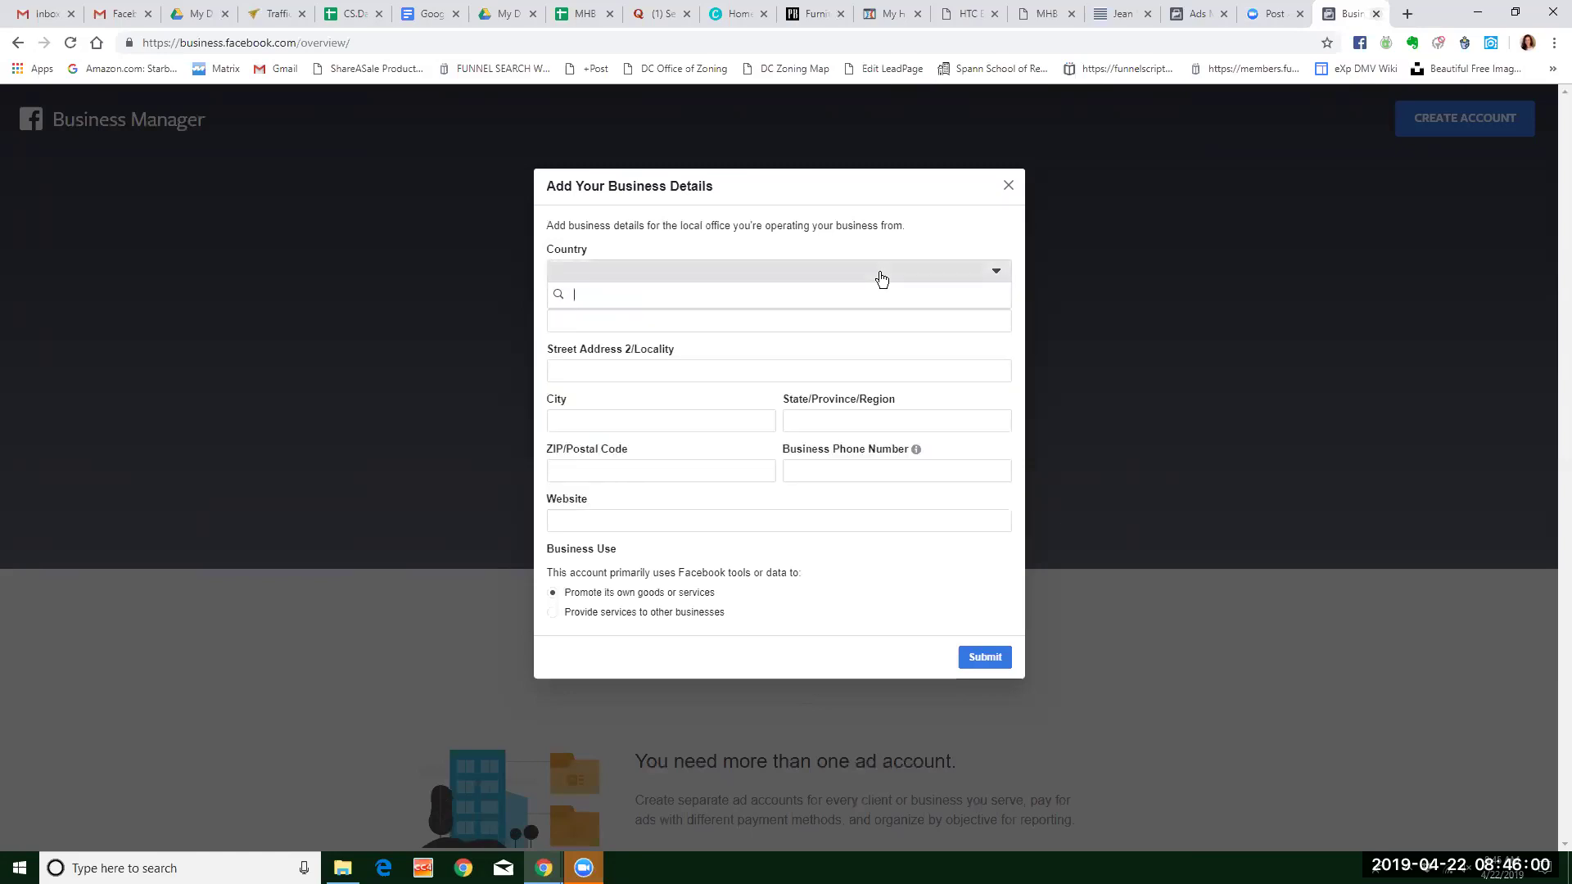
{"action": "scroll", "coordinate": [749, 331], "scroll_direction": "down", "scroll_amount": 8}
{"action": "scroll", "coordinate": [676, 398], "scroll_direction": "down", "scroll_amount": 20}
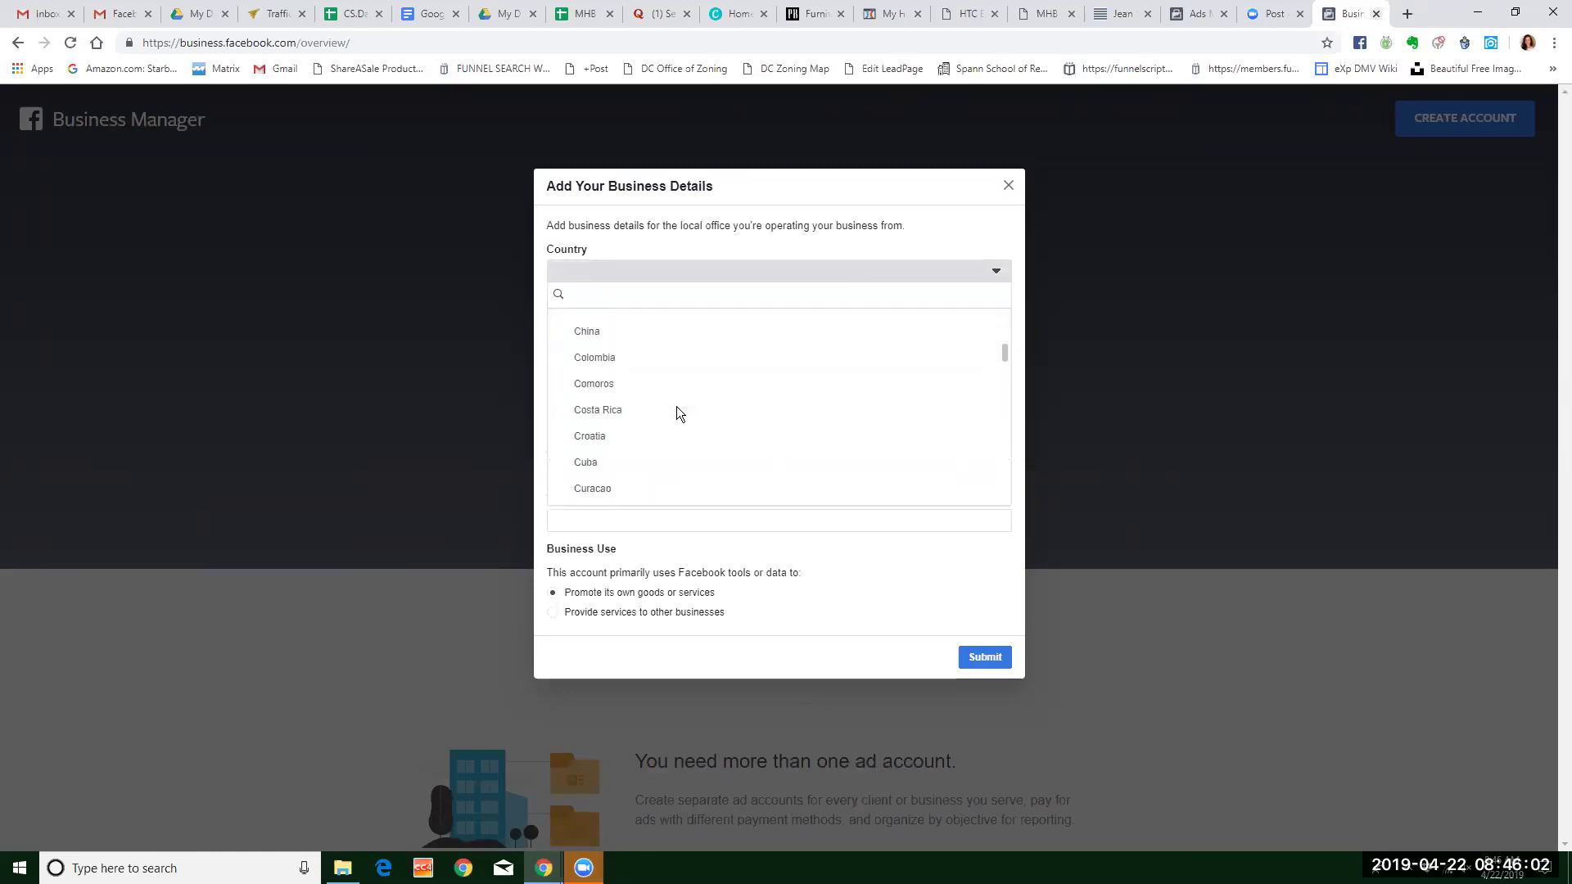
{"action": "scroll", "coordinate": [670, 416], "scroll_direction": "down", "scroll_amount": 20}
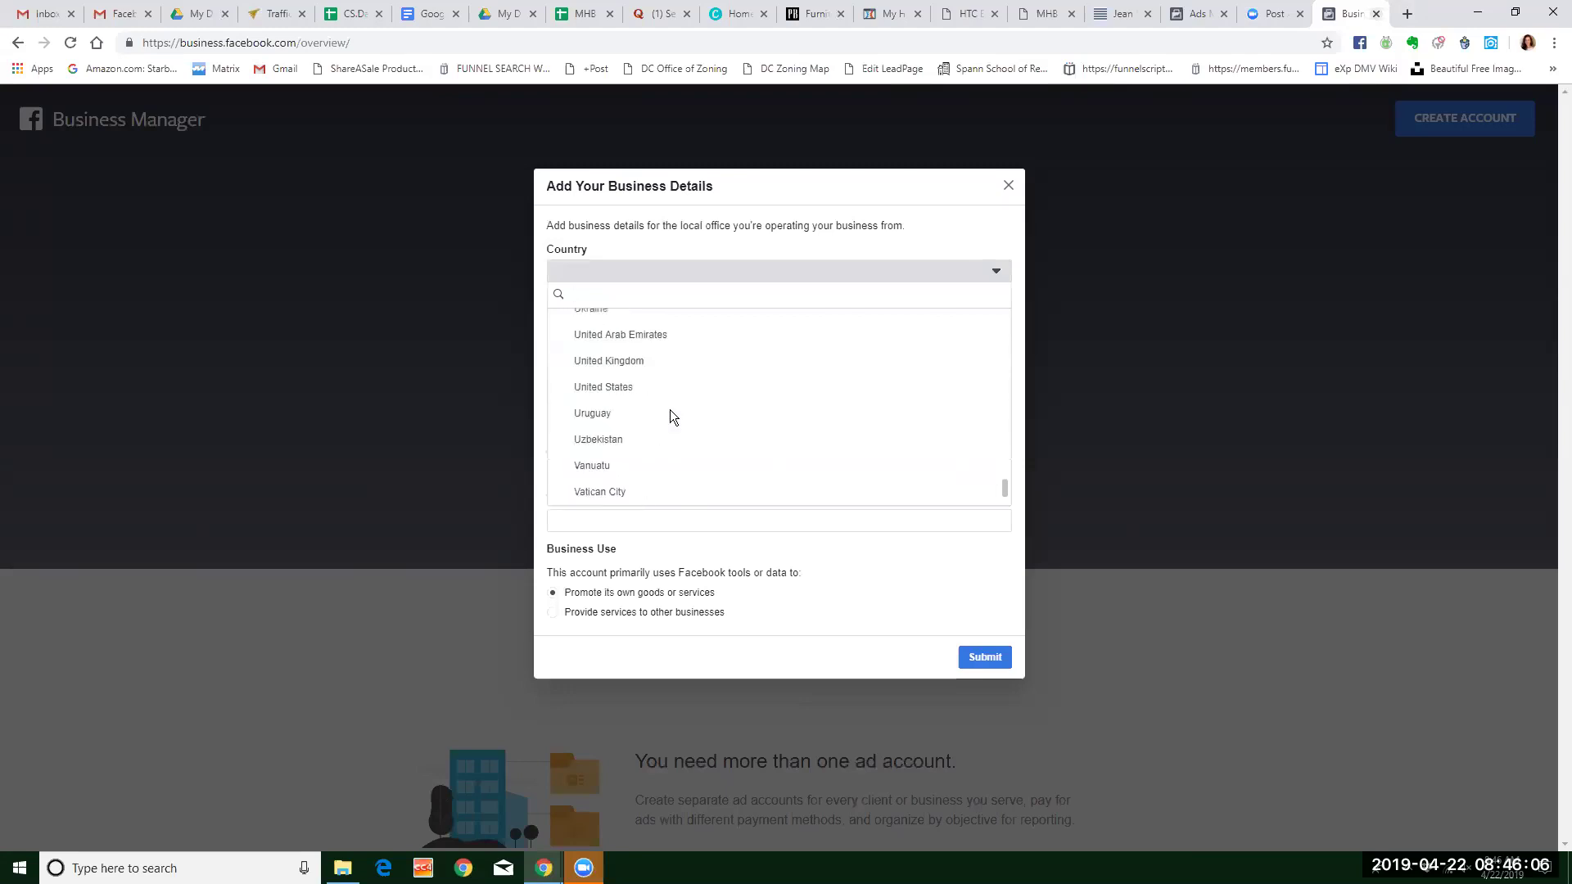
{"action": "left_click", "coordinate": [636, 387]}
{"action": "left_click", "coordinate": [590, 322]}
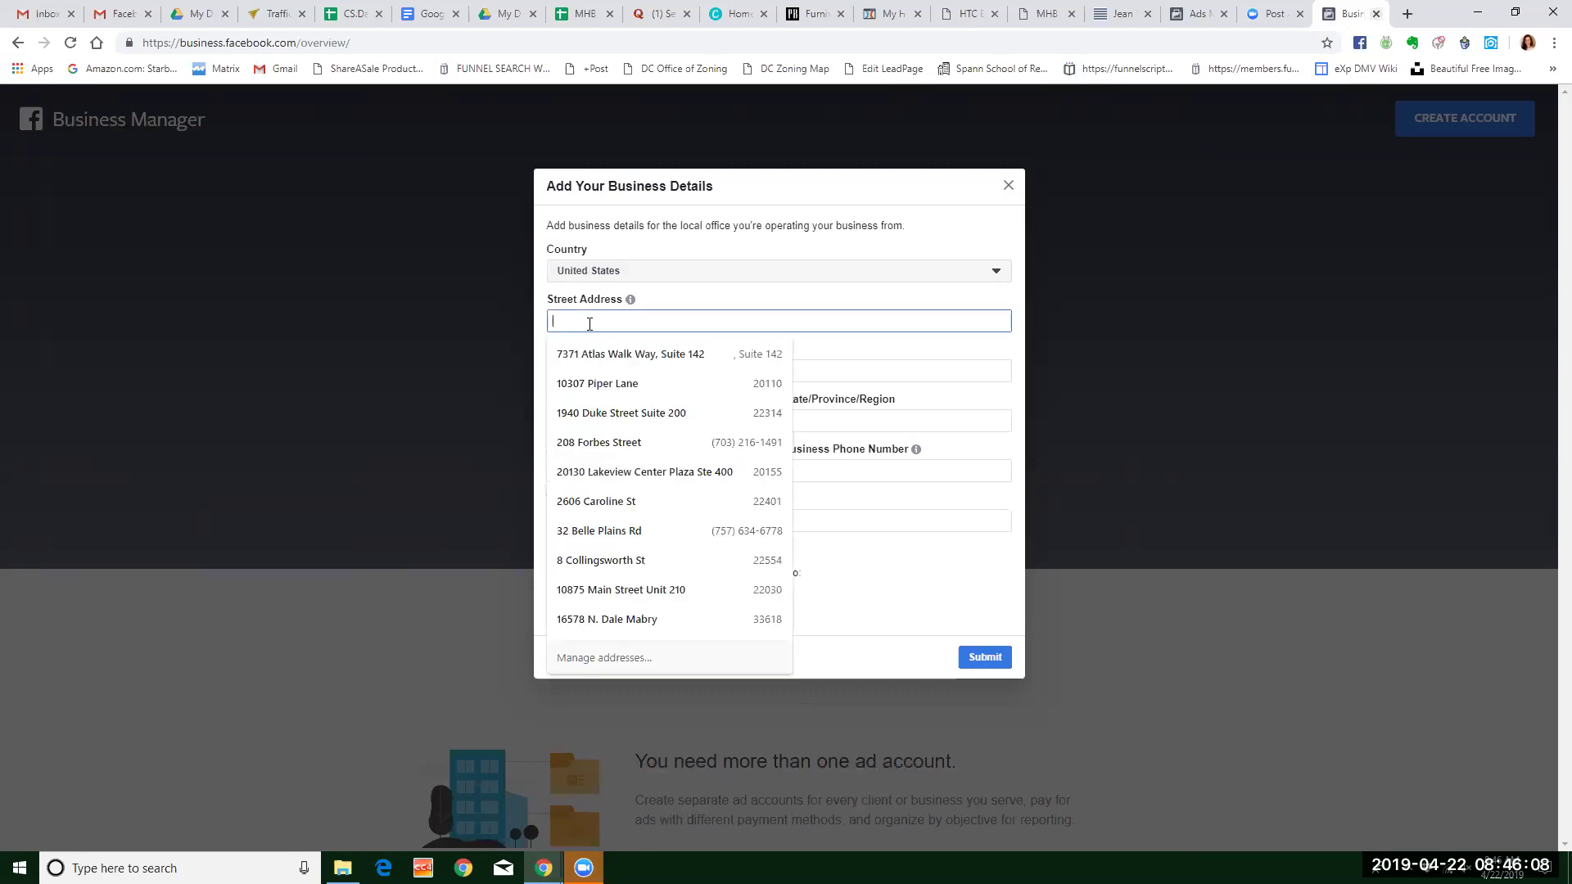
{"action": "left_click", "coordinate": [606, 384]}
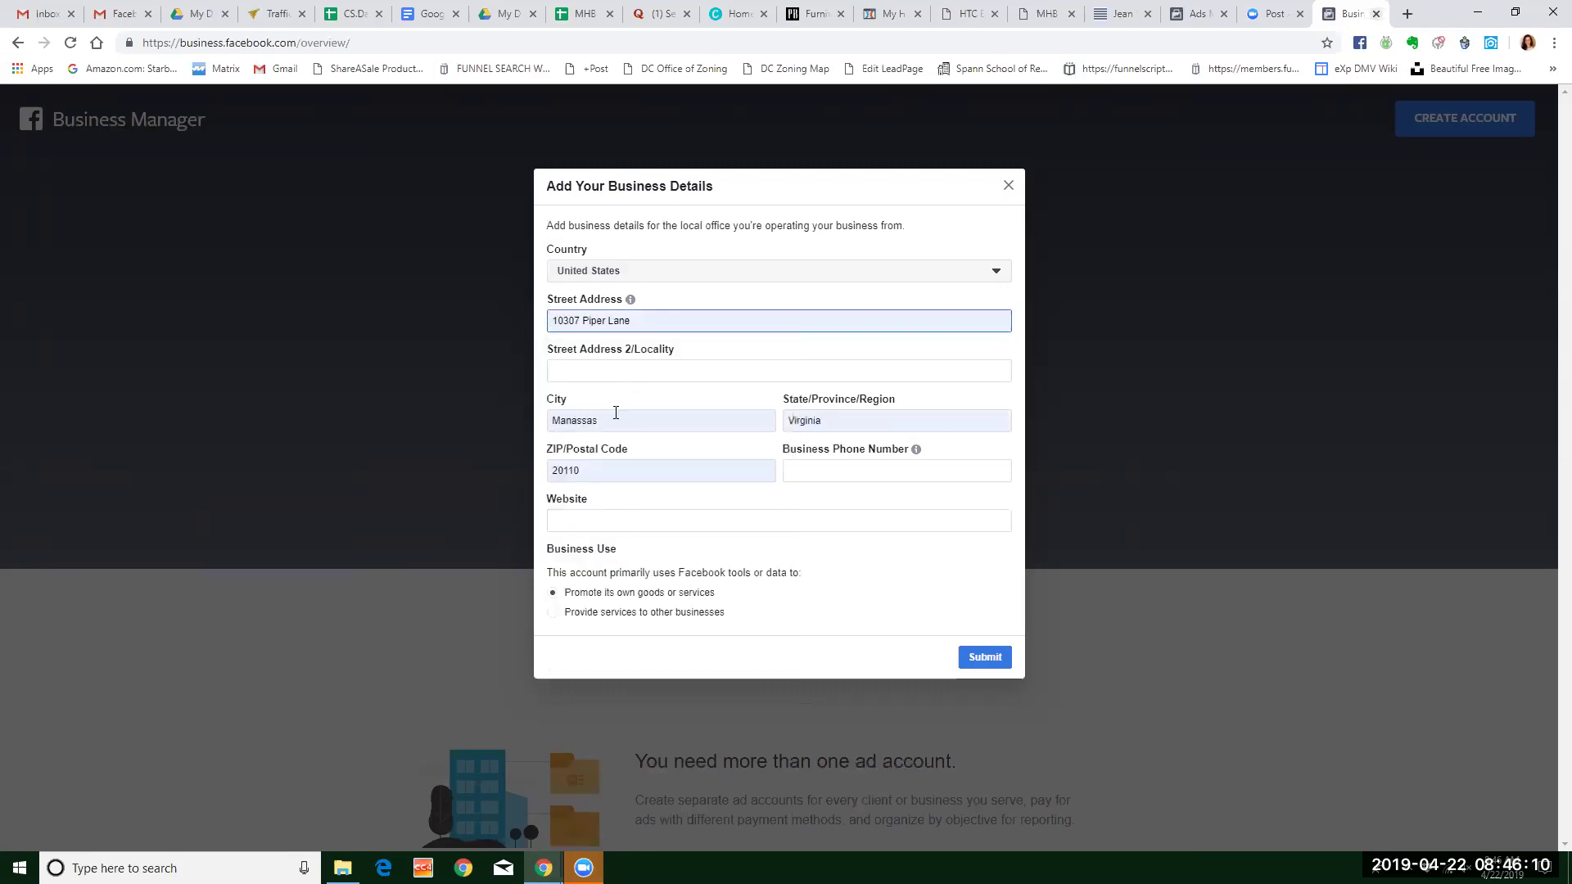
{"action": "left_click", "coordinate": [826, 470]}
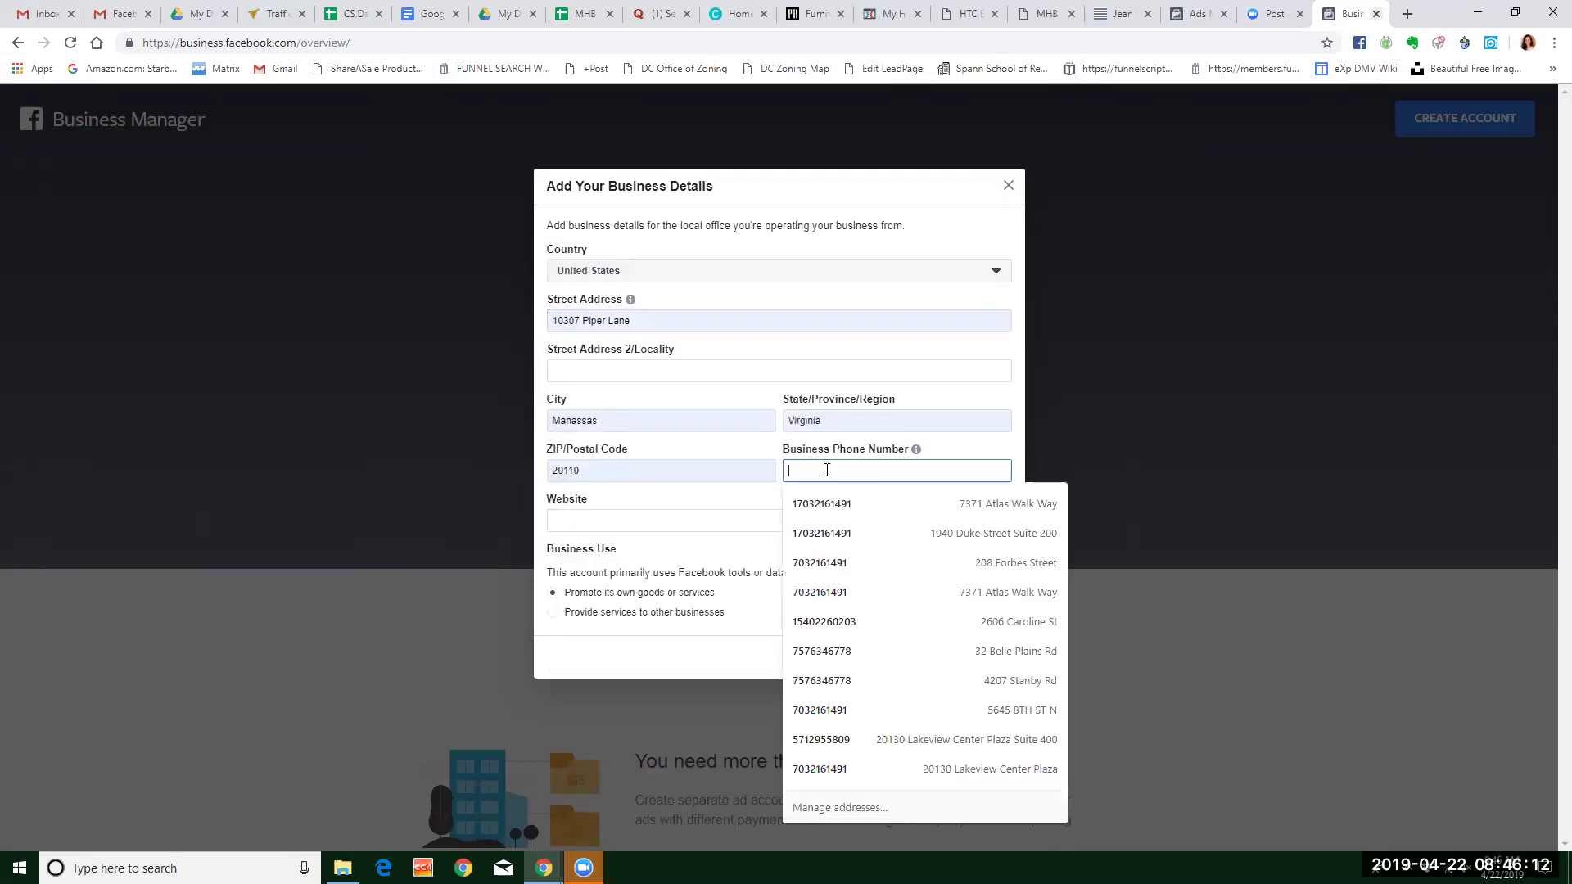
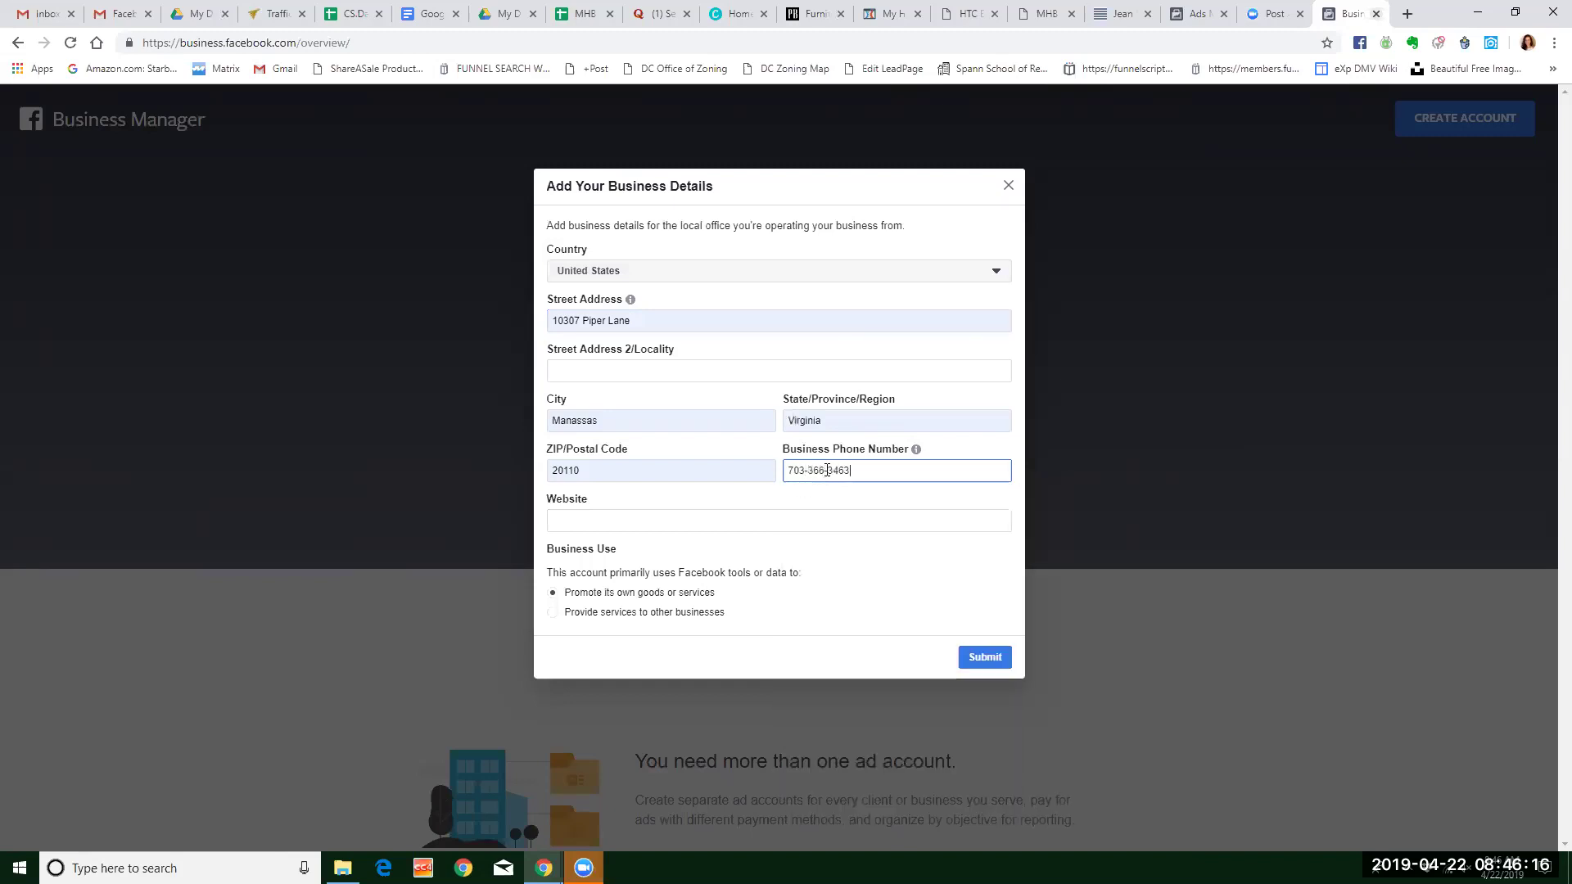
{"action": "left_click", "coordinate": [633, 519]}
{"action": "type", "text": "http://www.myhme"}
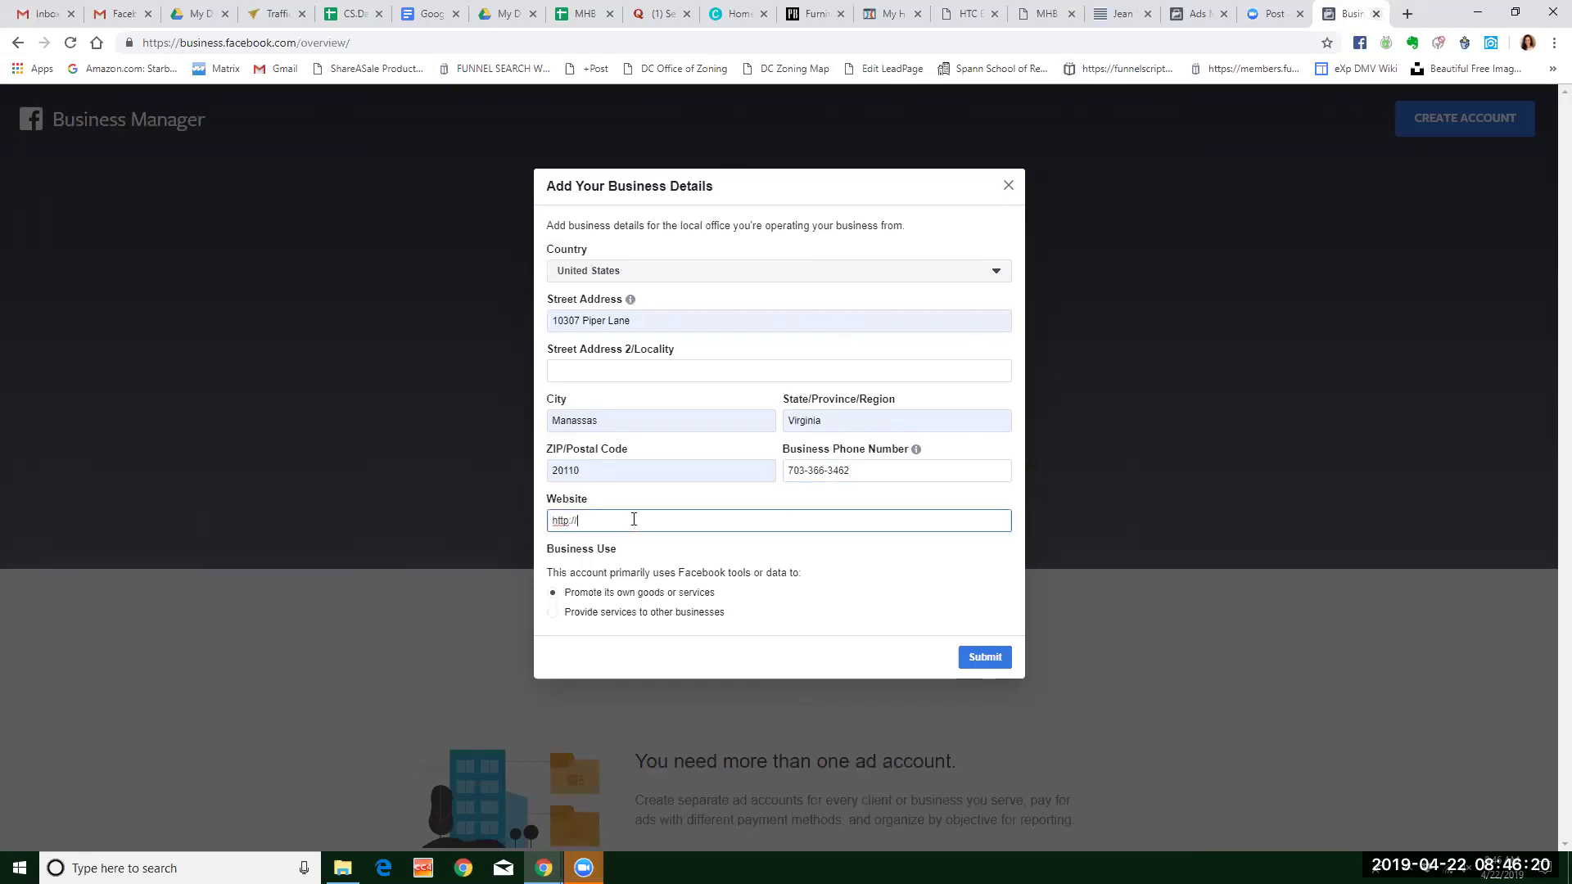
{"action": "key", "text": "BackSpace"}
{"action": "key", "text": "BackSpace"}
{"action": "type", "text": "omebridge.com"}
{"action": "left_click", "coordinate": [551, 614]}
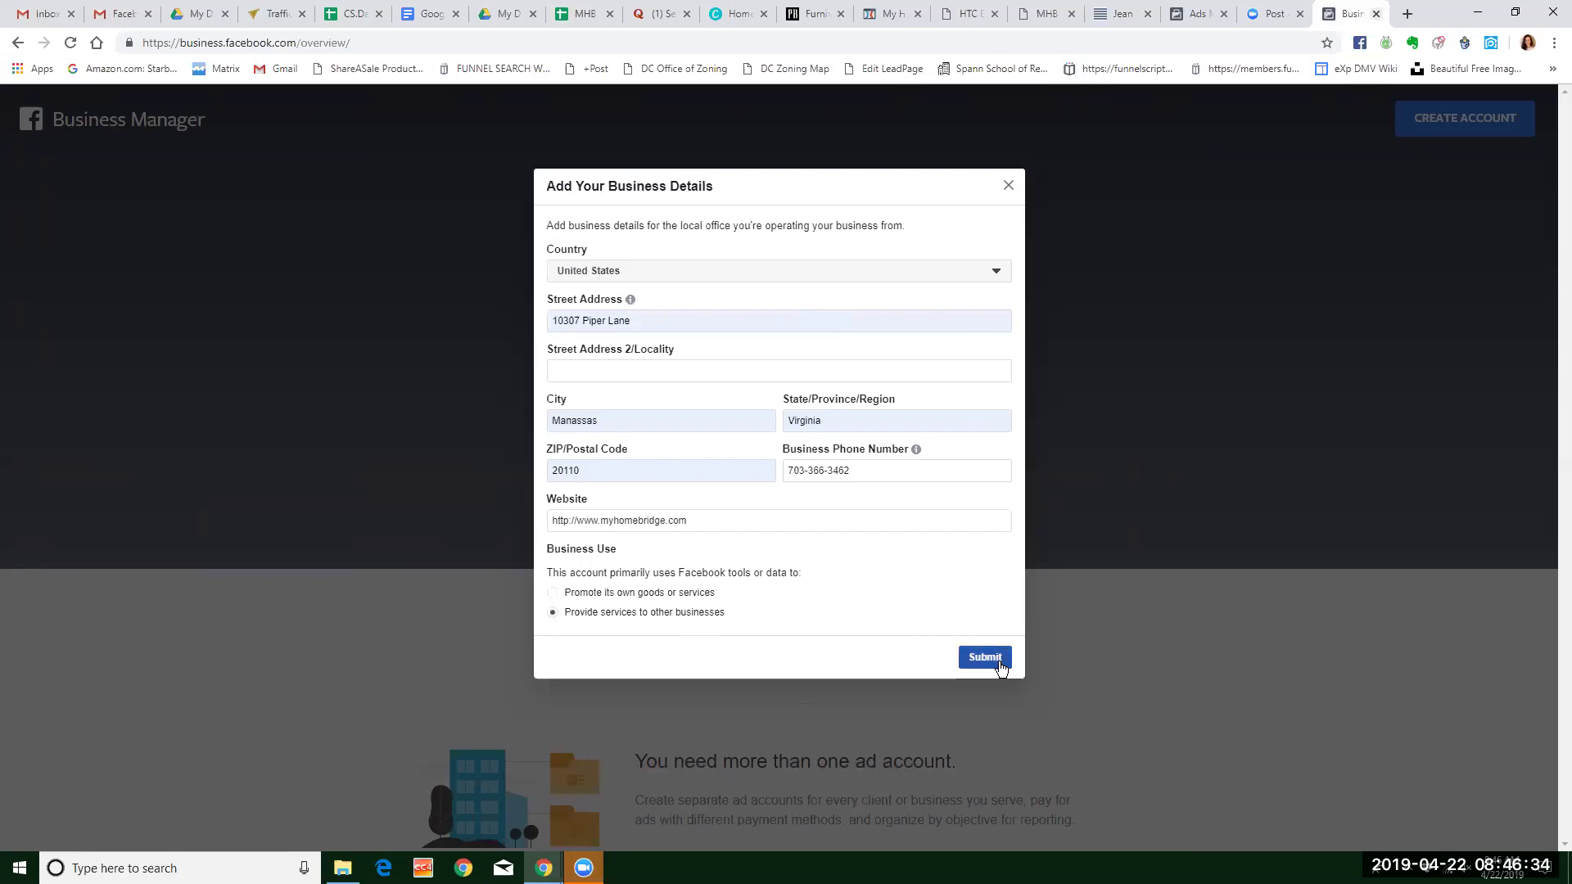
{"action": "left_click", "coordinate": [553, 593]}
Submit the business details and dismiss the 'My Home Bridge Was Created!' confirmation.
{"action": "left_click", "coordinate": [986, 660]}
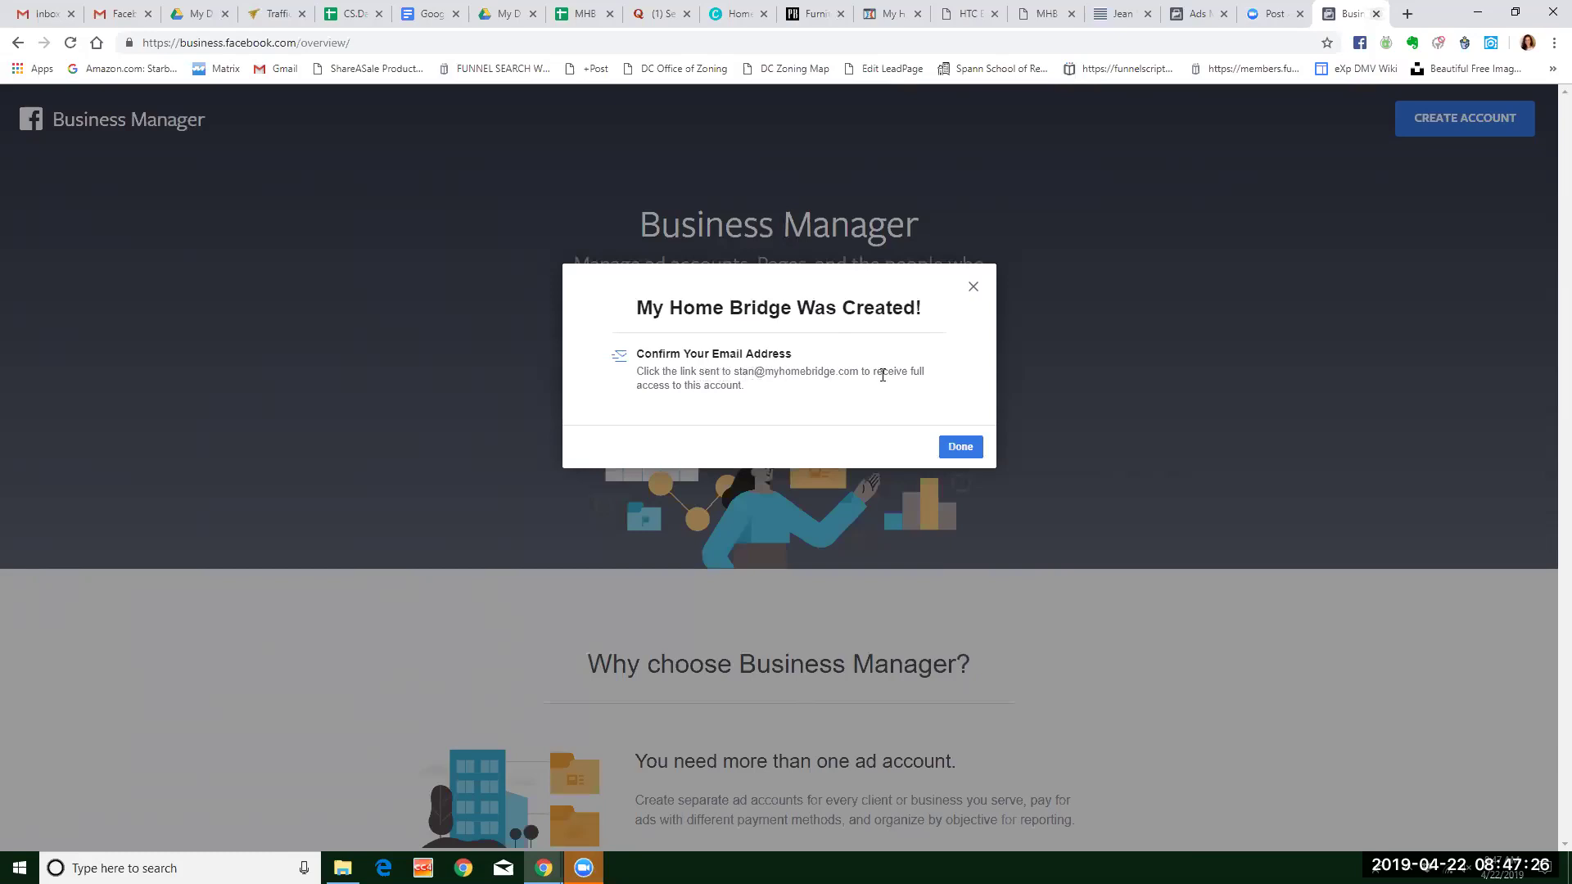
{"action": "left_click", "coordinate": [961, 449]}
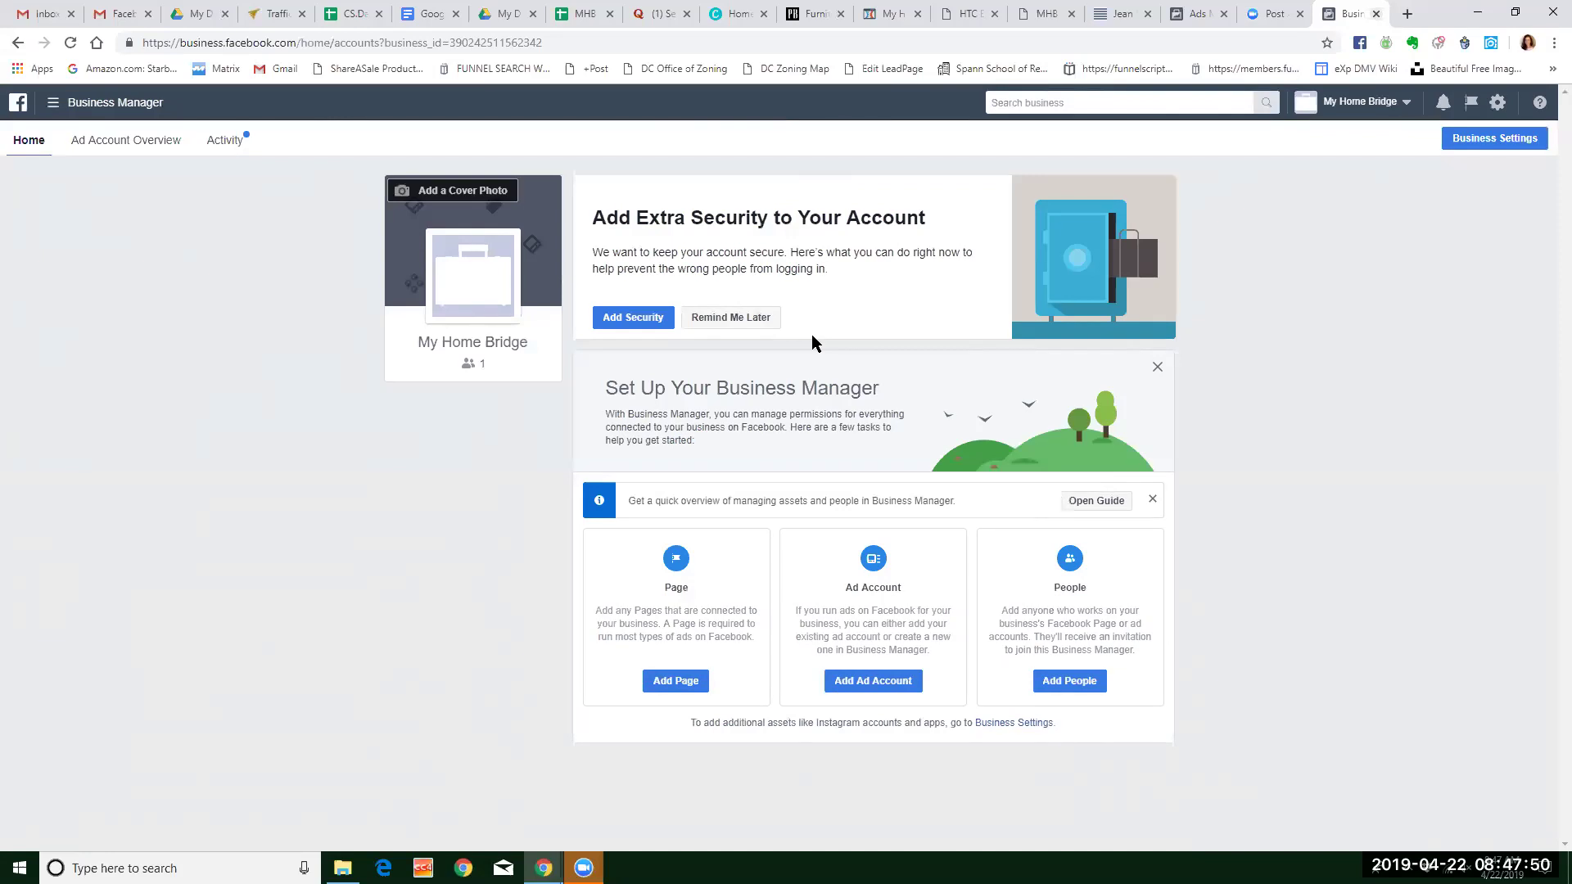
Postpone the security setup, cancel the profile photo change, and dismiss the quick-overview guide banner.
{"action": "left_click", "coordinate": [737, 319]}
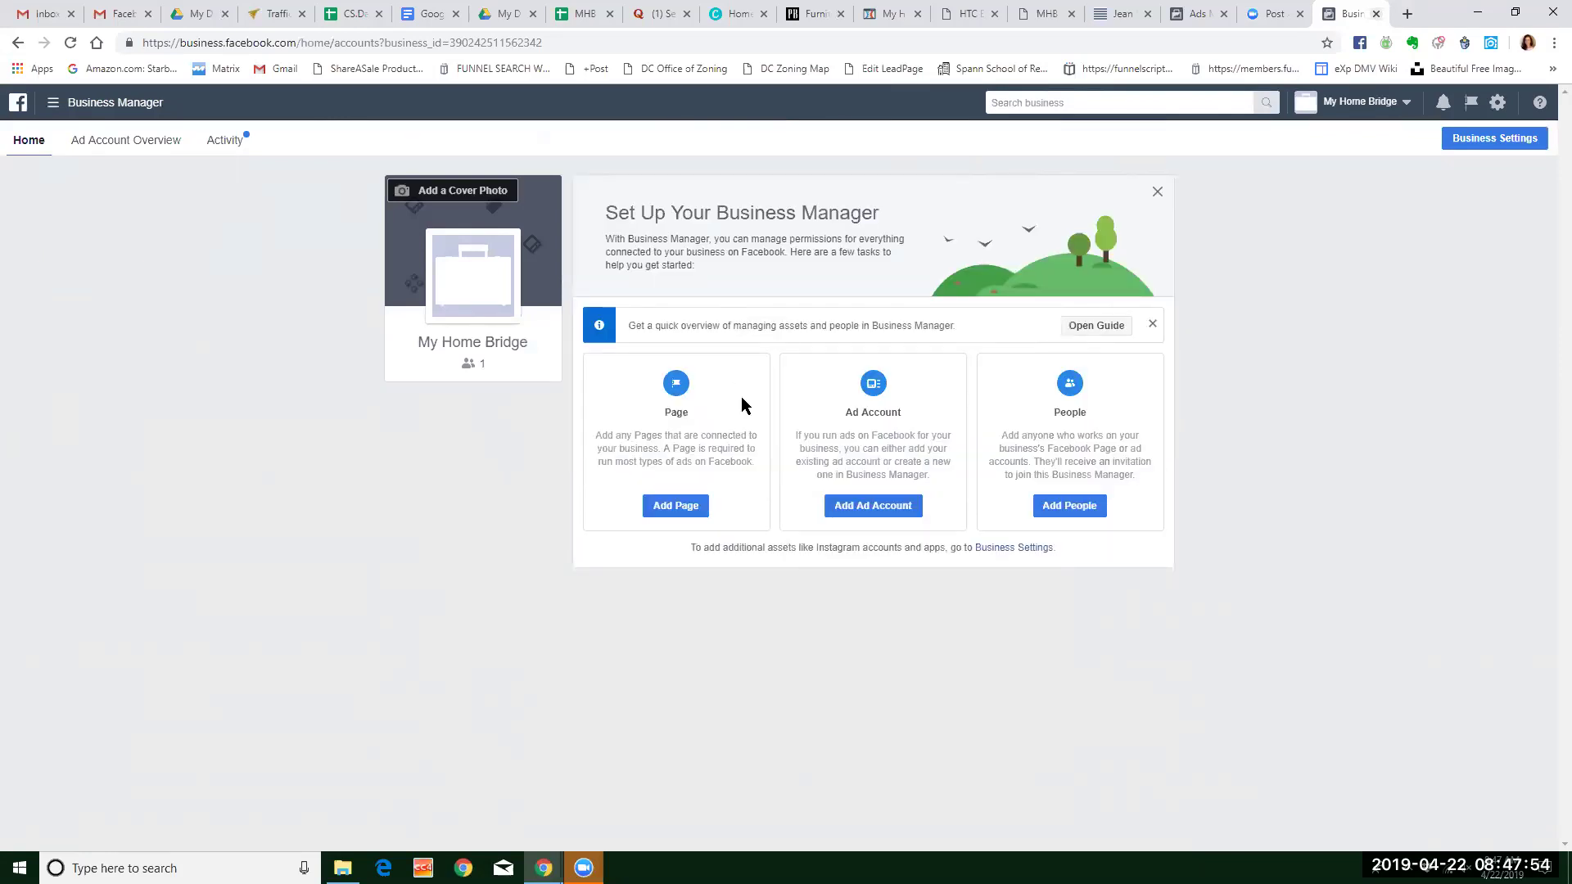
{"action": "mouse_move", "coordinate": [480, 293]}
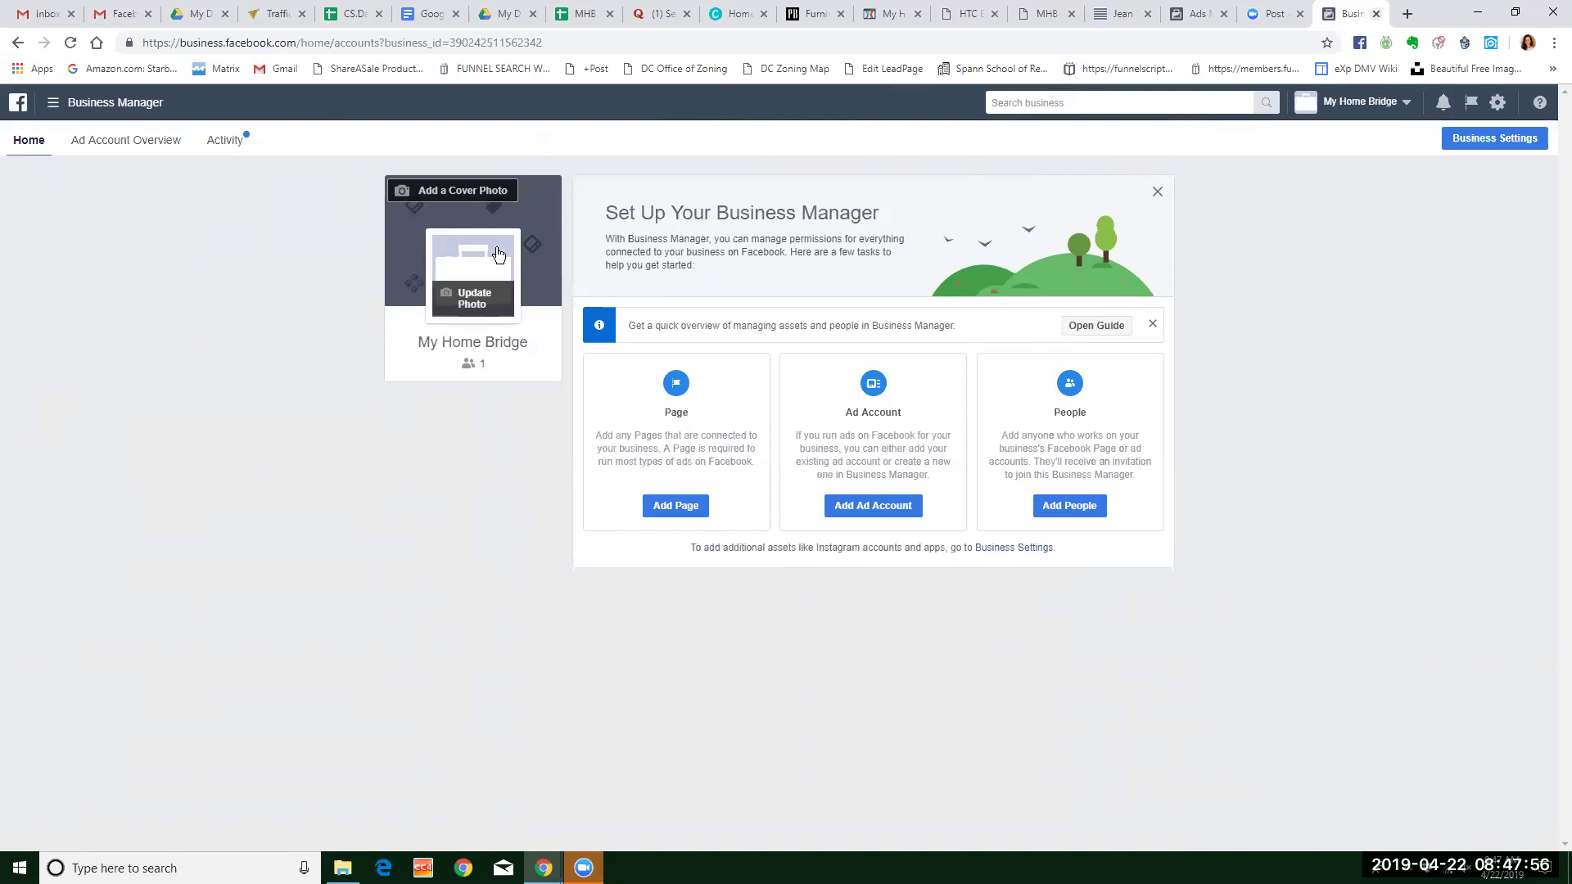
{"action": "left_click", "coordinate": [481, 293]}
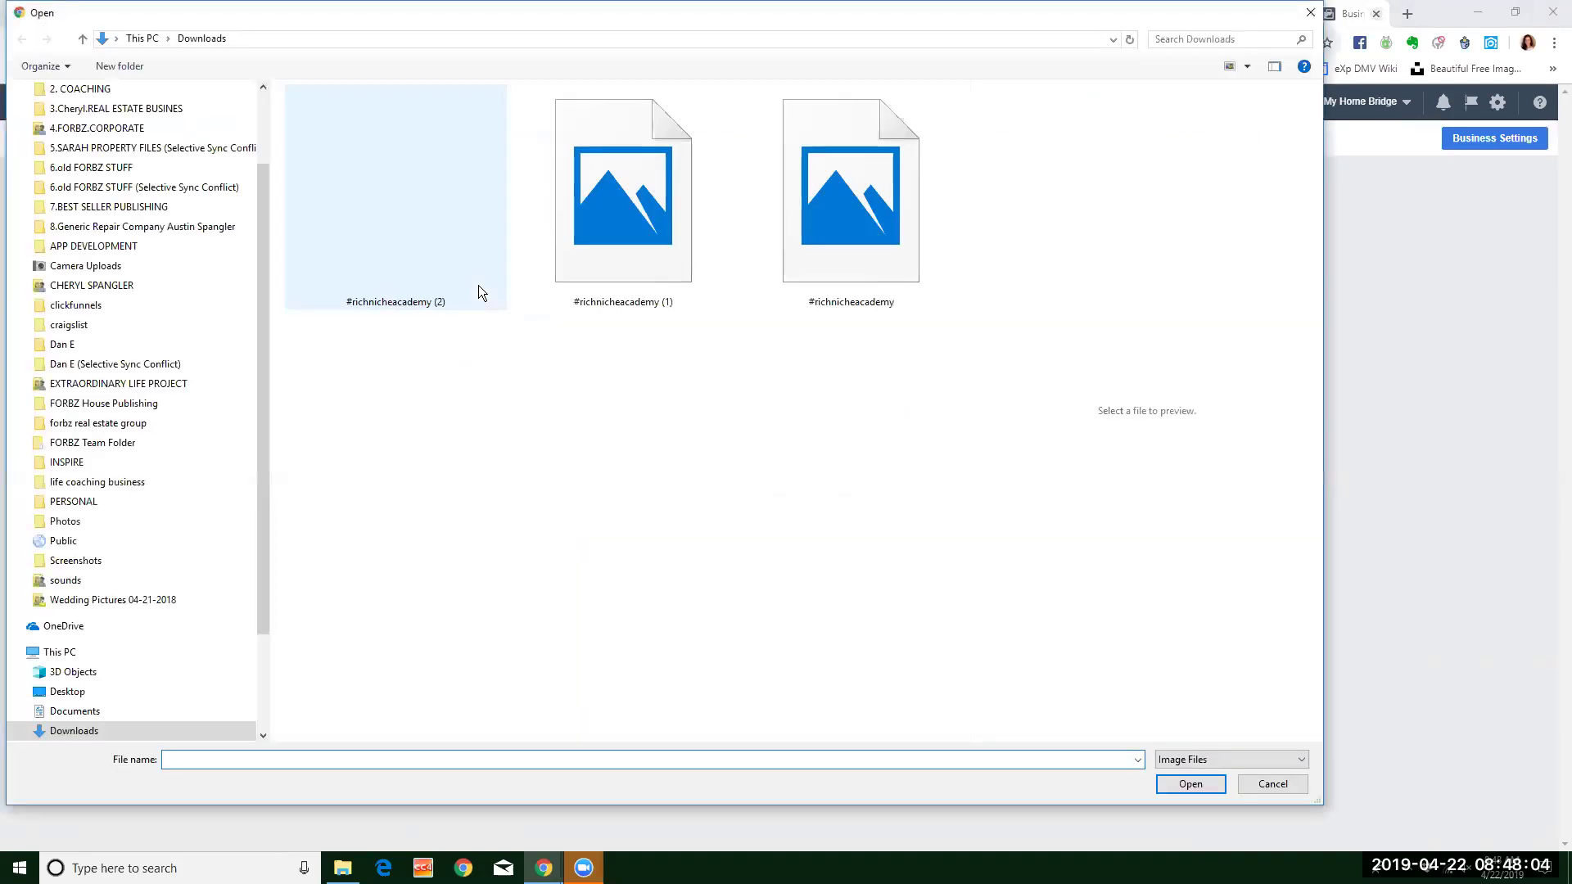
{"action": "left_click", "coordinate": [1287, 784]}
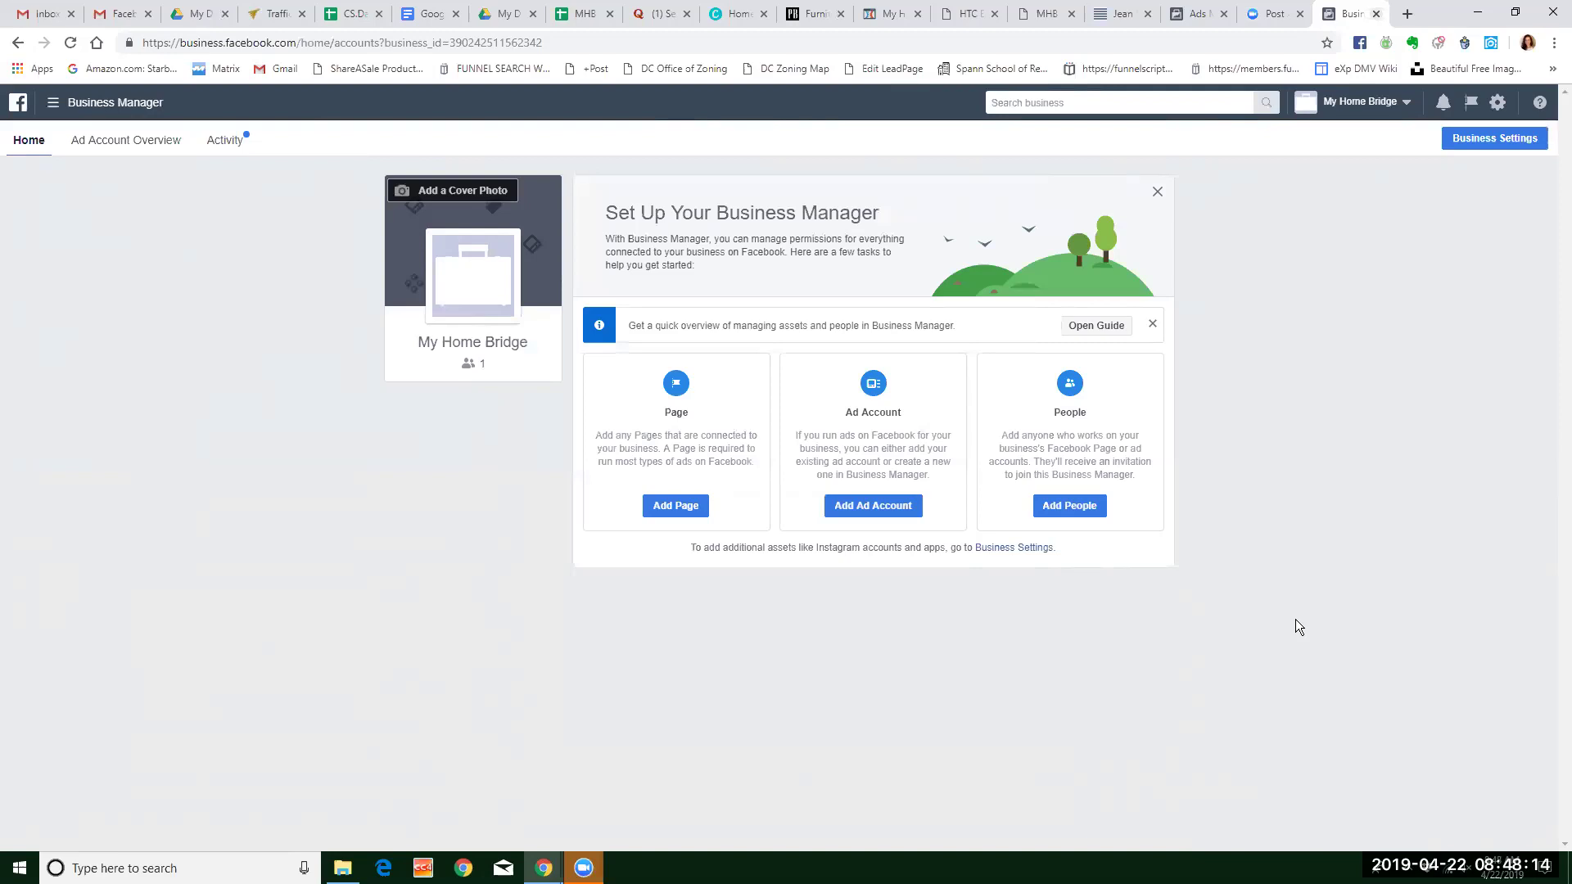
{"action": "left_click", "coordinate": [1153, 325]}
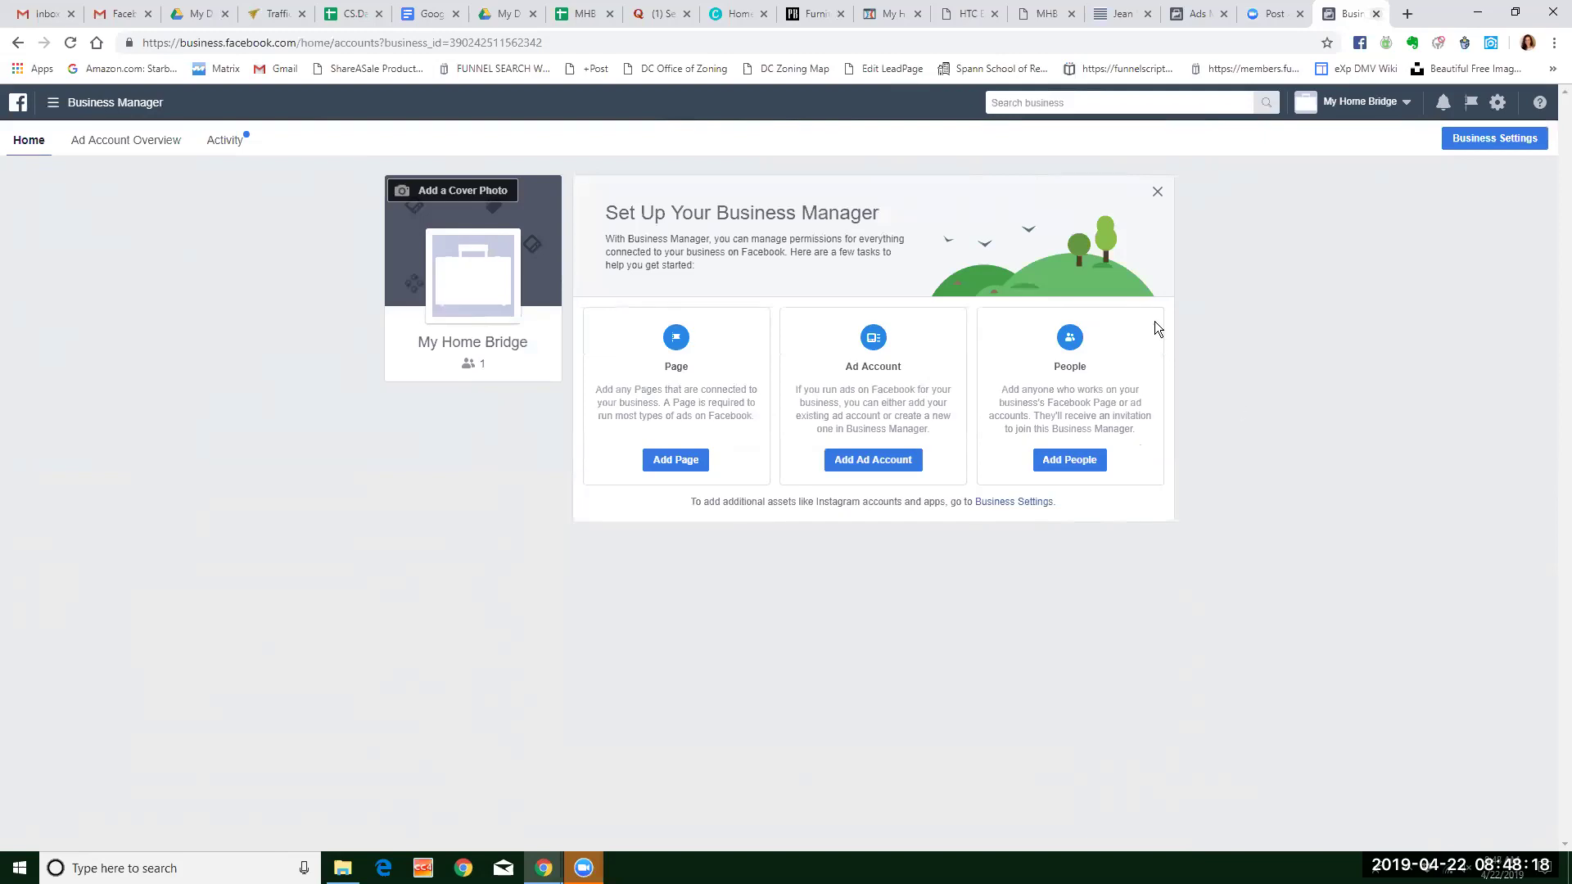
Add the existing My Home Bridge Facebook Page, found by searching 'my', and close the confirmation.
{"action": "left_click", "coordinate": [693, 465]}
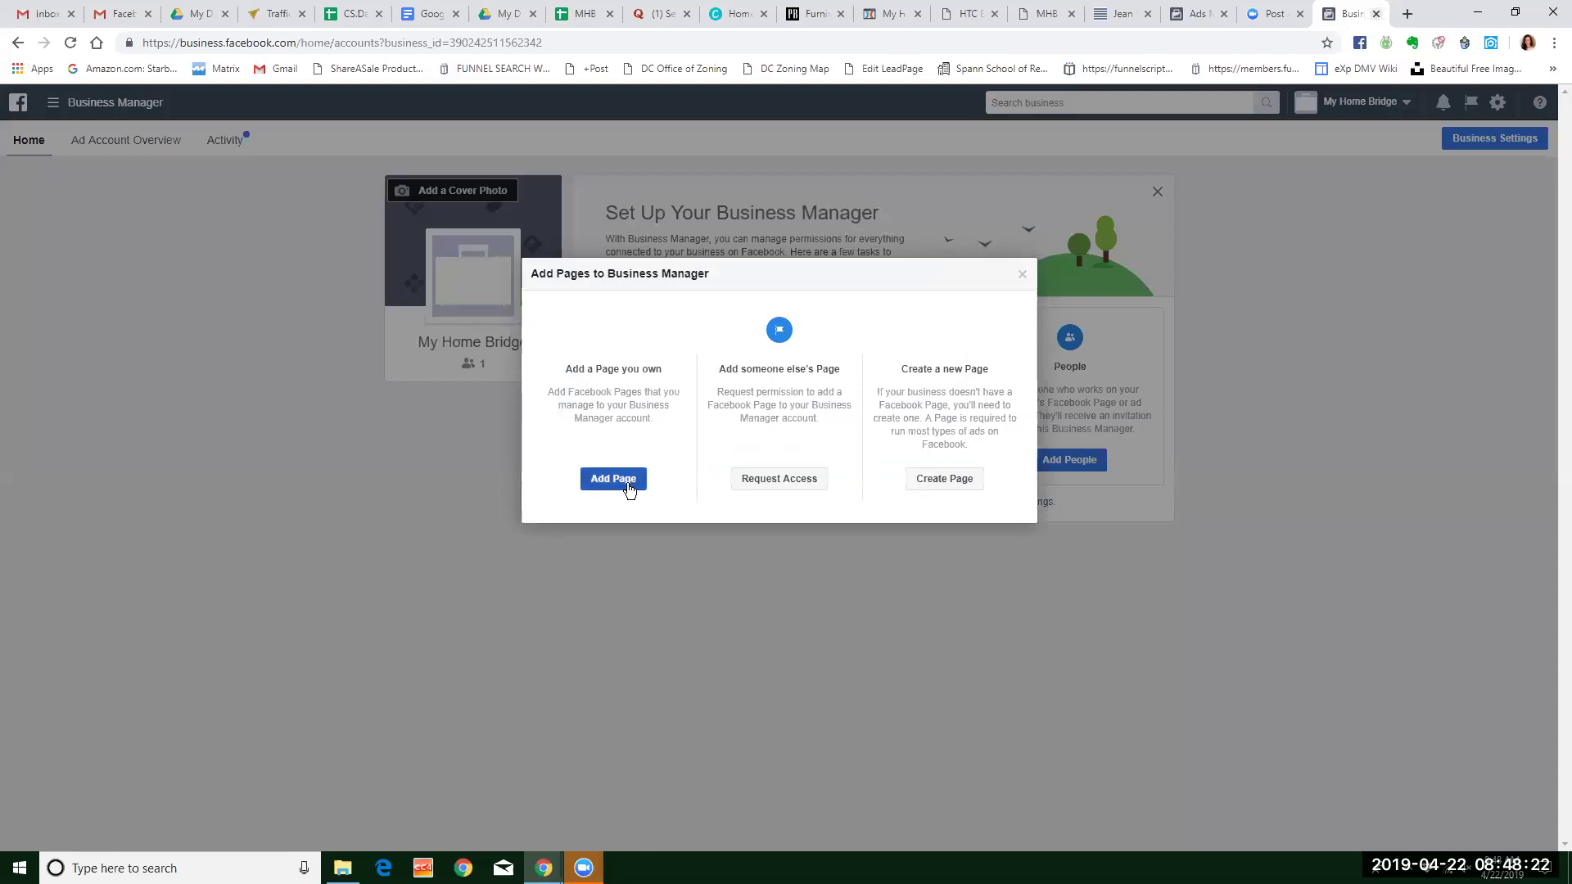
{"action": "left_click", "coordinate": [628, 485]}
{"action": "left_click", "coordinate": [696, 464]}
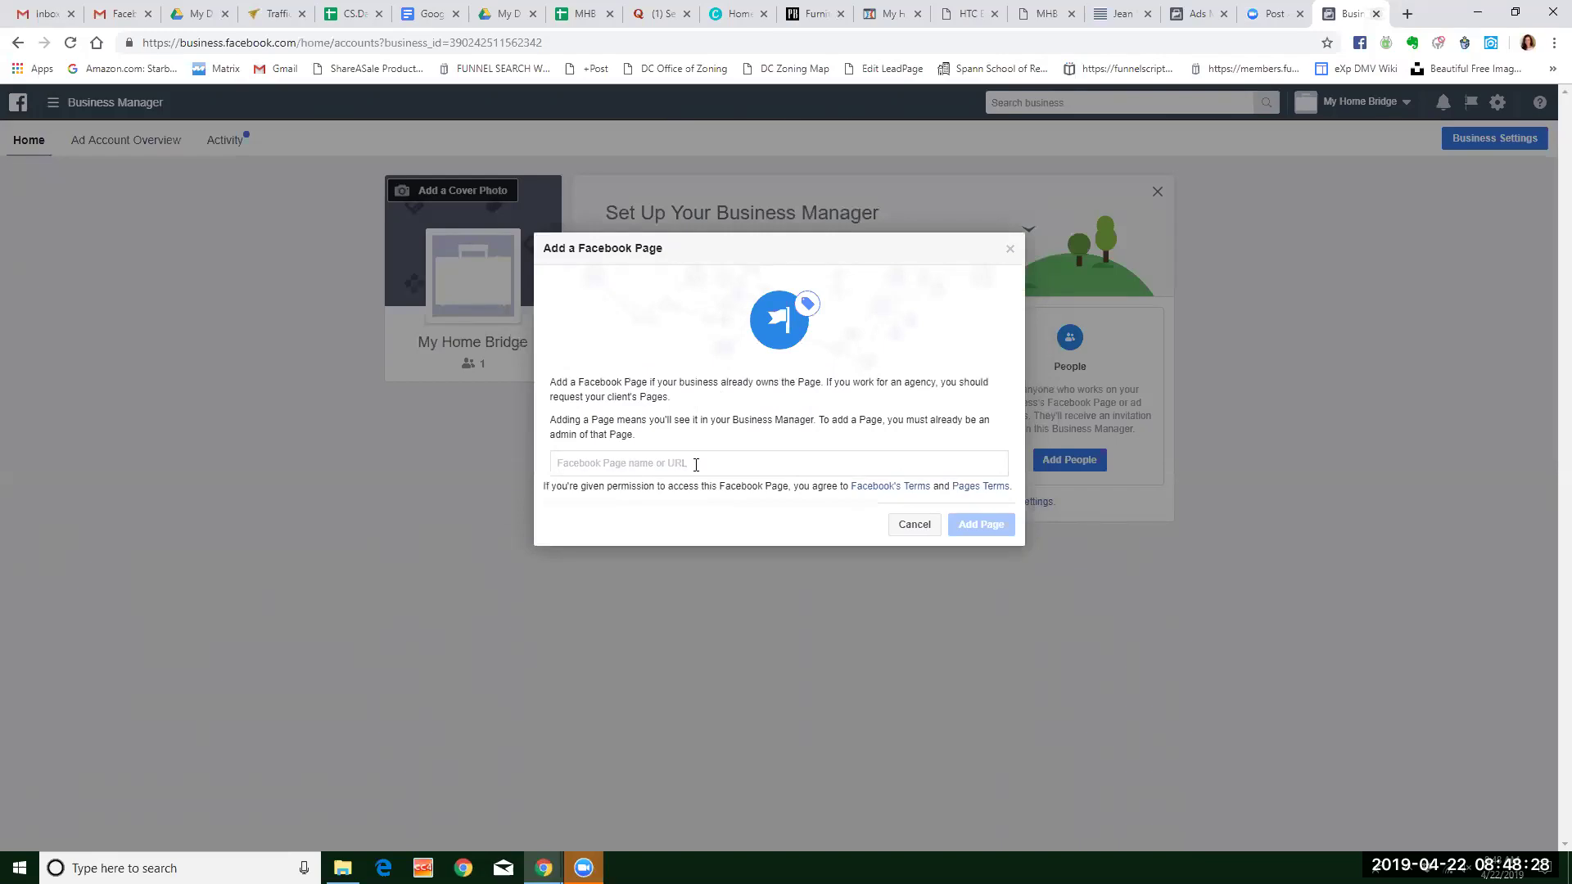
{"action": "type", "text": "http"}
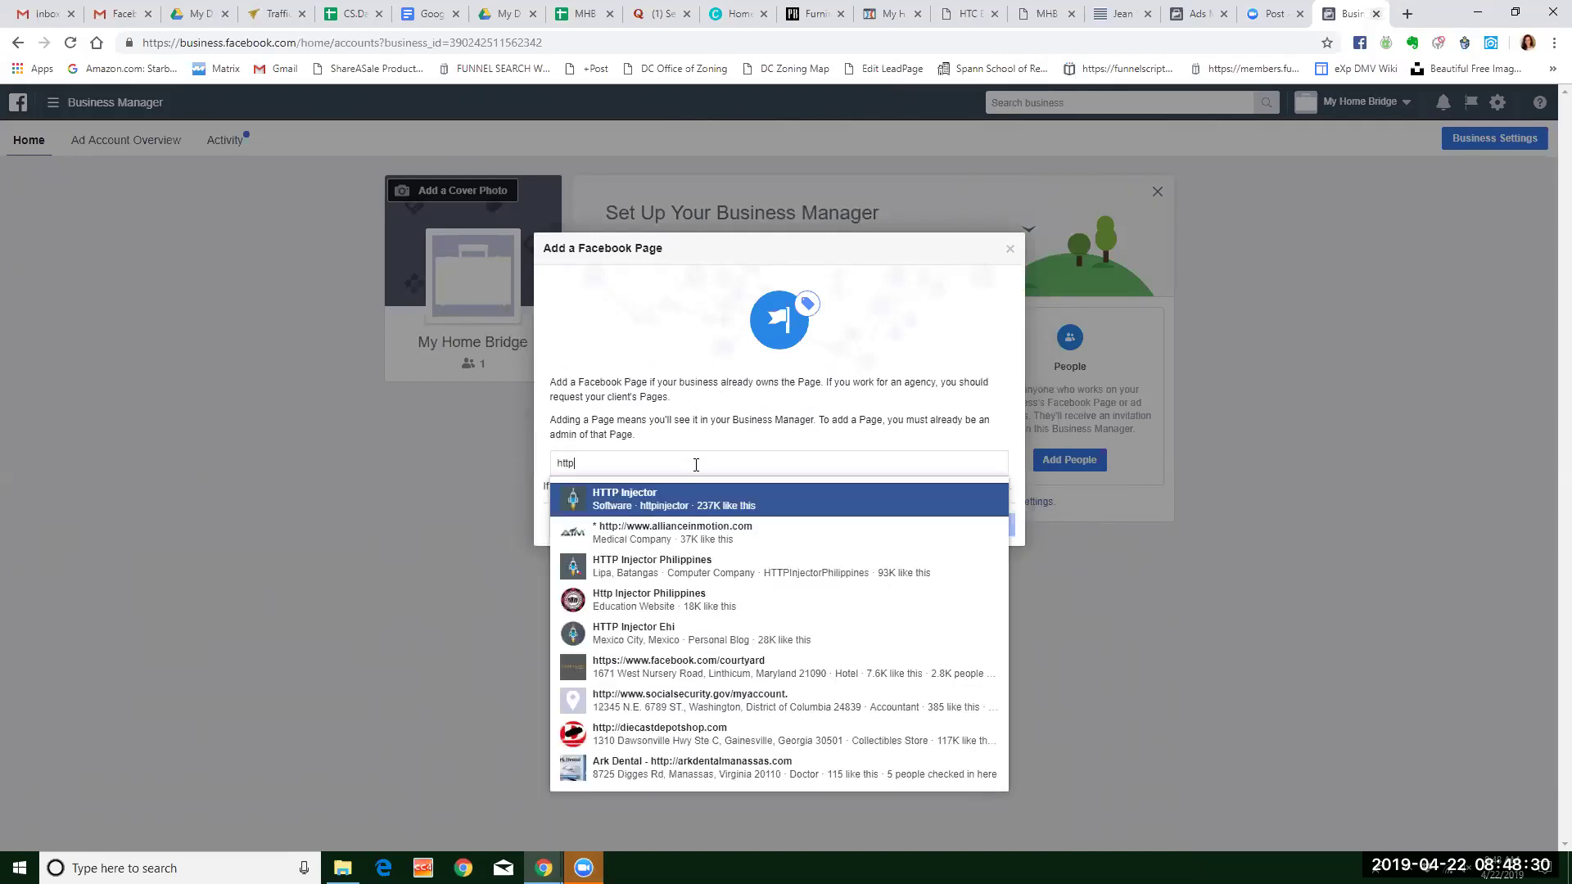
{"action": "key", "text": "BackSpace"}
{"action": "key", "text": "BackSpace"}
{"action": "key", "text": "BackSpace"}
{"action": "key", "text": "BackSpace"}
{"action": "type", "text": "my h"}
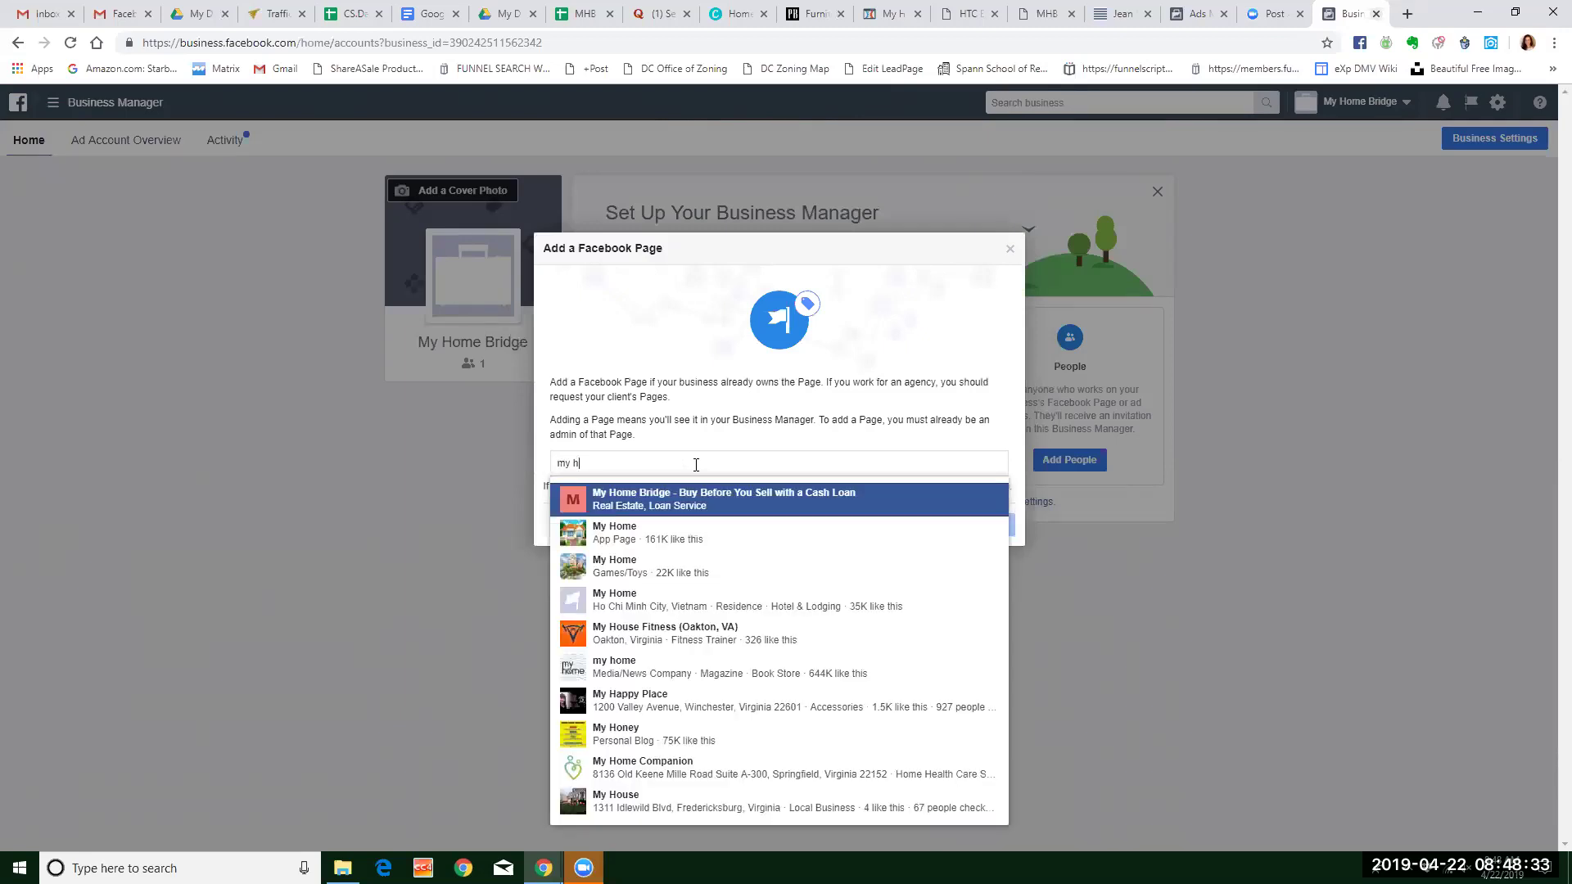
{"action": "key", "text": "BackSpace"}
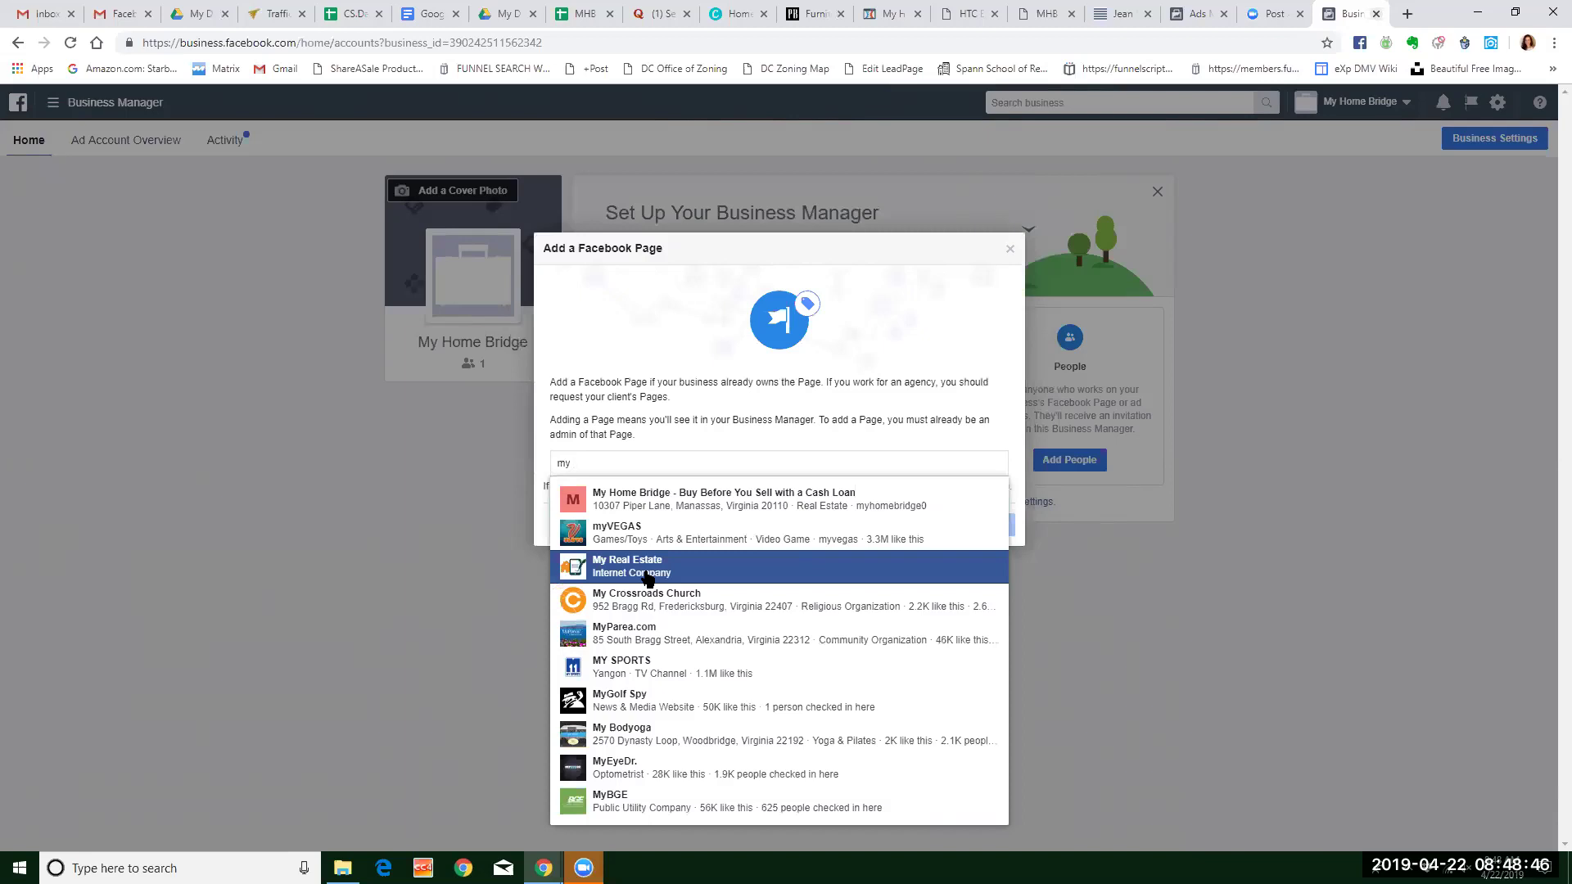
{"action": "left_click", "coordinate": [653, 506]}
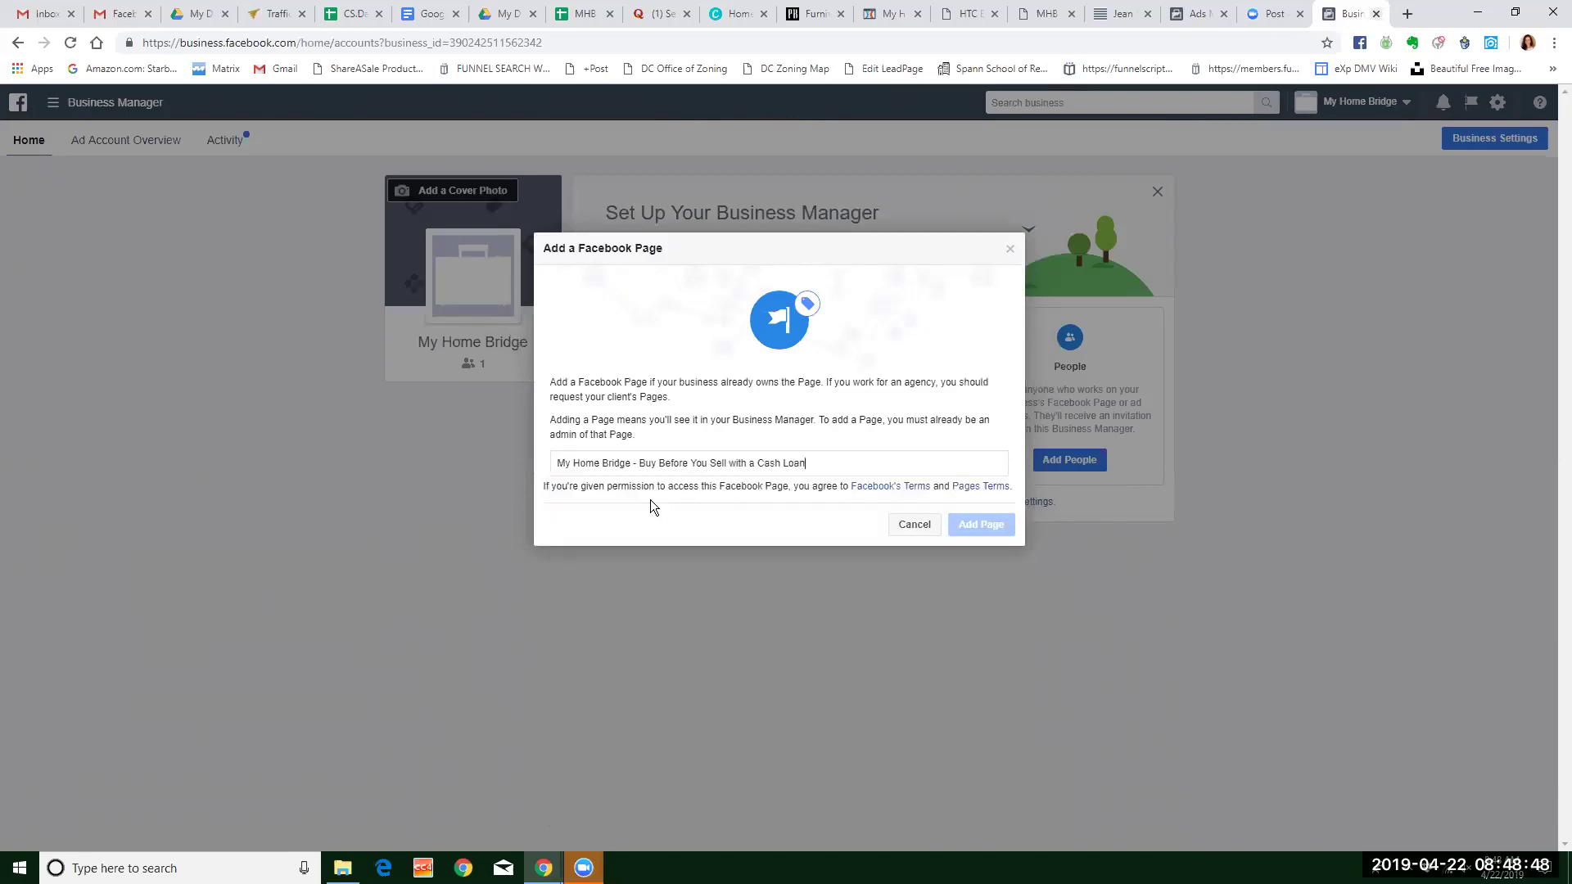
{"action": "left_click", "coordinate": [982, 582]}
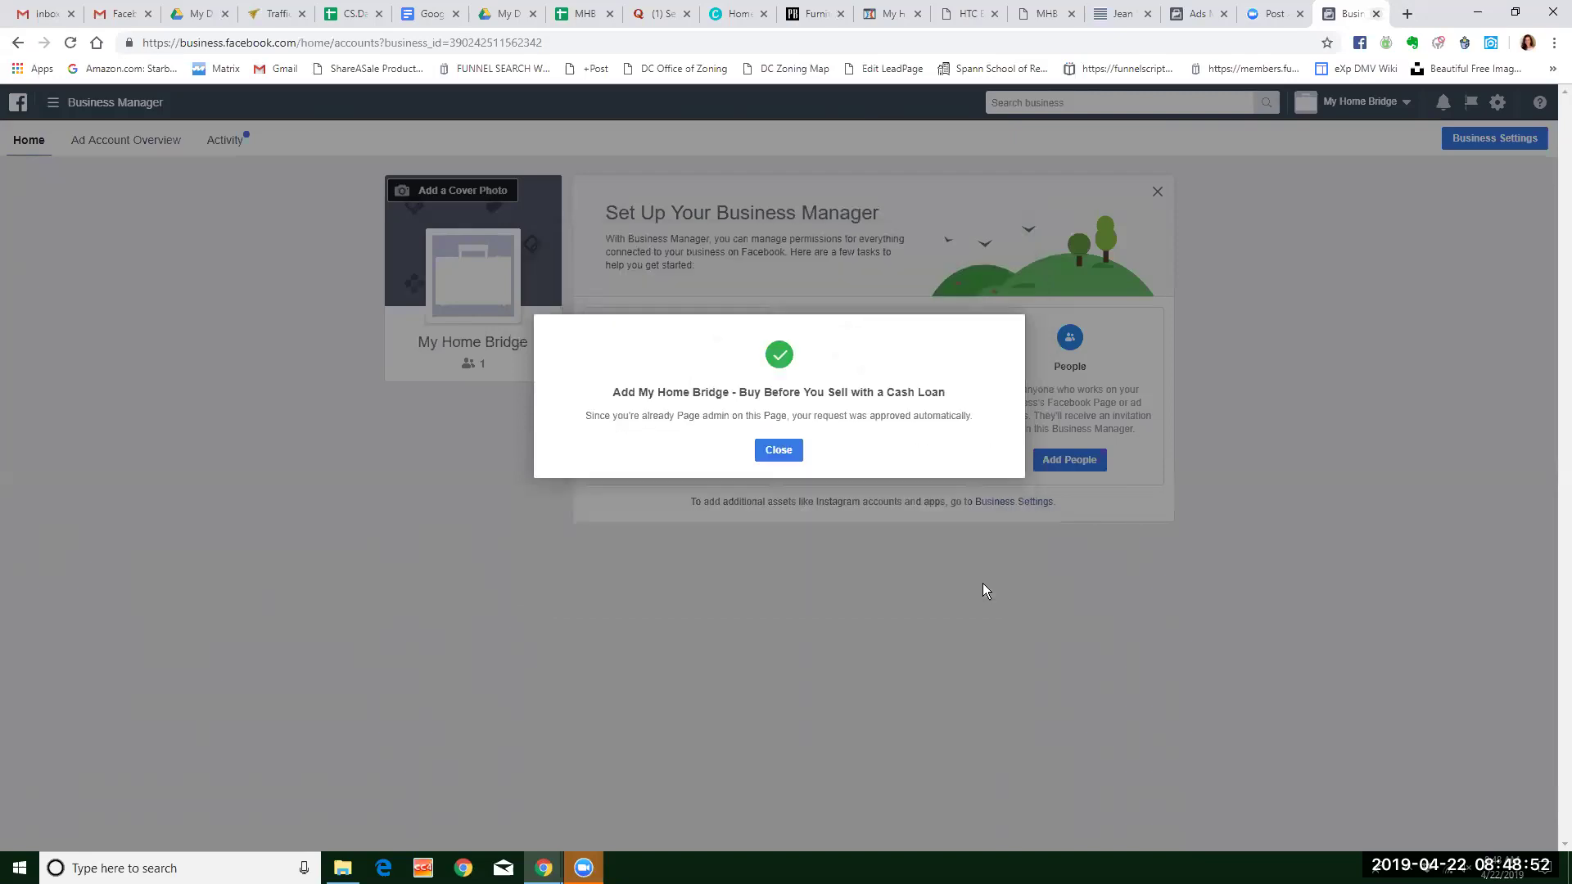
{"action": "left_click", "coordinate": [779, 450]}
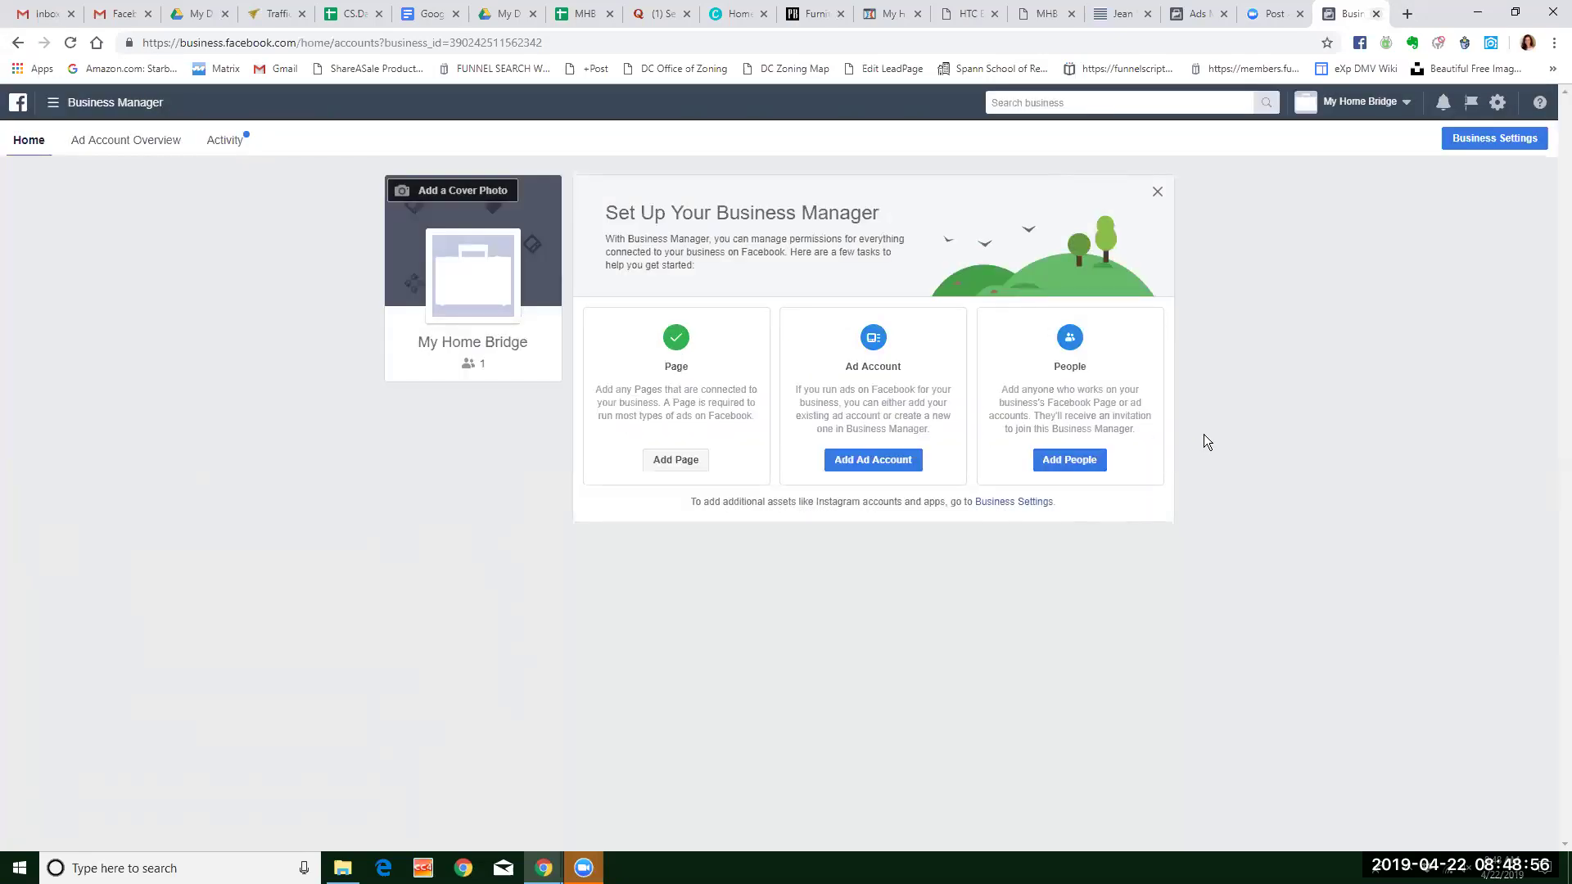
Choose to create a brand-new ad account instead of adding an existing one by ID.
{"action": "left_click", "coordinate": [875, 459]}
{"action": "left_click", "coordinate": [868, 462]}
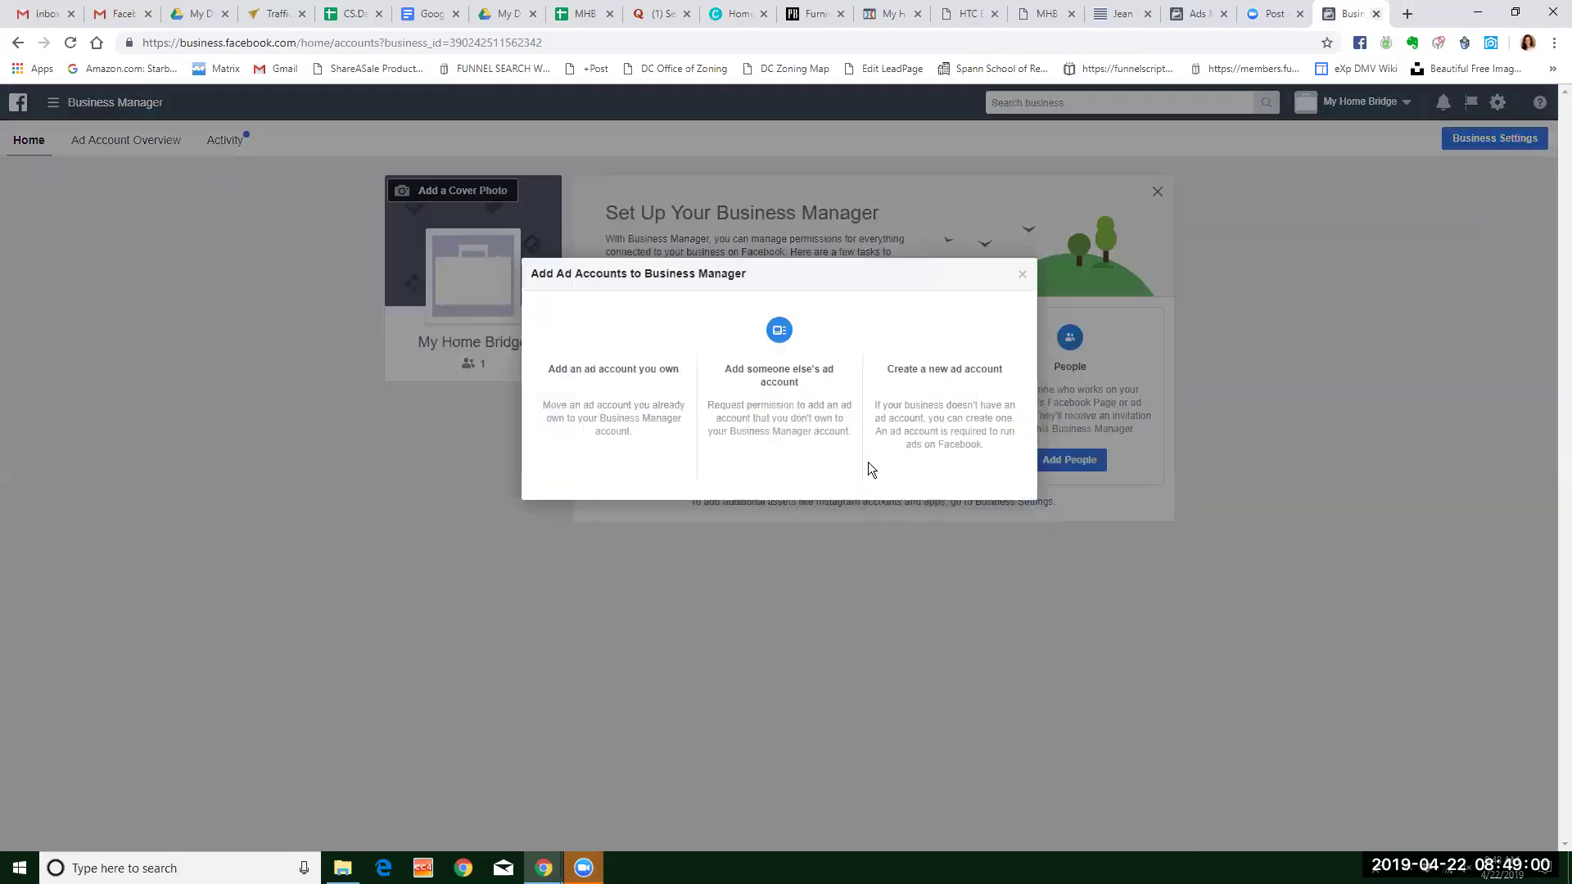
{"action": "left_click", "coordinate": [595, 482]}
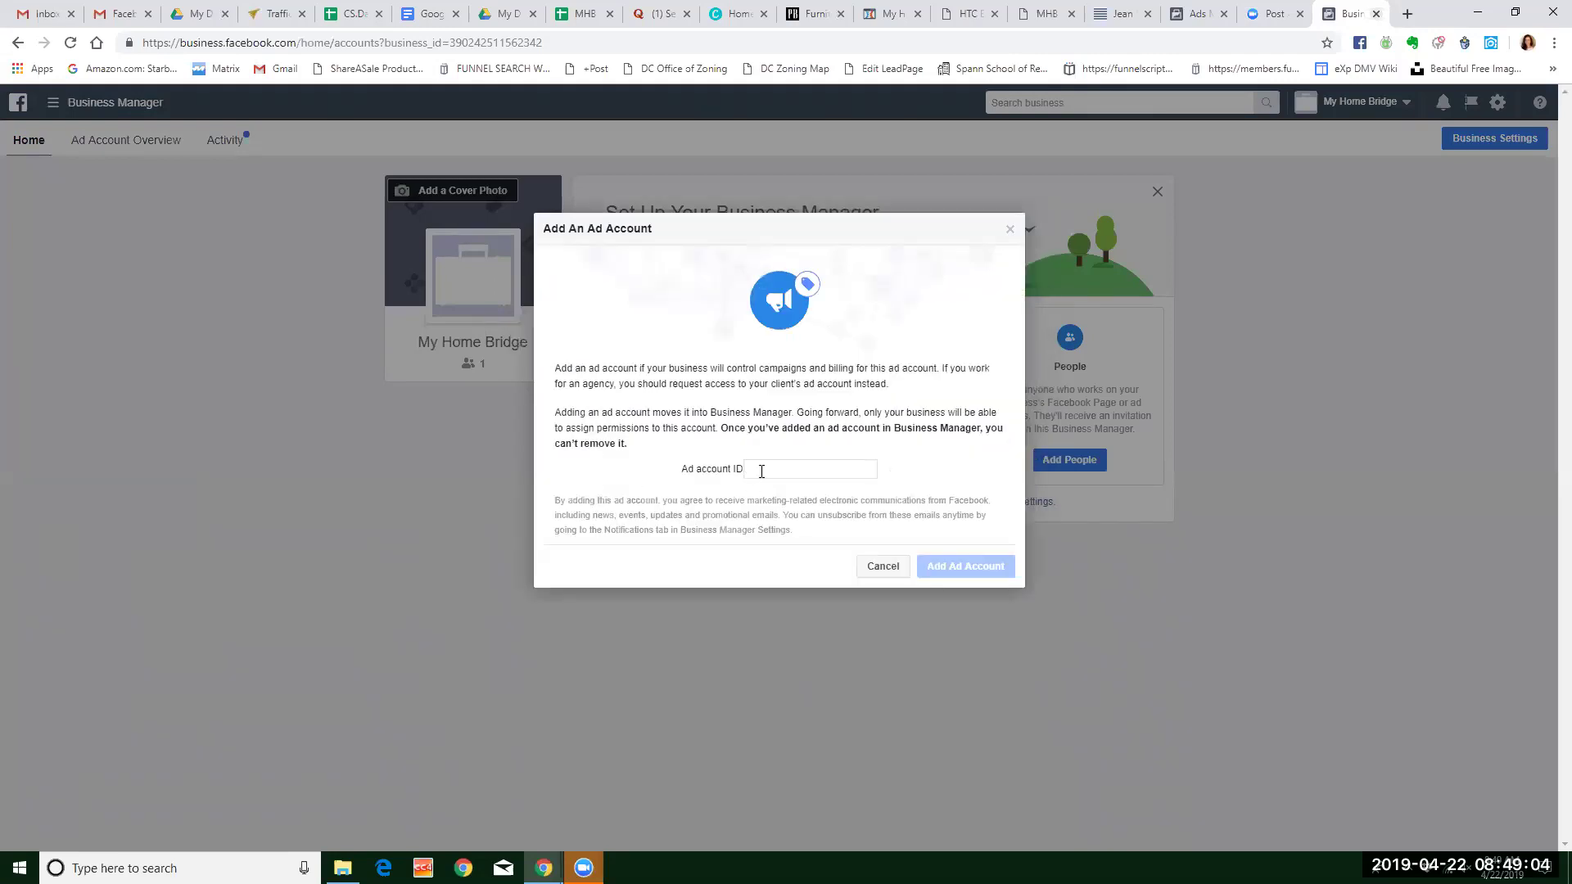
{"action": "left_click", "coordinate": [882, 565]}
{"action": "left_click", "coordinate": [874, 458]}
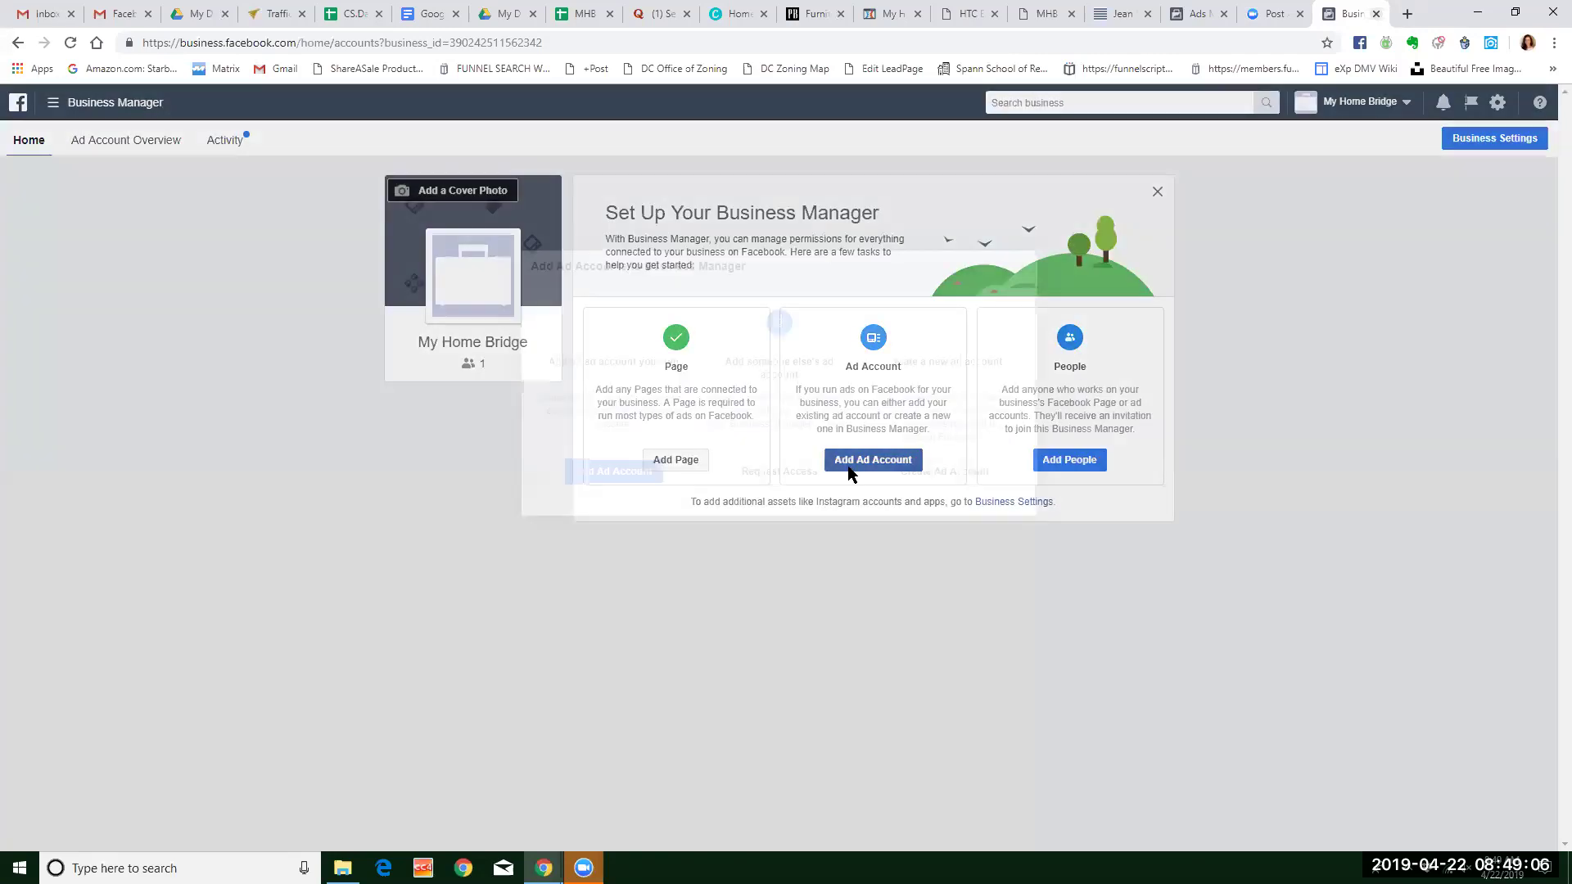
{"action": "left_click", "coordinate": [617, 471]}
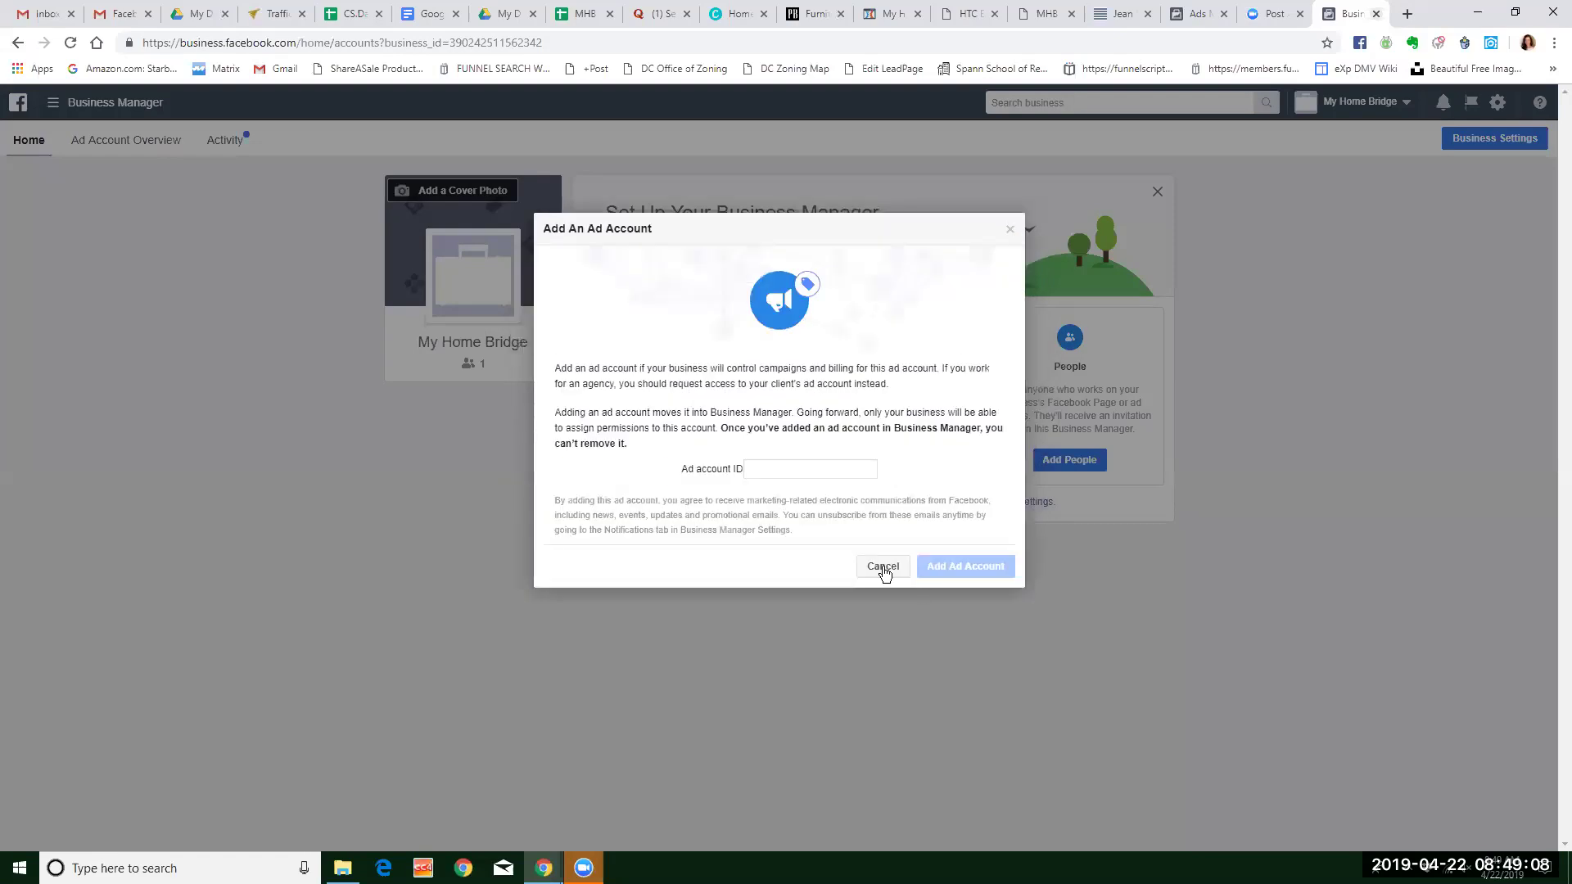
{"action": "left_click", "coordinate": [882, 565]}
{"action": "left_click", "coordinate": [868, 459]}
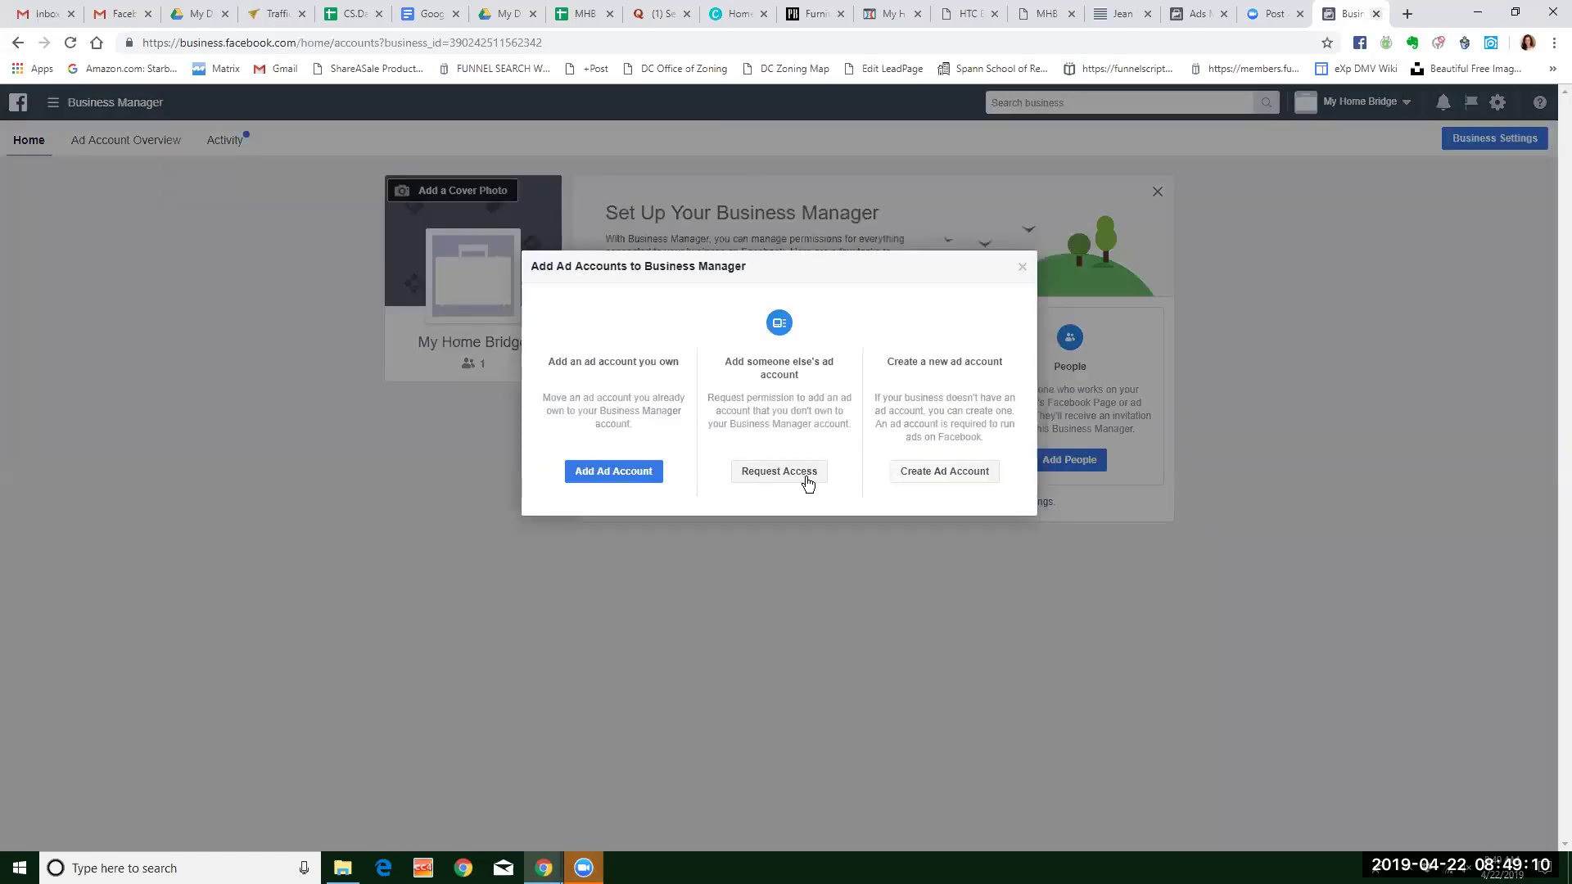
{"action": "left_click", "coordinate": [940, 472]}
Name the ad account 'MHB AD Account', set it for My Home Bridge's own use, and create it.
{"action": "left_click", "coordinate": [849, 497]}
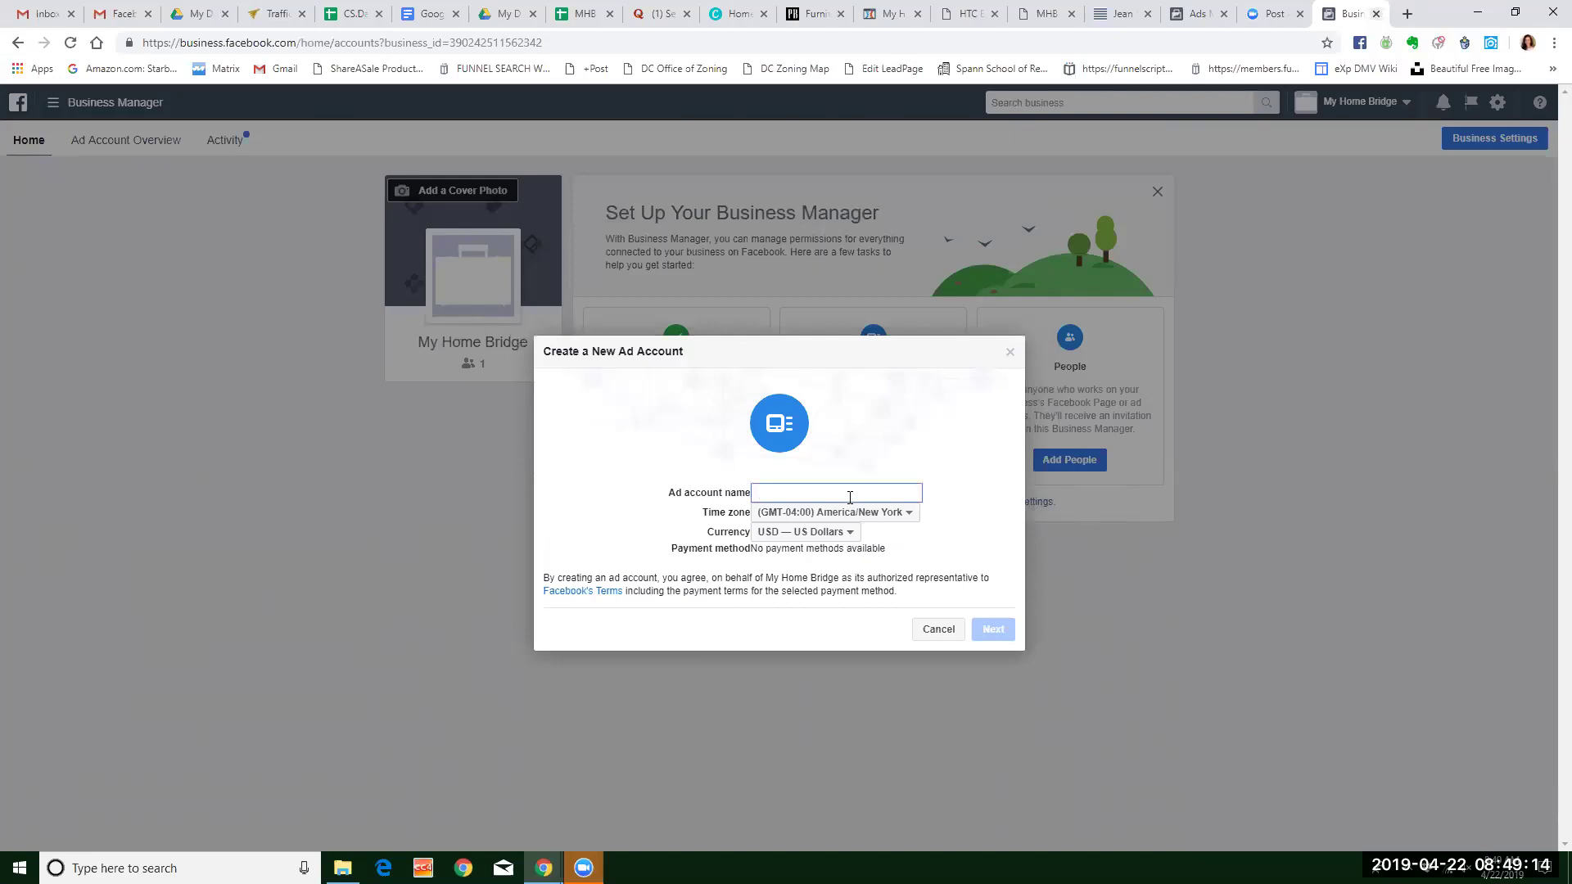
{"action": "type", "text": "M"}
{"action": "key", "text": "BackSpace"}
{"action": "type", "text": "MHB AD Account"}
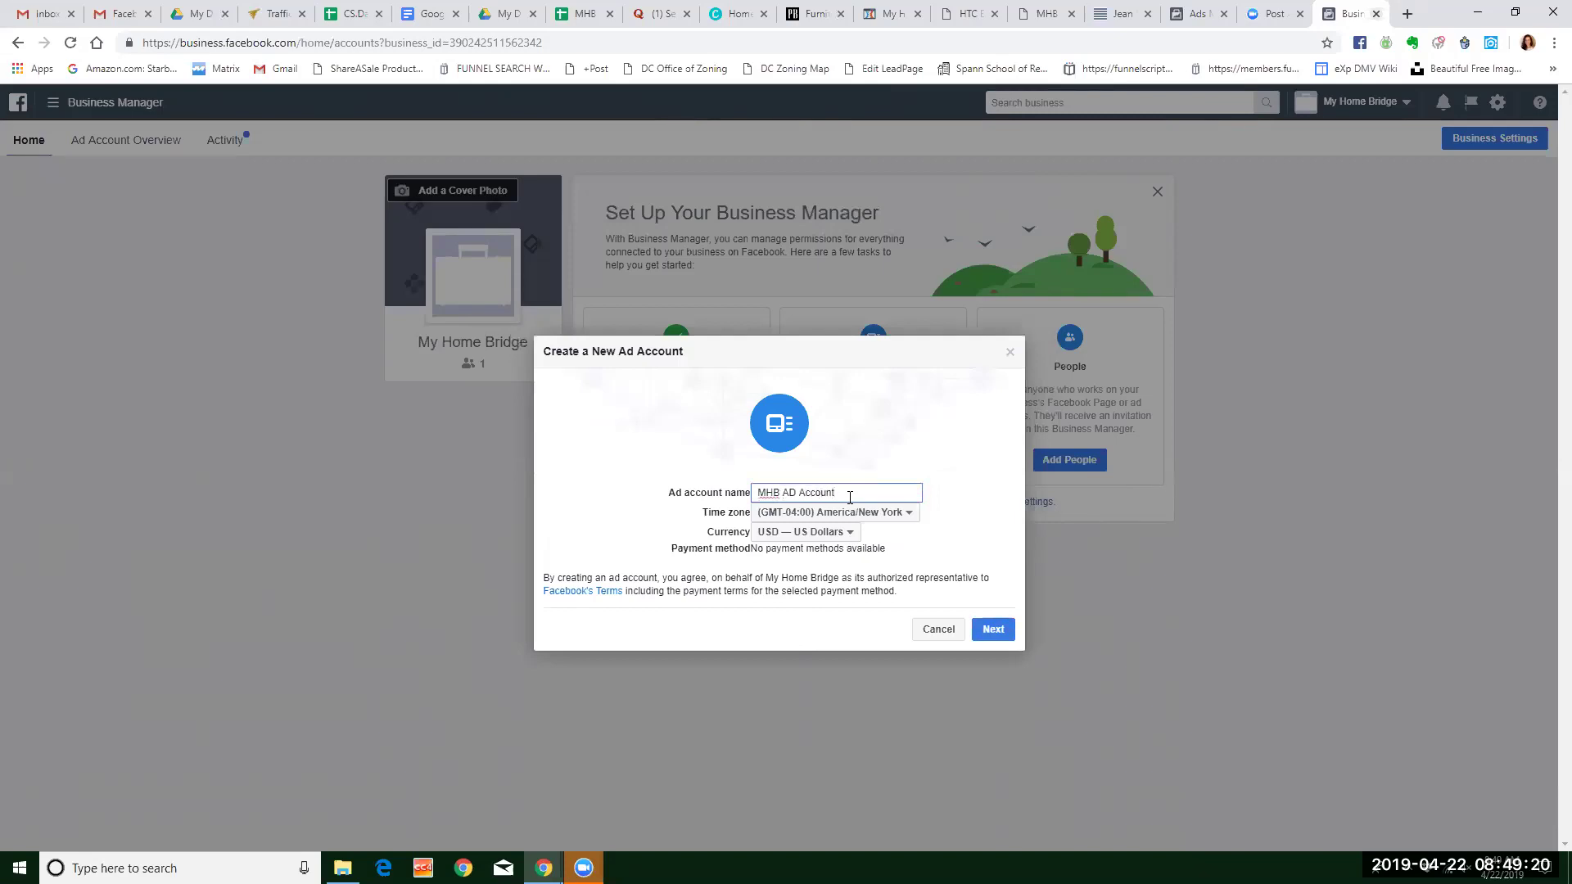
{"action": "left_click", "coordinate": [993, 629]}
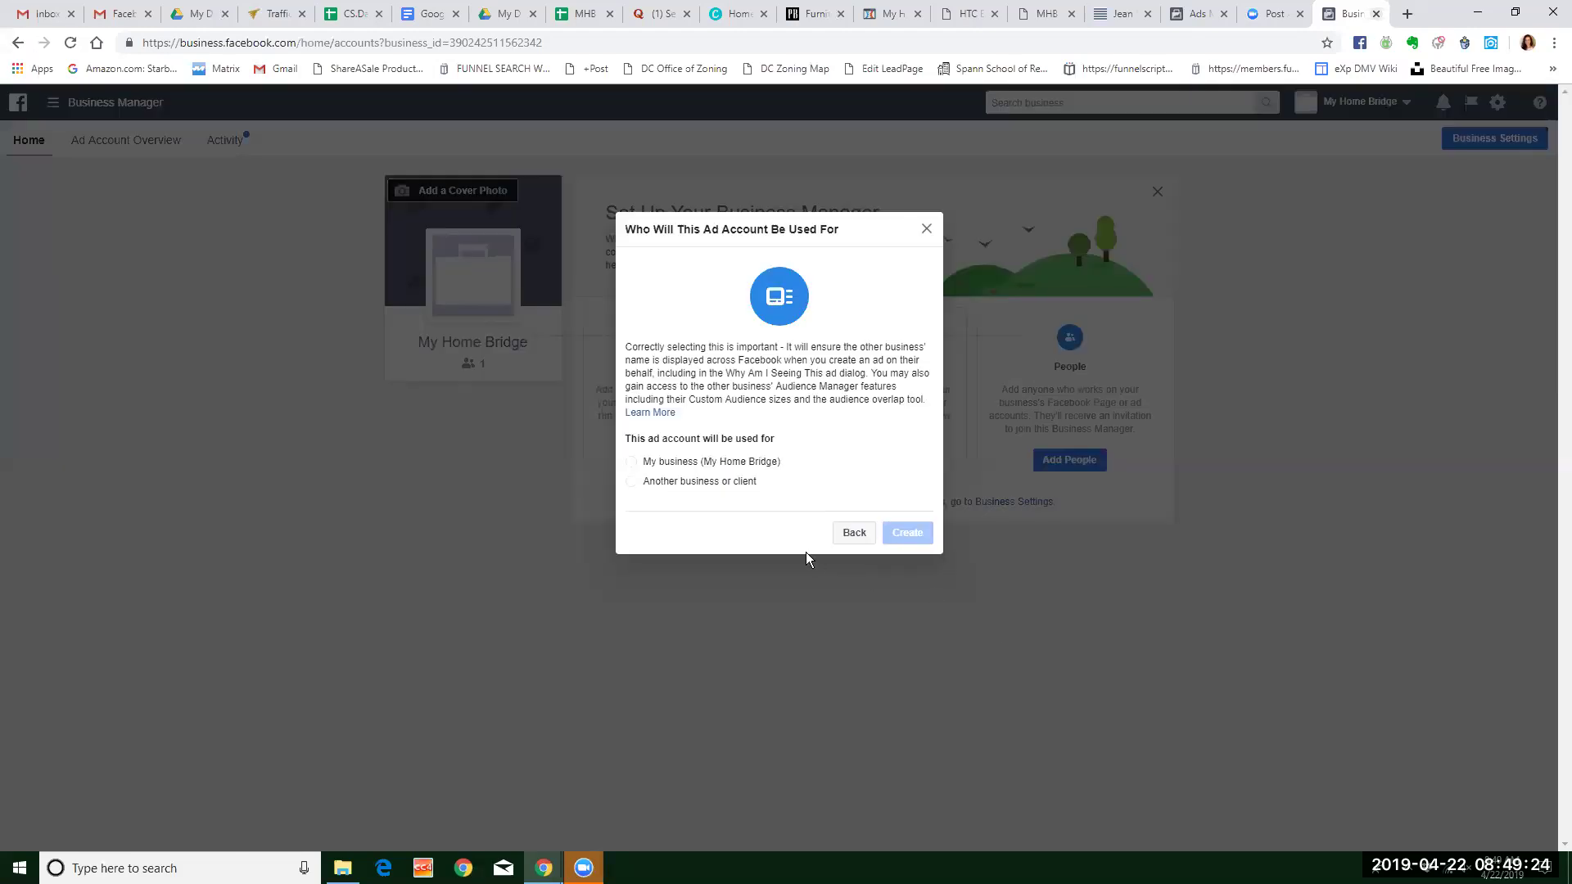
{"action": "left_click", "coordinate": [632, 462]}
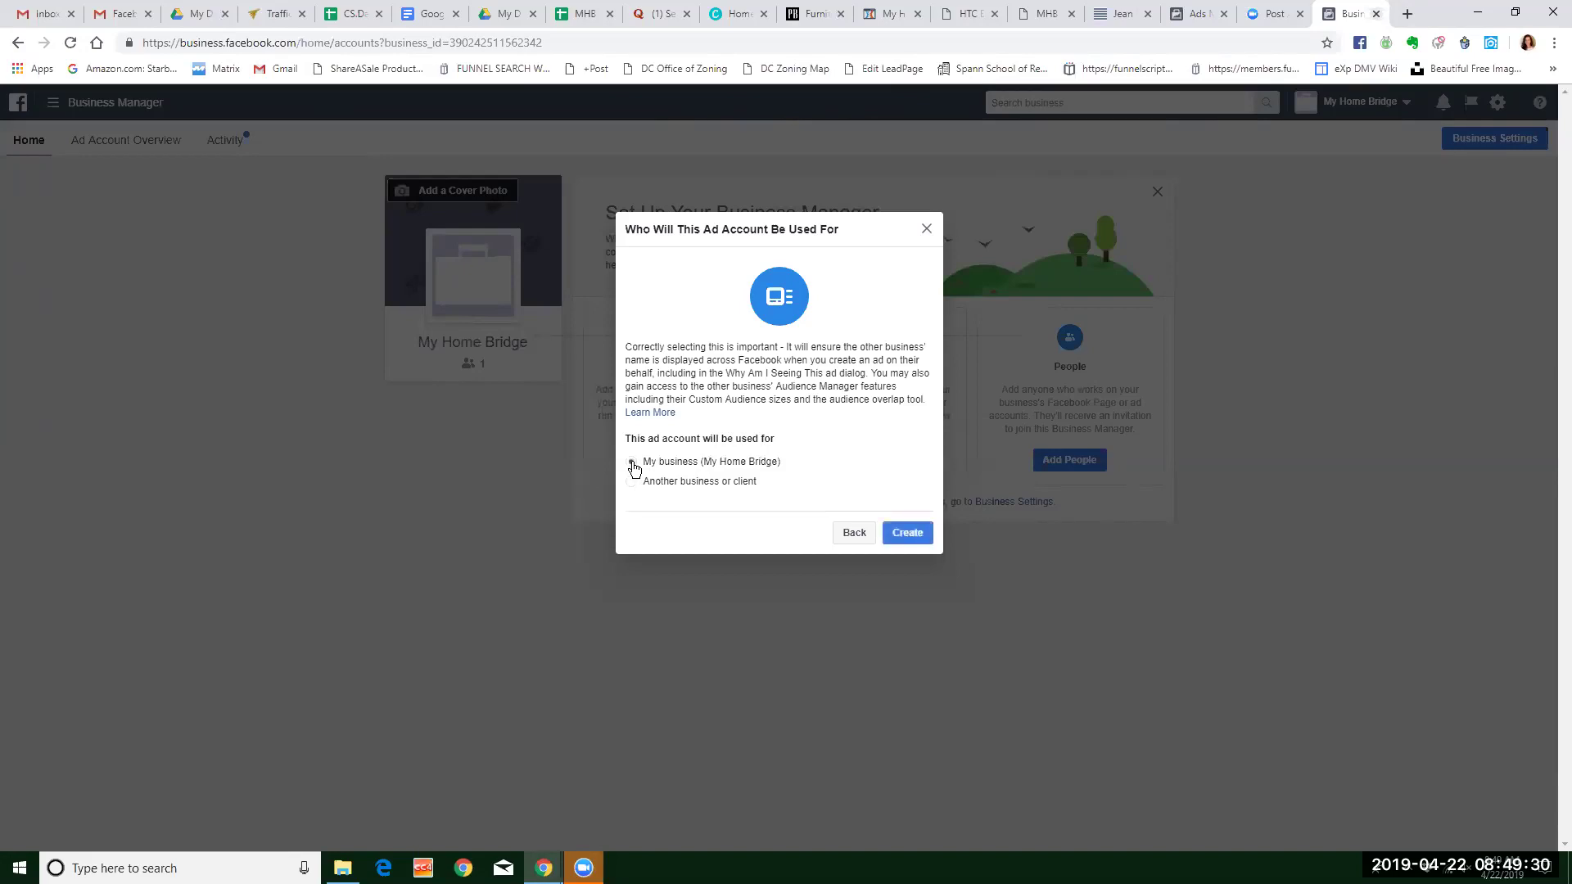
{"action": "left_click", "coordinate": [909, 533]}
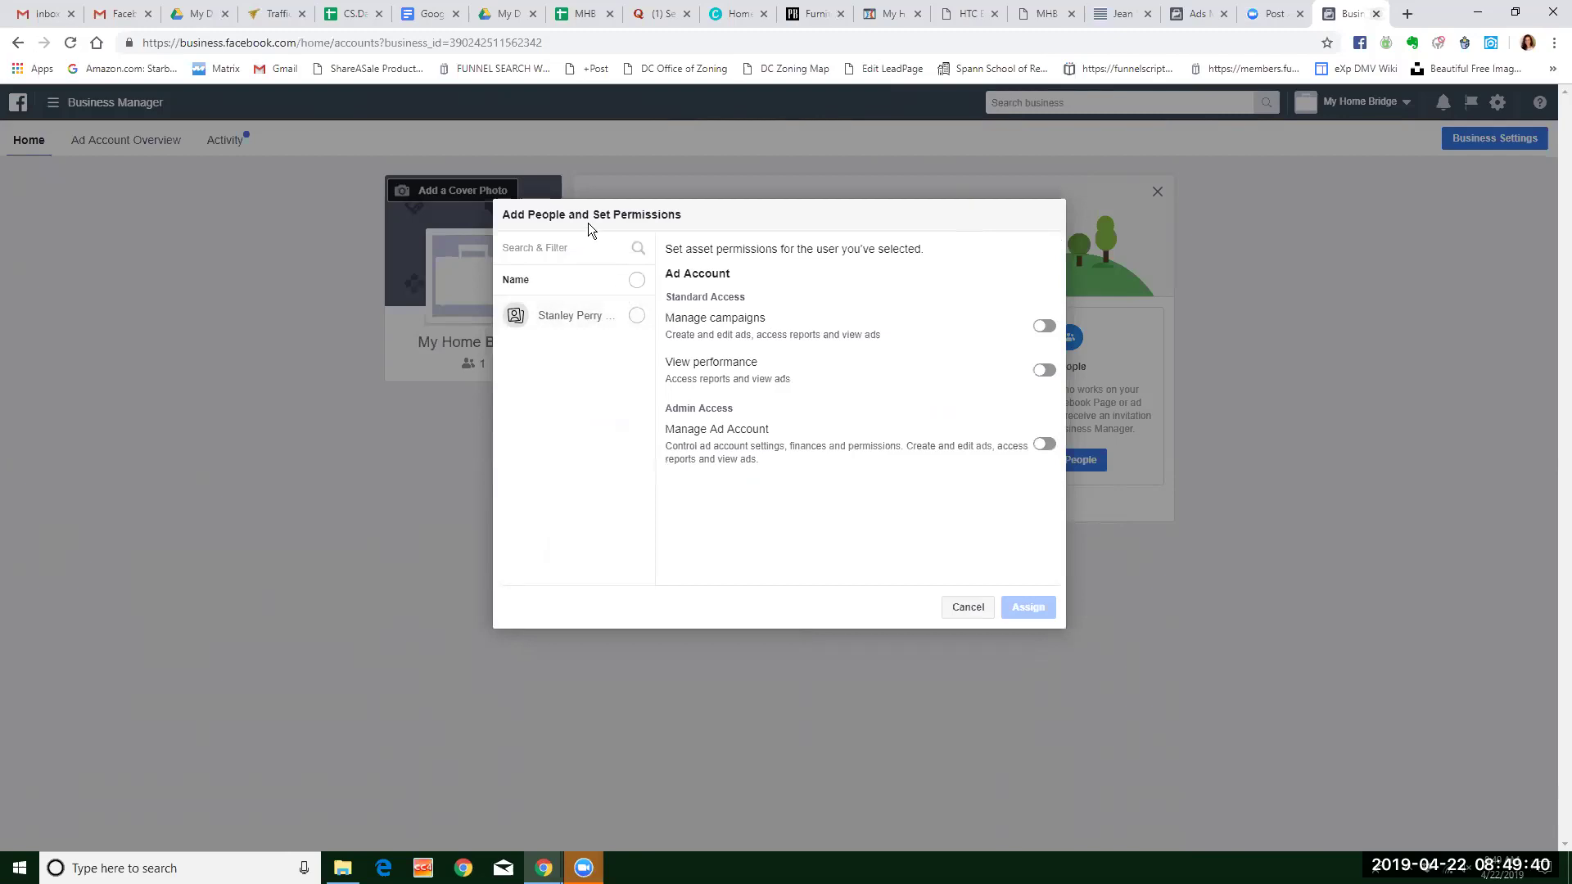
Give the listed member Manage campaigns and Manage Ad Account permissions on the new ad account, then close the confirmation.
{"action": "left_click", "coordinate": [557, 249]}
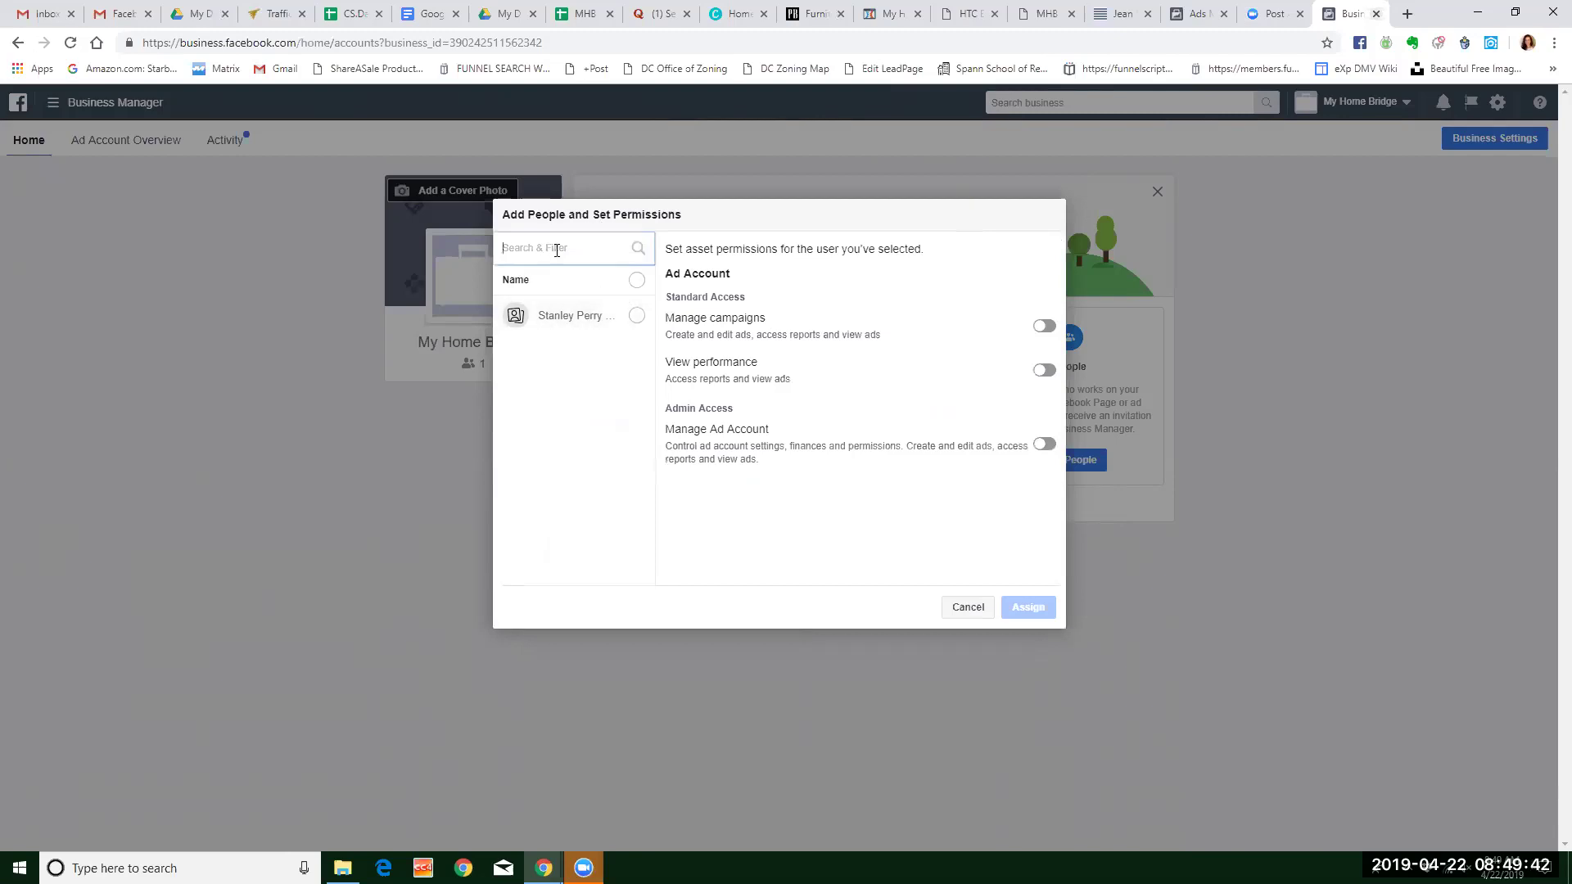
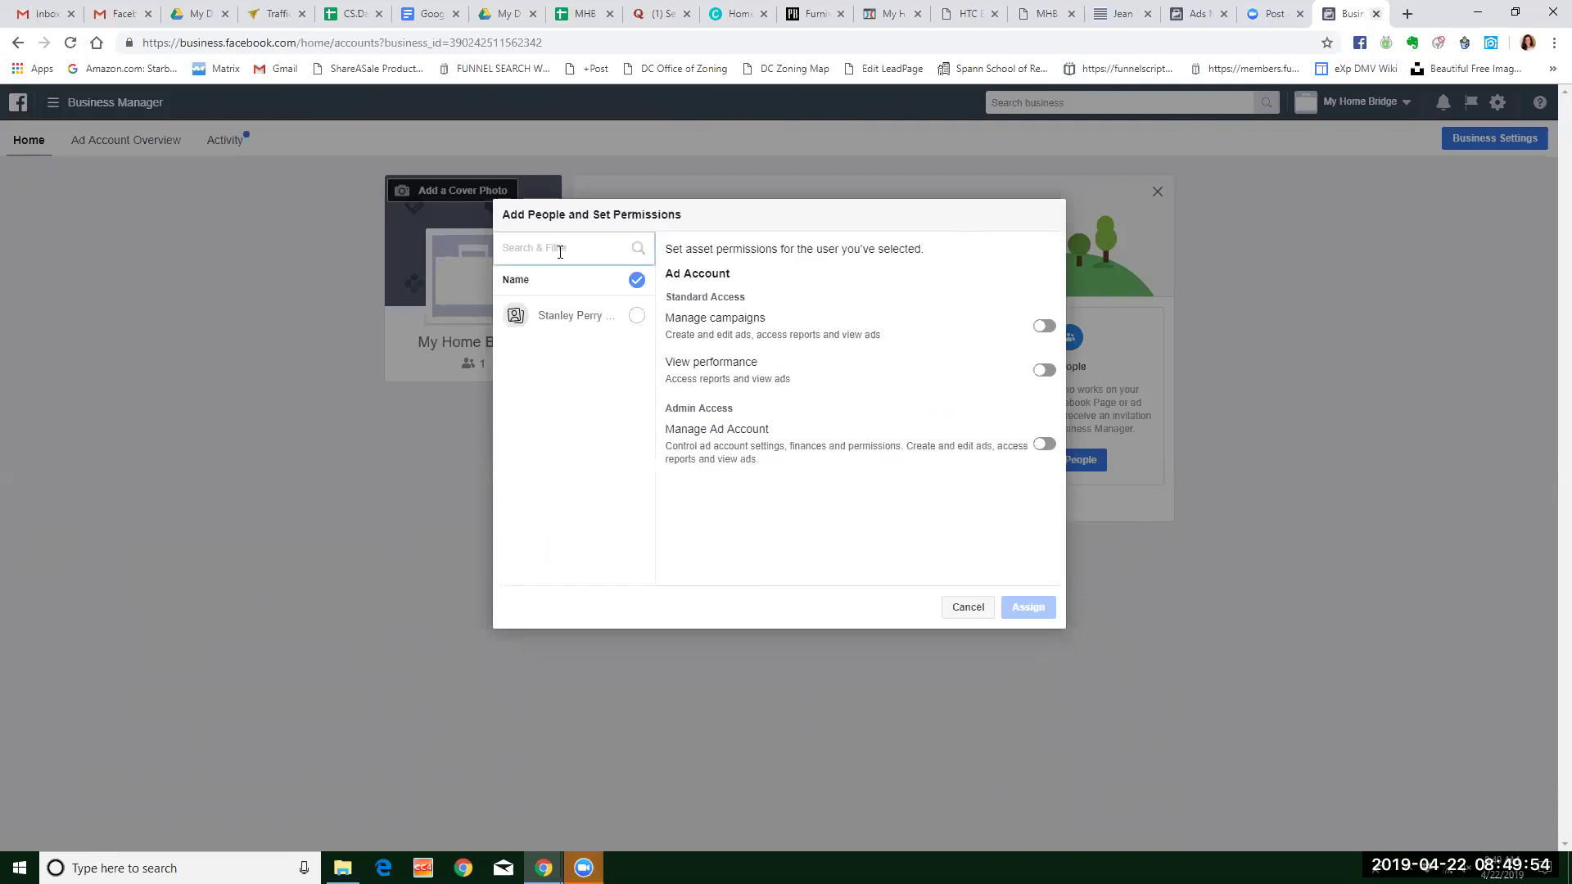
{"action": "left_click", "coordinate": [637, 320]}
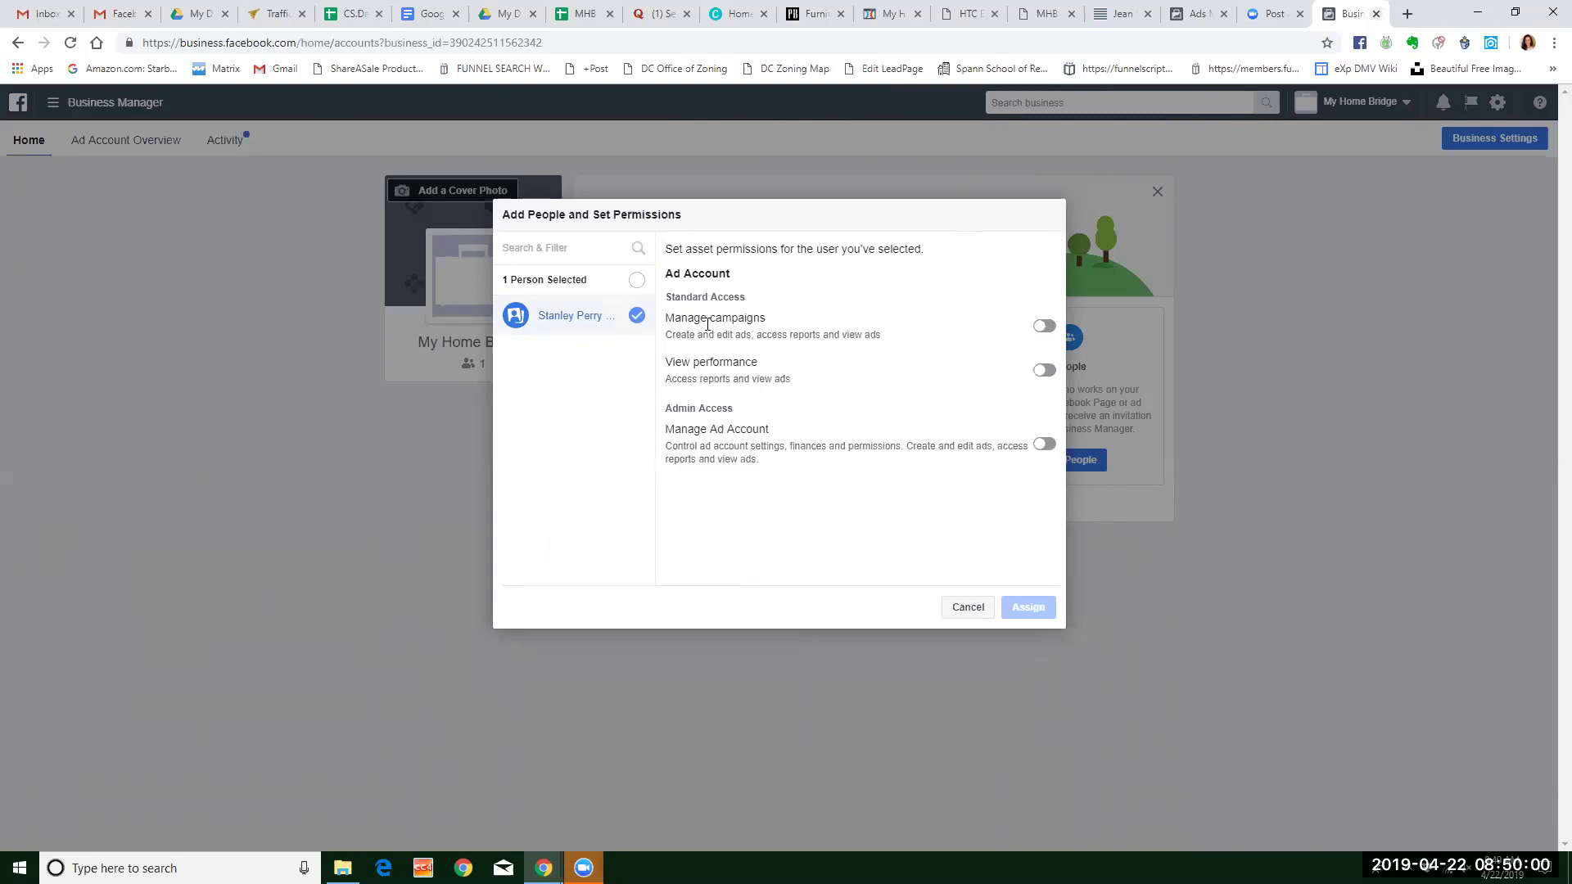
{"action": "left_click", "coordinate": [1045, 326]}
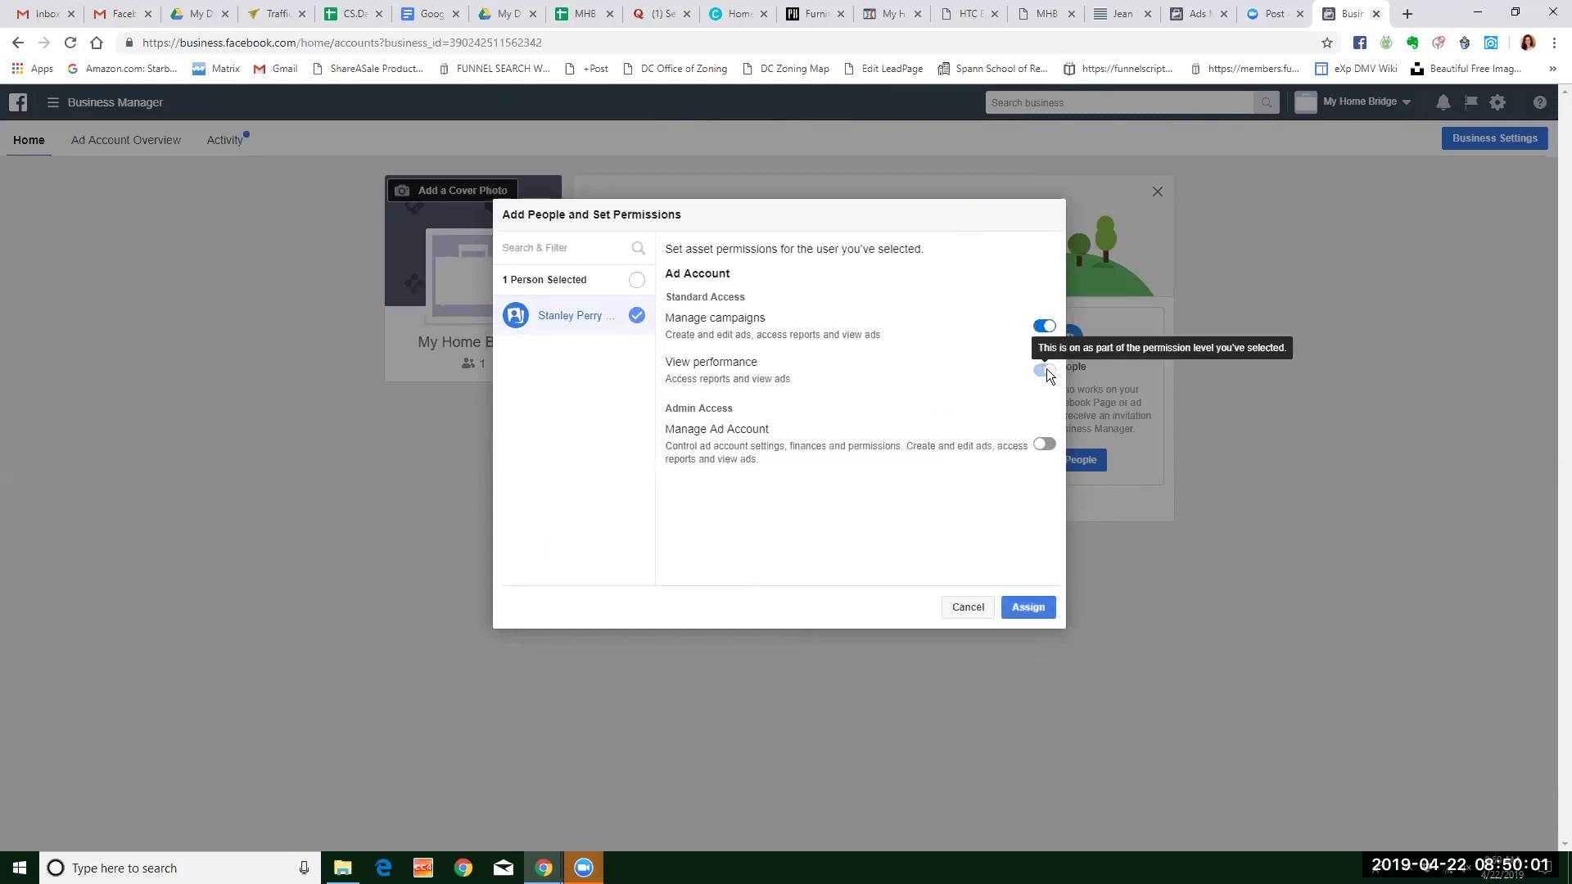
{"action": "left_click", "coordinate": [1050, 454]}
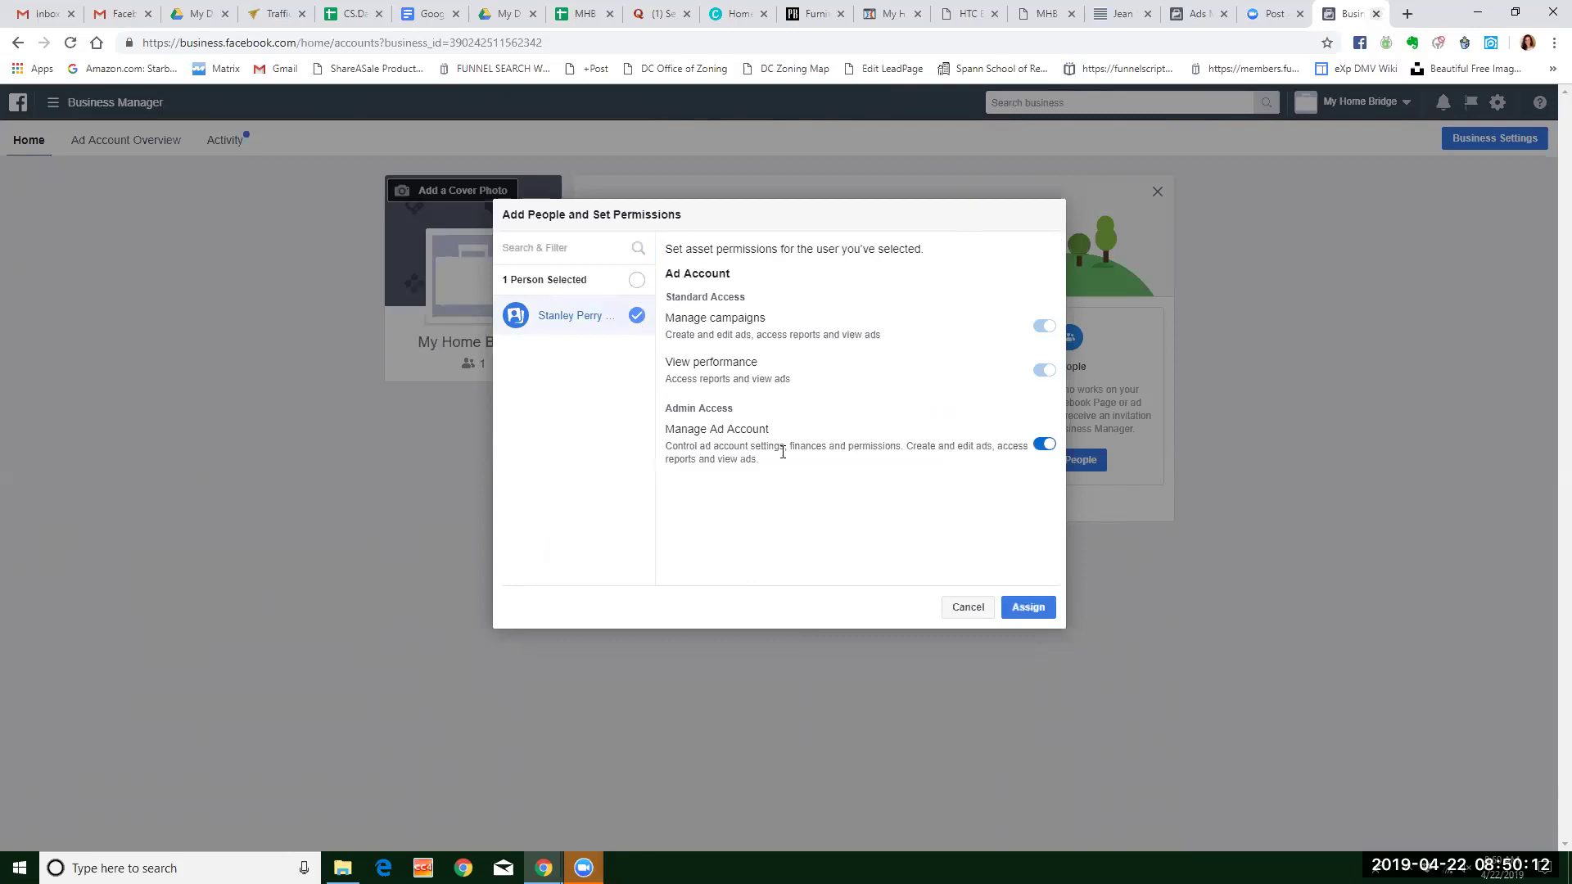
{"action": "left_click", "coordinate": [1042, 615]}
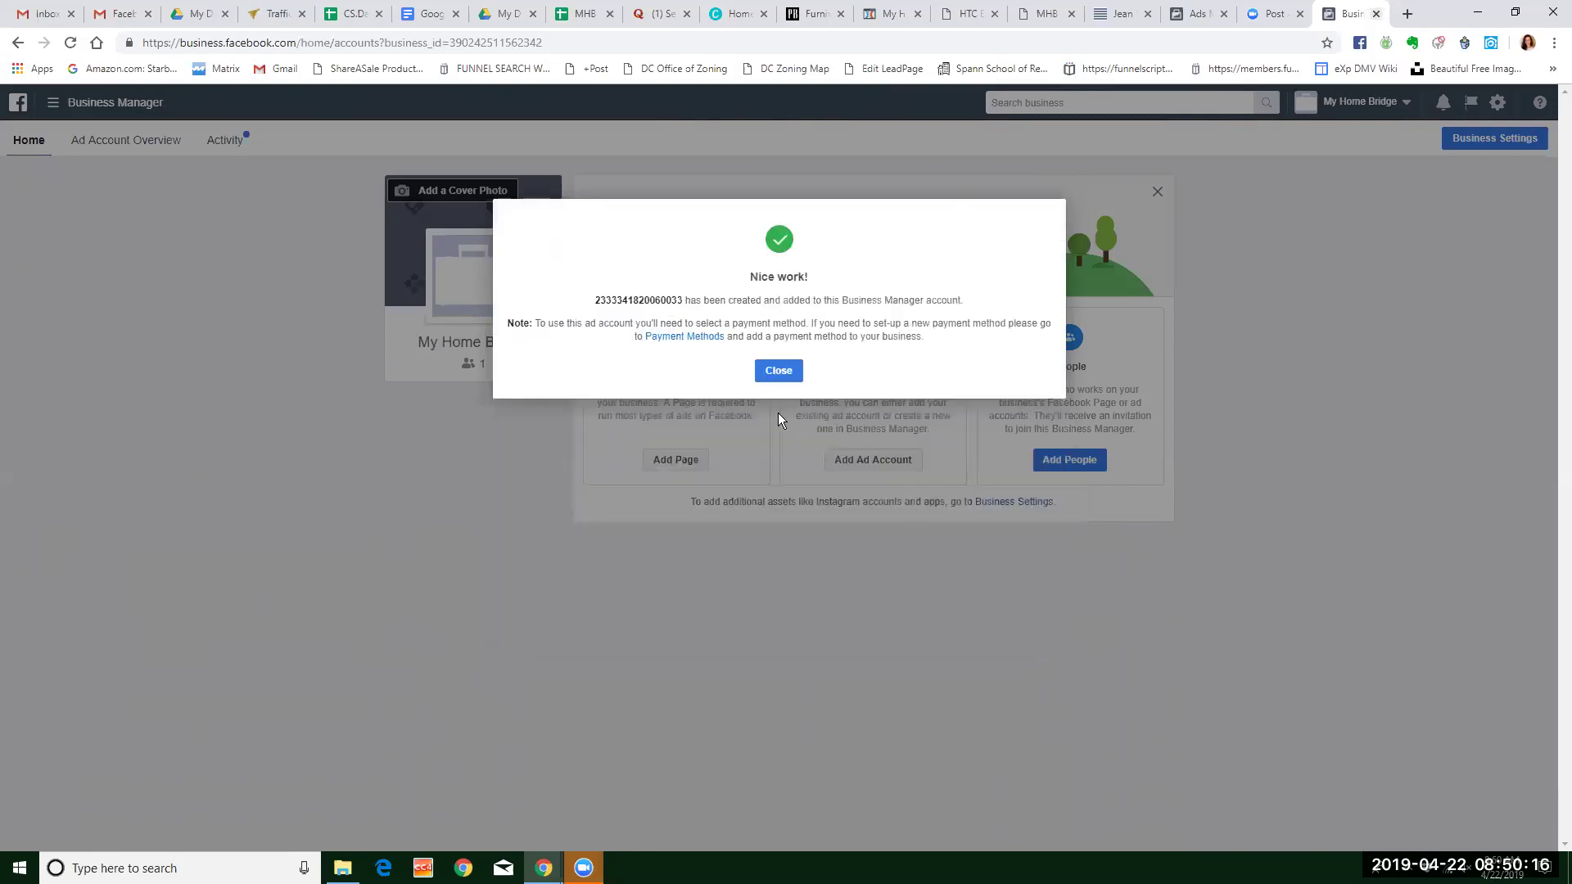
{"action": "left_click", "coordinate": [779, 373]}
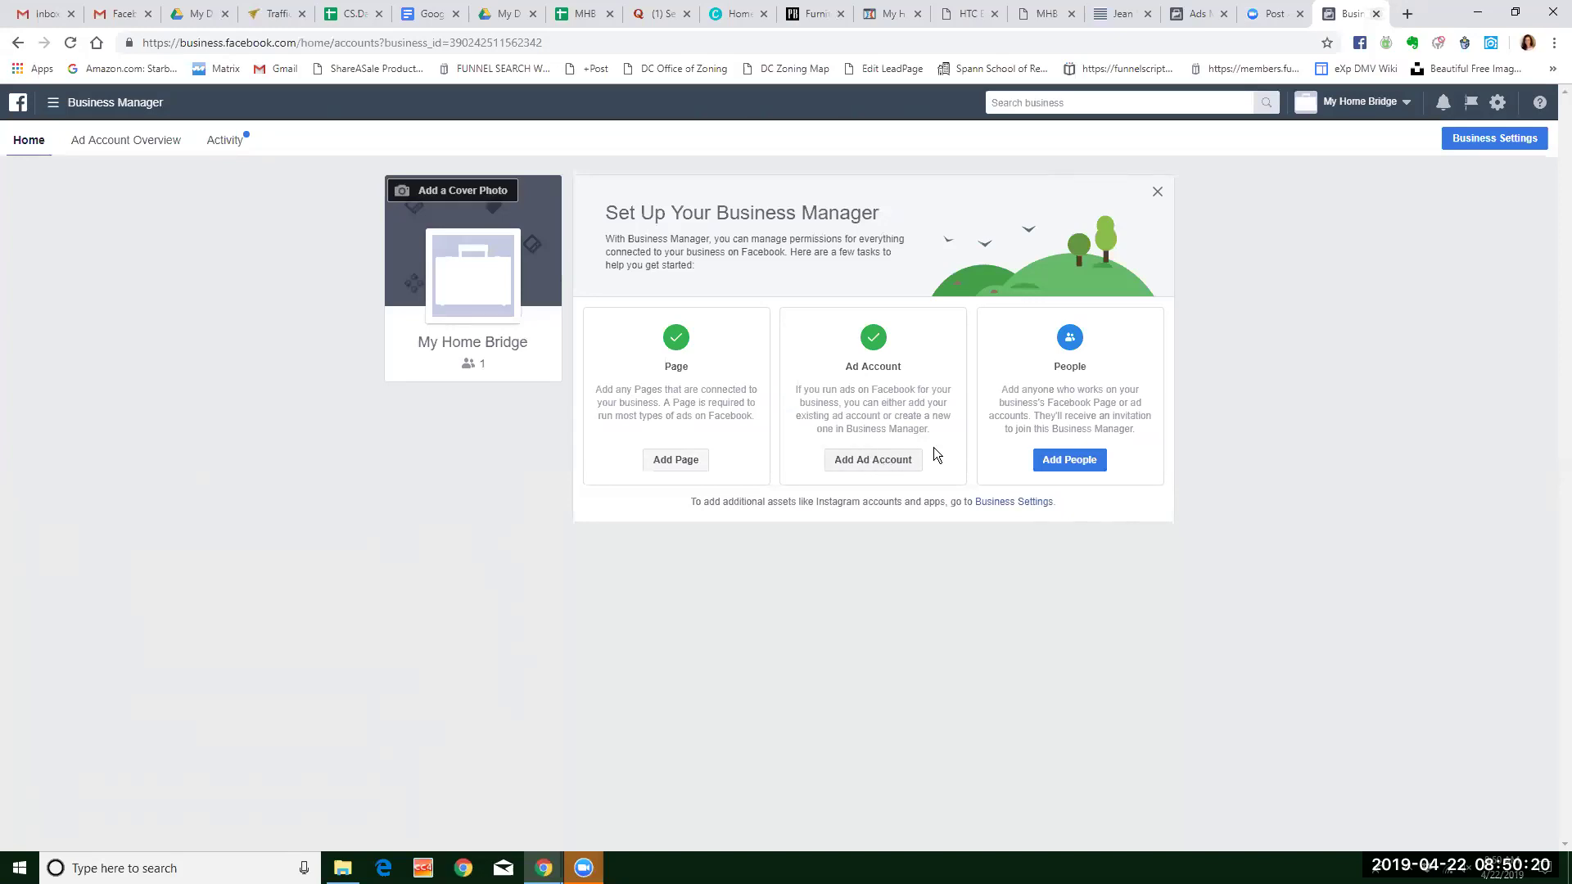
{"action": "left_click", "coordinate": [1061, 461]}
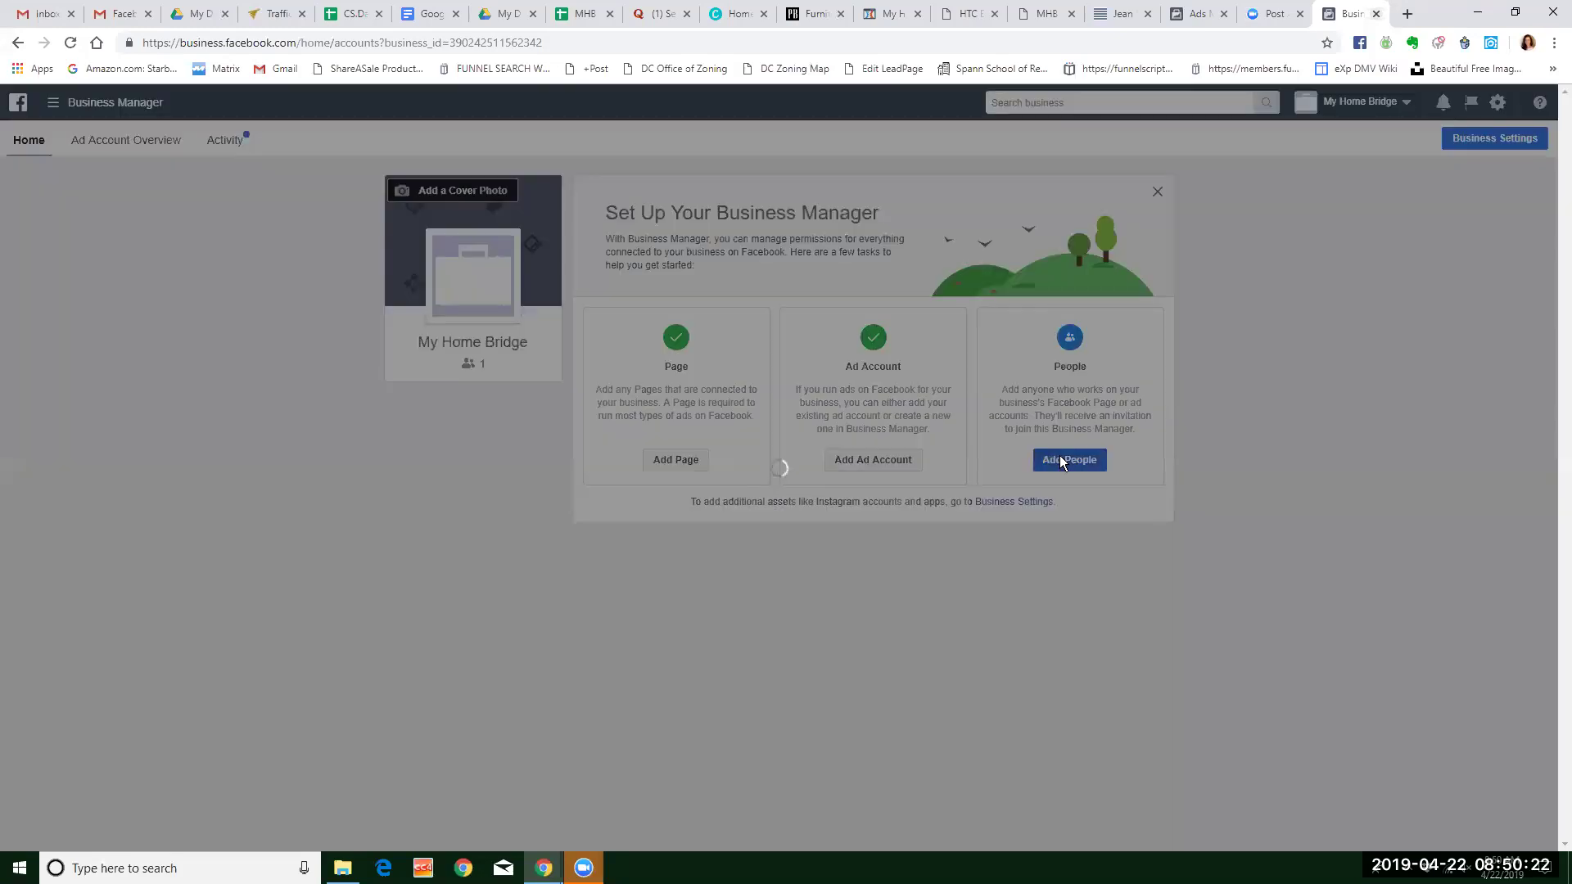
Enter the invitee's e-mail with Admin access on, expand advanced options, and continue to assets.
{"action": "left_click", "coordinate": [928, 423]}
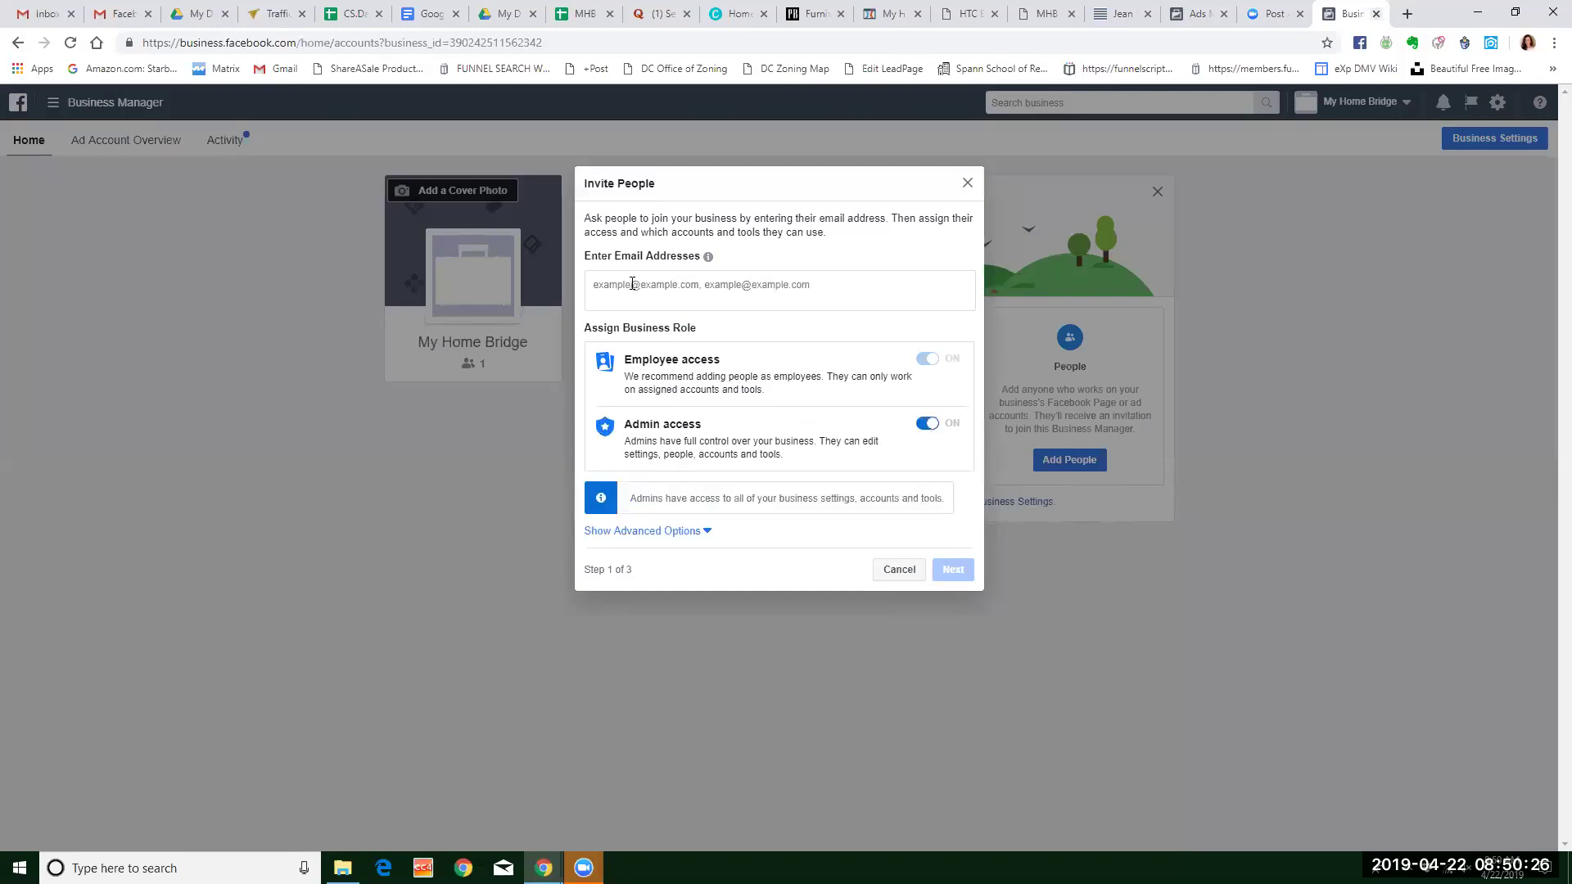
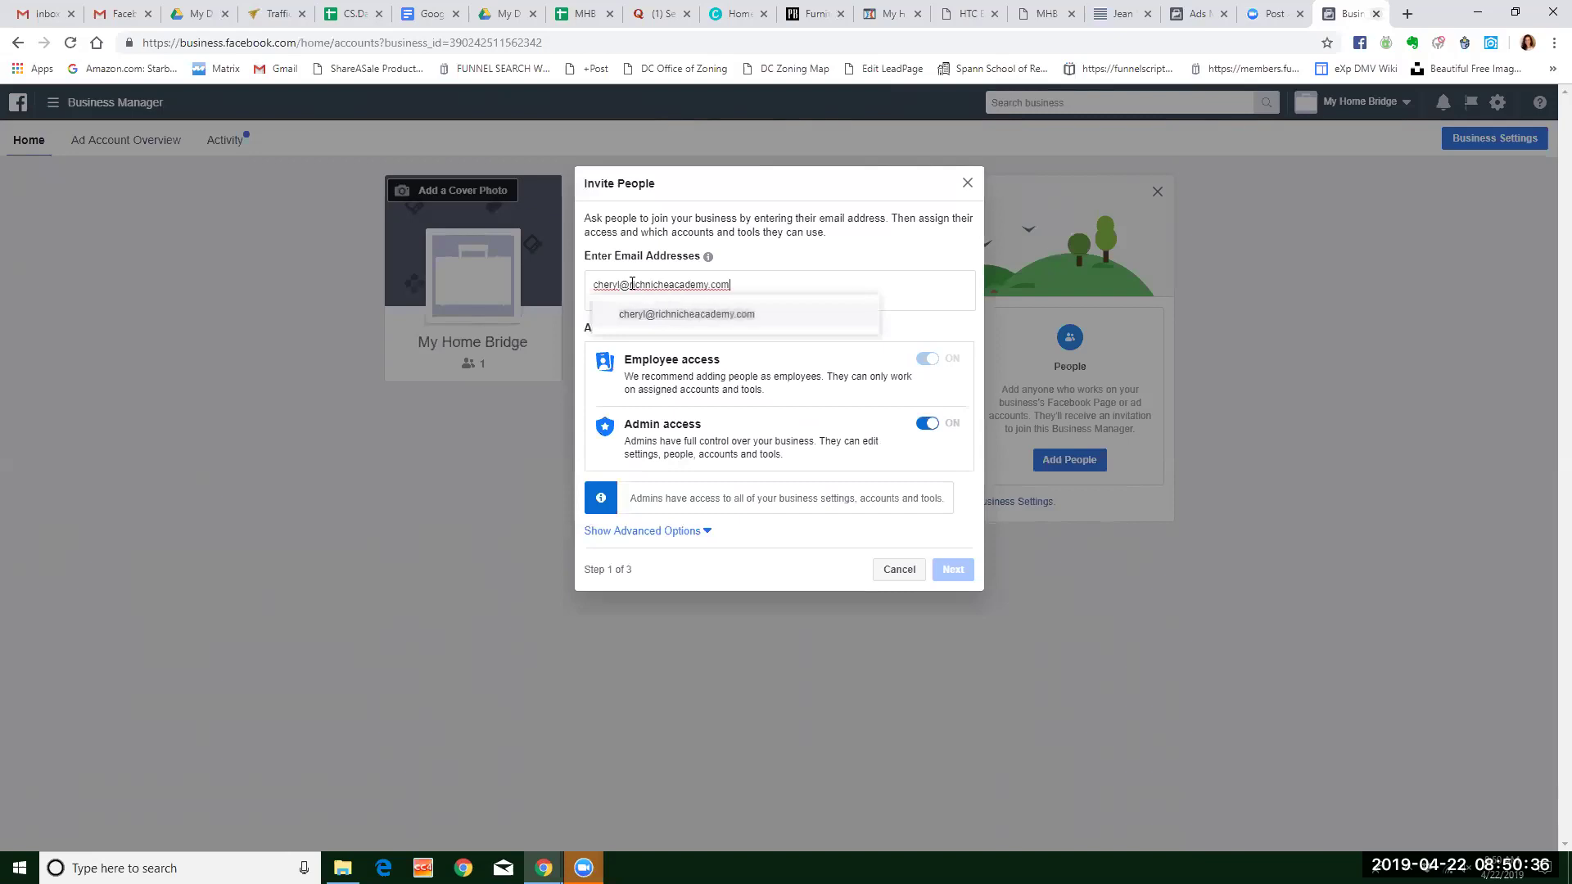
{"action": "left_click", "coordinate": [684, 316]}
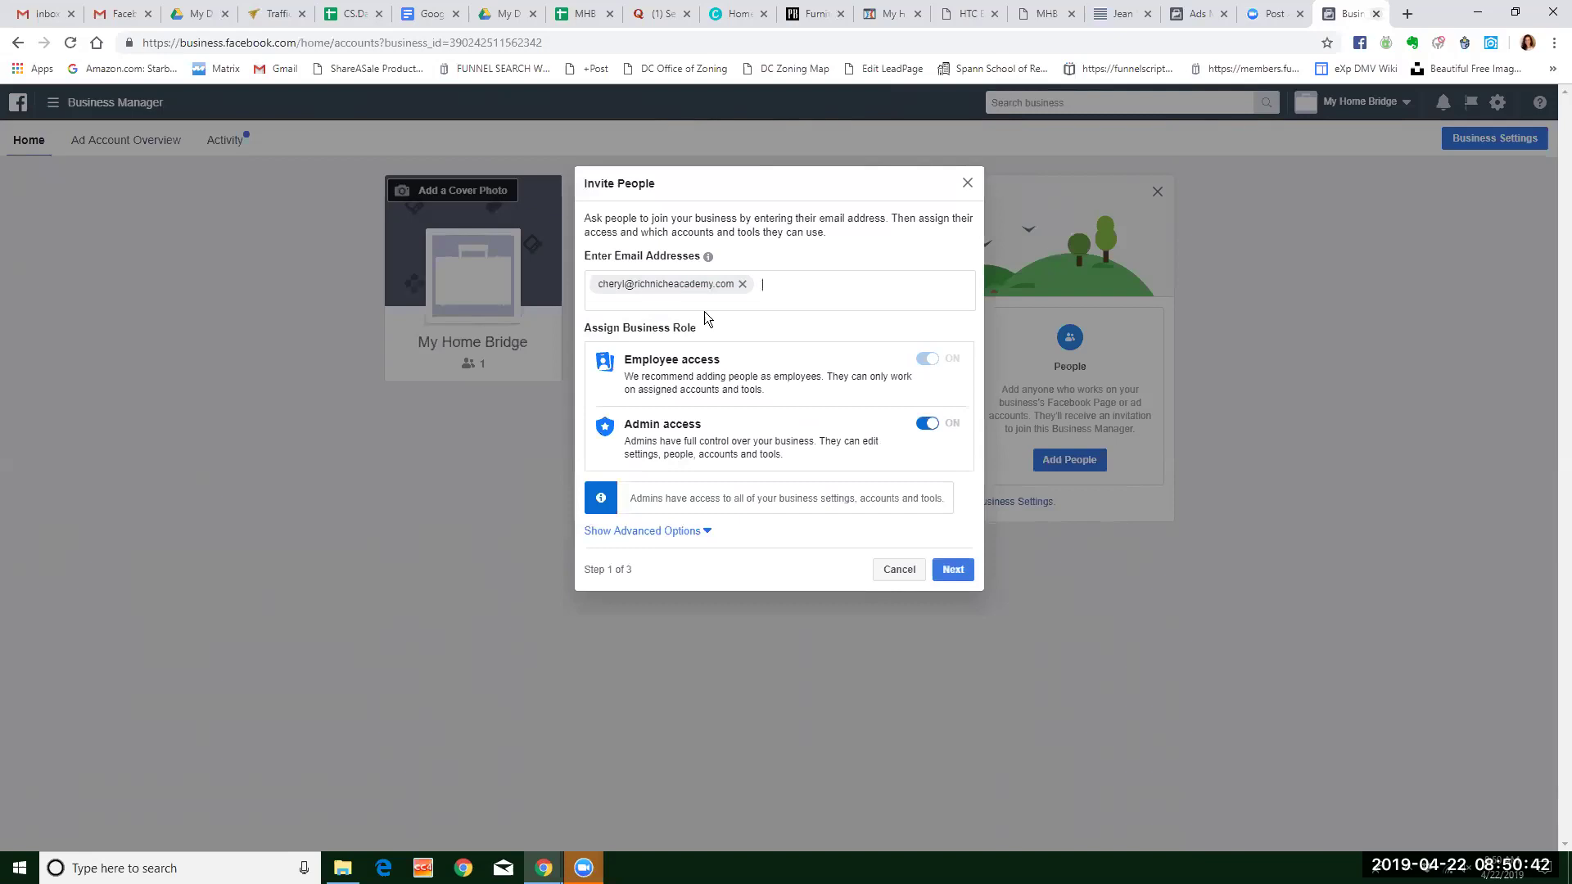
{"action": "left_click", "coordinate": [698, 530]}
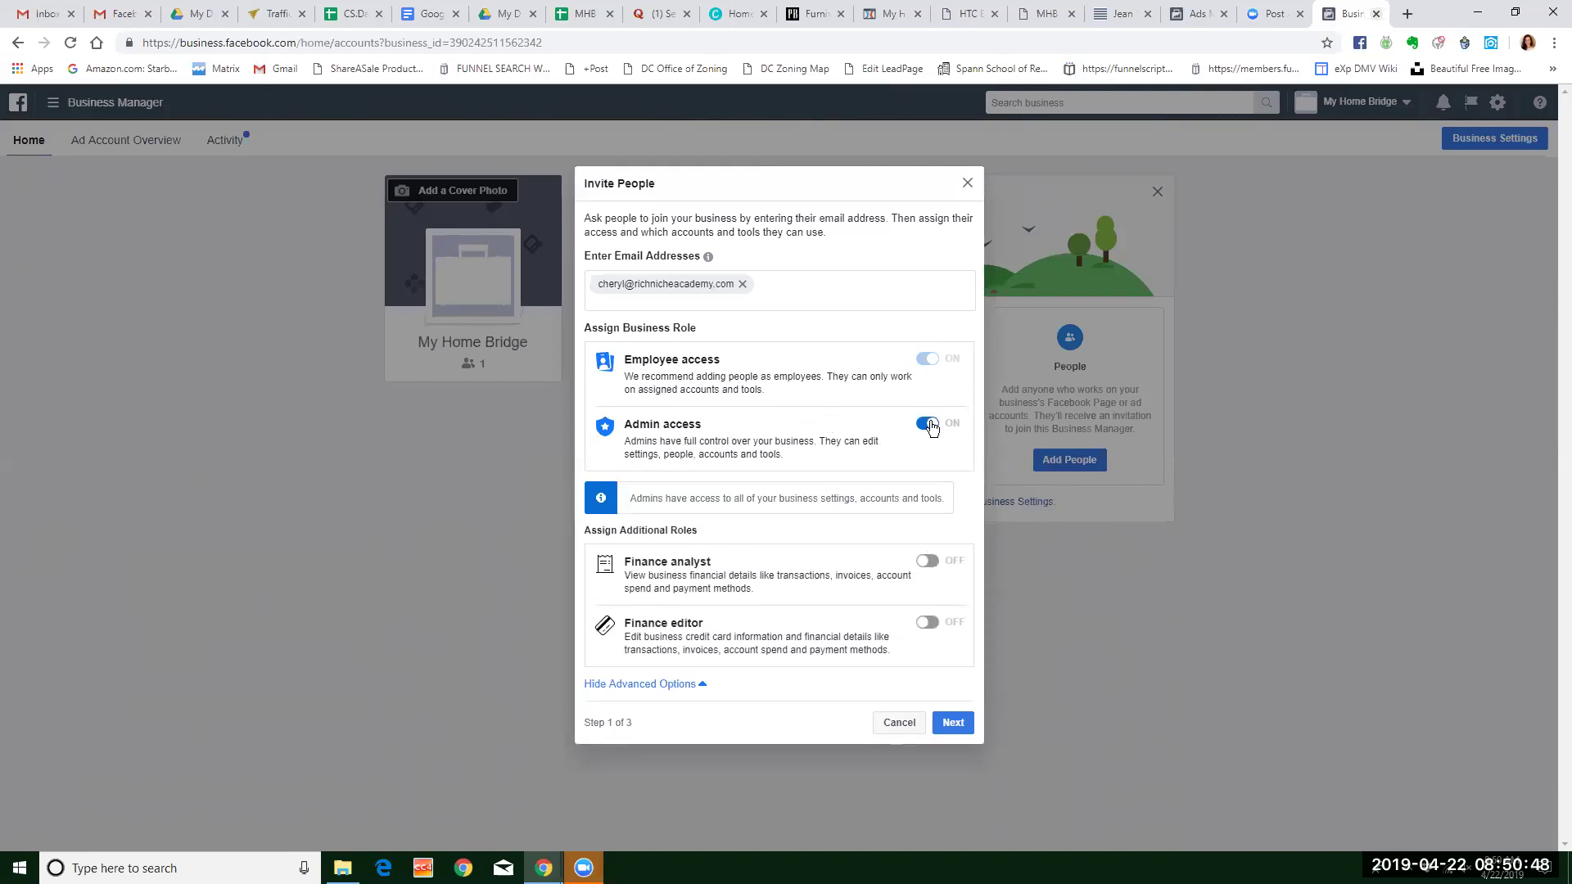
{"action": "left_click", "coordinate": [952, 722]}
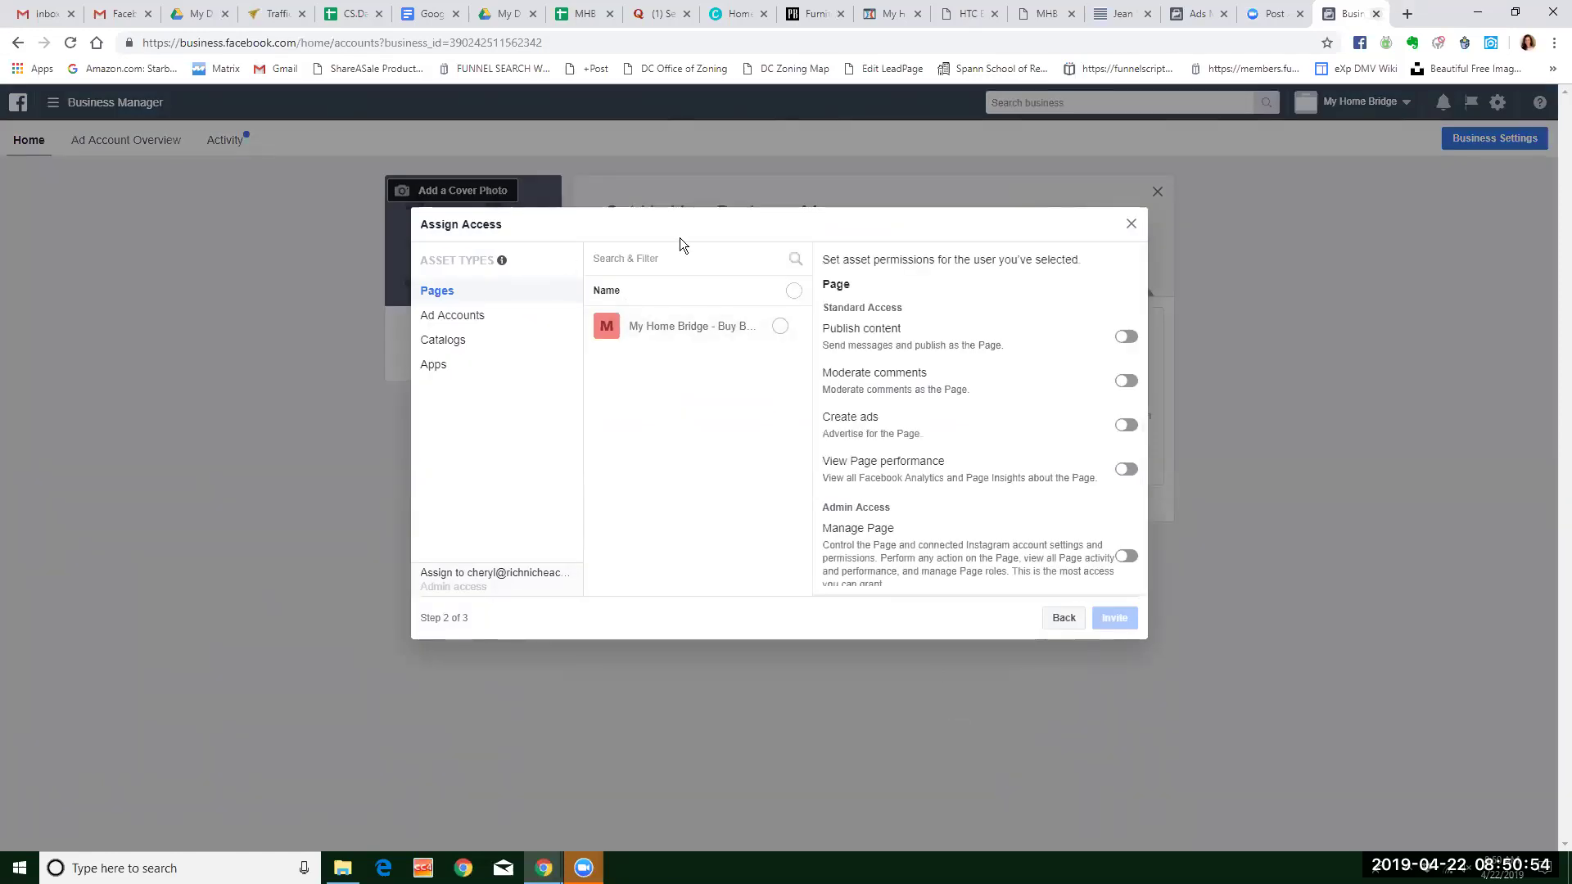
Grant the invitee Manage Page on My Home Bridge and access to MHB AD Account, then send the invite.
{"action": "left_click", "coordinate": [780, 327]}
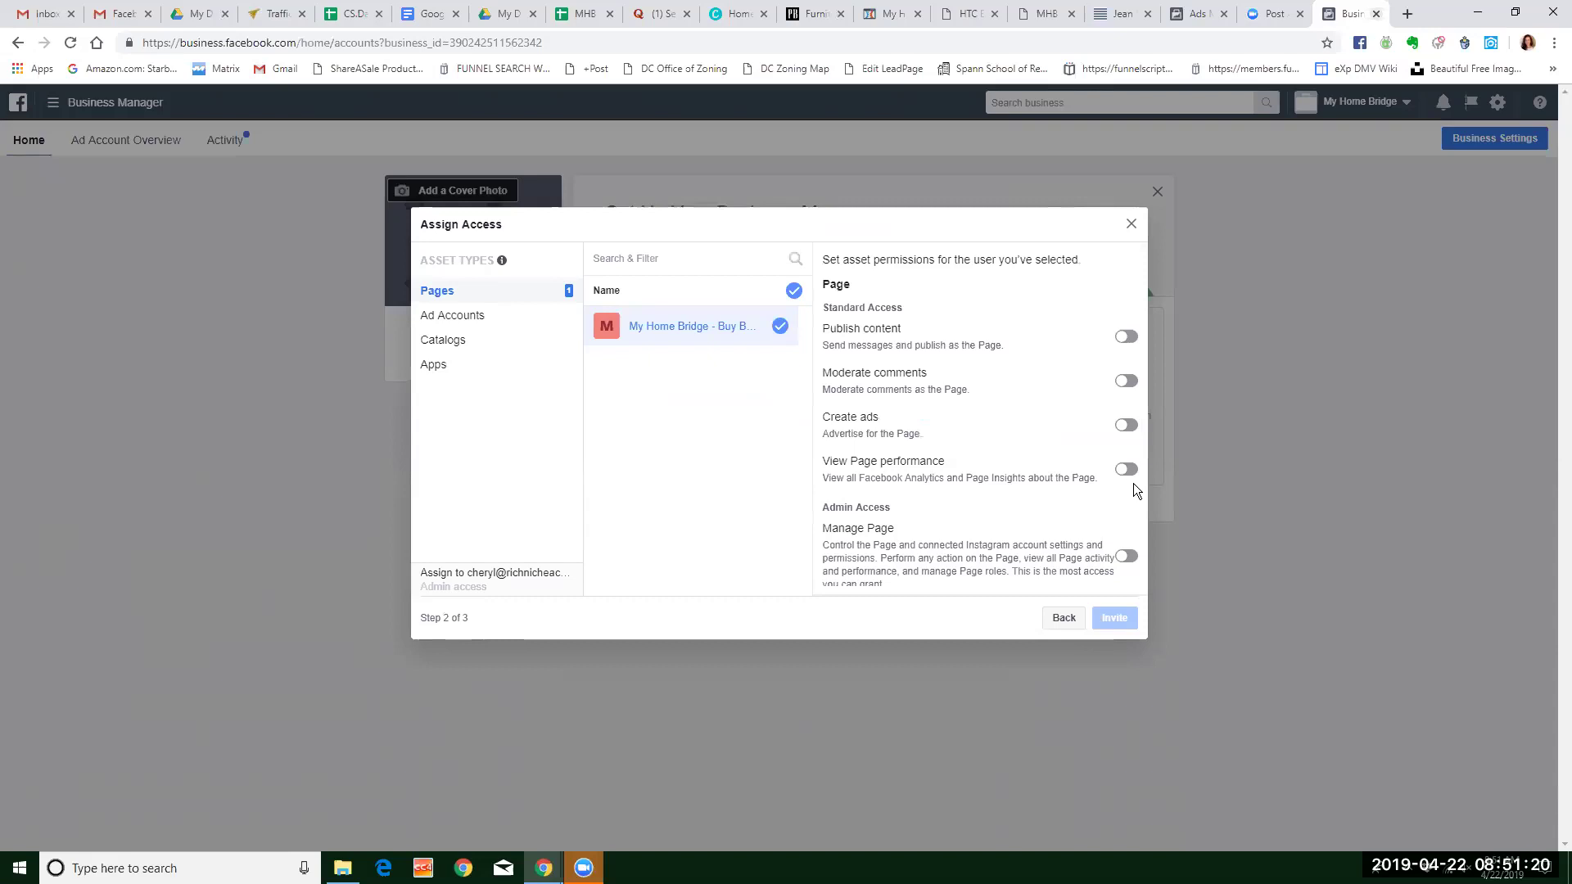
{"action": "scroll", "coordinate": [1133, 488], "scroll_direction": "down", "scroll_amount": 1}
{"action": "left_click", "coordinate": [1127, 536]}
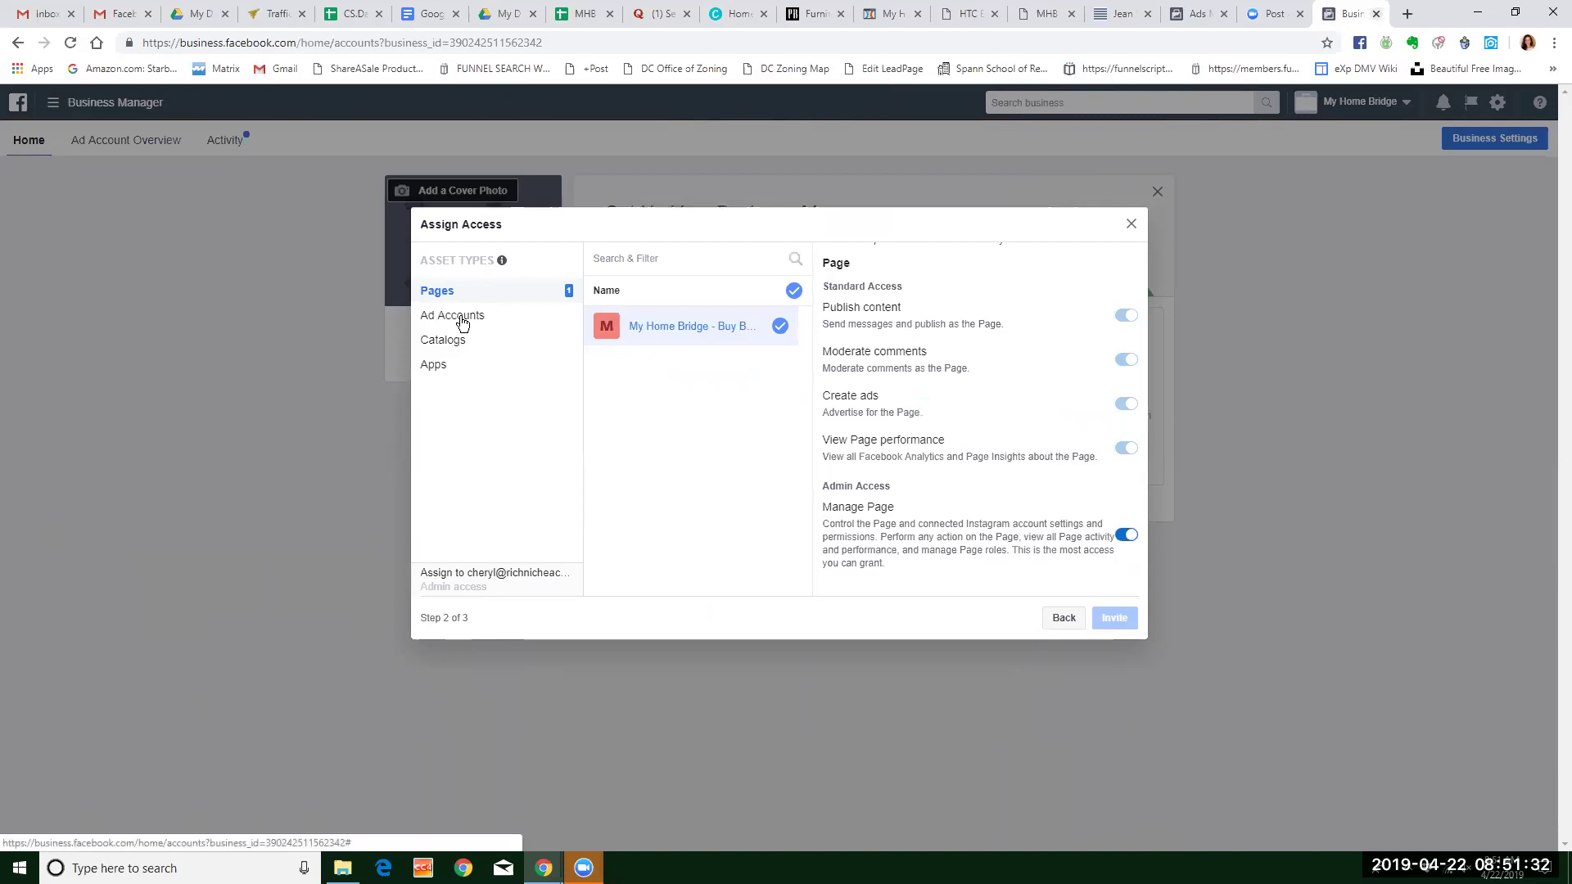
{"action": "left_click", "coordinate": [462, 320]}
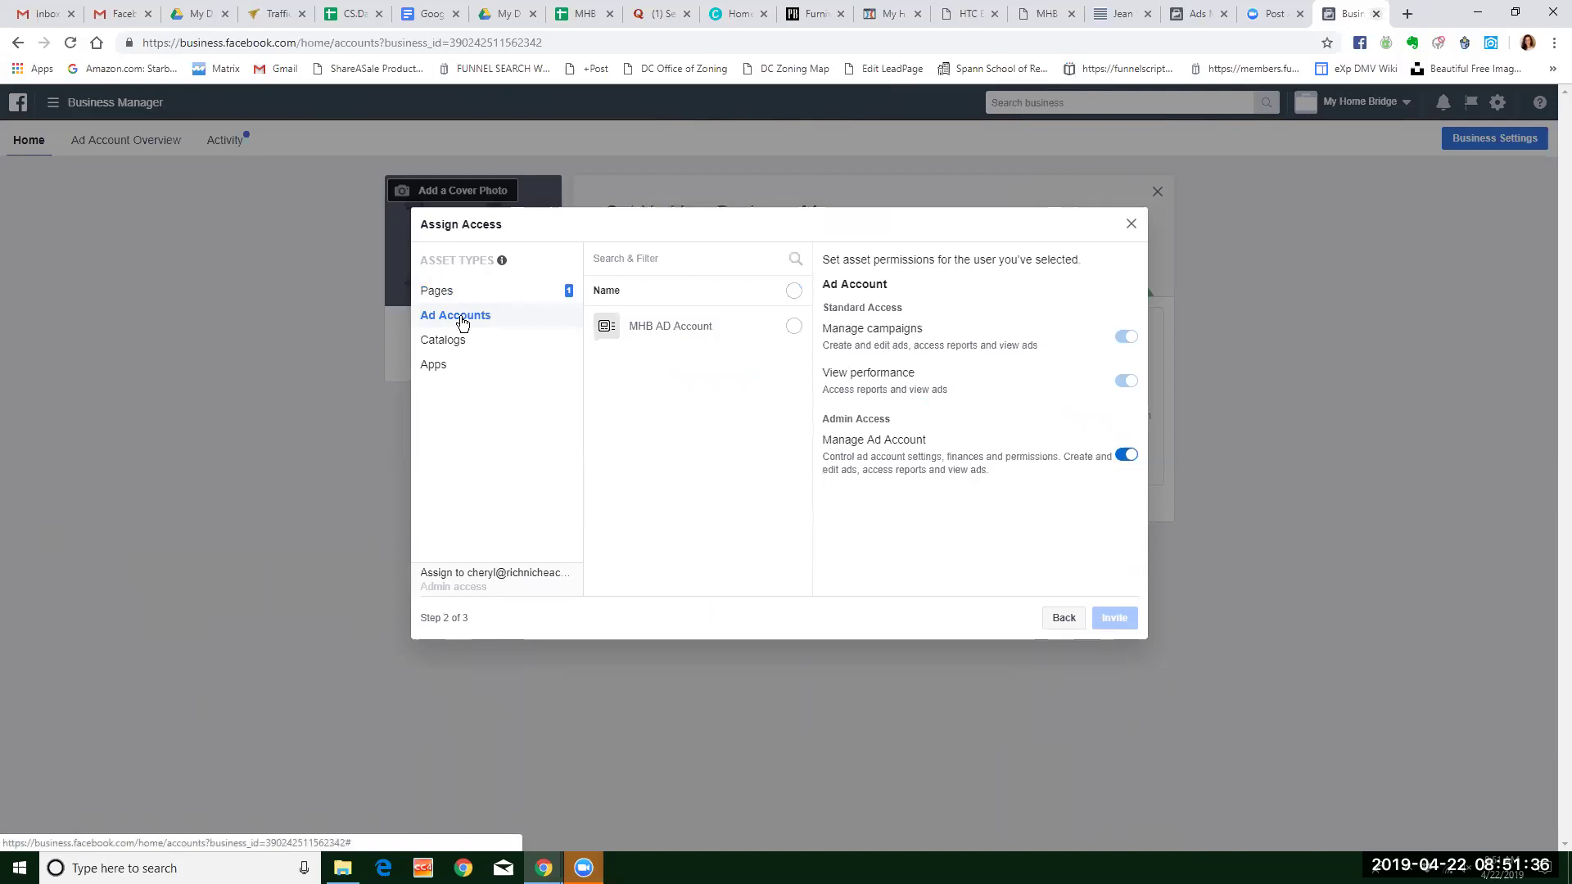
{"action": "left_click", "coordinate": [792, 328]}
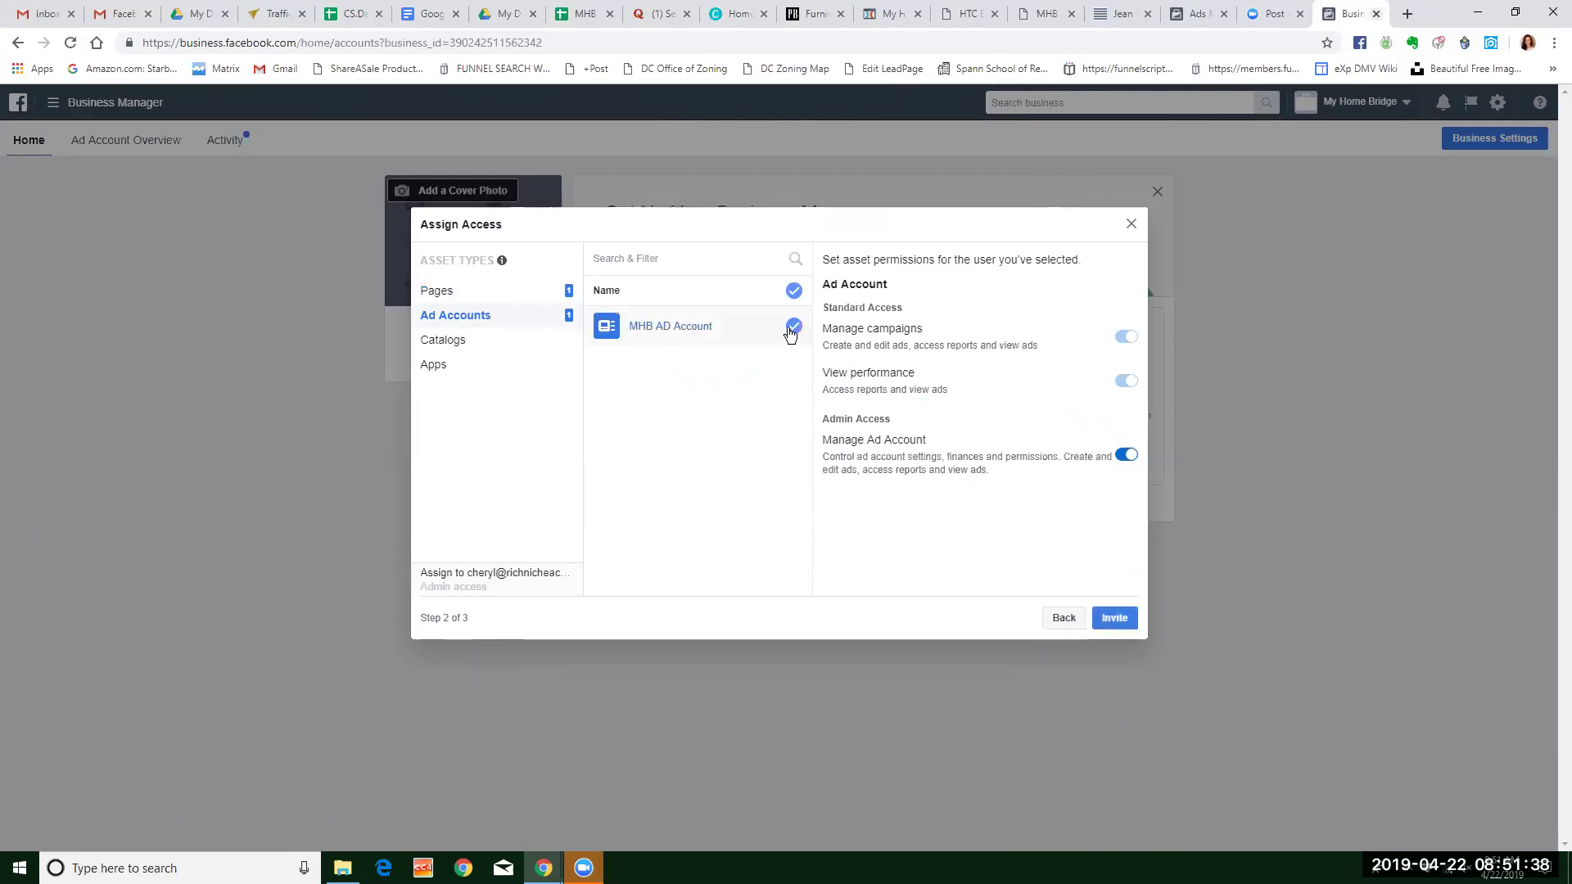
{"action": "left_click", "coordinate": [455, 344]}
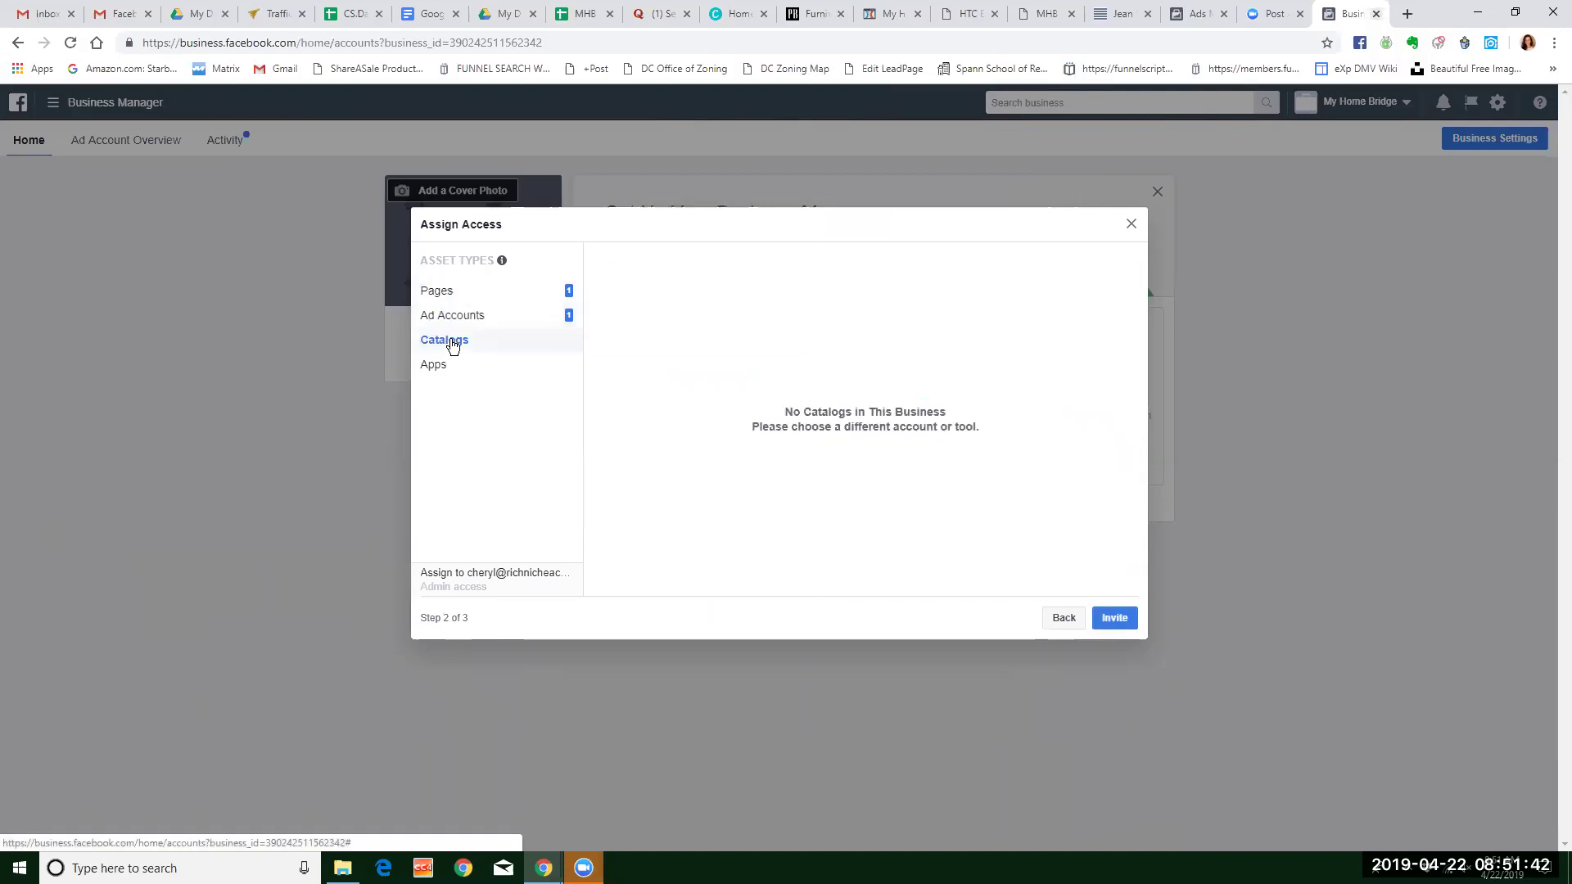
{"action": "left_click", "coordinate": [450, 375]}
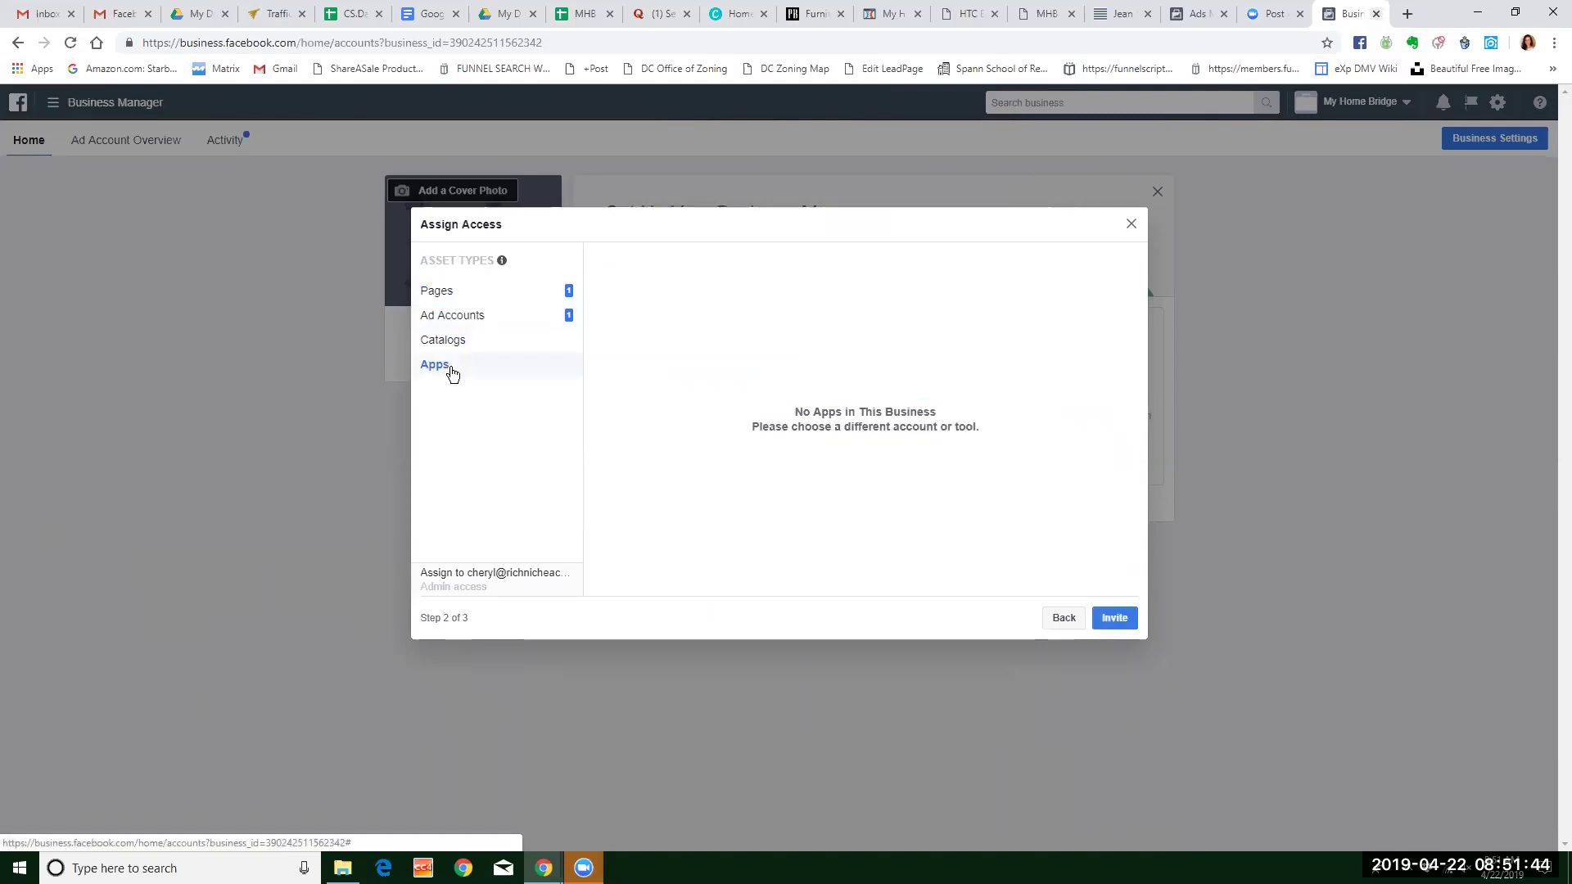
{"action": "left_click", "coordinate": [468, 313]}
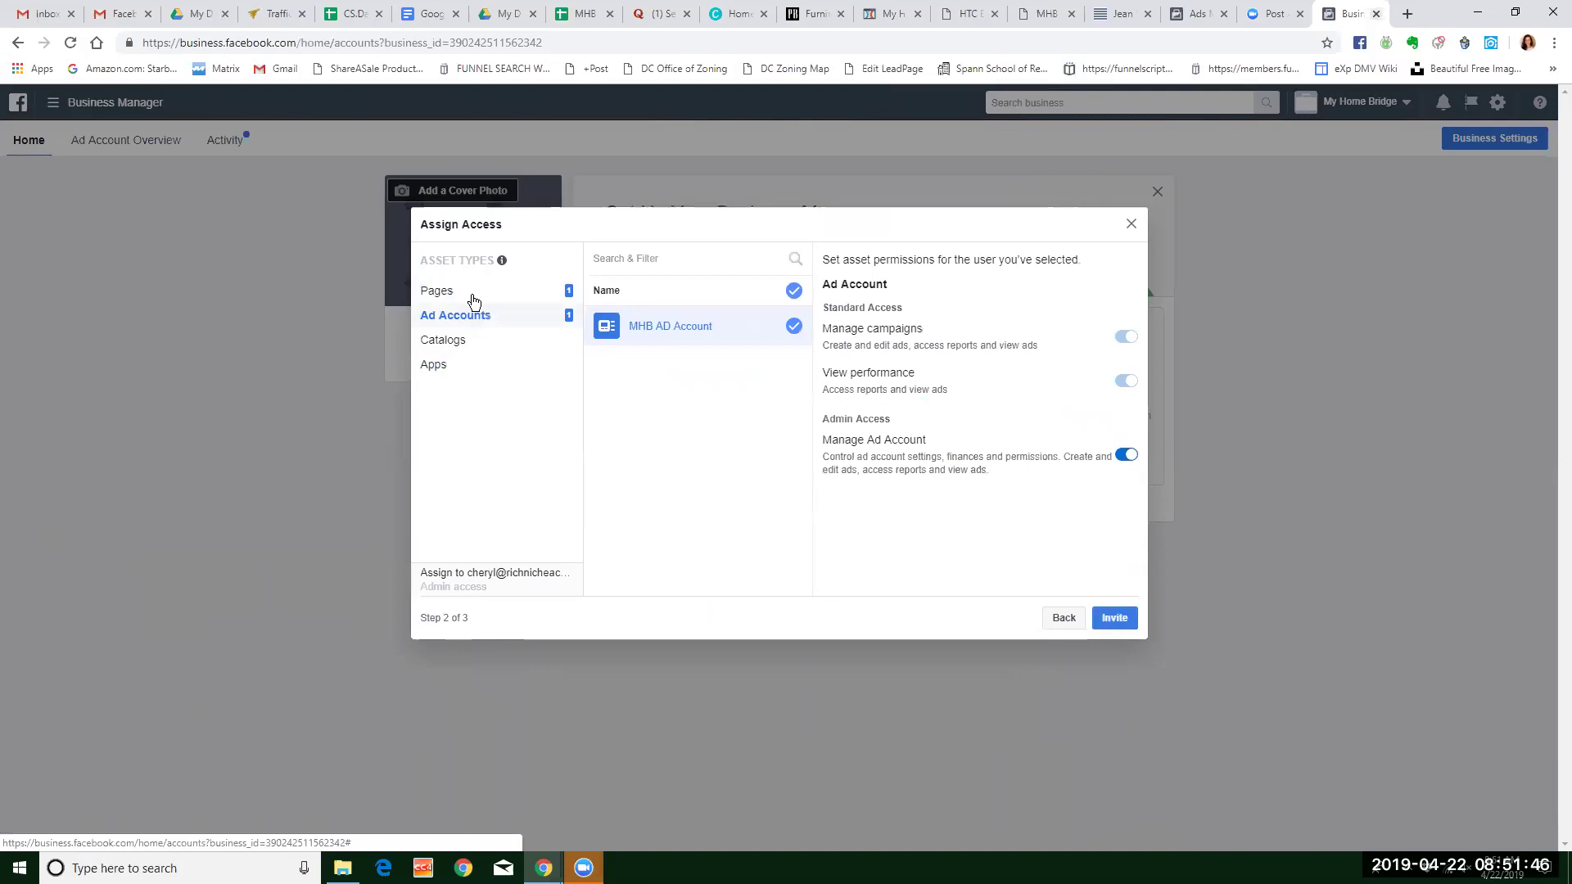
{"action": "left_click", "coordinate": [473, 296]}
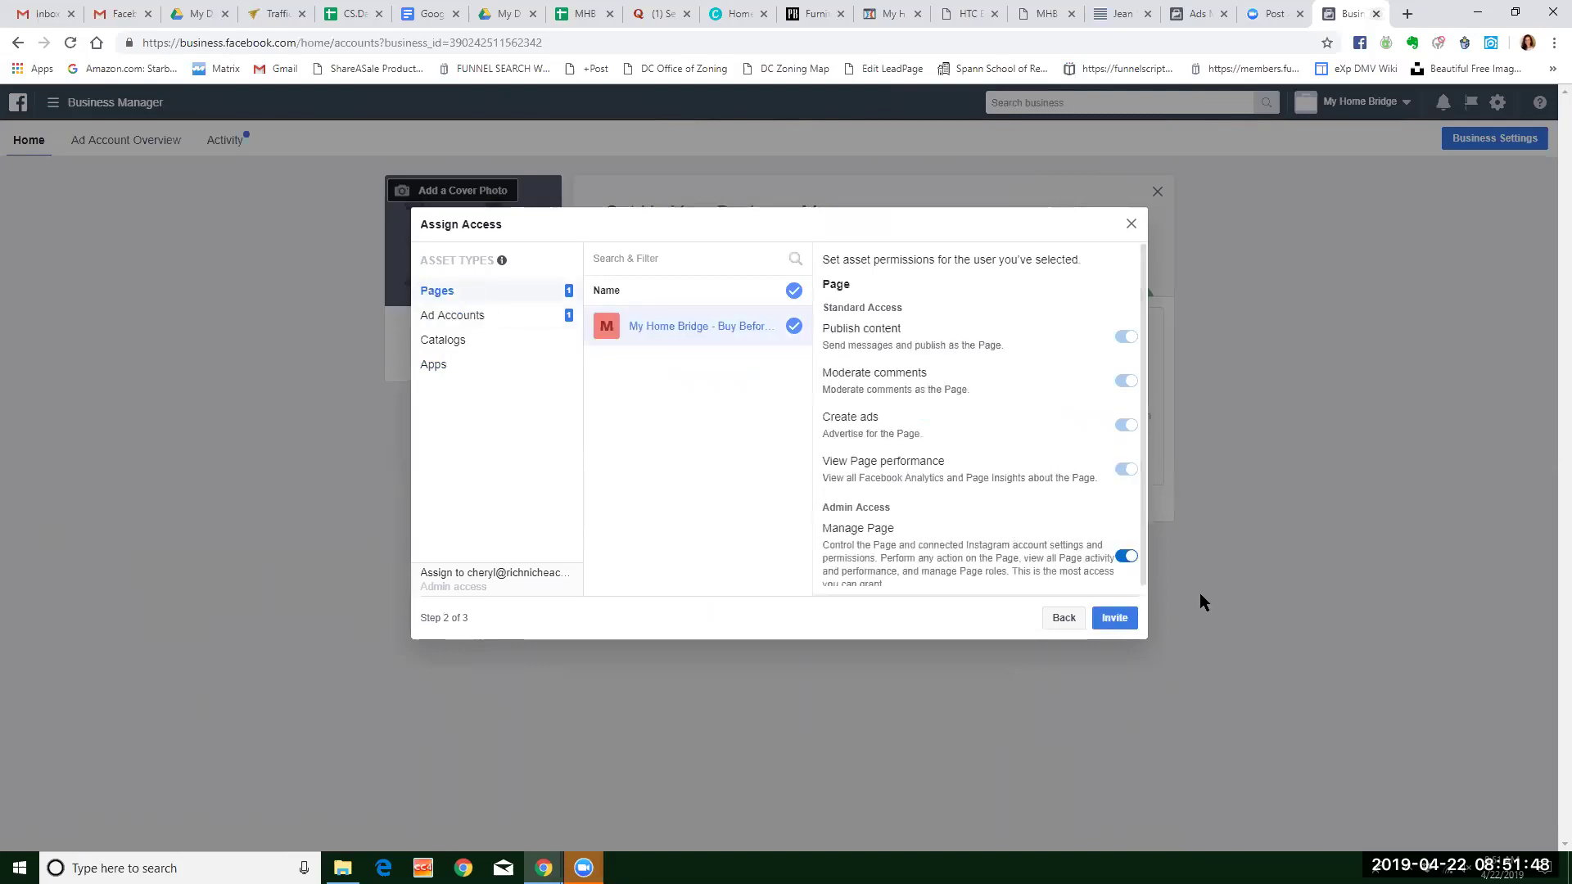
{"action": "left_click", "coordinate": [1115, 619]}
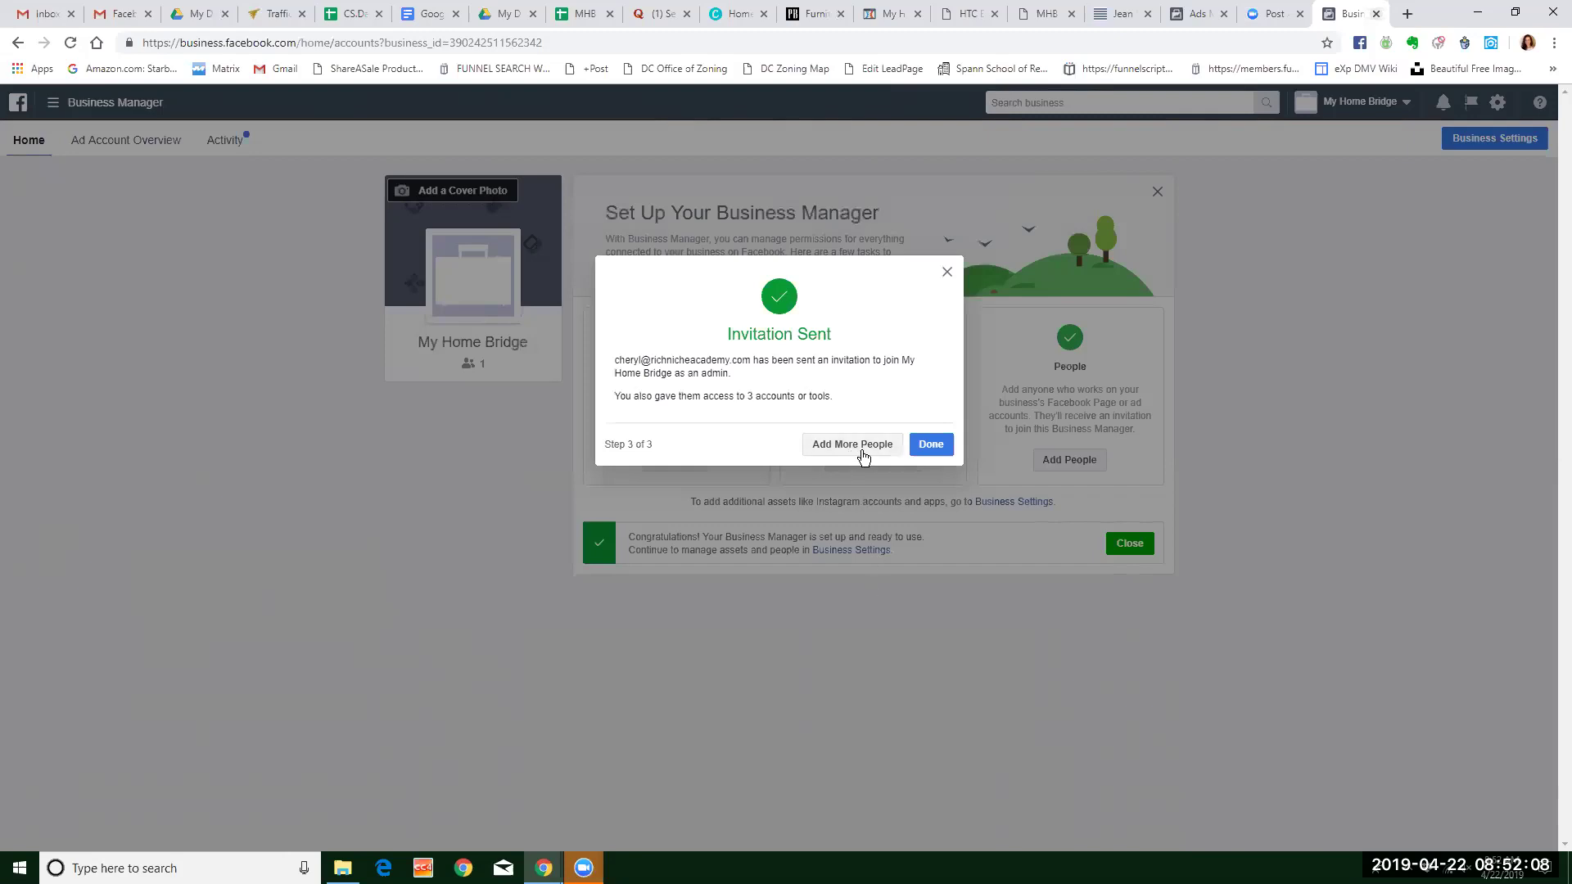
Close the Invitation Sent dialog and switch to the Gmail browser tab.
{"action": "left_click", "coordinate": [922, 448]}
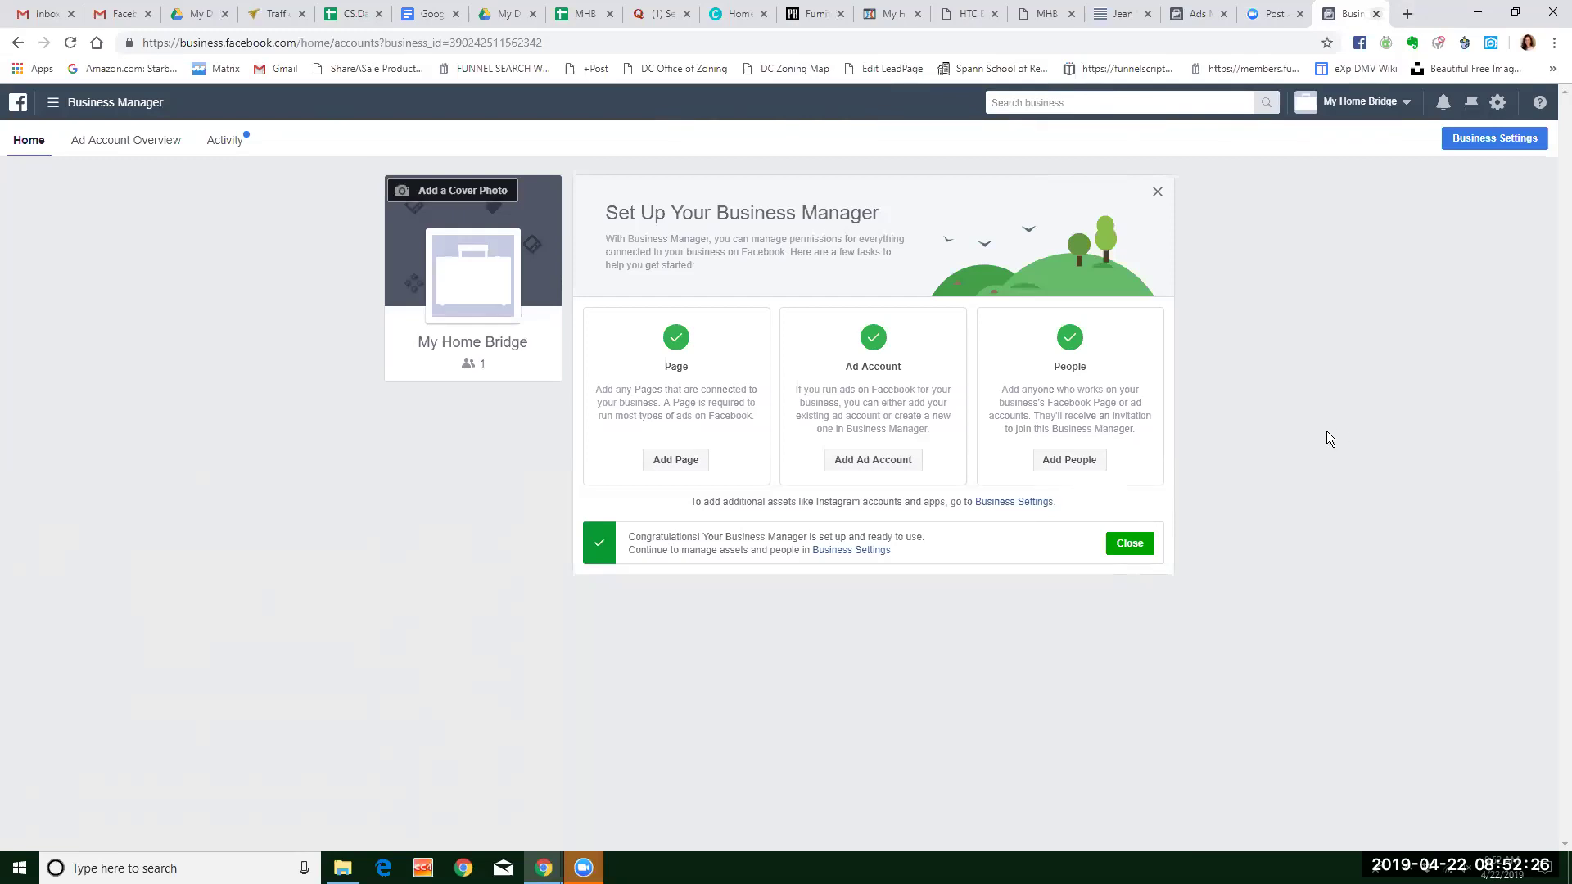
{"action": "left_click", "coordinate": [121, 14]}
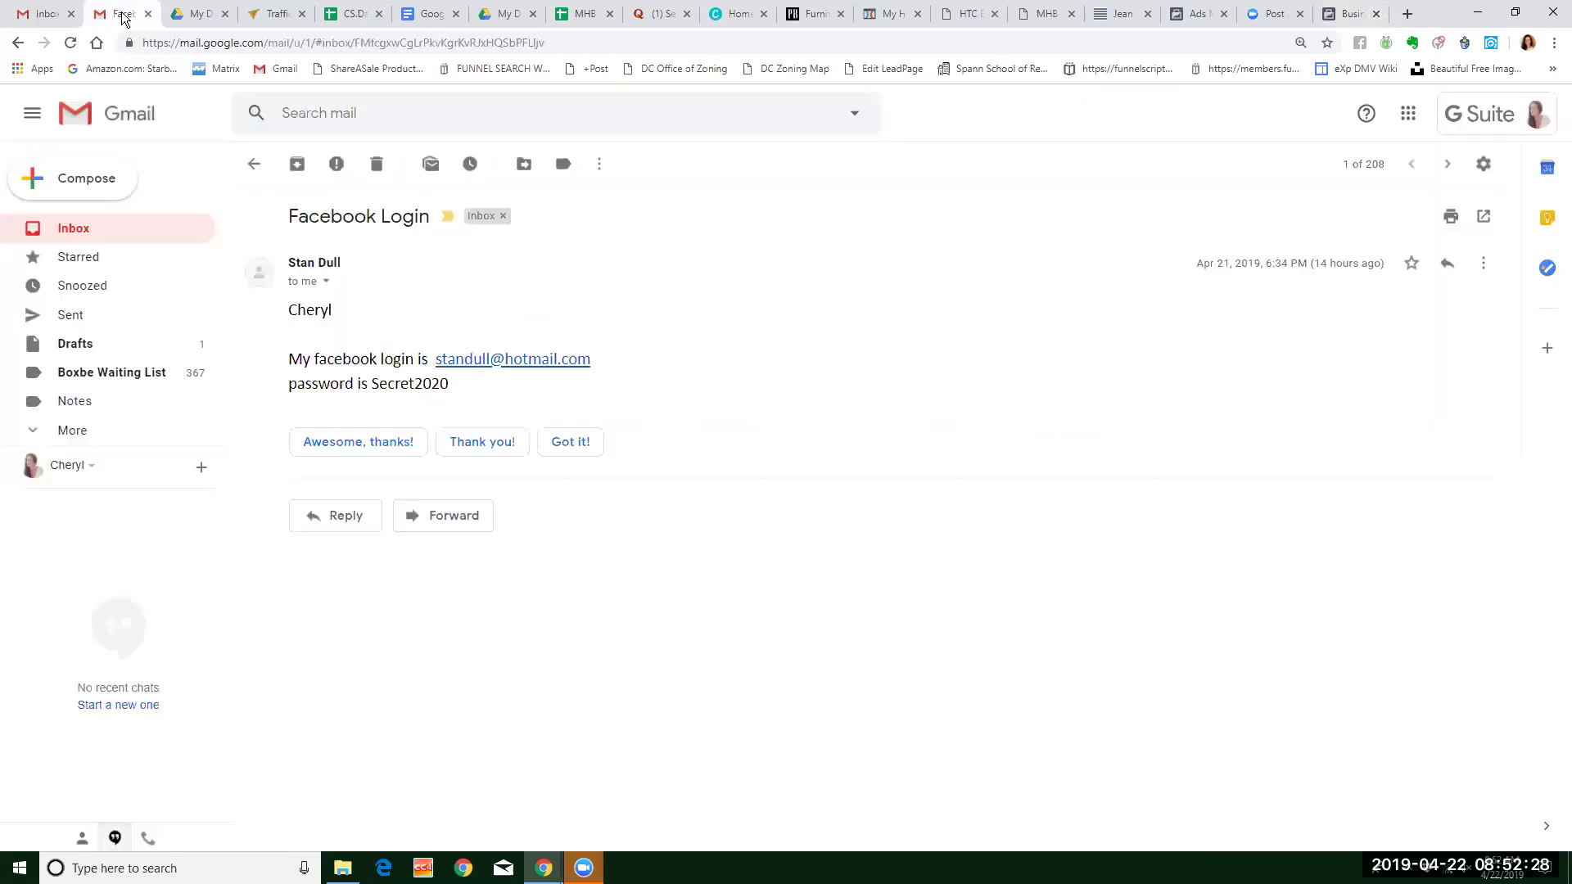
Open the 'My Home Bridge has invited you' email from the Gmail inbox and choose Get Started.
{"action": "left_click", "coordinate": [93, 230]}
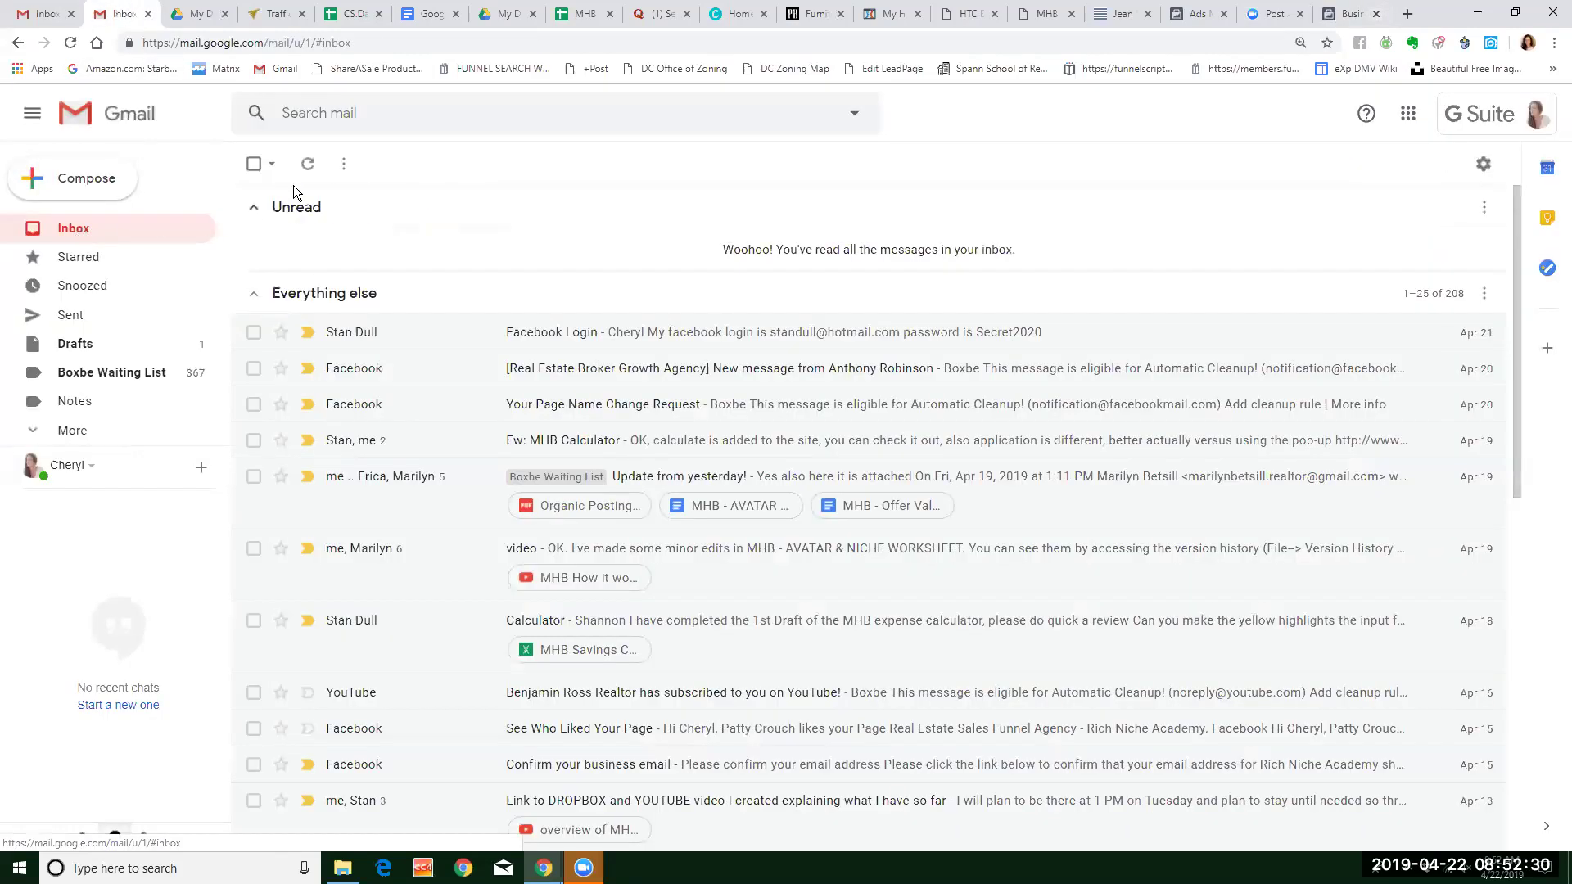
{"action": "left_click", "coordinate": [570, 247]}
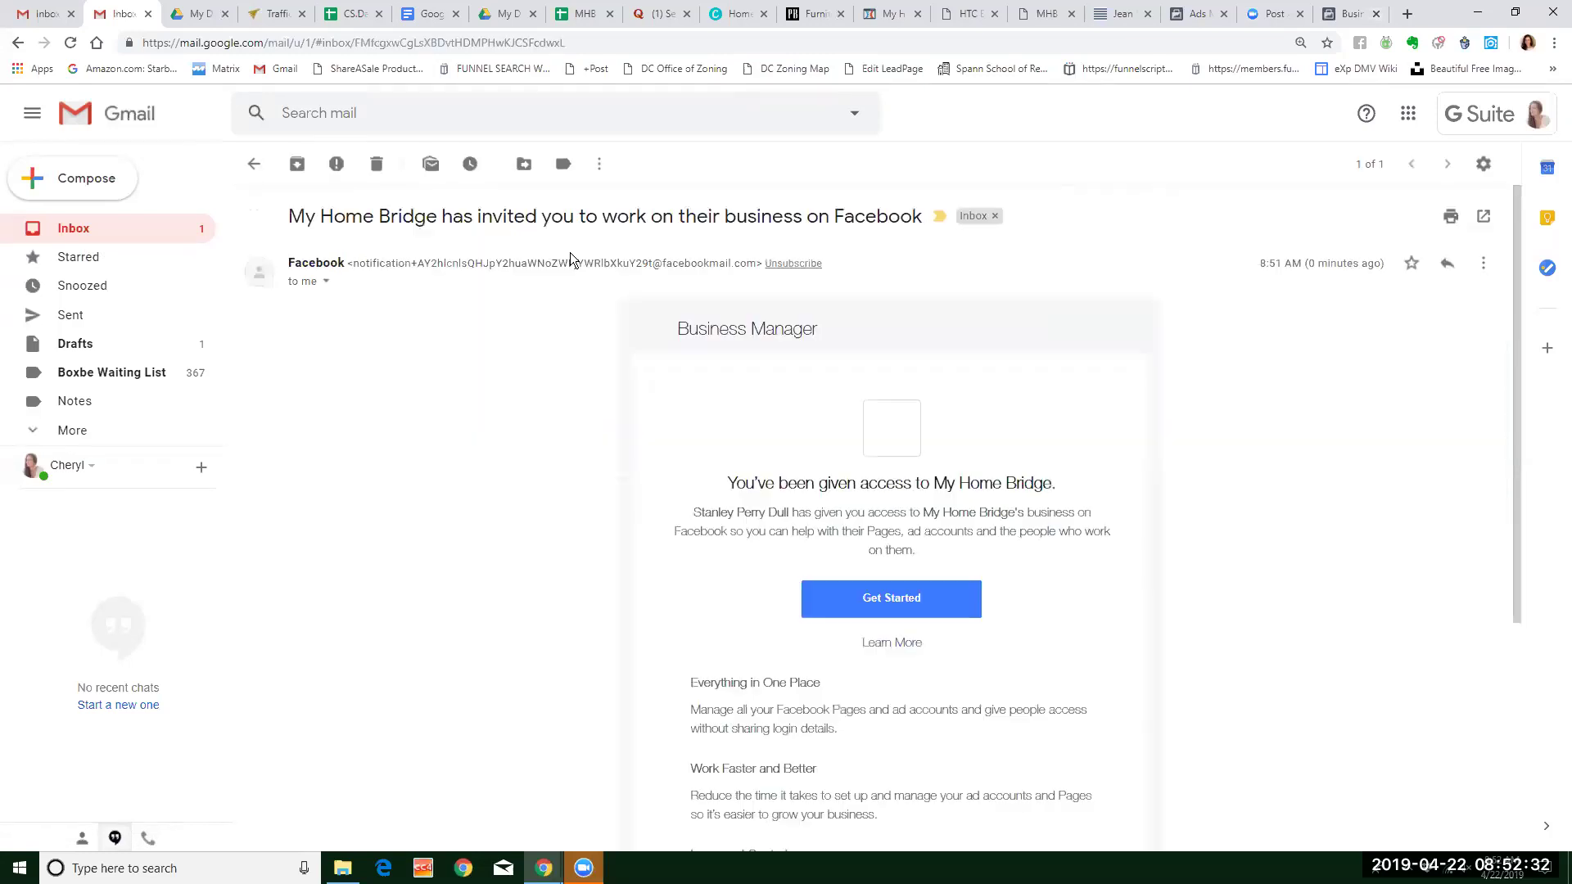
{"action": "left_click", "coordinate": [921, 603]}
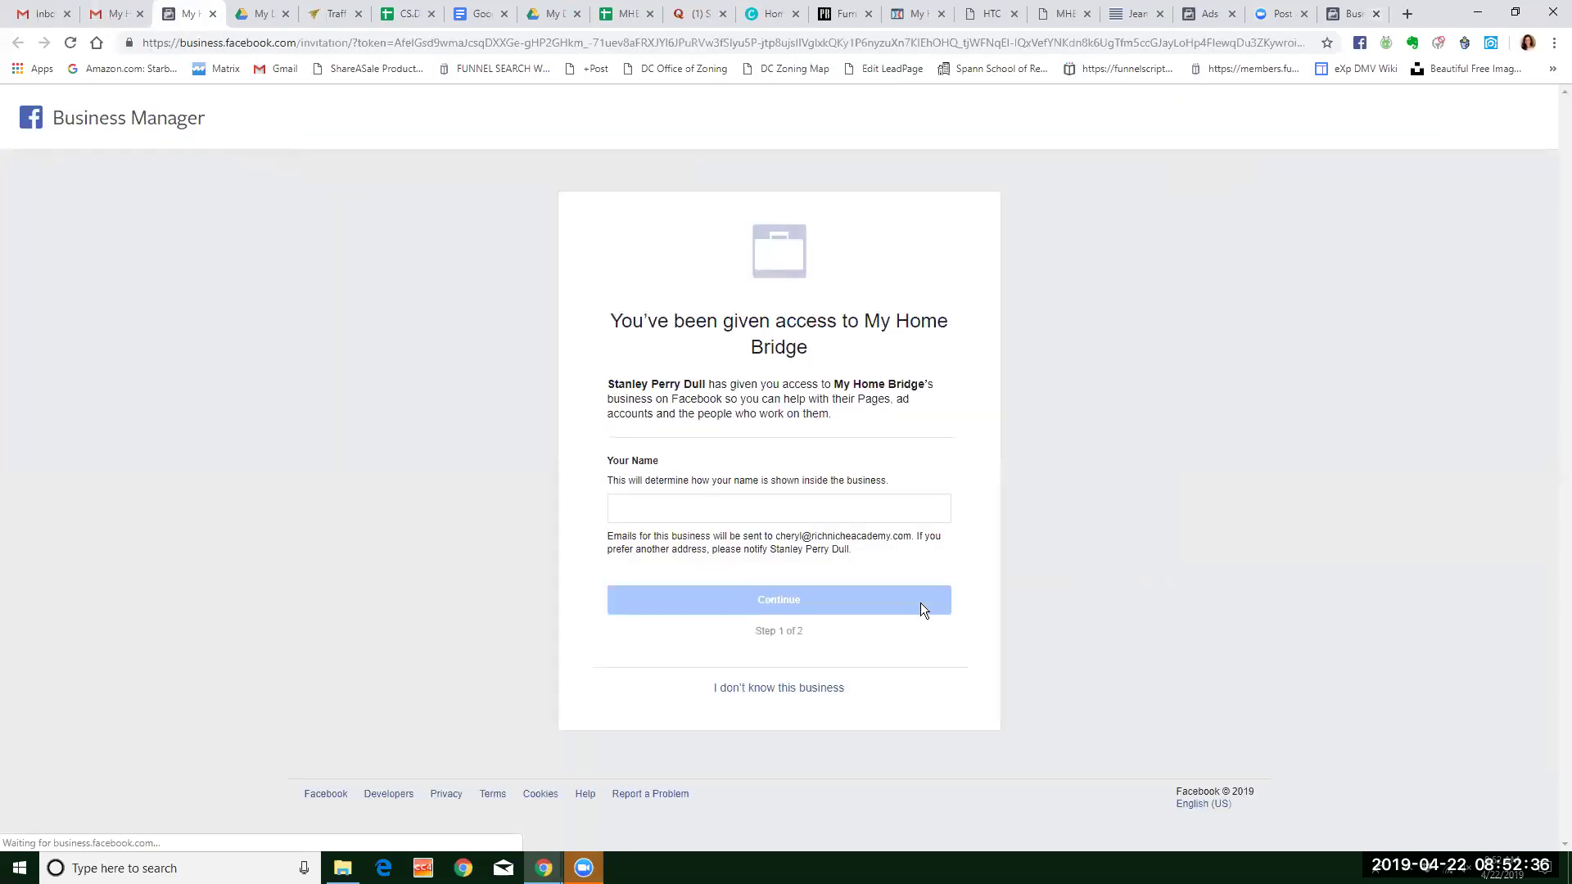
Enter the invitee's name as shown in the business and continue to the Verify with Facebook step.
{"action": "left_click", "coordinate": [635, 511]}
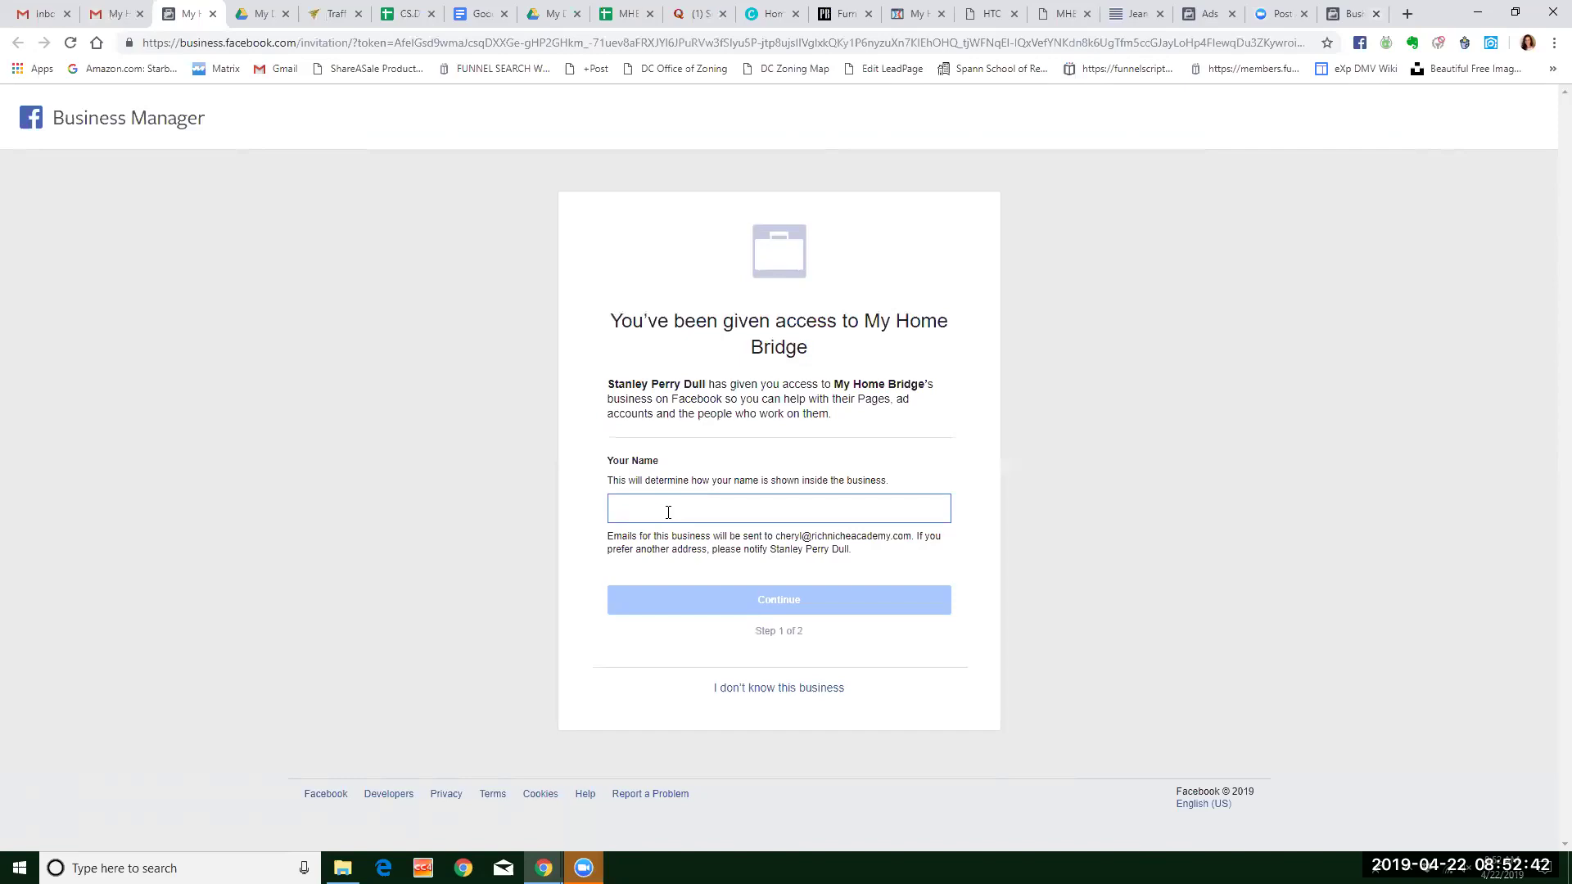
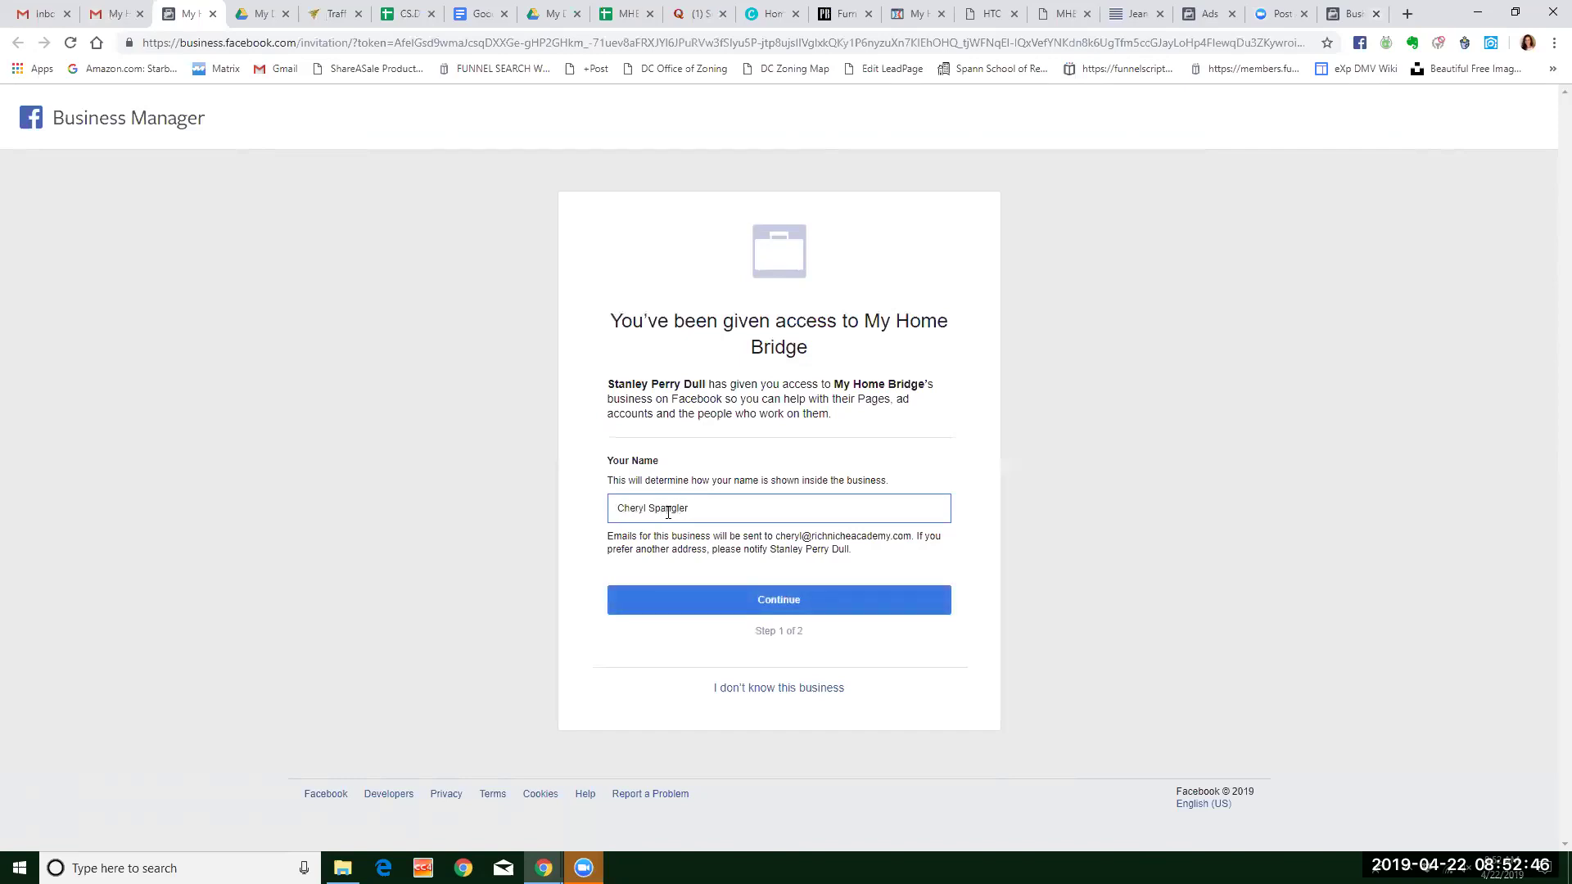
{"action": "left_click", "coordinate": [786, 602]}
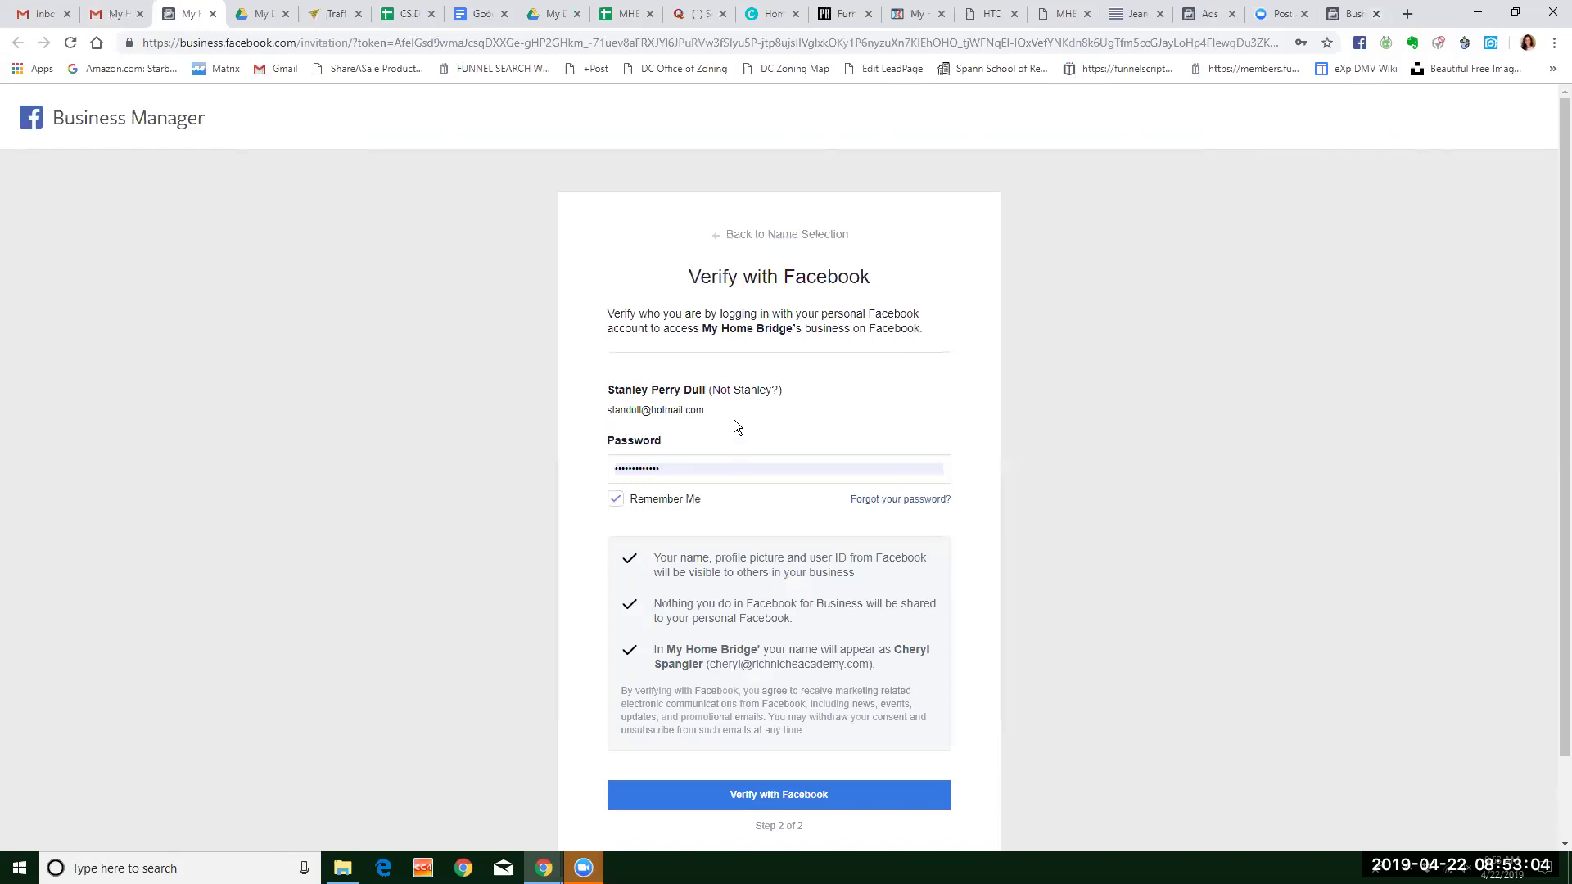
{"action": "scroll", "coordinate": [824, 452], "scroll_direction": "down", "scroll_amount": 1}
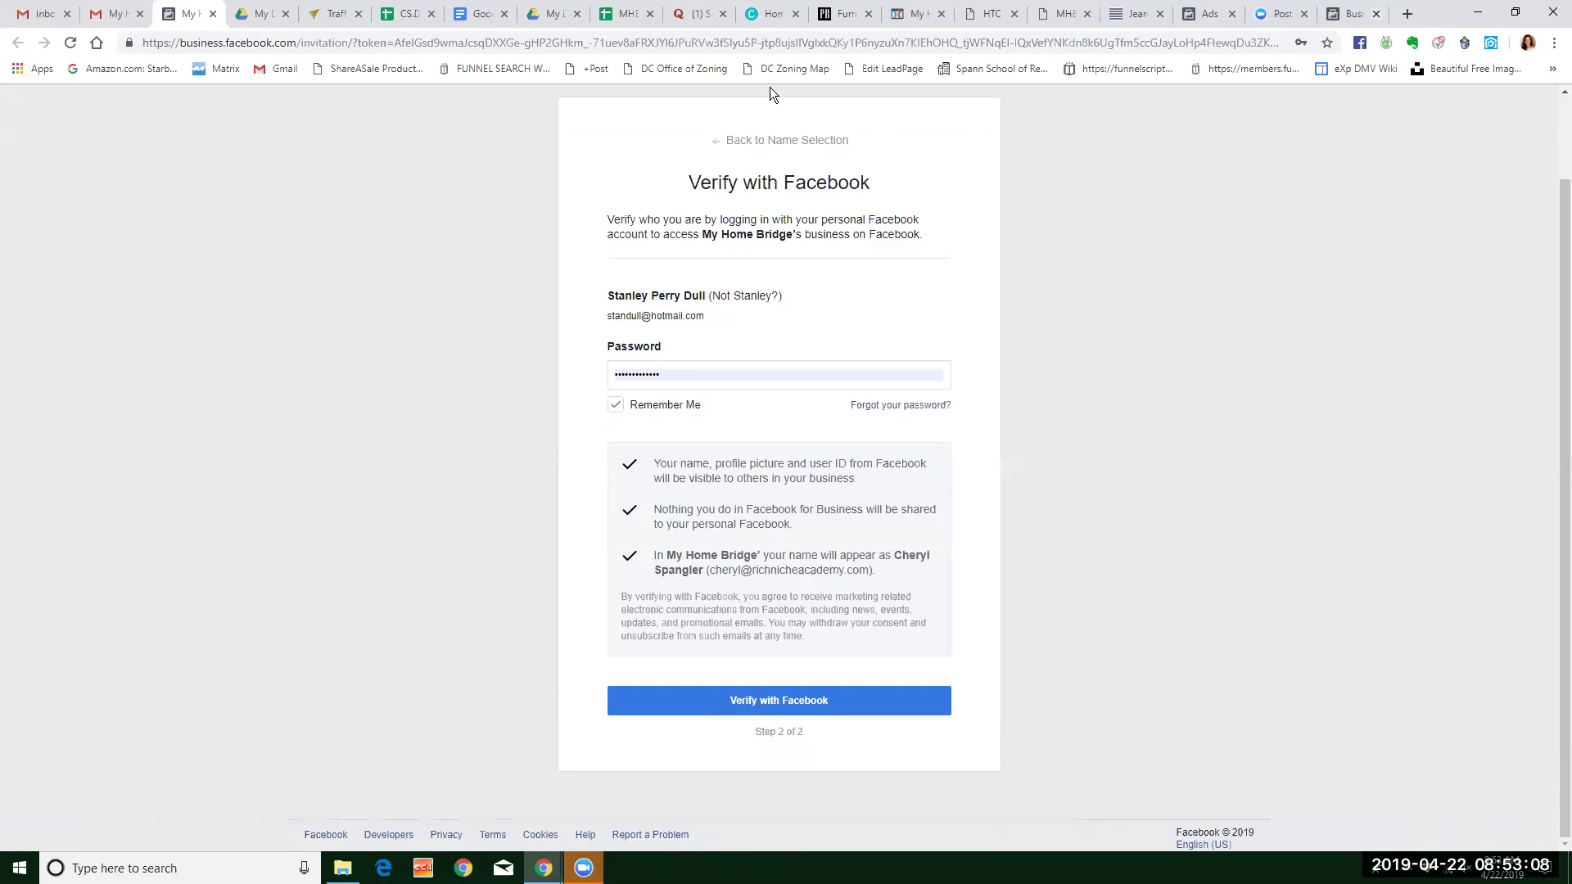
{"action": "left_click", "coordinate": [916, 20]}
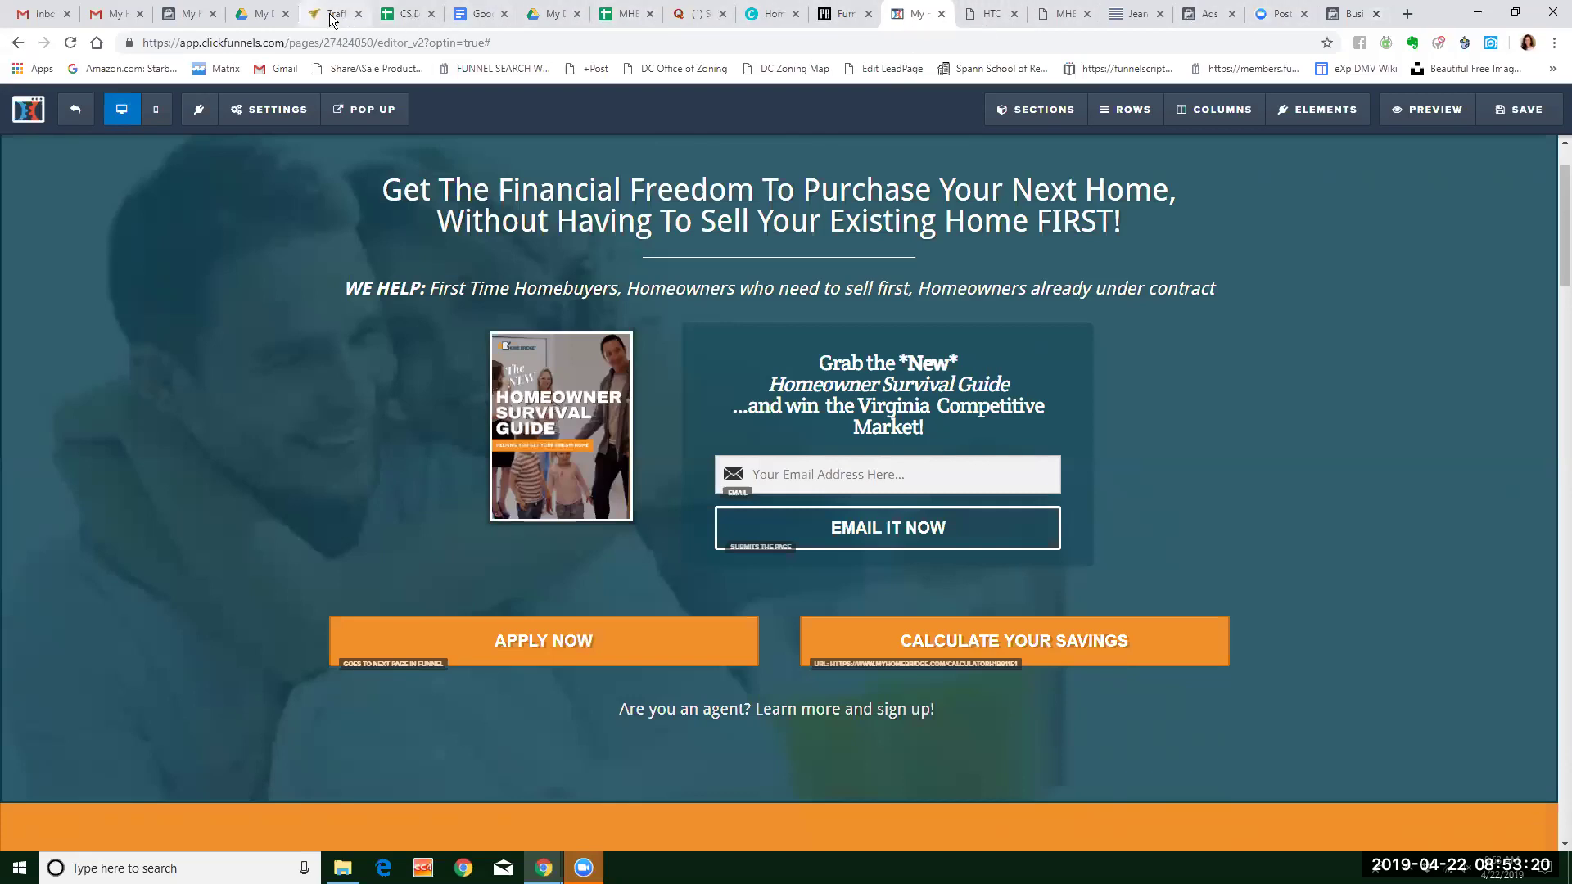
Go from Business Manager to the personal News Feed and log out of the owner's account.
{"action": "left_click", "coordinate": [1357, 17]}
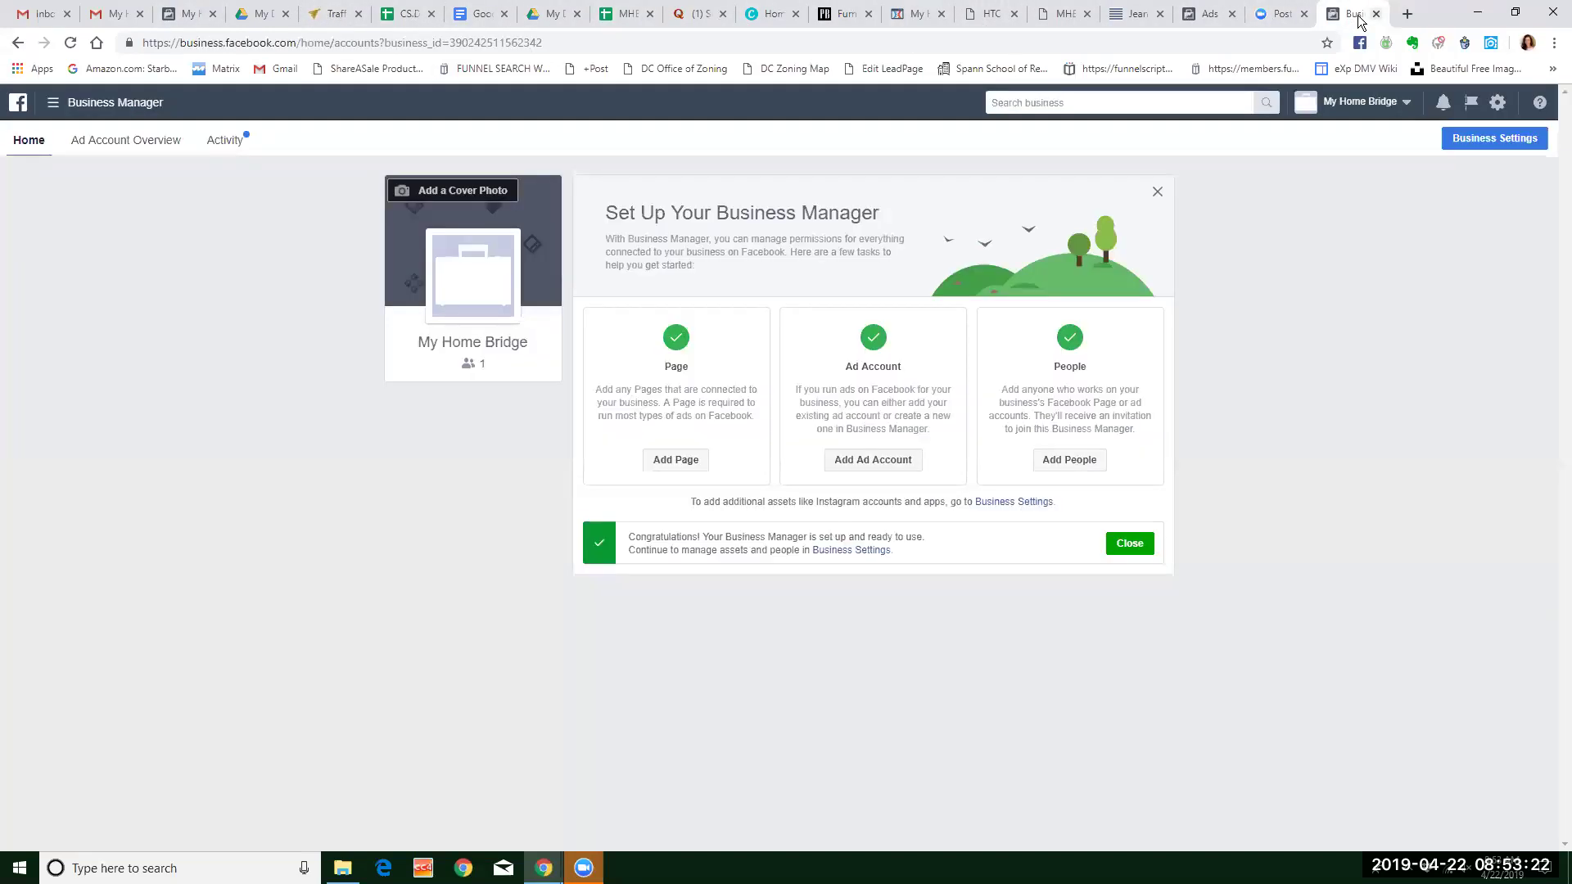
{"action": "left_click", "coordinate": [1208, 15]}
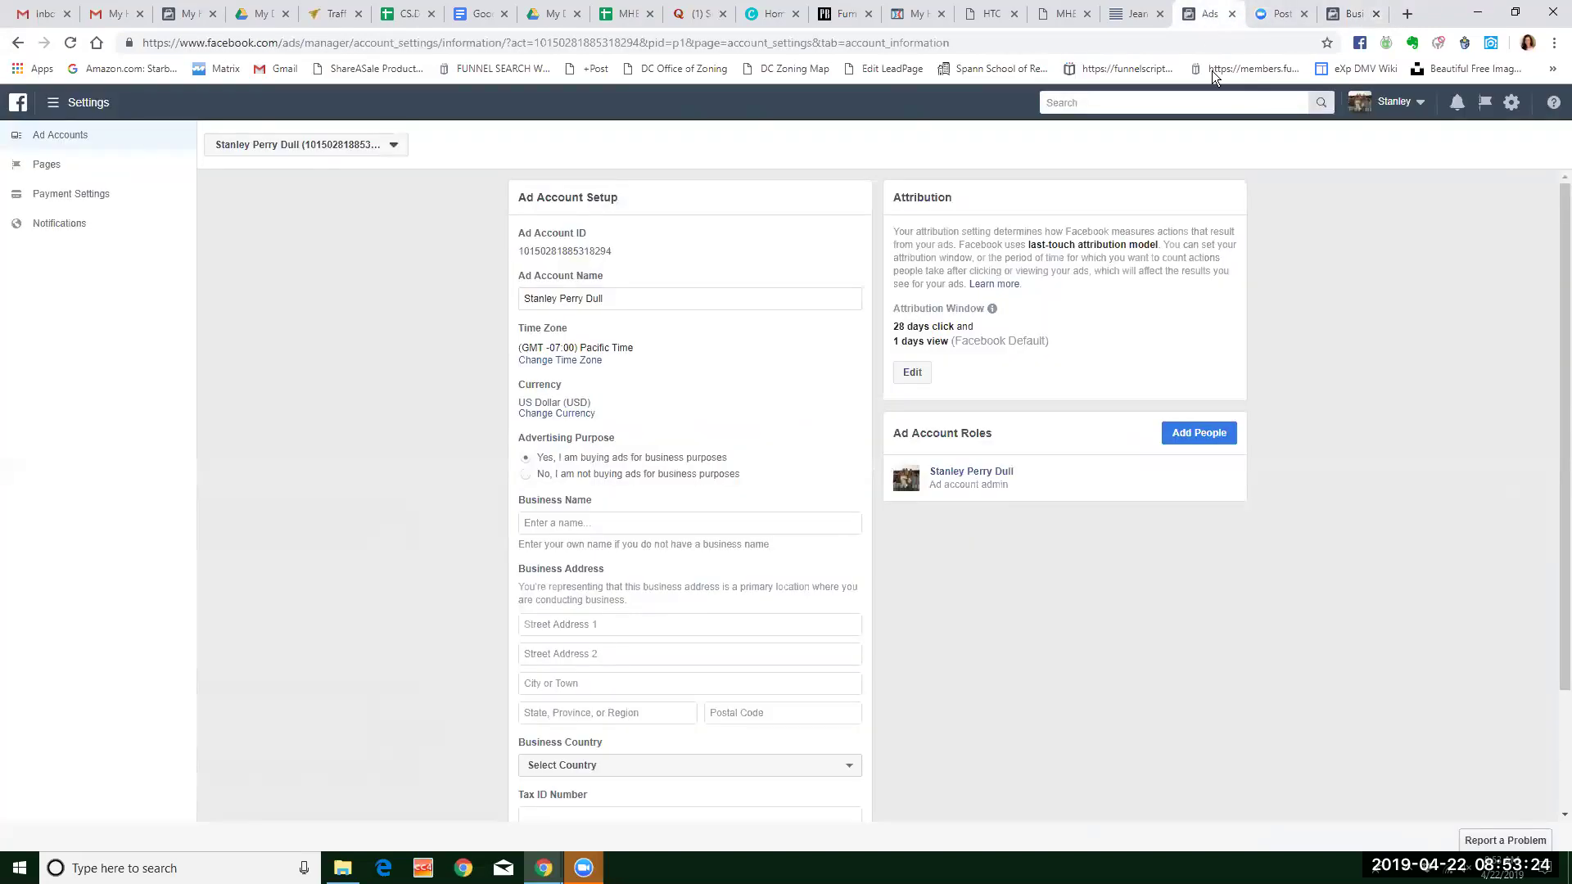
{"action": "left_click", "coordinate": [1421, 104]}
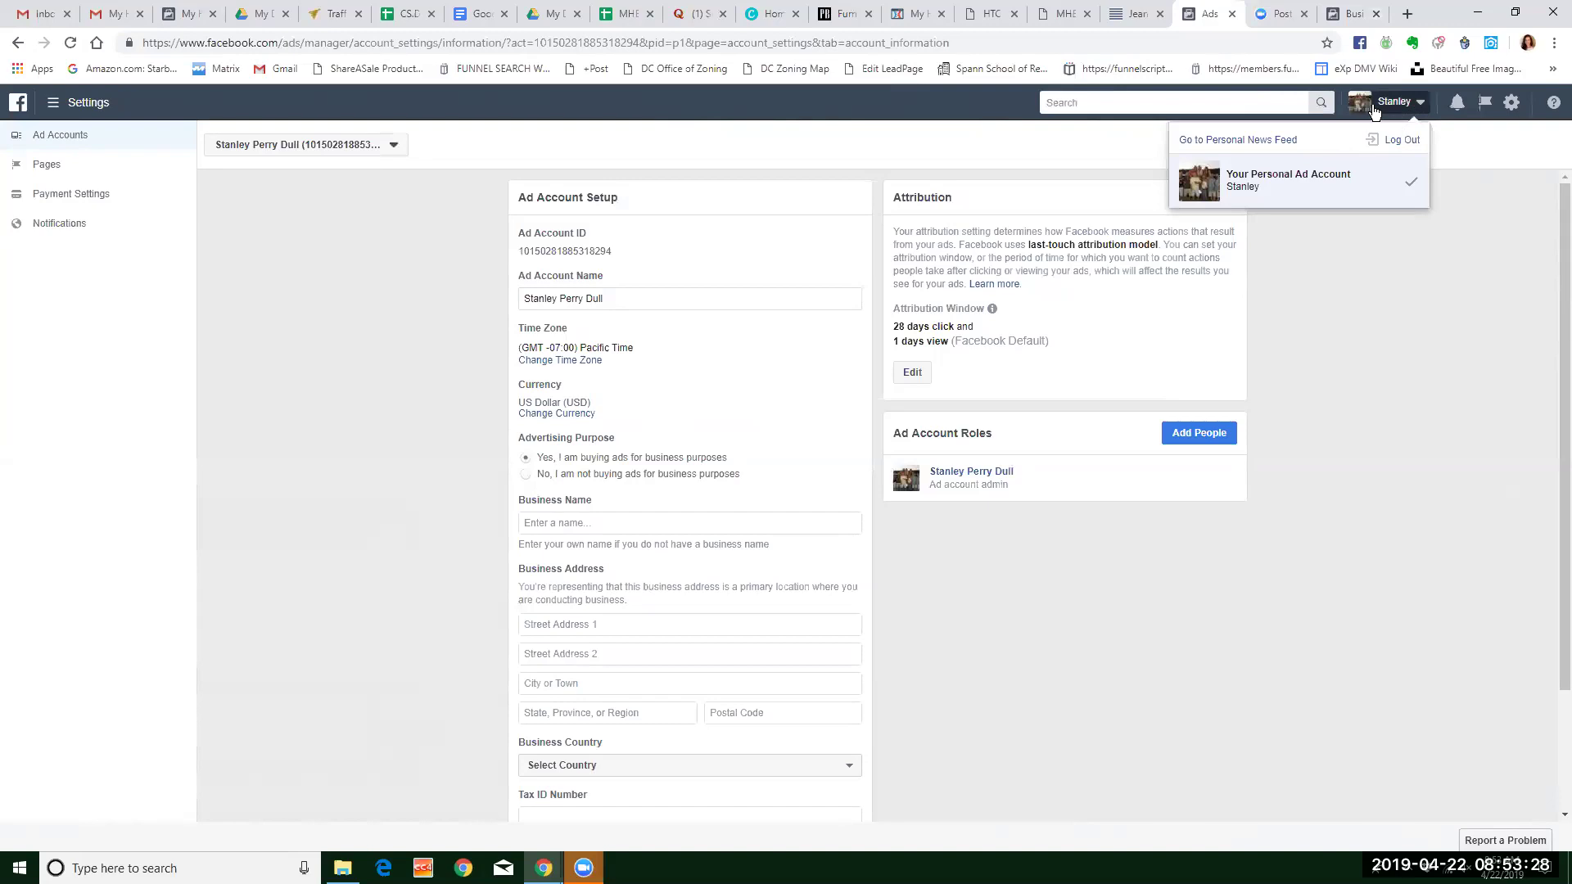
{"action": "left_click", "coordinate": [1270, 139]}
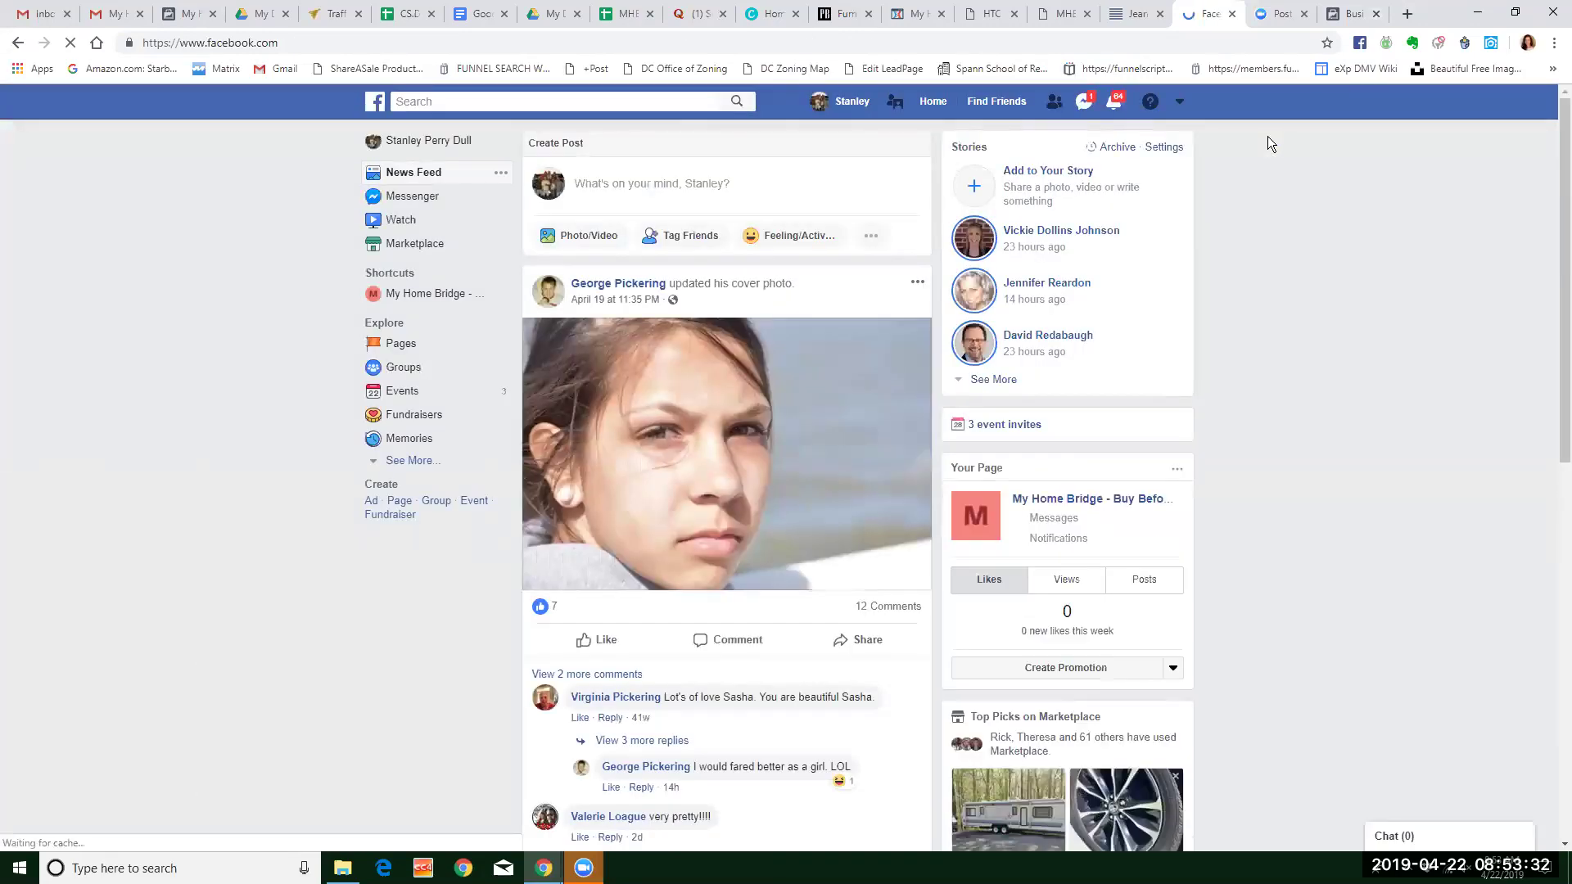
{"action": "left_click", "coordinate": [1181, 105]}
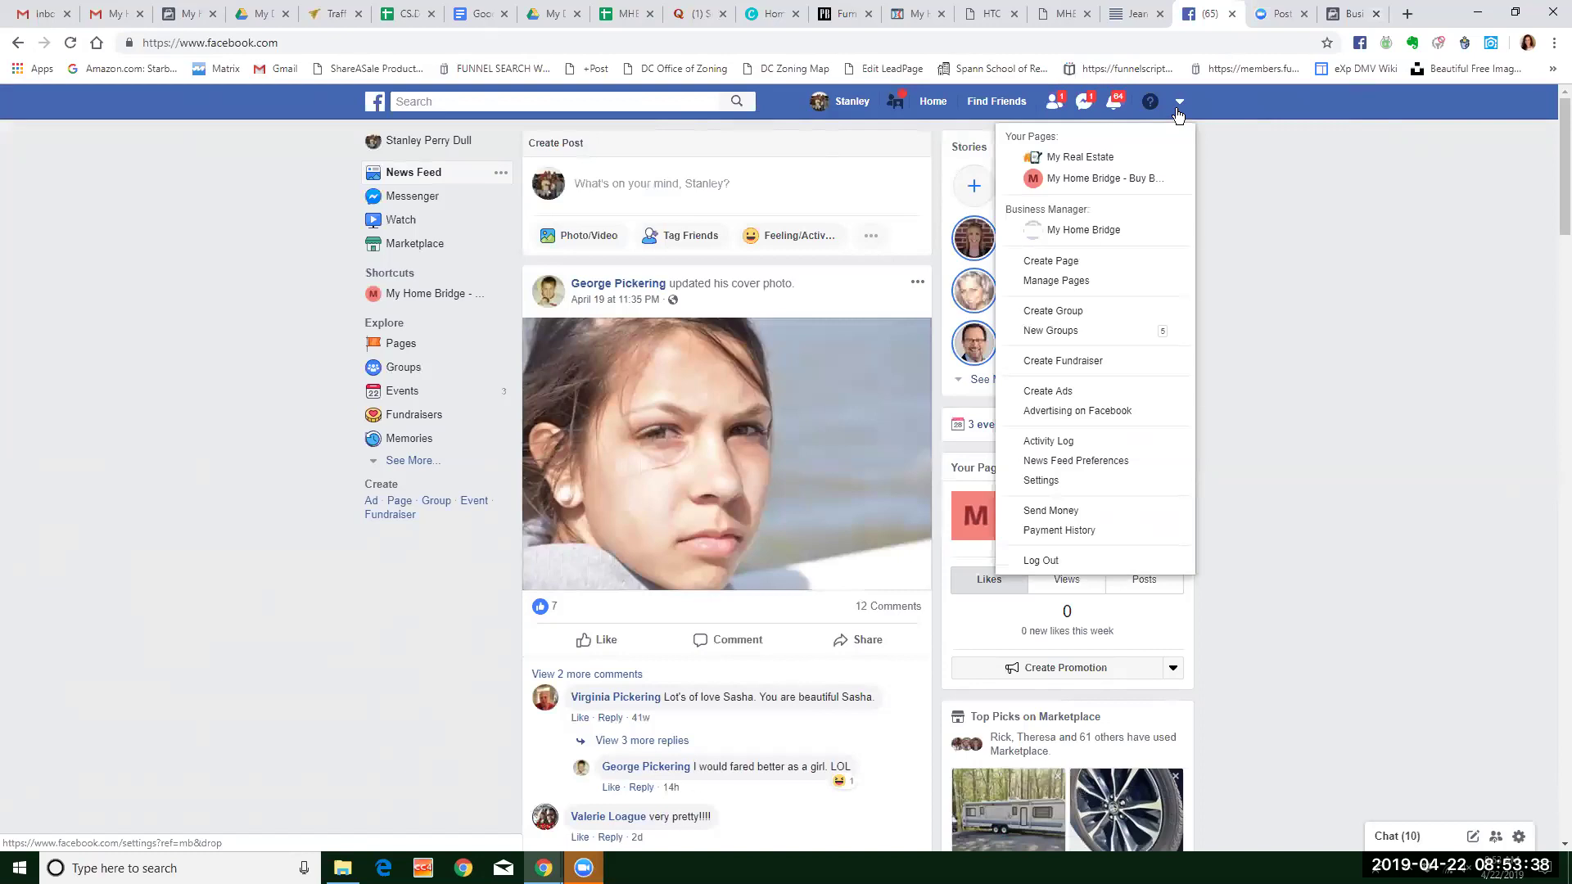
{"action": "left_click", "coordinate": [1058, 564]}
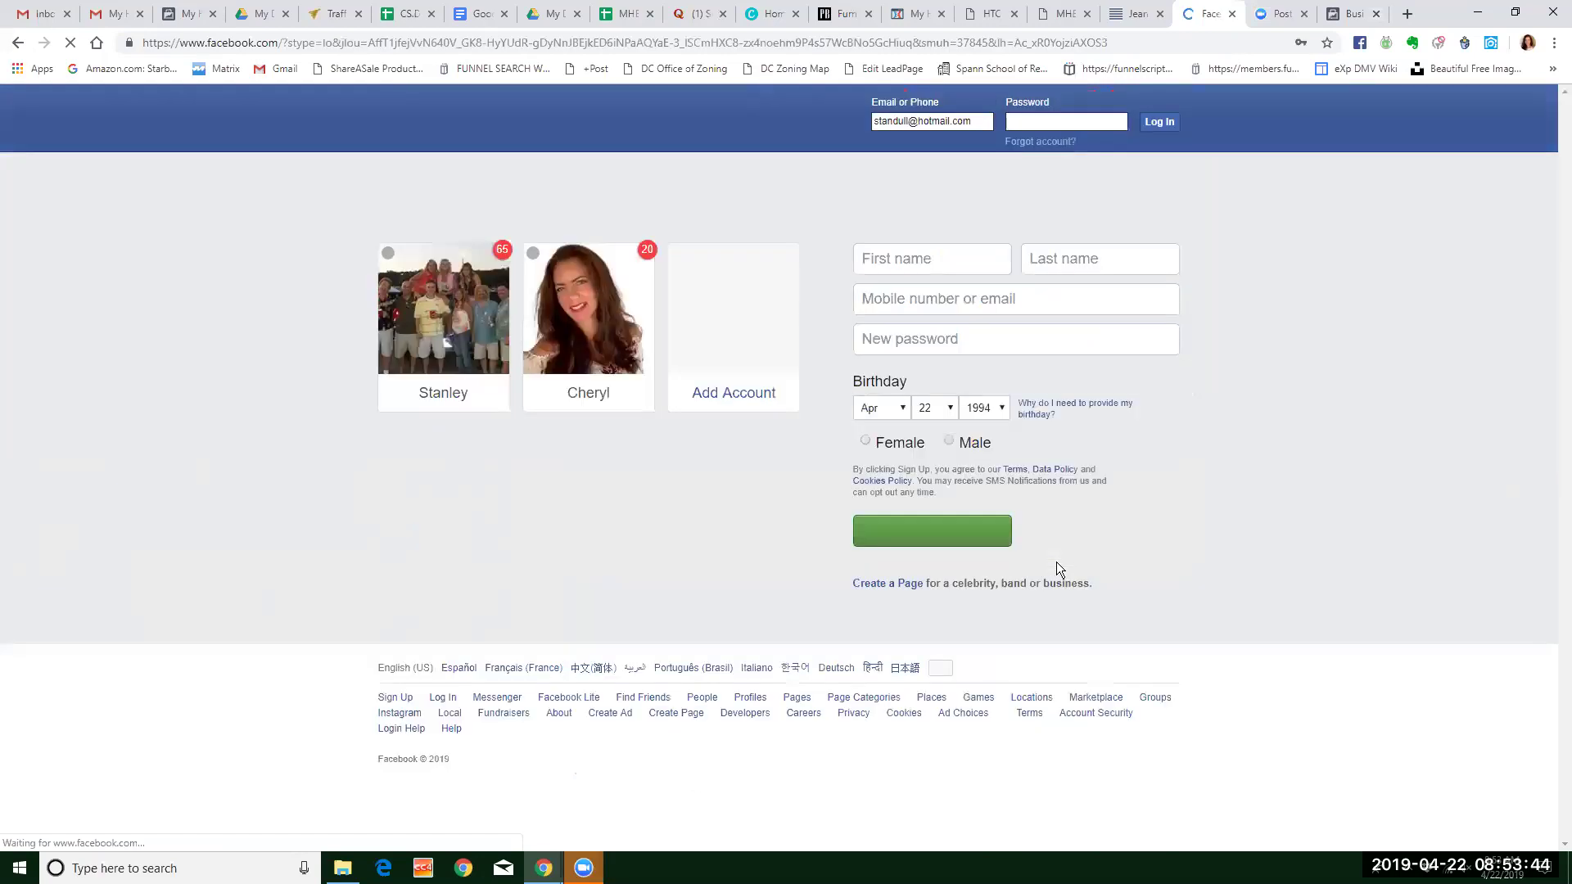
Log in to the invitee's saved profile, replacing the outdated password with the current one.
{"action": "left_click", "coordinate": [586, 359]}
{"action": "left_click", "coordinate": [781, 491]}
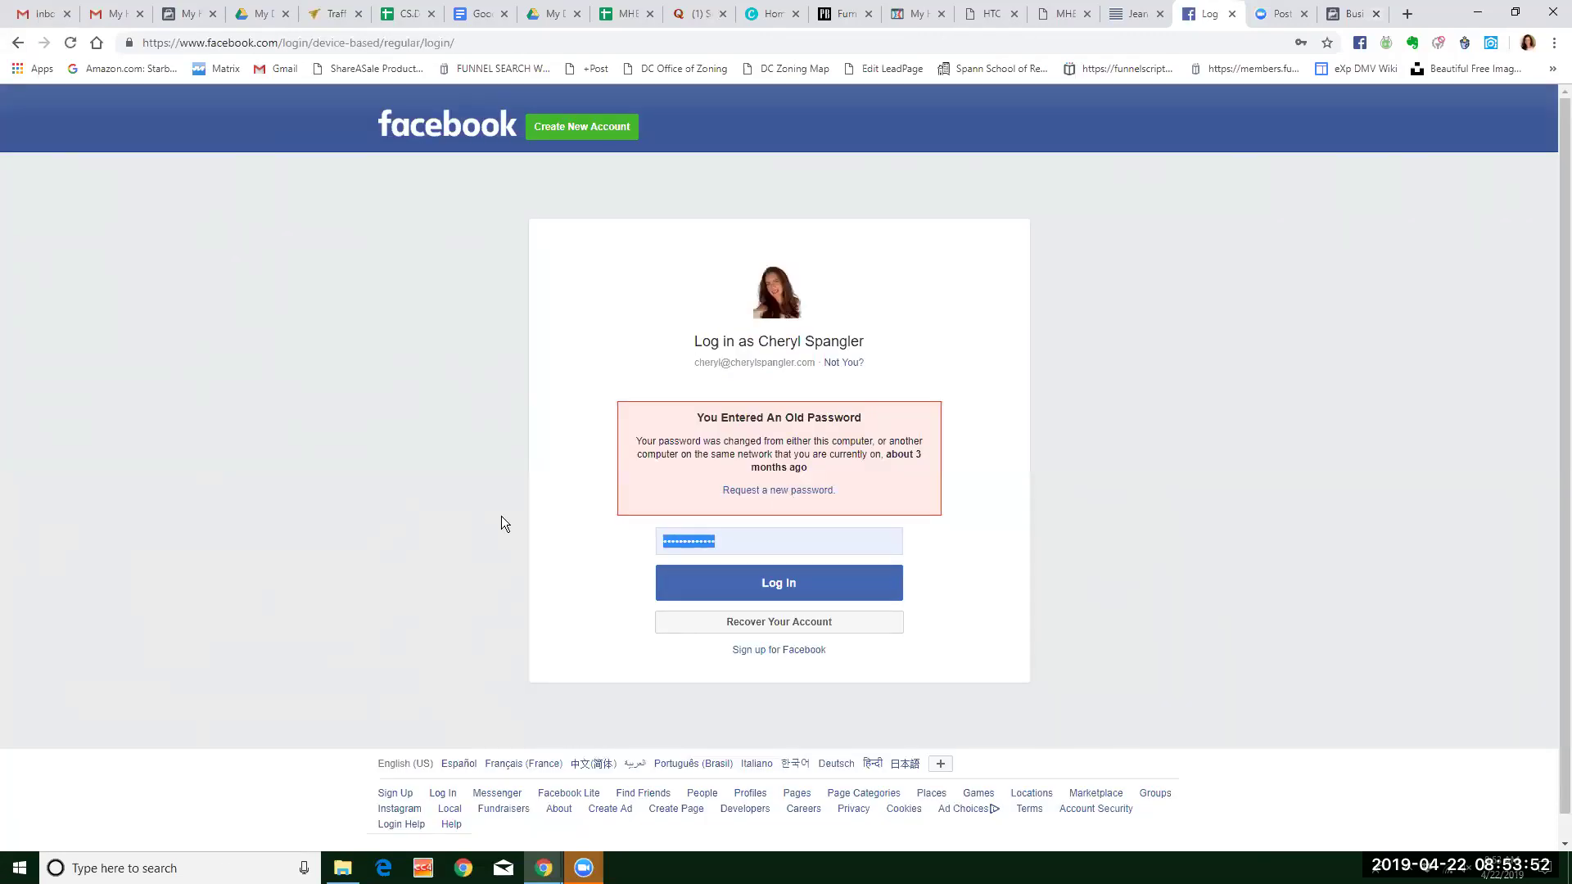
{"action": "key", "text": "BackSpace"}
{"action": "type", "text": "•••••••••"}
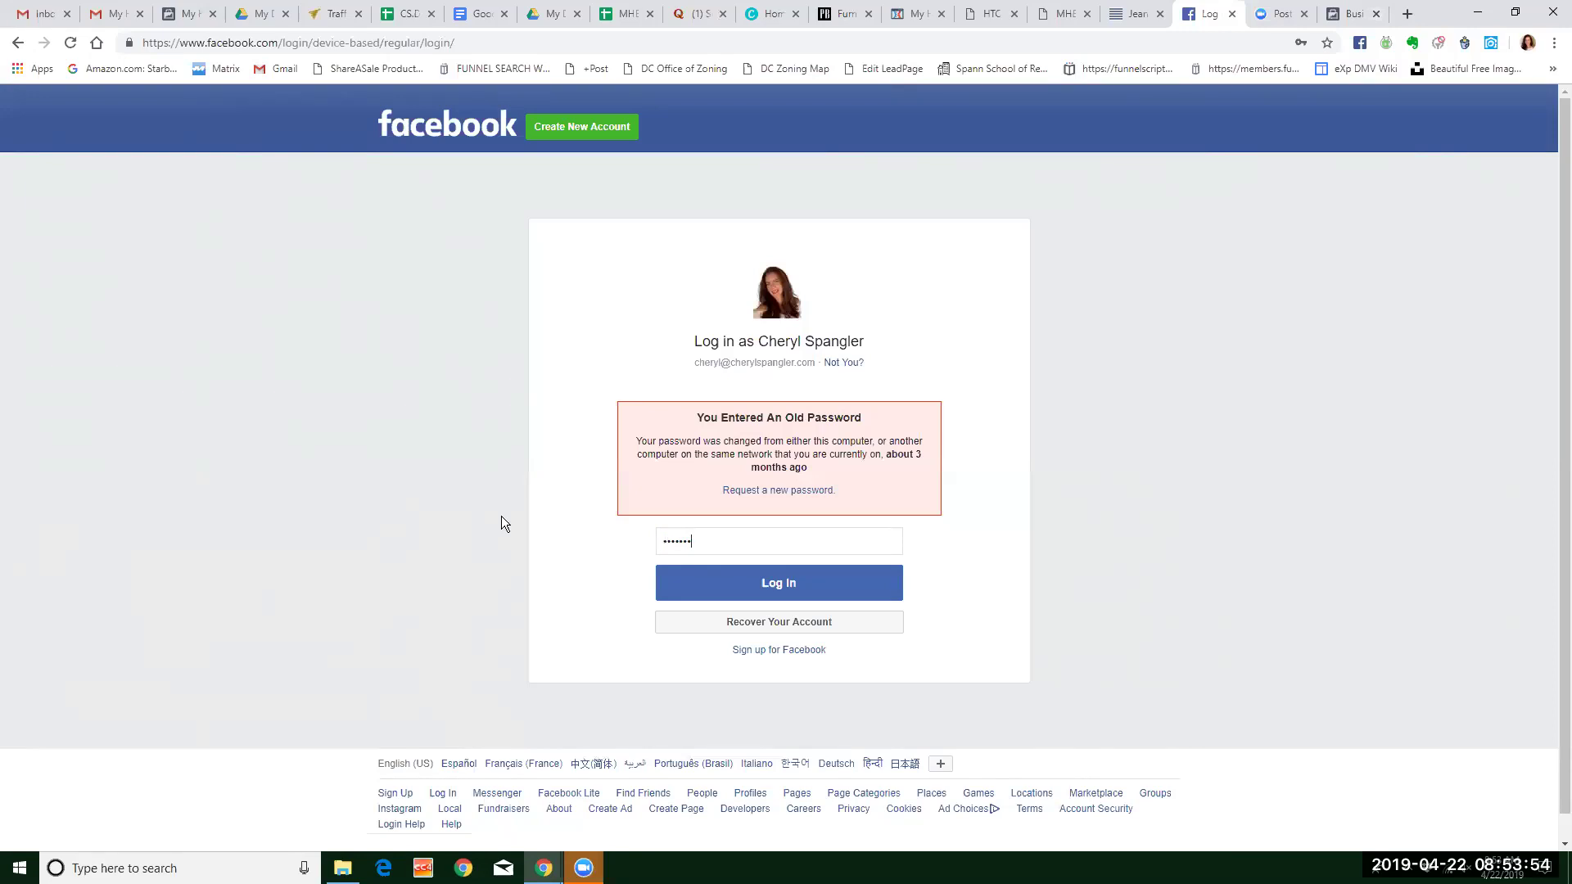
{"action": "key", "text": "Return"}
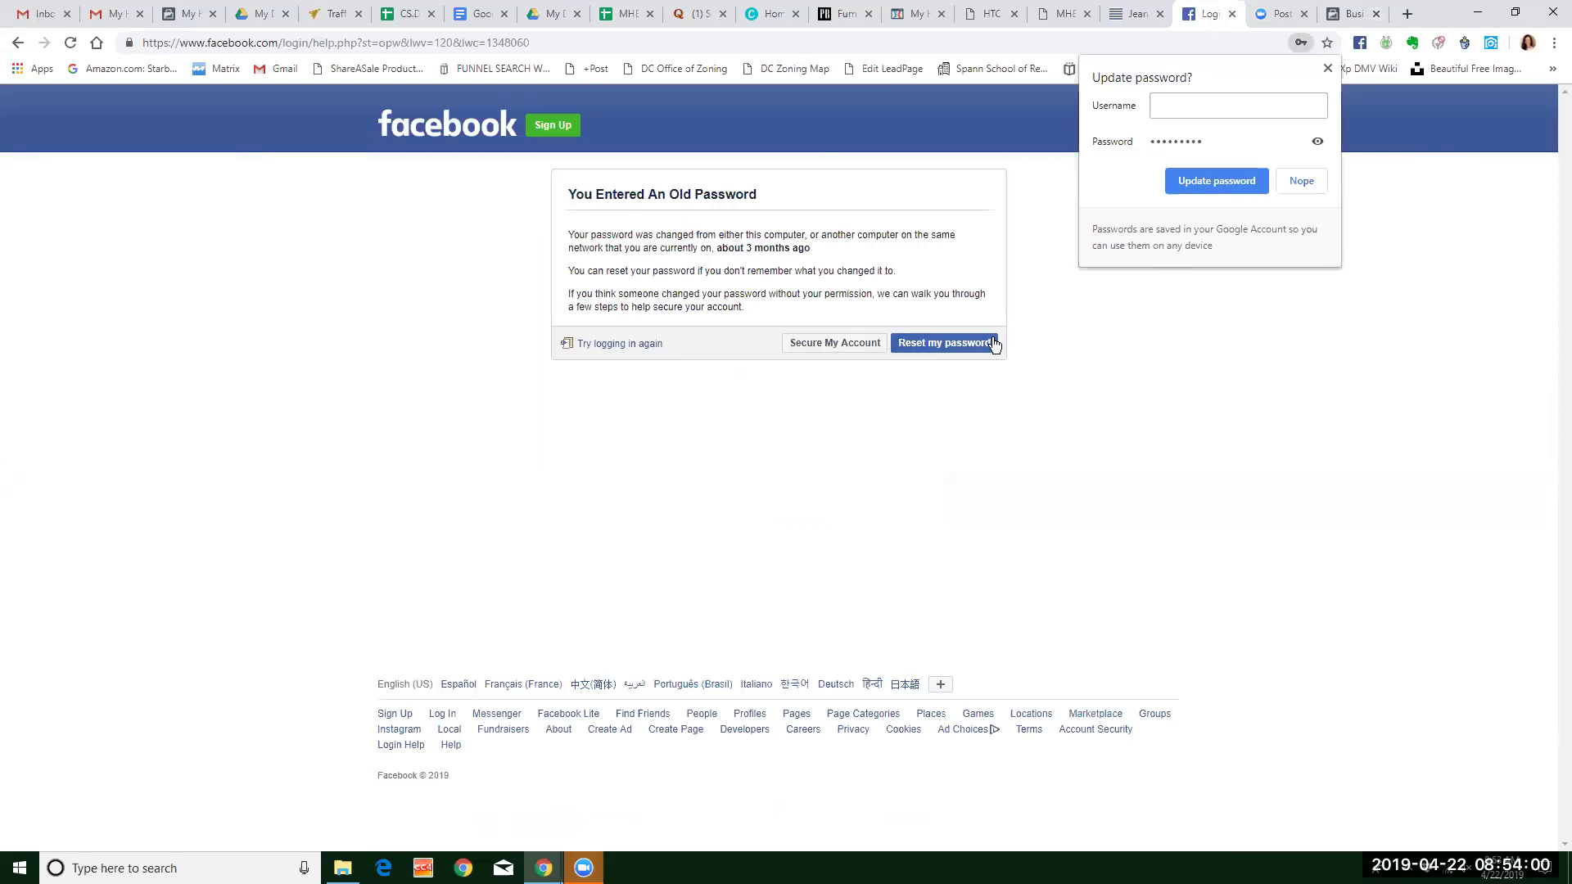
{"action": "left_click", "coordinate": [619, 344]}
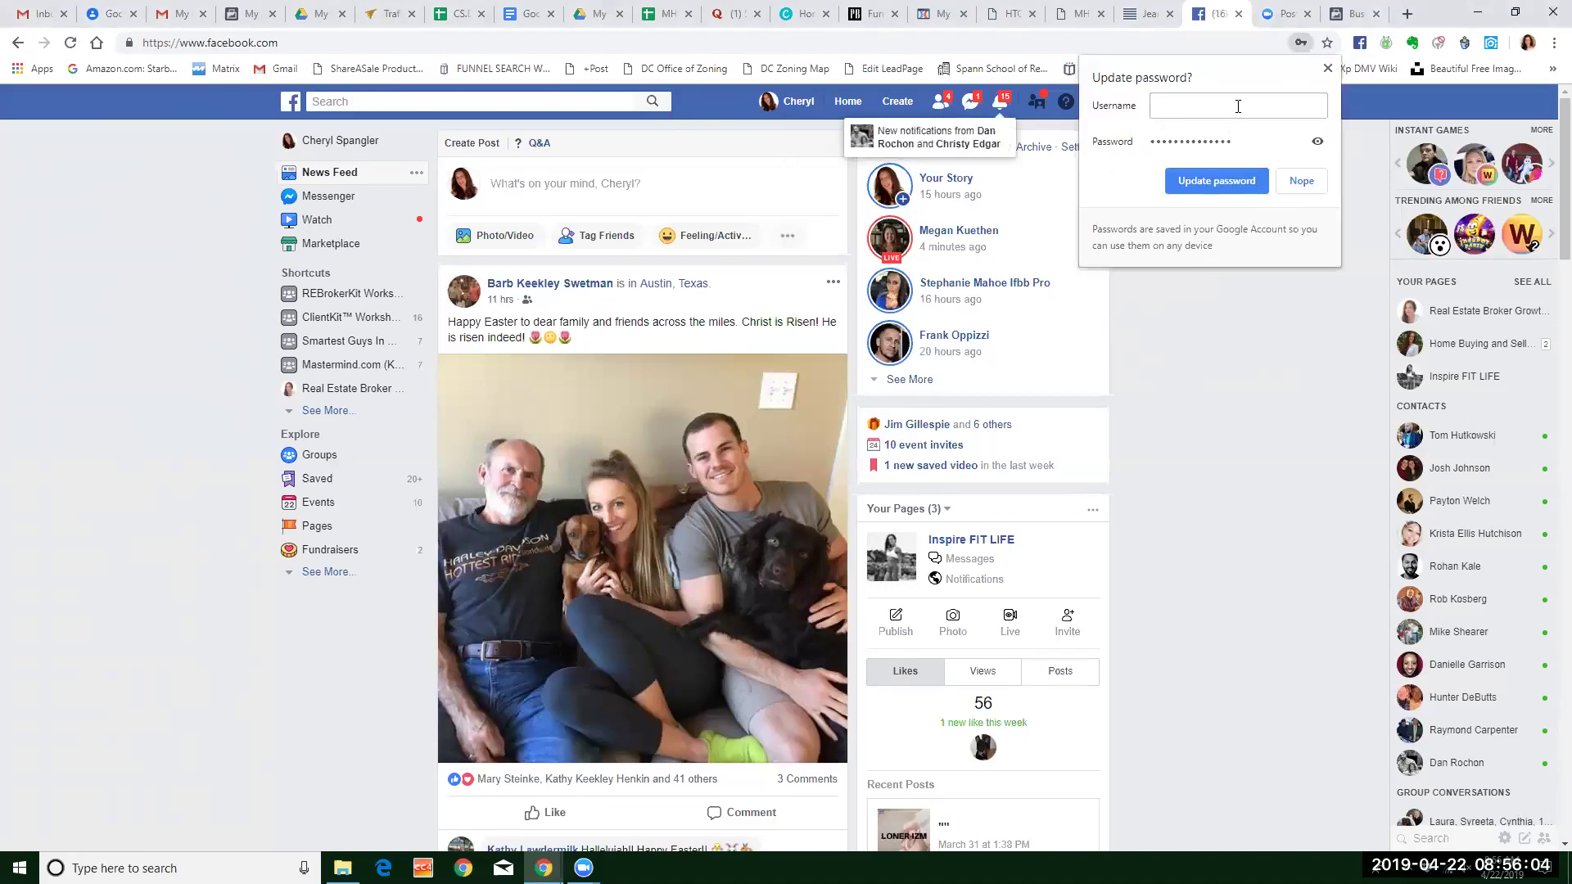
Dismiss the browser's password update prompt and return to the invitation verification page.
{"action": "left_click", "coordinate": [1328, 68]}
{"action": "left_click", "coordinate": [1096, 100]}
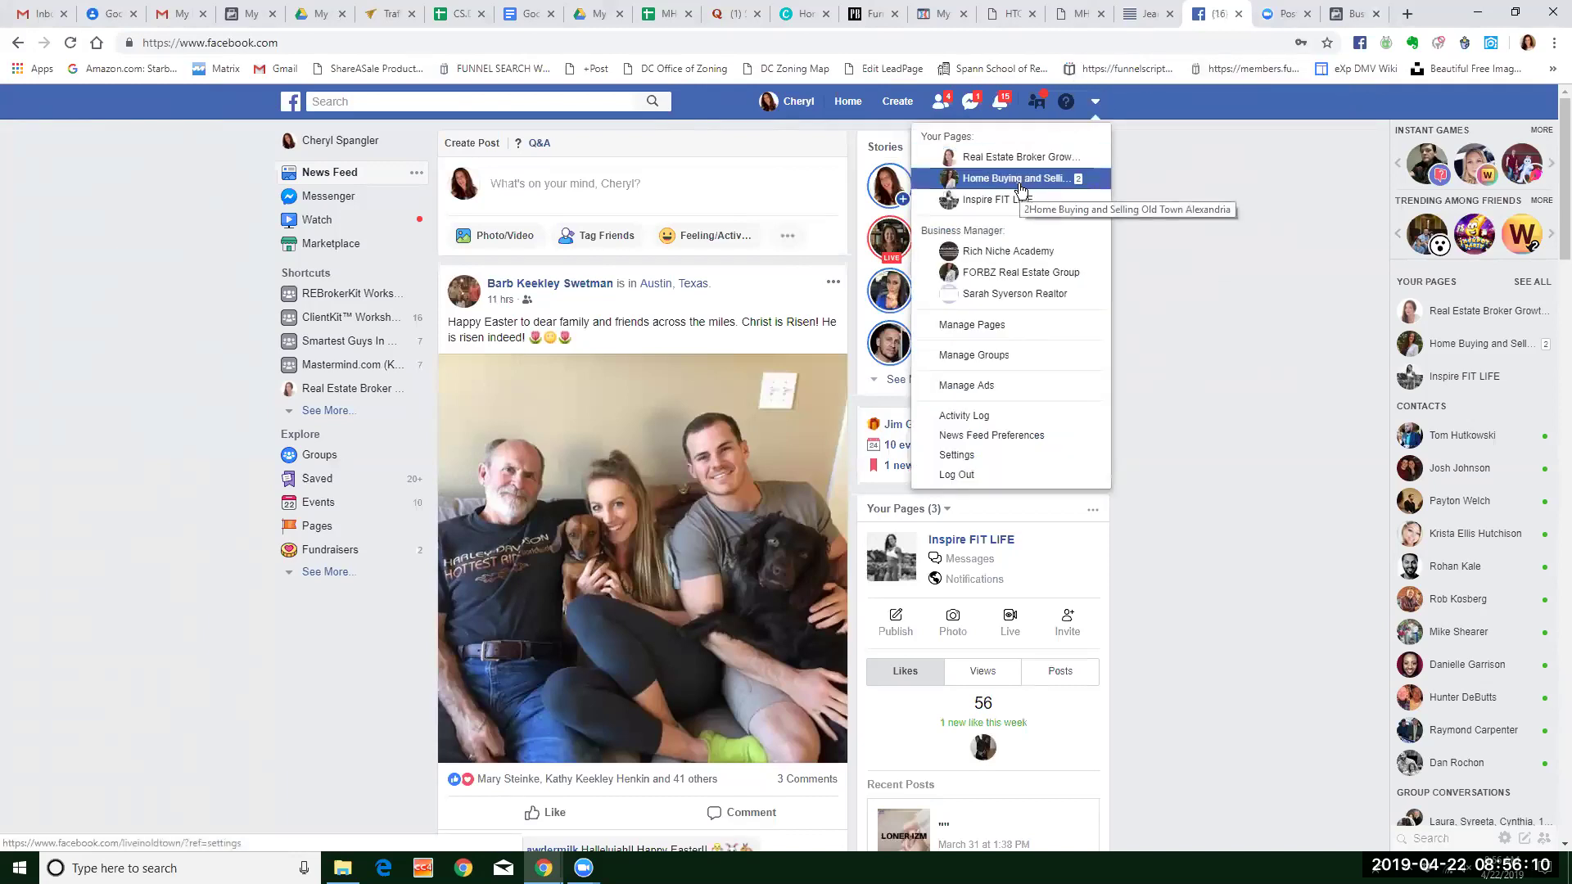
{"action": "left_click", "coordinate": [1176, 236]}
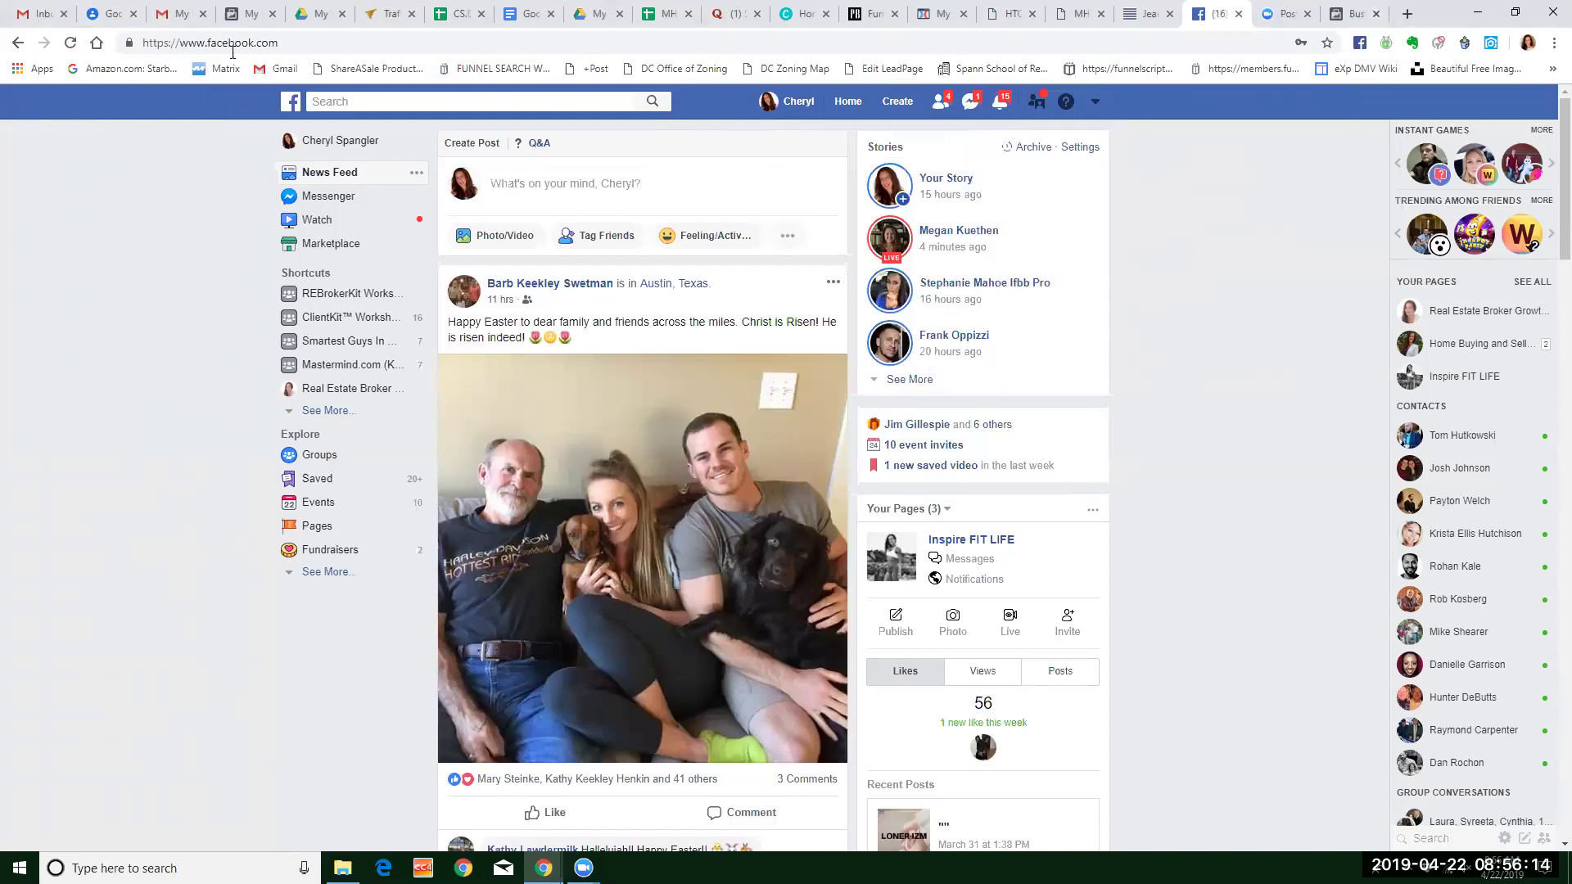
{"action": "left_click", "coordinate": [249, 17]}
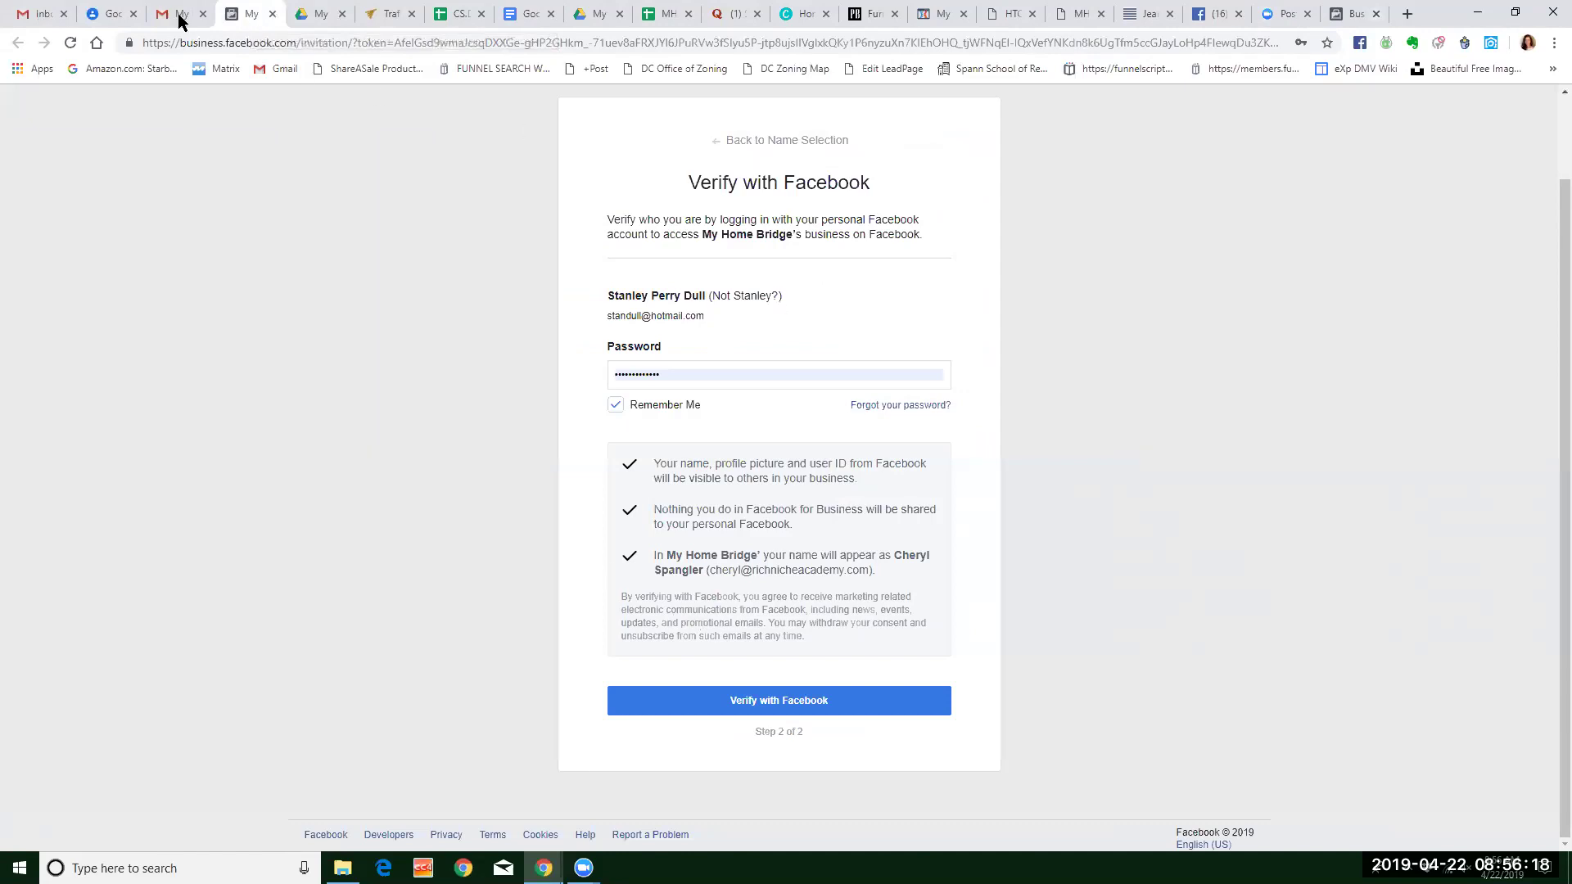
Close the outdated invitation page and restart the invitation from the email's Get Started button.
{"action": "left_click", "coordinate": [180, 16]}
{"action": "left_click", "coordinate": [247, 15]}
{"action": "left_click", "coordinate": [272, 14]}
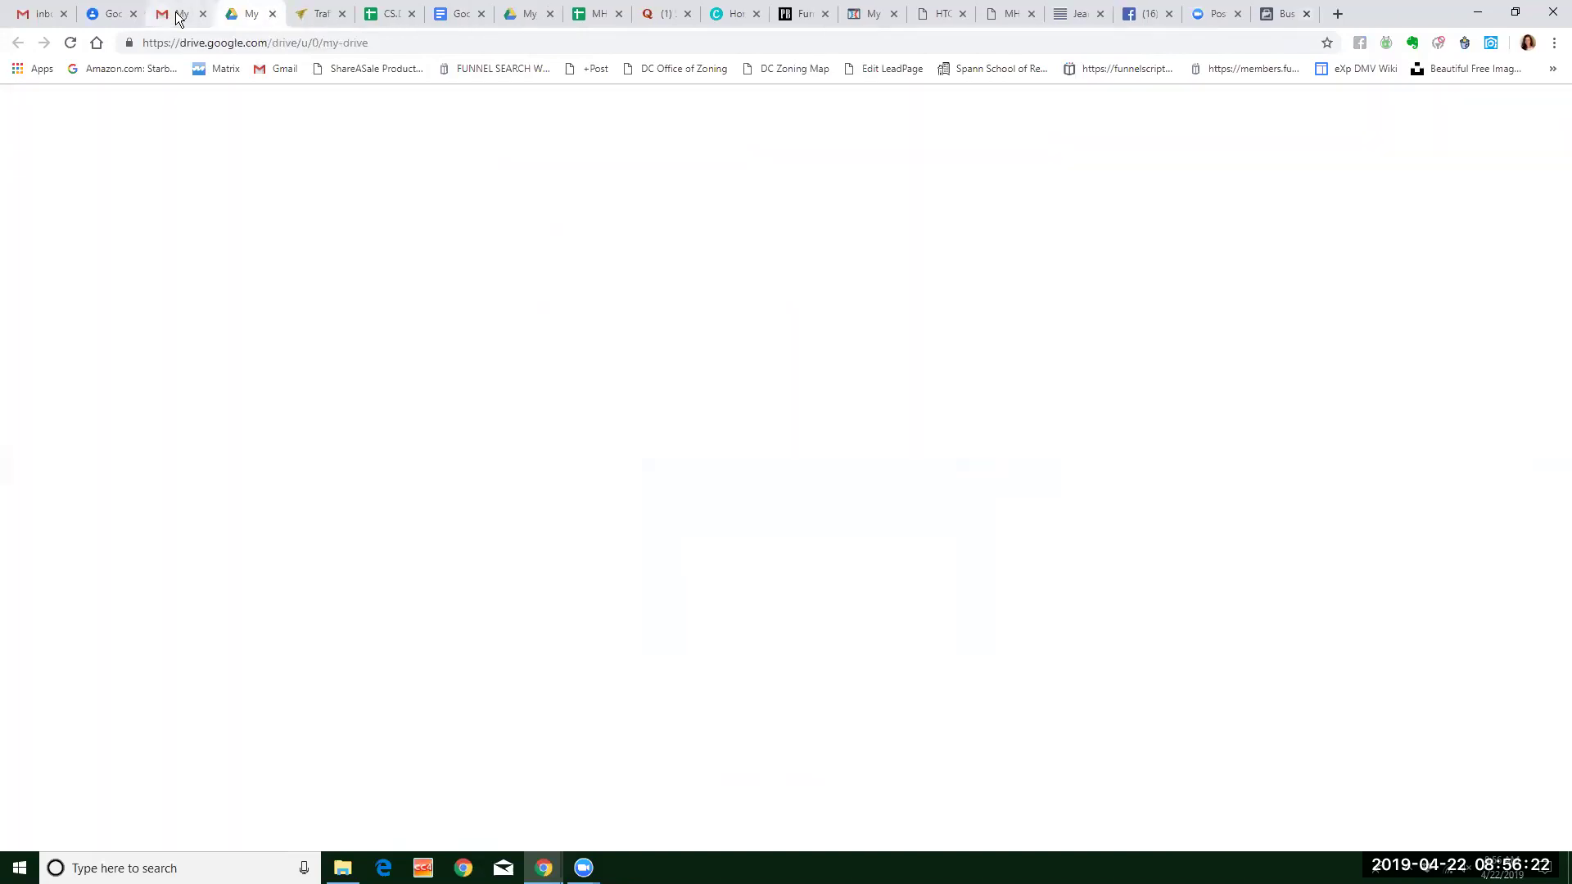
{"action": "left_click", "coordinate": [911, 600]}
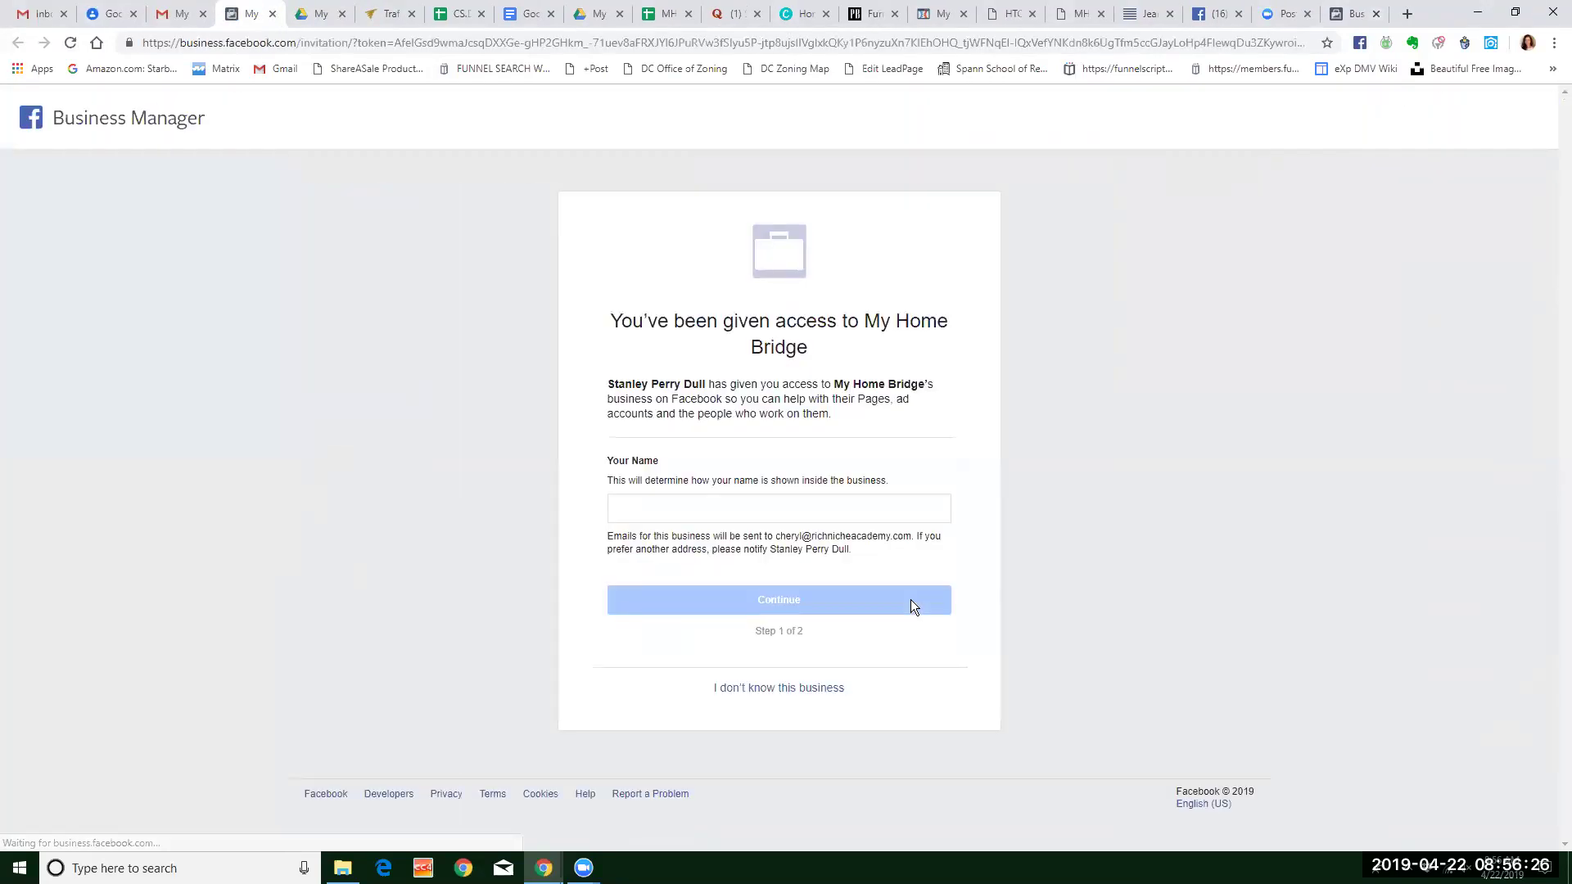
Enter the invitee's name, continue, type the account password and verify with Facebook.
{"action": "left_click", "coordinate": [699, 506]}
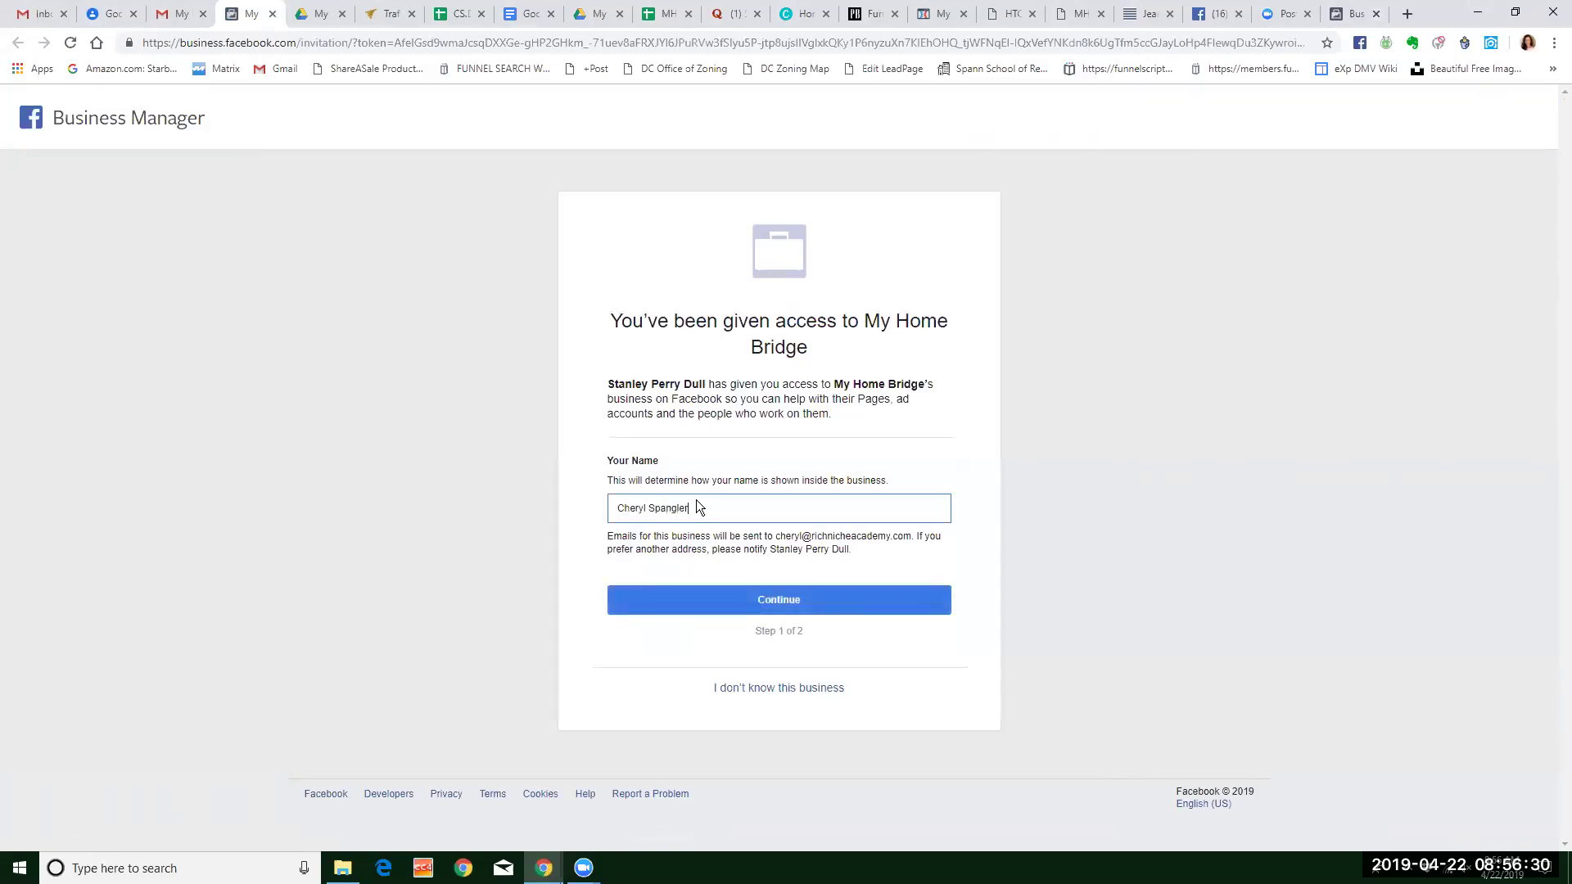
{"action": "left_click", "coordinate": [769, 599]}
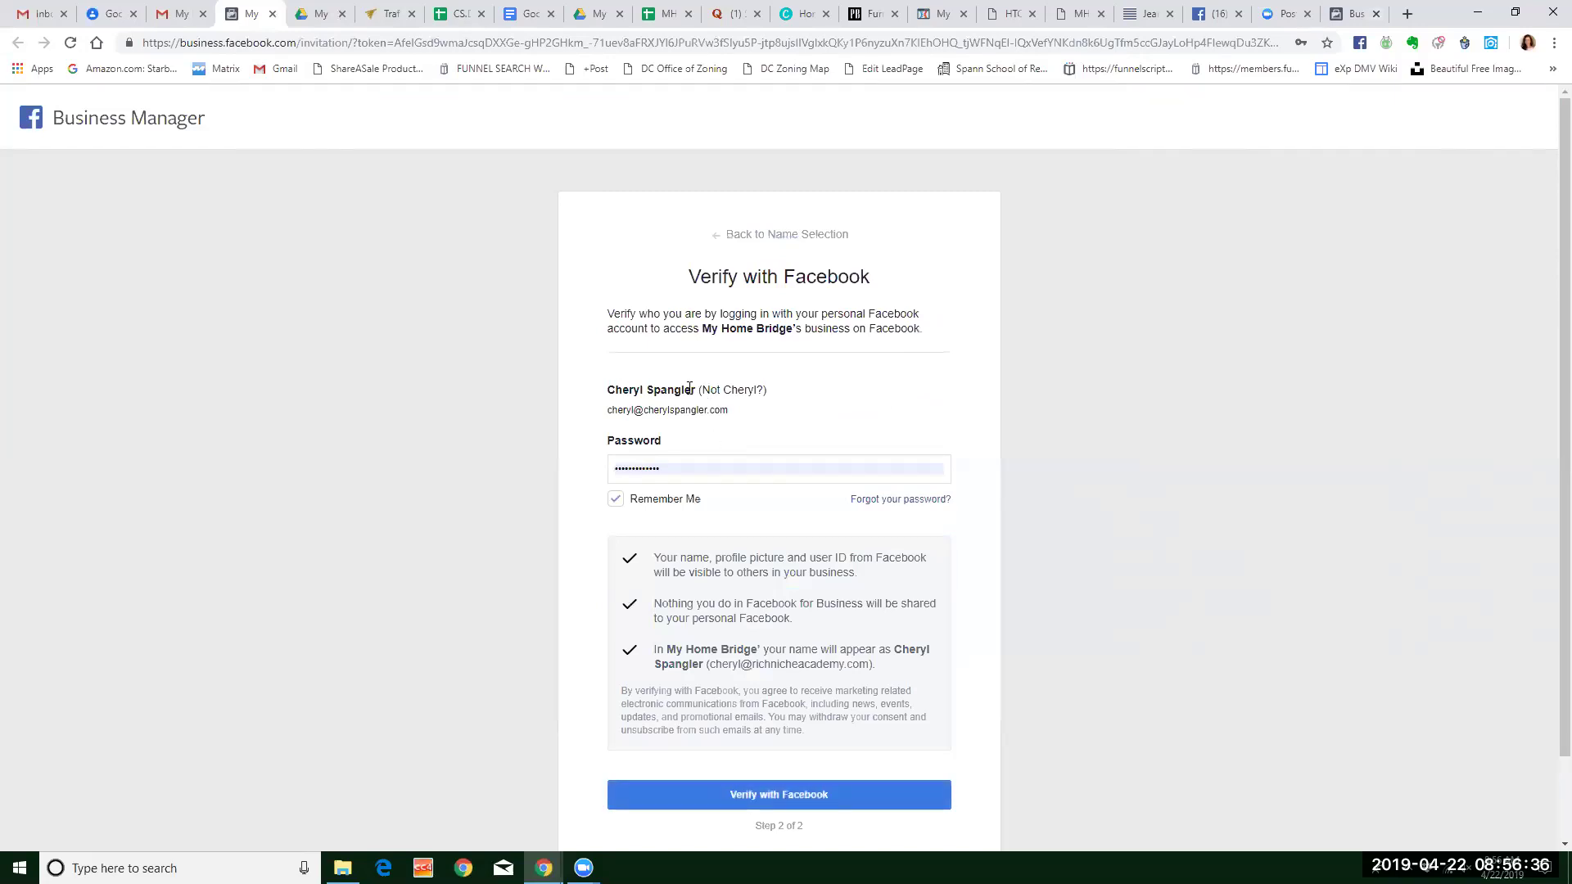
{"action": "left_click", "coordinate": [690, 468]}
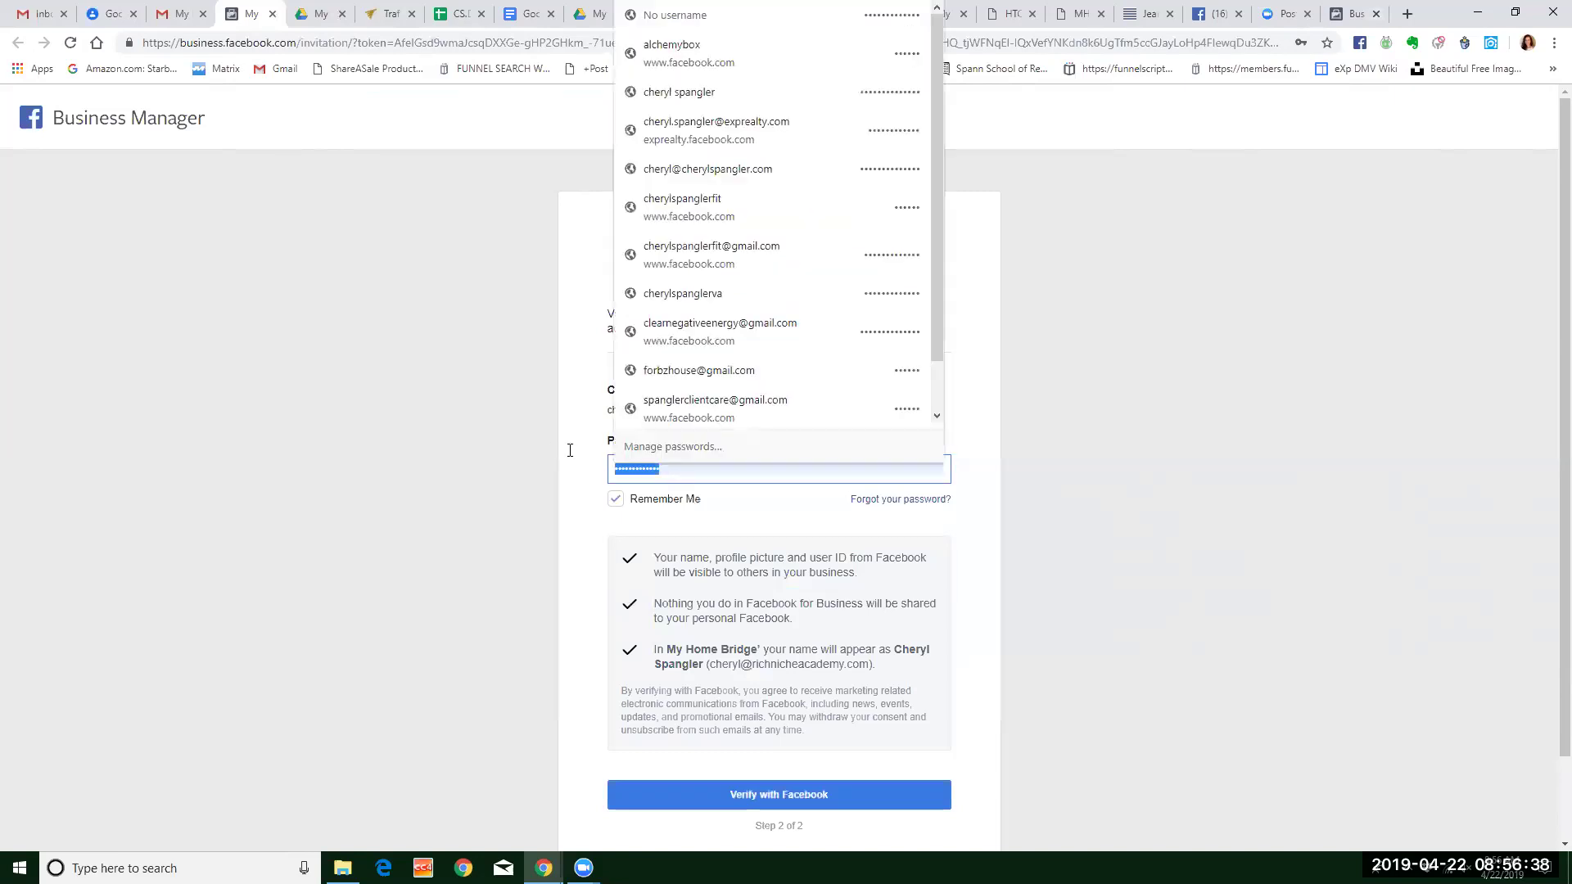
{"action": "type", "text": "•••"}
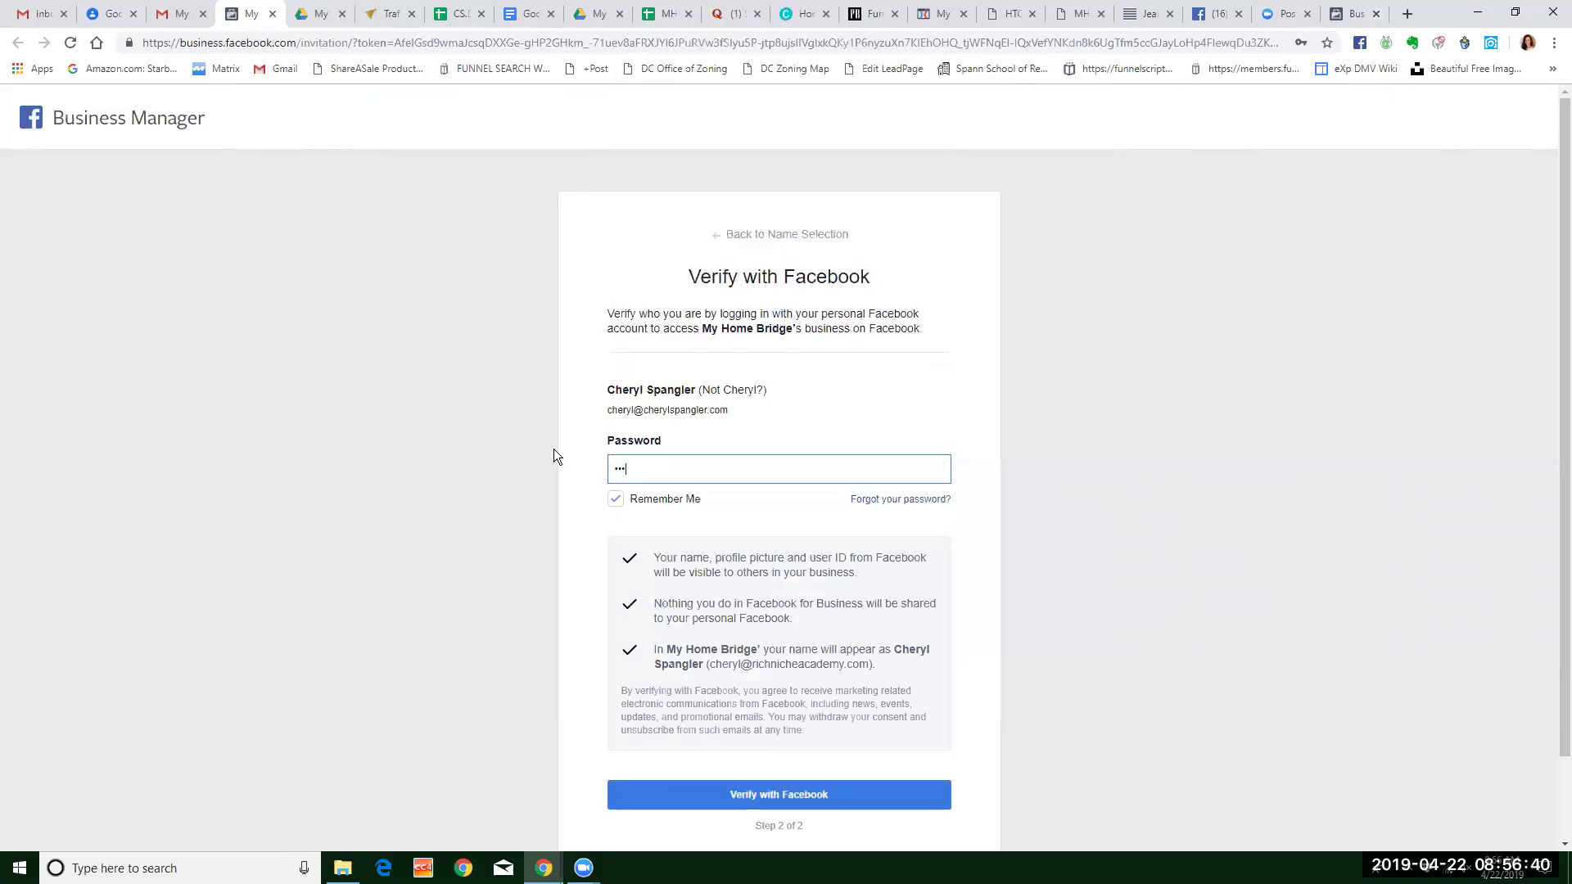
{"action": "type", "text": "•••••••••••"}
{"action": "left_click", "coordinate": [849, 796]}
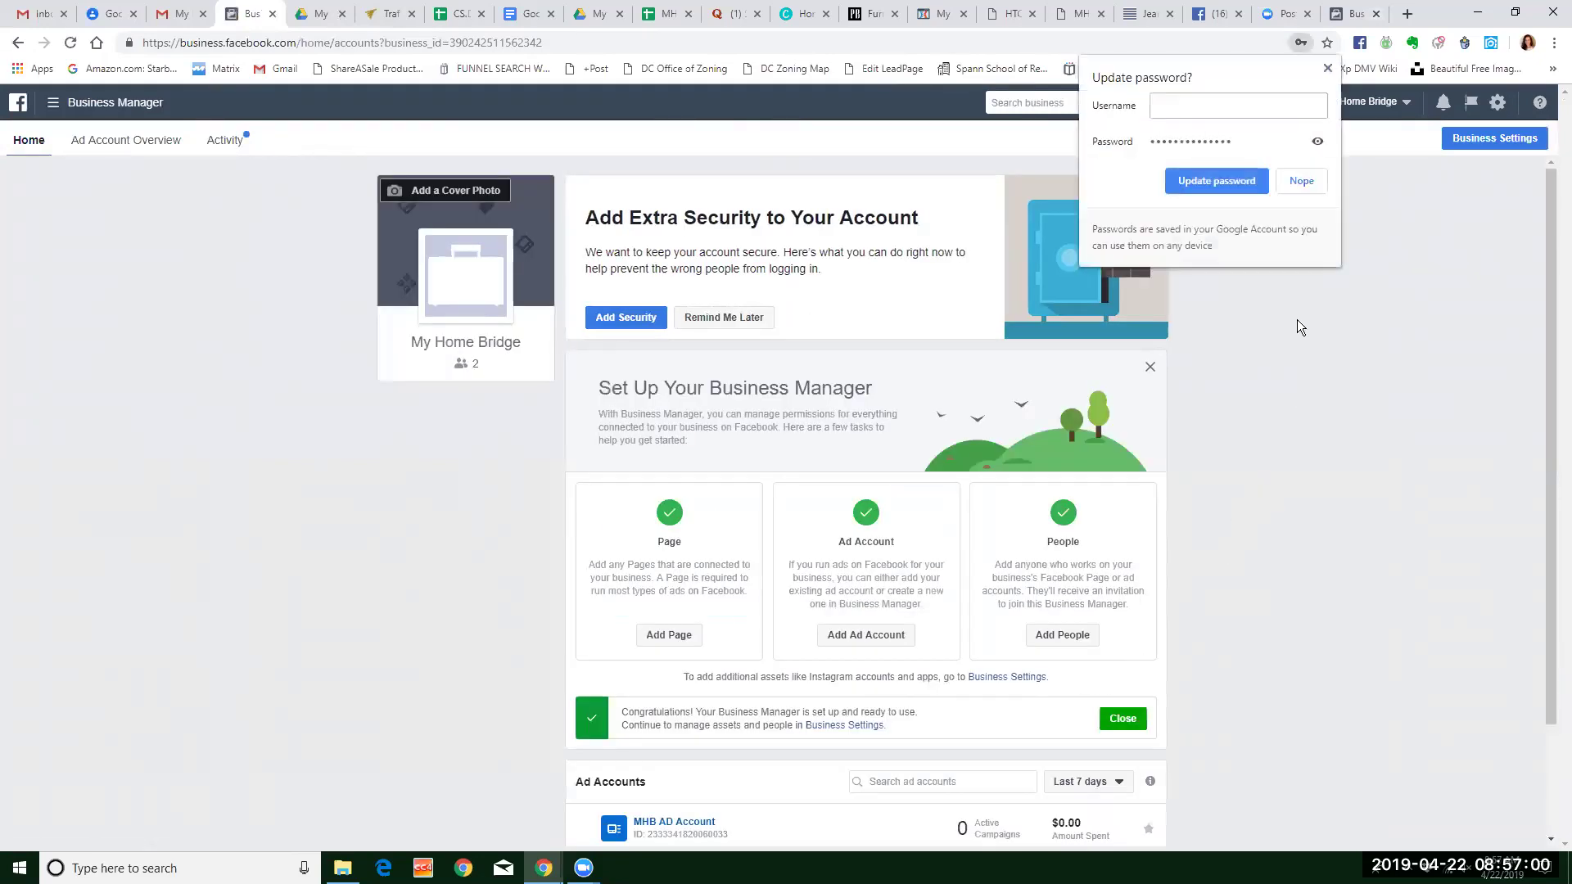
Dismiss the password bubble and extra-security prompt (Remind Me Later), then open the My Home Bridge business switcher.
{"action": "left_click", "coordinate": [1328, 69]}
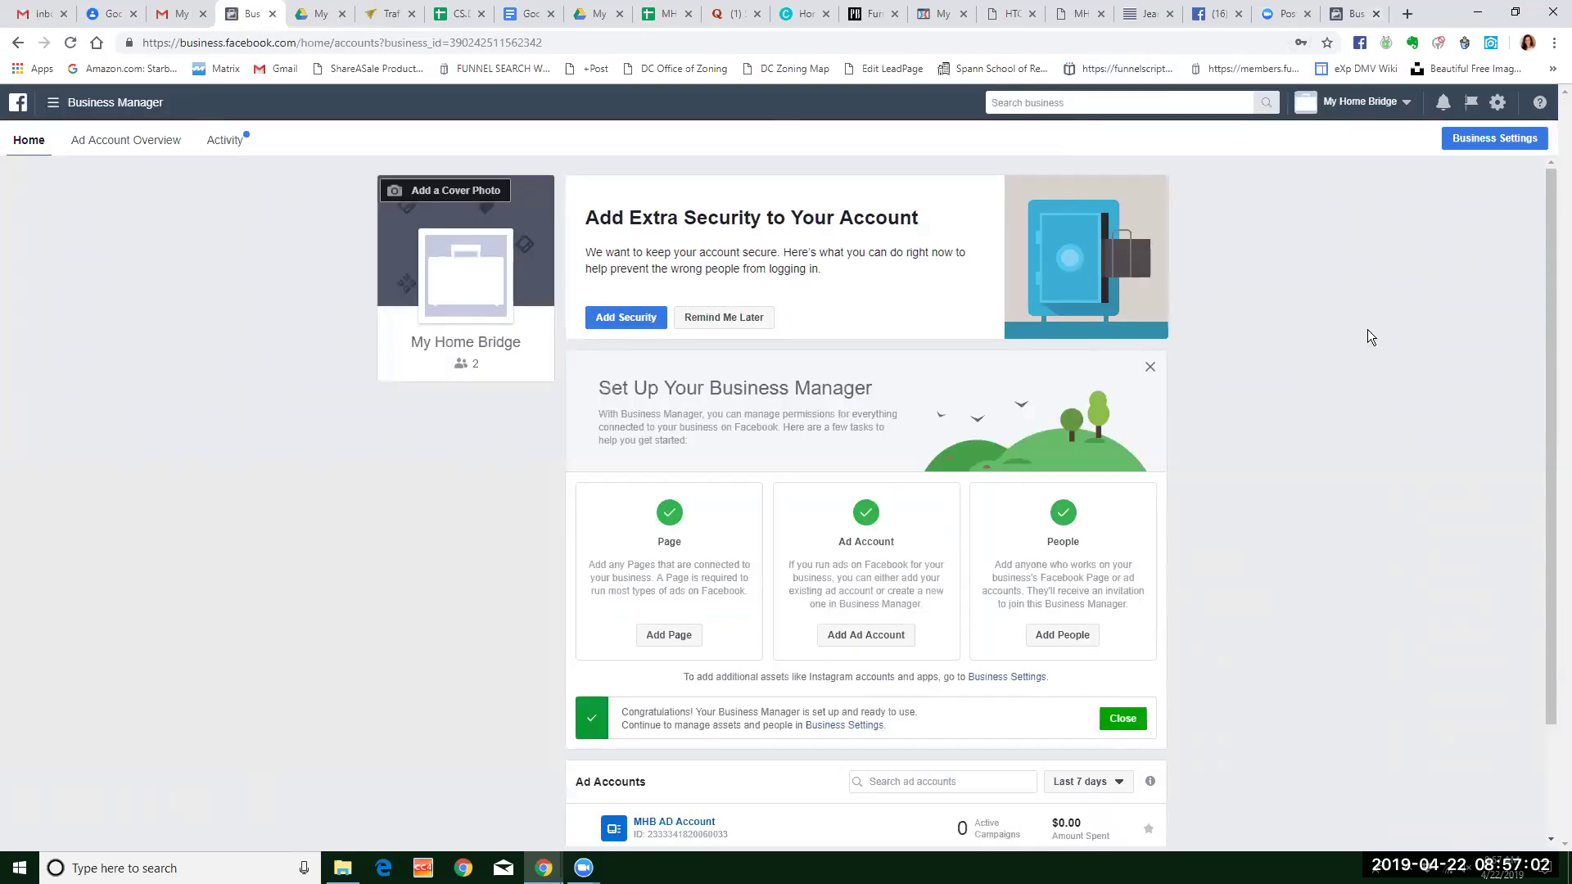
{"action": "left_click", "coordinate": [743, 319]}
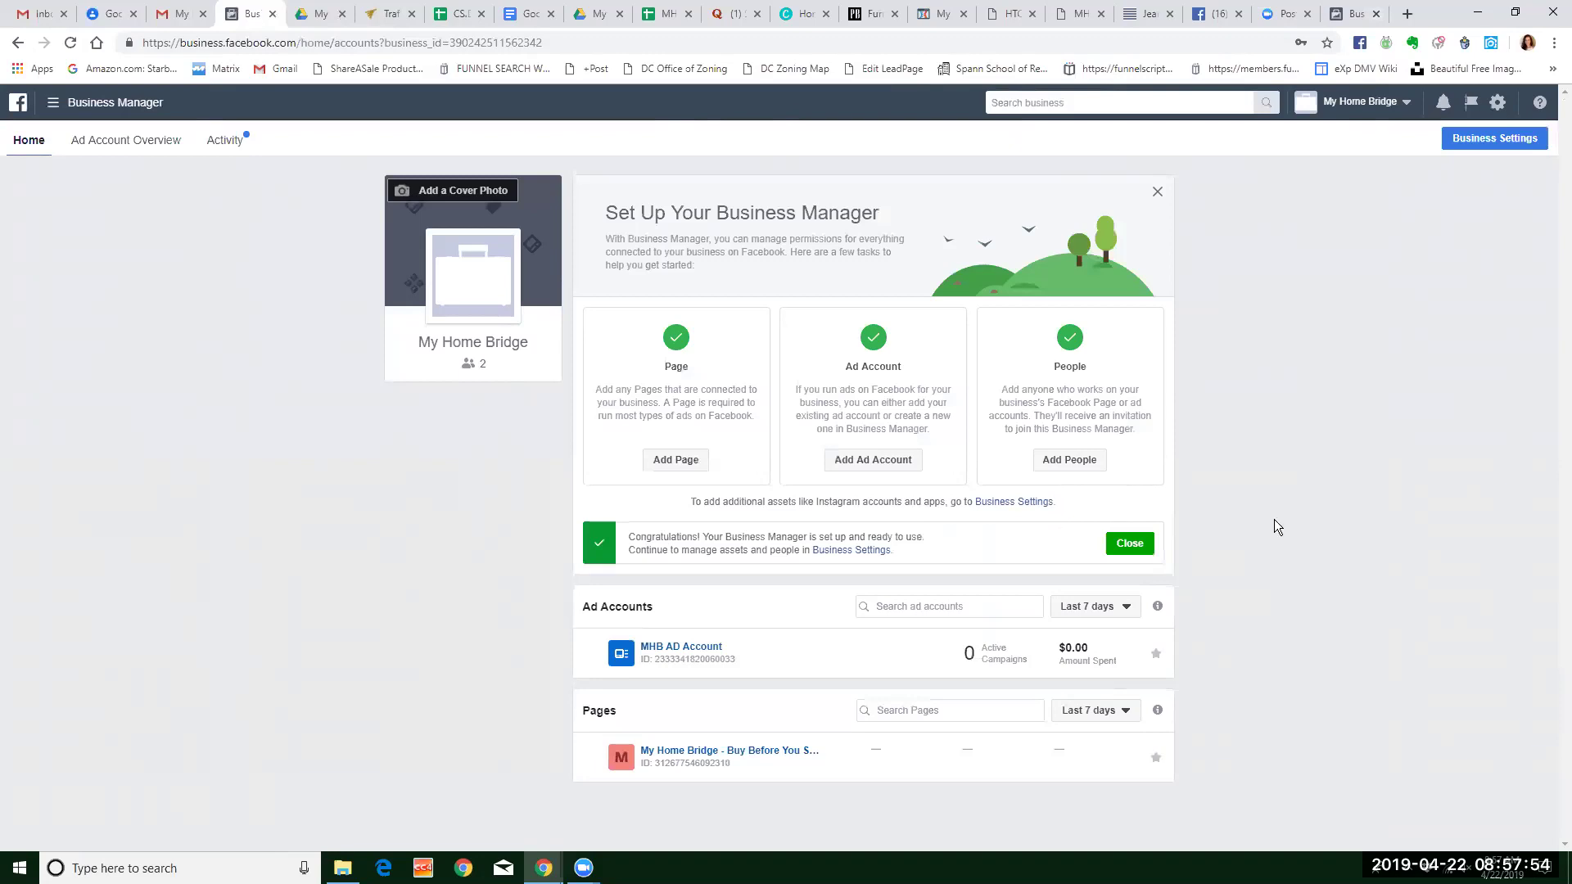
{"action": "left_click", "coordinate": [81, 100]}
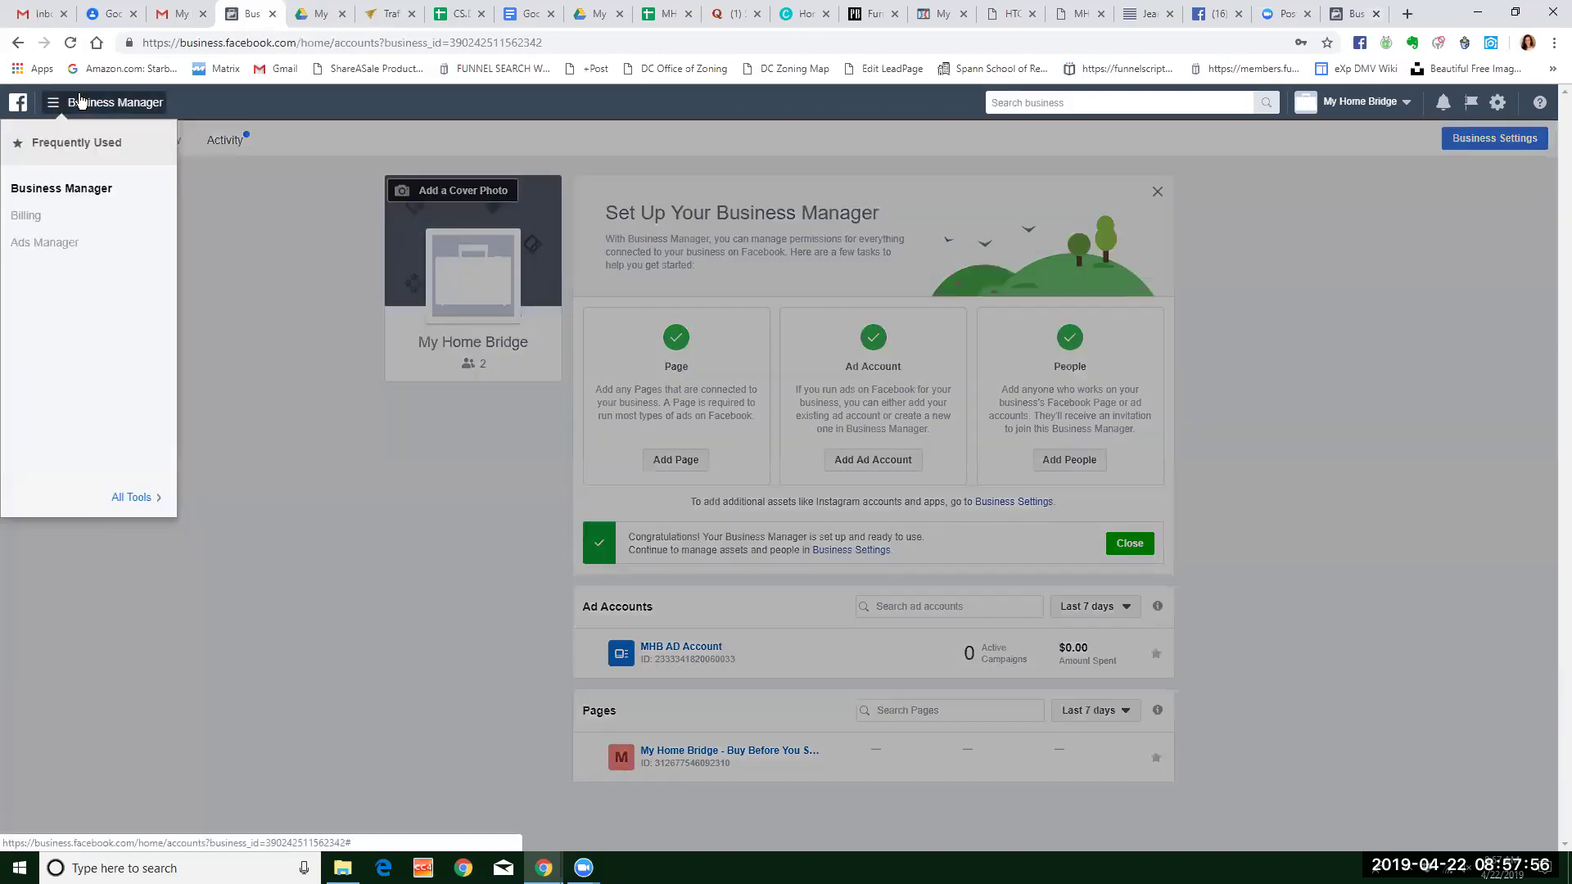
{"action": "left_click", "coordinate": [1315, 334]}
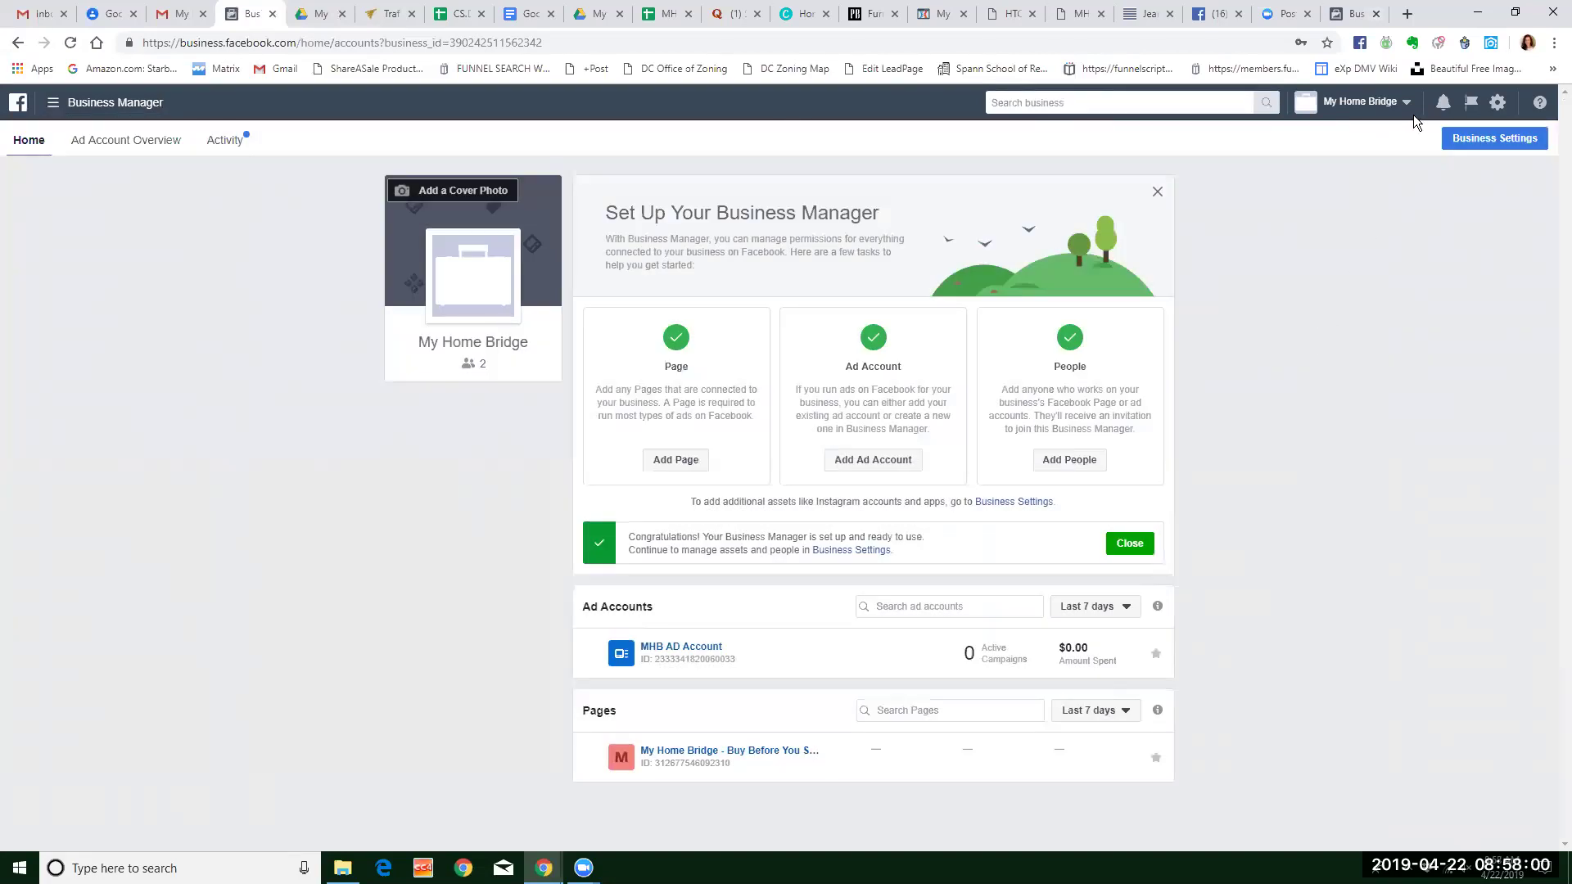
{"action": "left_click", "coordinate": [1361, 102]}
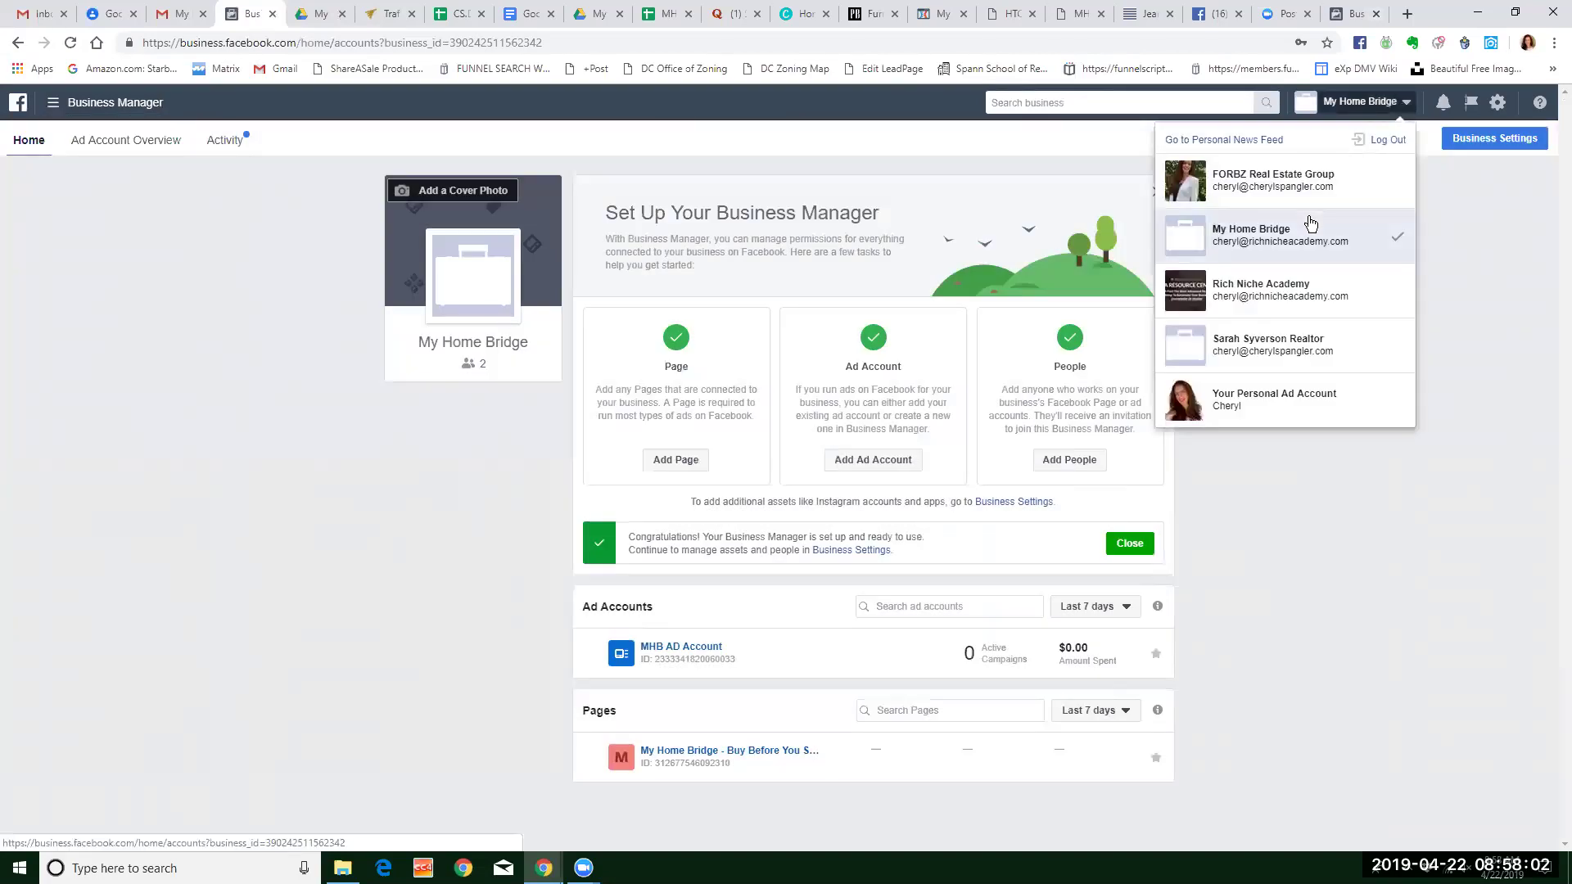